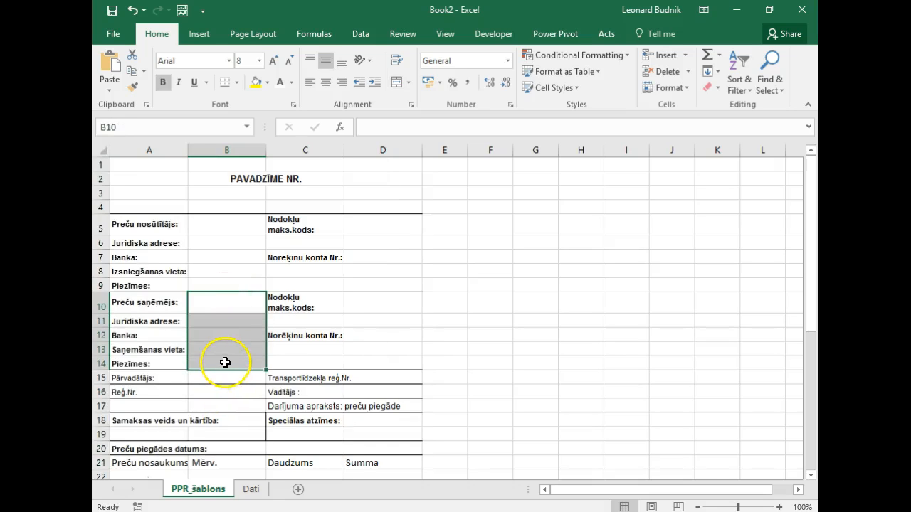
- Examine the goods recipient, tax code, bank account and carrier fields in rows 10 to 16 of the waybill template
drag(240, 298, 235, 349)
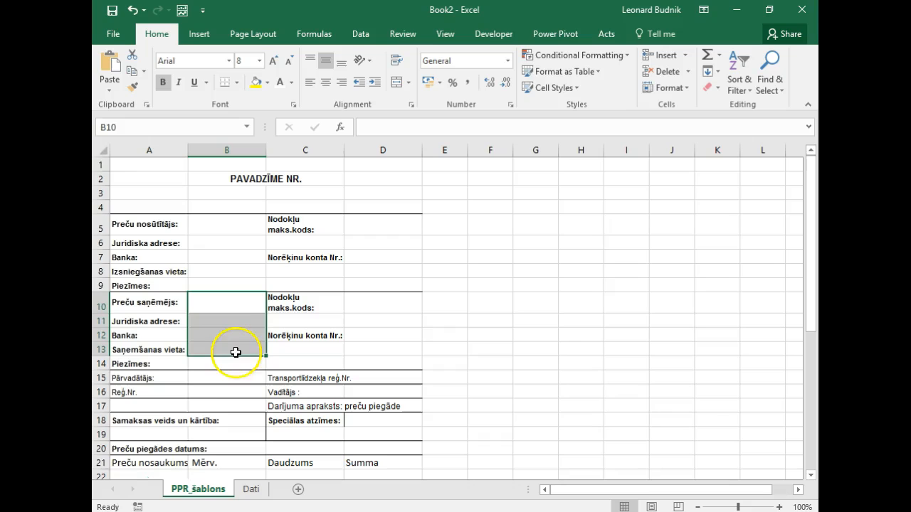
click(204, 301)
click(210, 322)
click(211, 337)
click(211, 350)
click(360, 299)
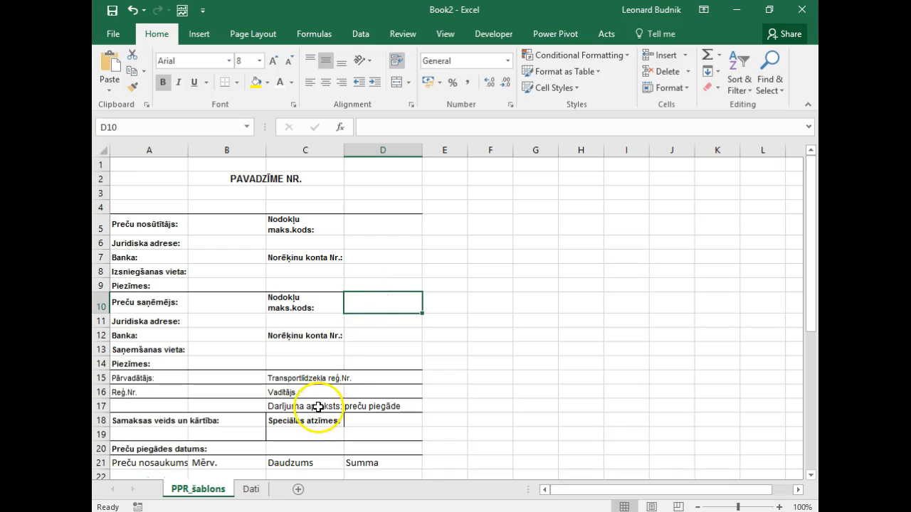
click(377, 336)
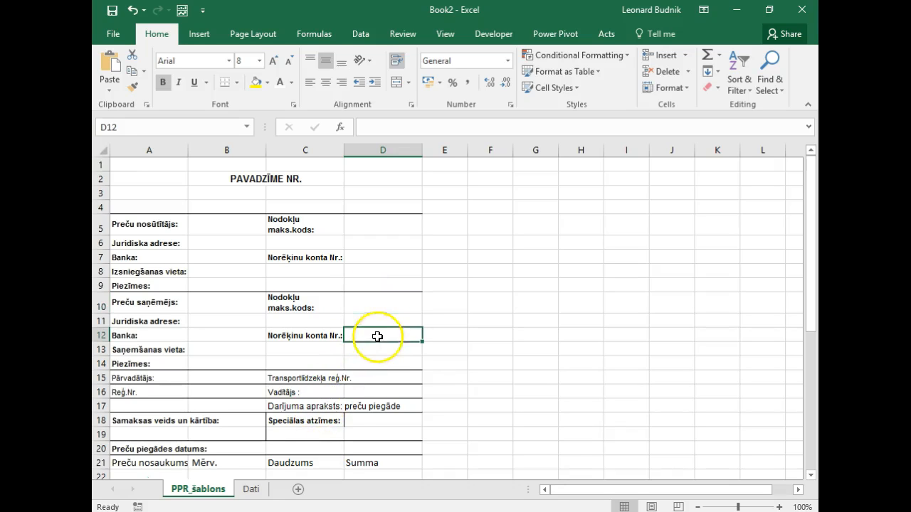
click(213, 370)
drag(213, 369, 219, 389)
drag(369, 376, 368, 395)
drag(213, 372, 223, 392)
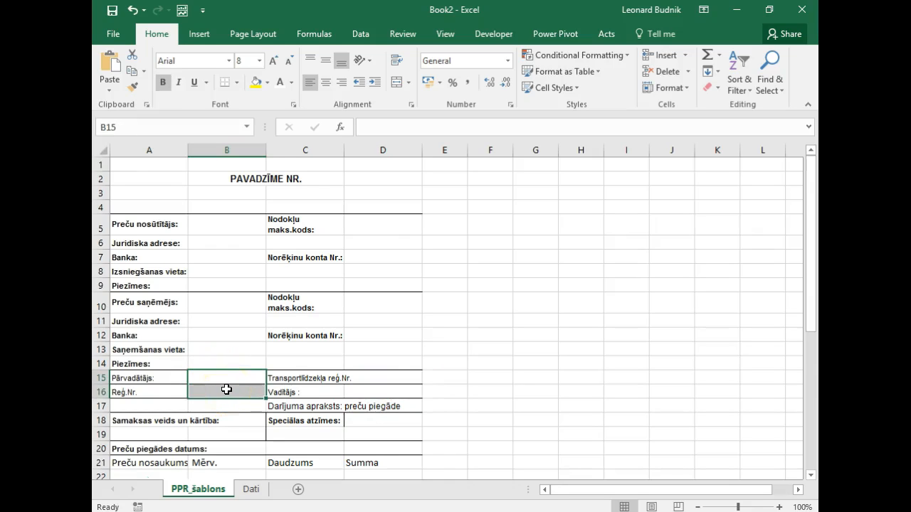
- Examine the delivery date row and the empty goods lines A22:D27 of the waybill template
scroll(226, 389, down, 1)
click(126, 408)
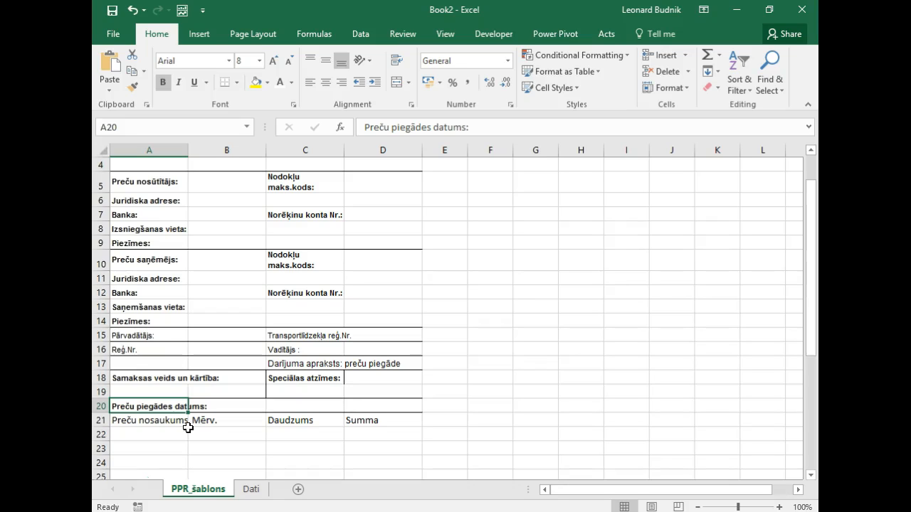
scroll(188, 427, down, 1)
drag(128, 386, 374, 456)
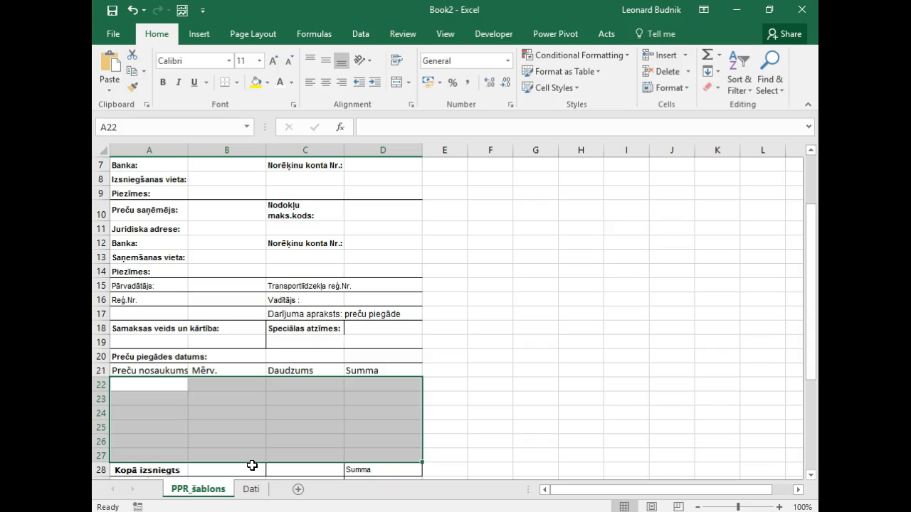
click(237, 381)
scroll(238, 379, up, 2)
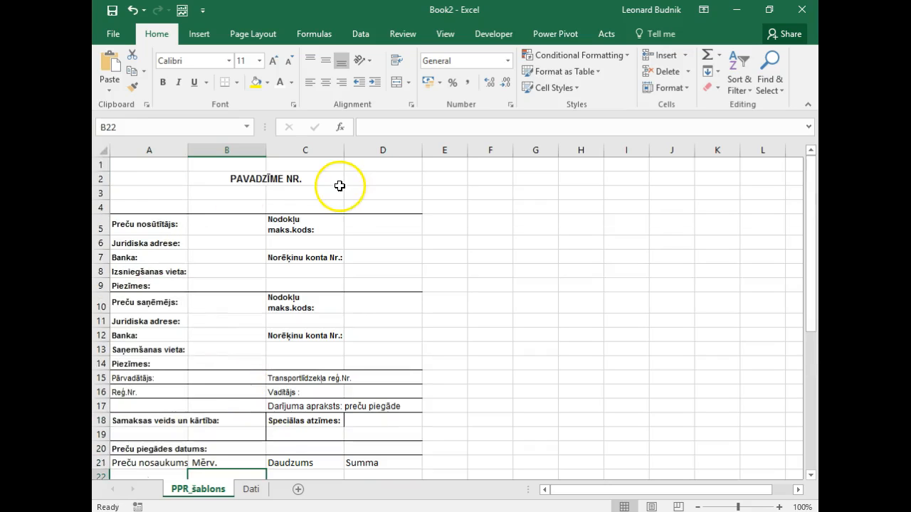
- Delete the duplicate payment-term table in R2:S7 on the Dati sheet
click(251, 488)
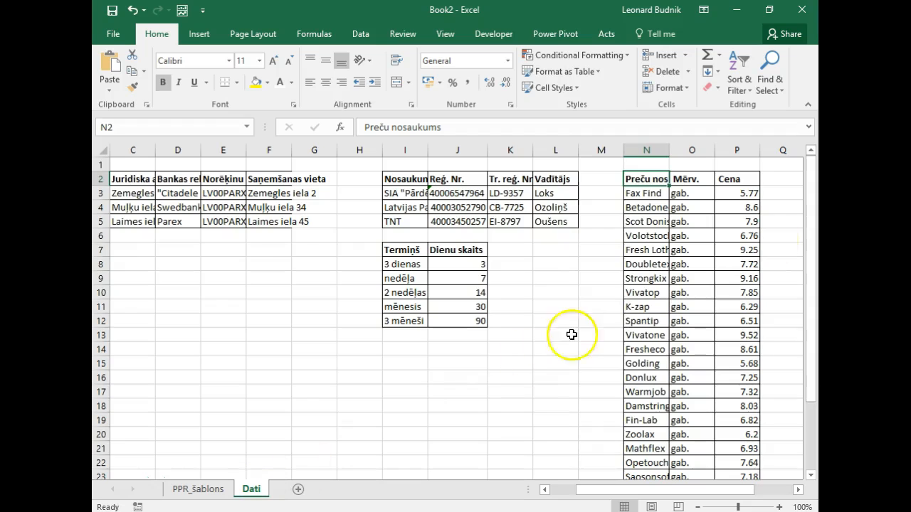
scroll(773, 490, right, 3)
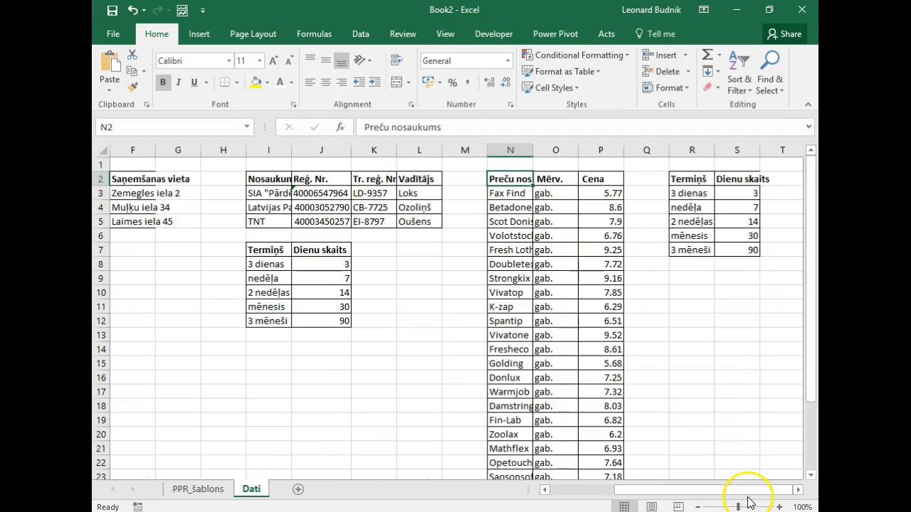
scroll(634, 491, left, 5)
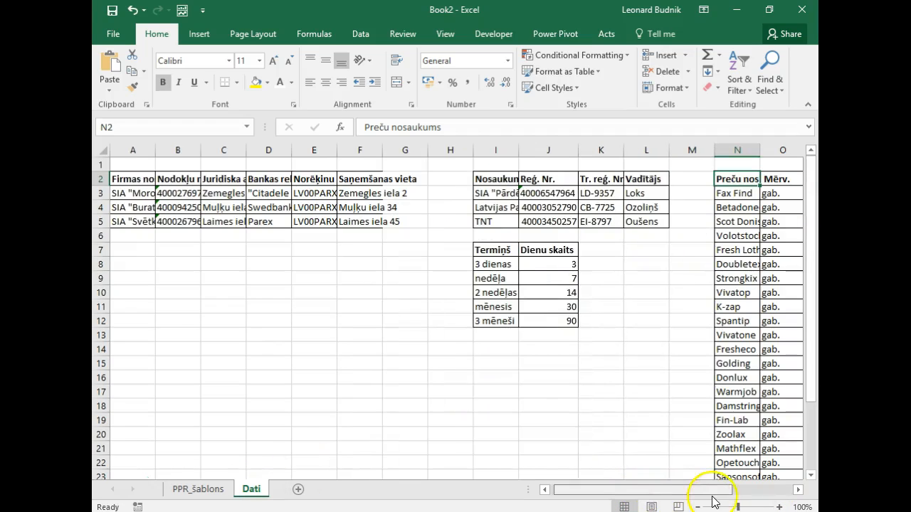
scroll(701, 489, right, 5)
drag(694, 179, 749, 253)
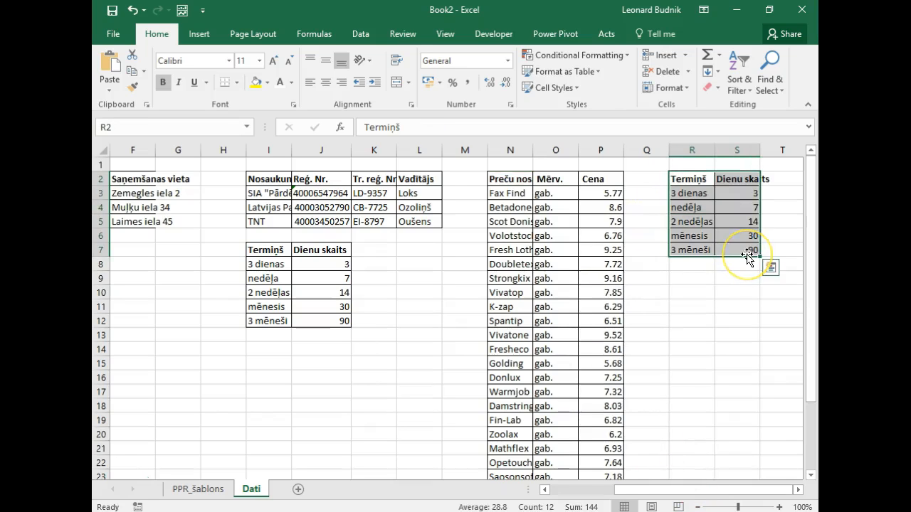
key(Delete)
click(235, 378)
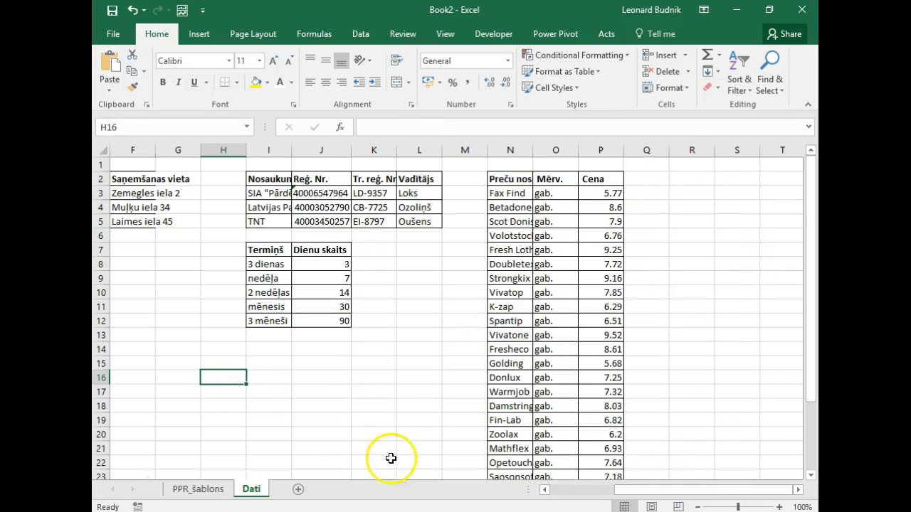
- Examine the company, carrier, payment-term and product tables on the Dati sheet
drag(652, 496, 576, 498)
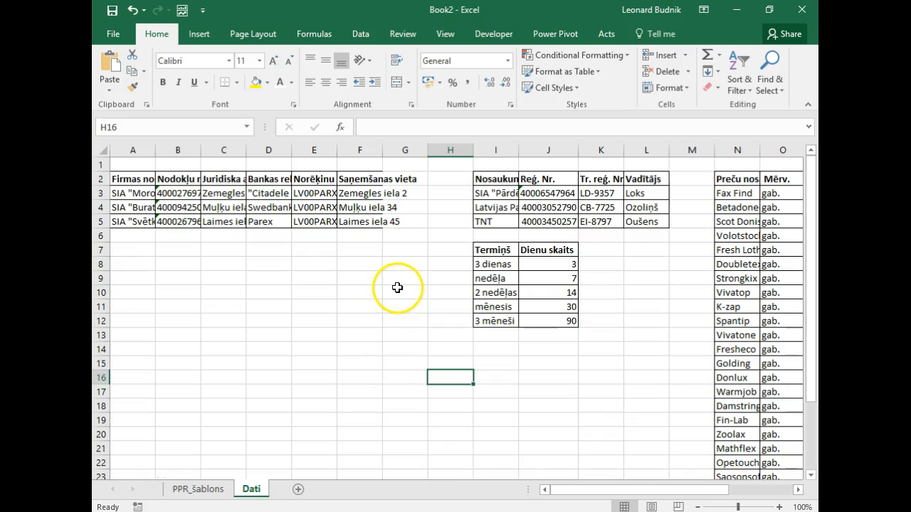
drag(135, 185, 358, 222)
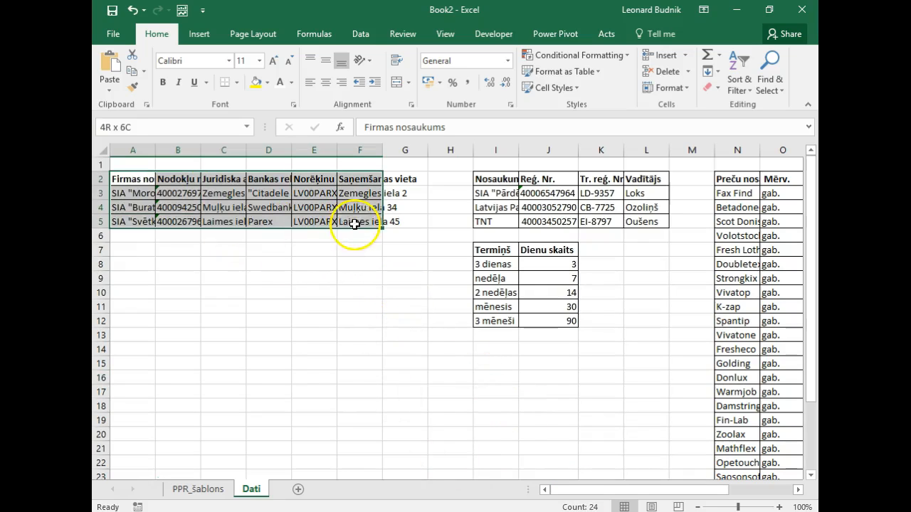
drag(487, 178, 644, 222)
click(498, 250)
drag(498, 251, 553, 321)
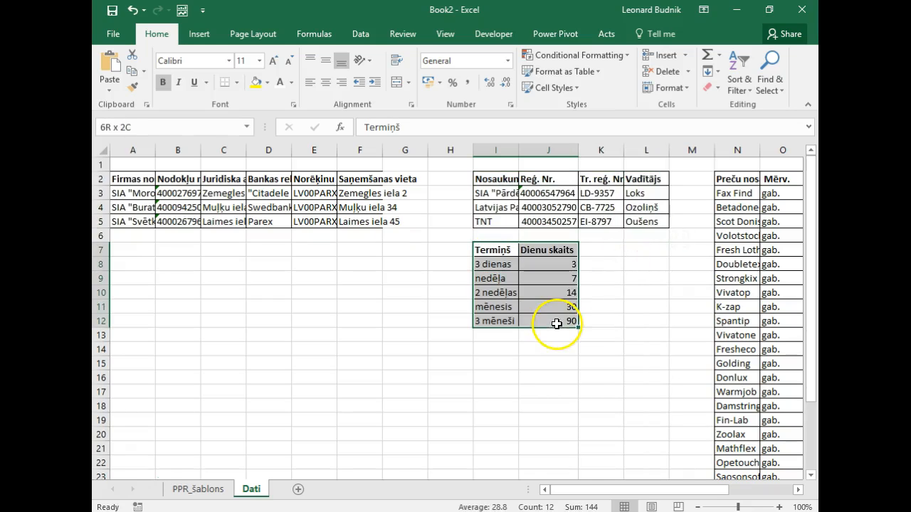
click(760, 179)
key(Right)
key(Right)
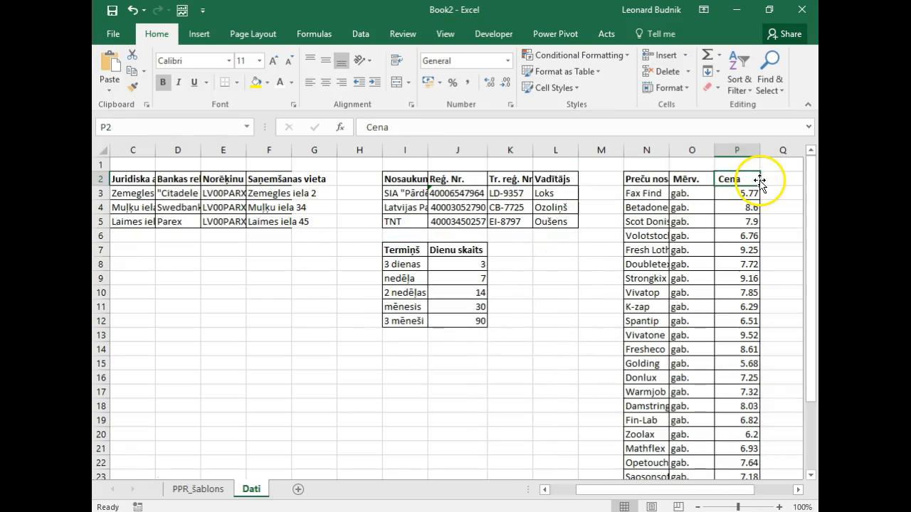
key(Left)
key(Left)
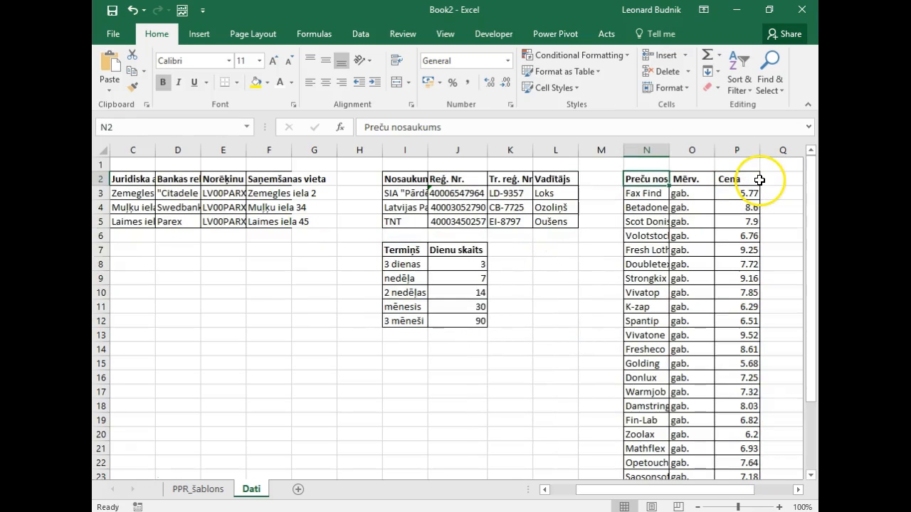
click(253, 343)
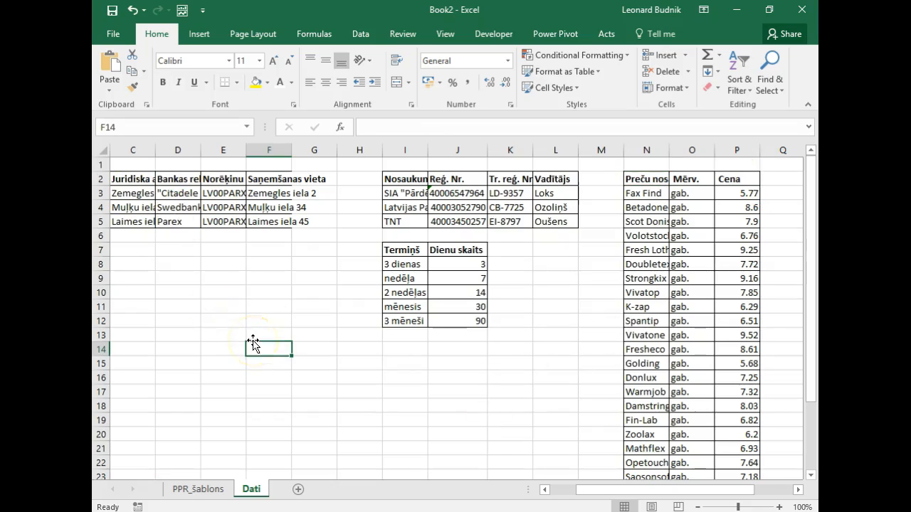
click(207, 494)
click(251, 496)
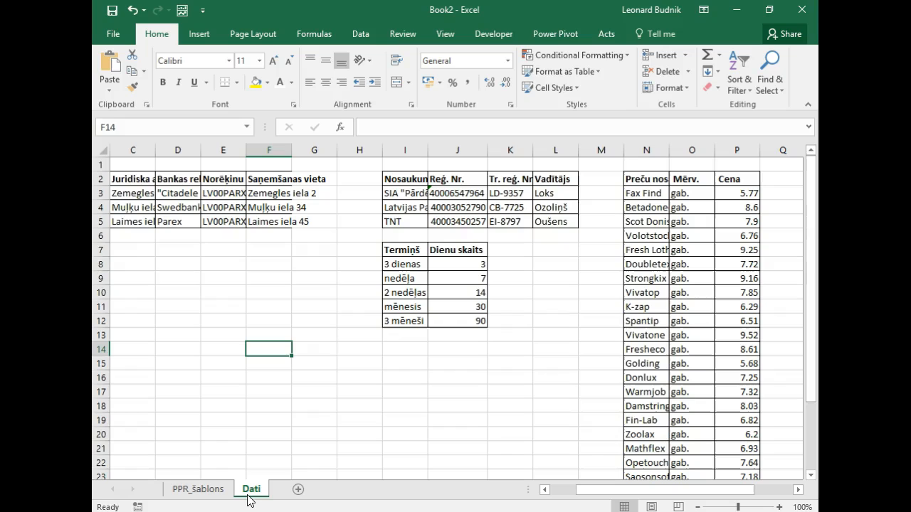
click(212, 491)
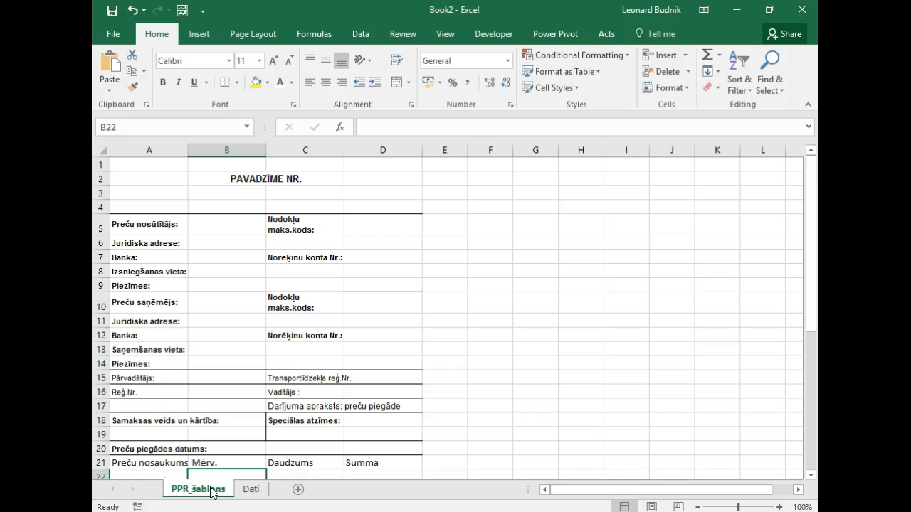
click(251, 490)
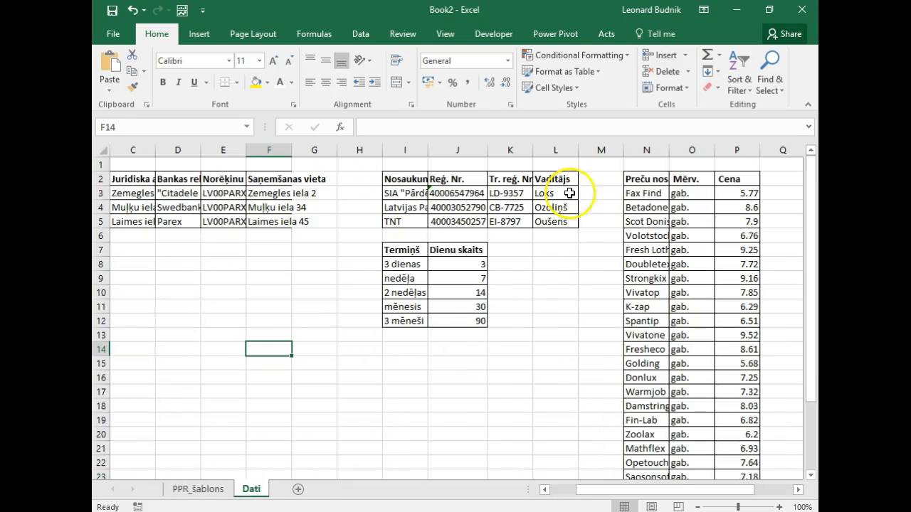
- Add a new worksheet and name it UI
click(299, 489)
double_click(284, 491)
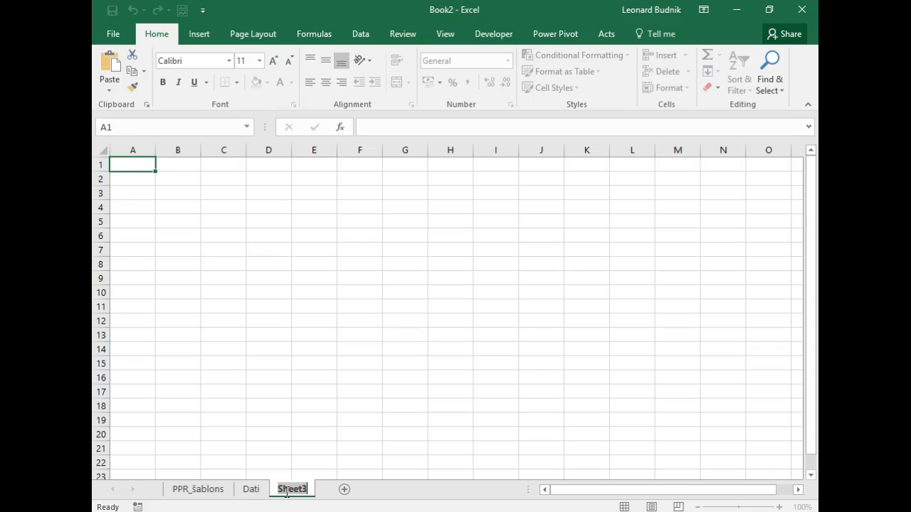
text(Ul)
key(Return)
click(198, 249)
click(145, 181)
click(135, 163)
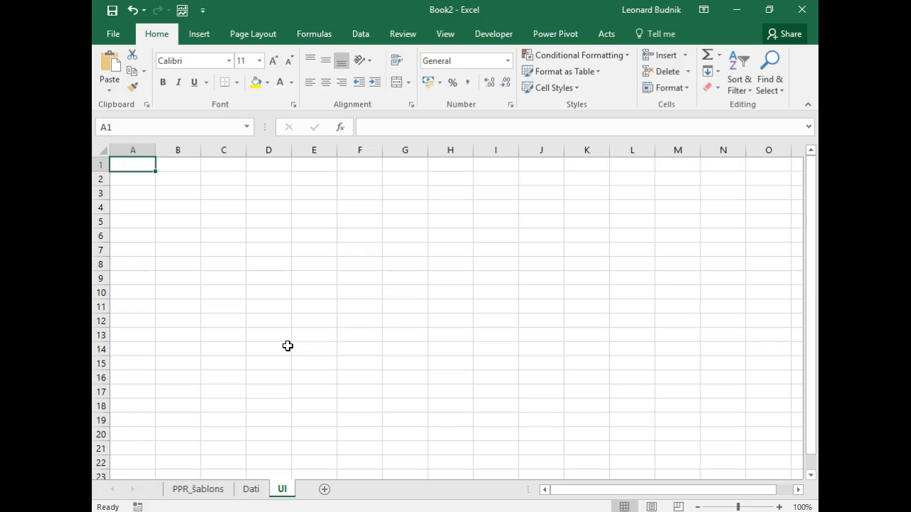
- Review the waybill template on the PPR_šablons sheet, including its goods lines, totals and signature rows
click(251, 489)
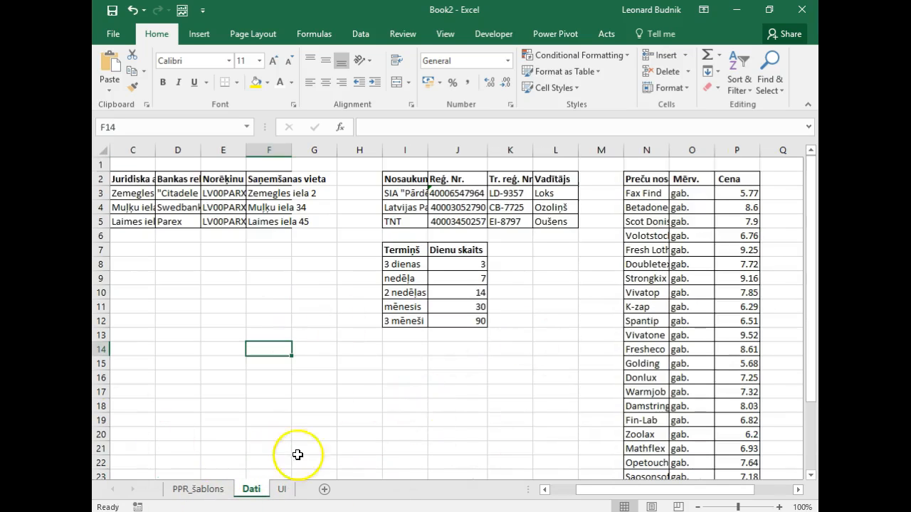
click(200, 489)
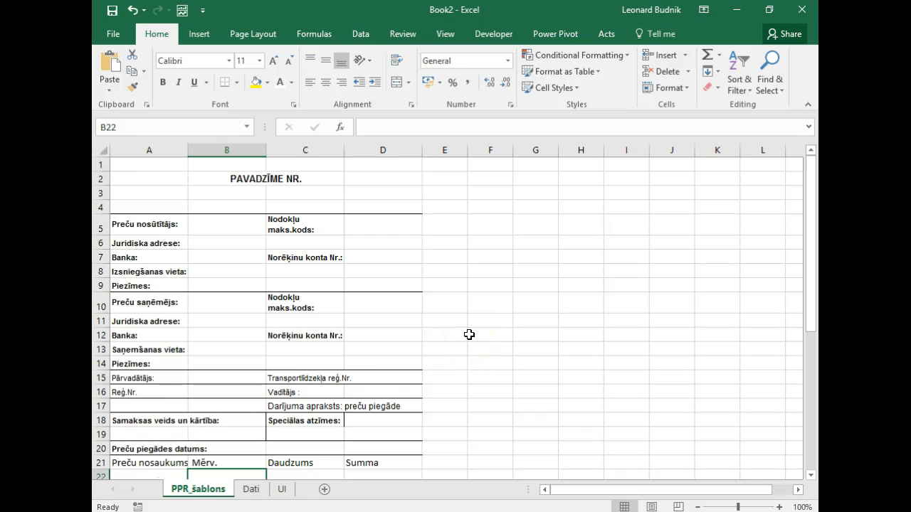
scroll(304, 319, down, 5)
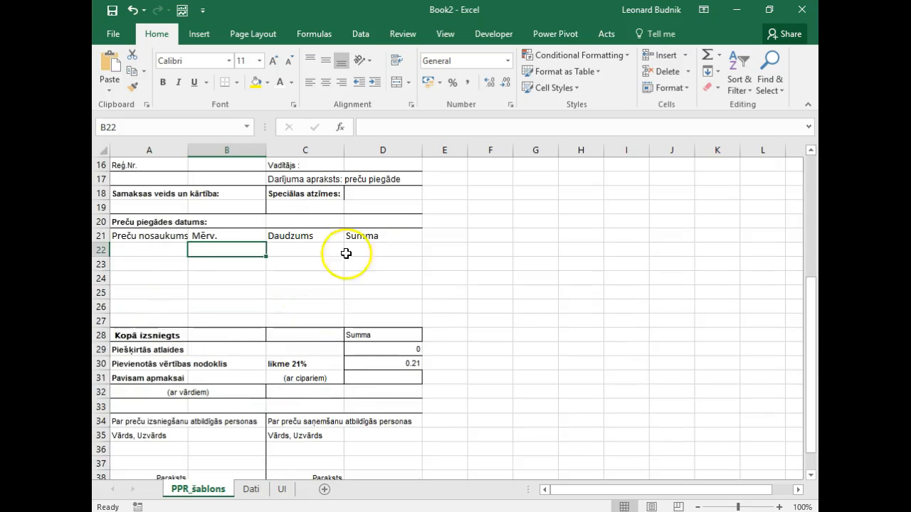
scroll(206, 349, down, 4)
scroll(207, 351, up, 5)
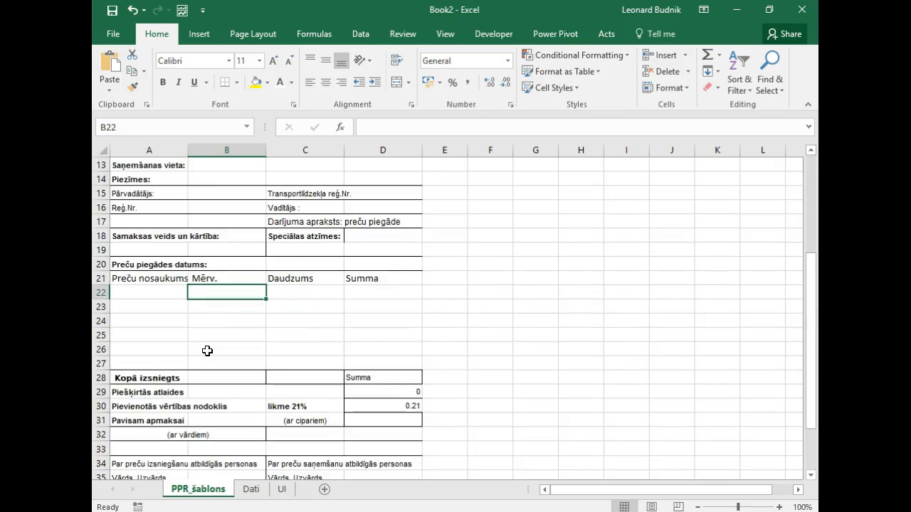
scroll(207, 351, up, 4)
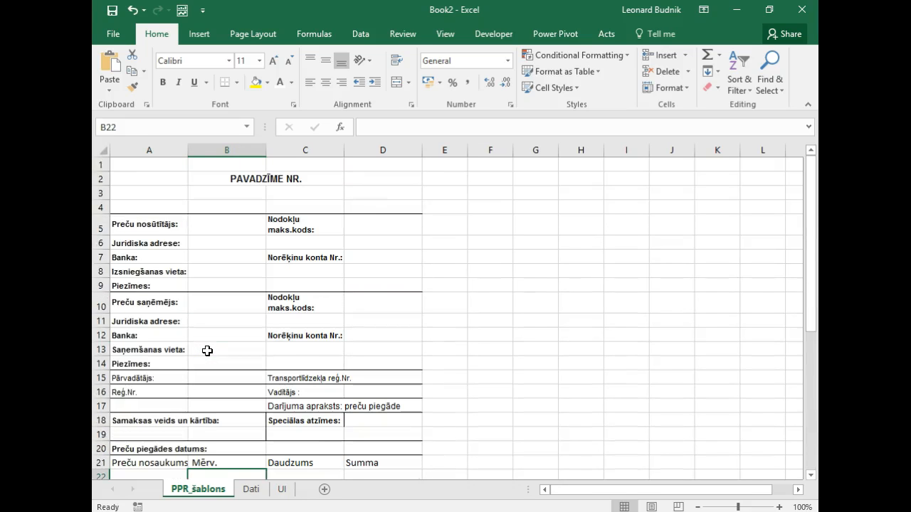
- Move the payment-term table from I7:J12 on the Dati sheet to the range starting at R2
click(254, 491)
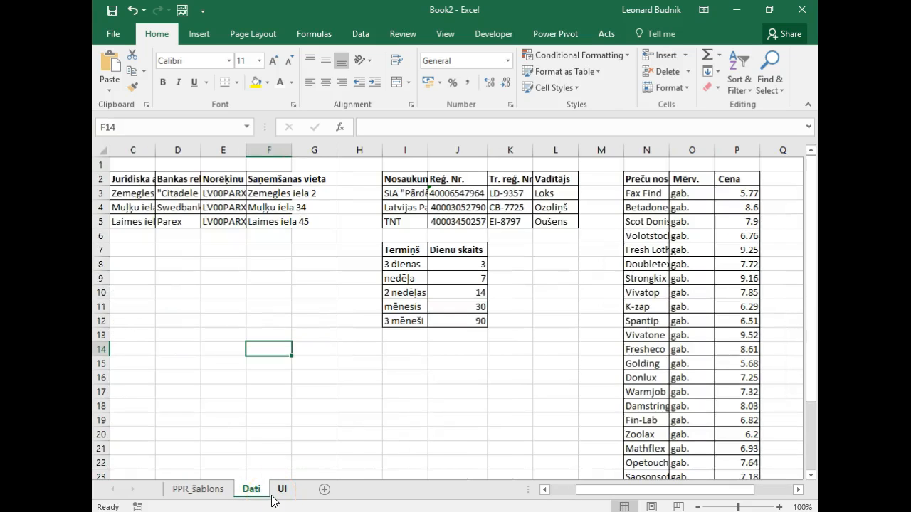
click(396, 244)
key(ctrl+a)
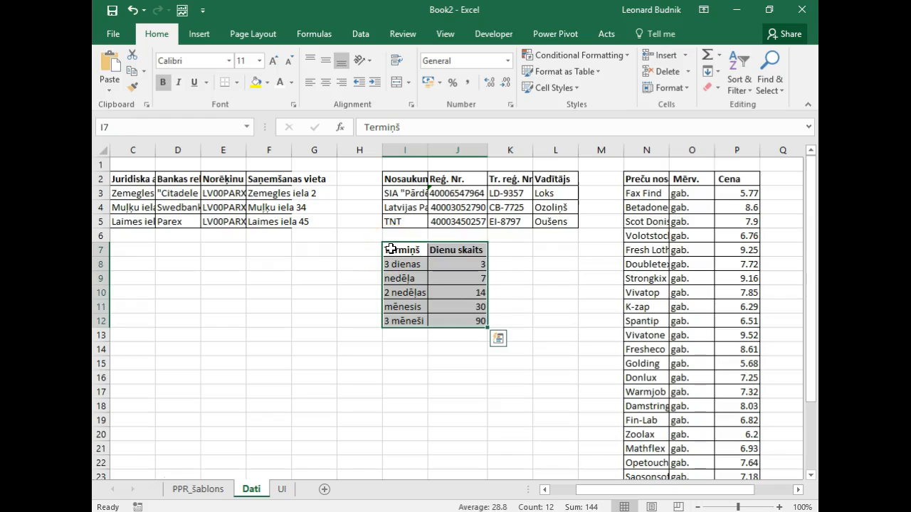
key(ctrl+c)
key(Up)
key(Up)
key(Up)
key(Up)
key(Right)
key(Right)
key(Right)
key(Right)
key(Right)
key(Right)
key(Right)
key(Right)
key(Right)
key(Up)
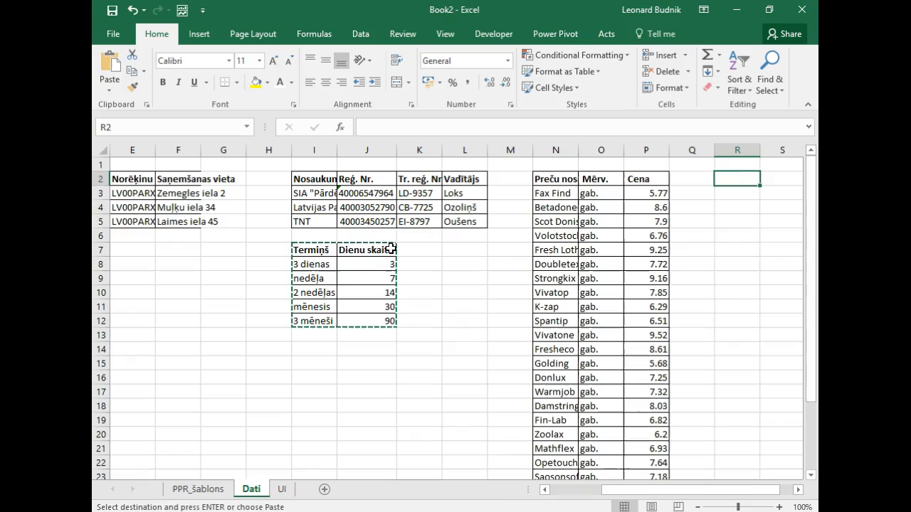
key(ctrl+v)
click(460, 320)
click(604, 221)
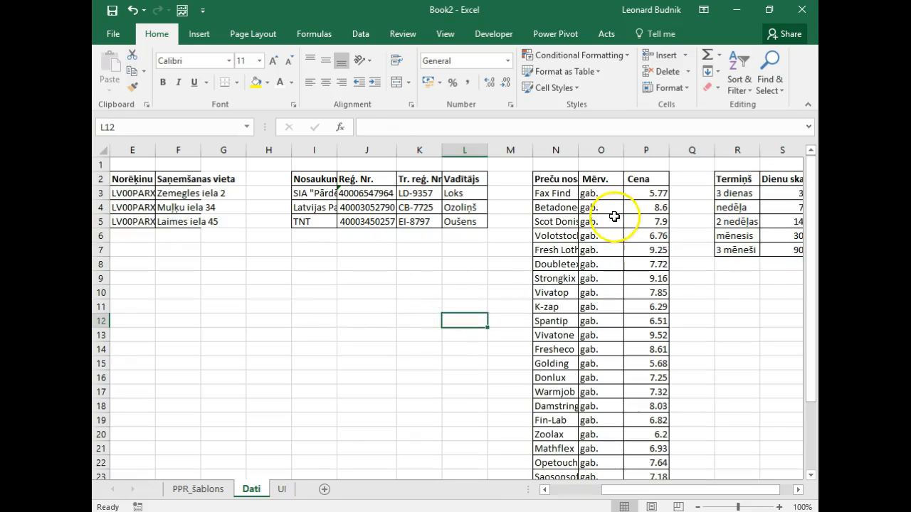
- Convert the company data in A2:F5 on the Dati sheet into a table with headers and name it Klienti
click(299, 210)
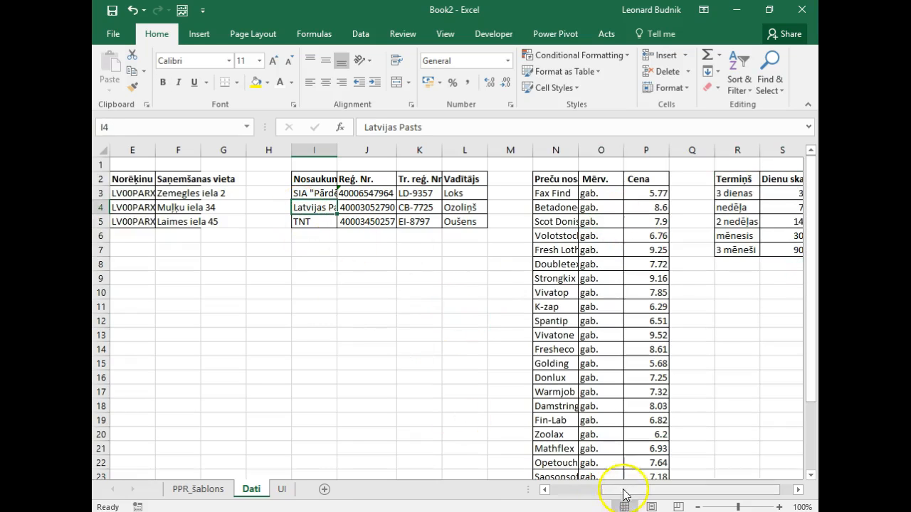
drag(622, 488, 562, 498)
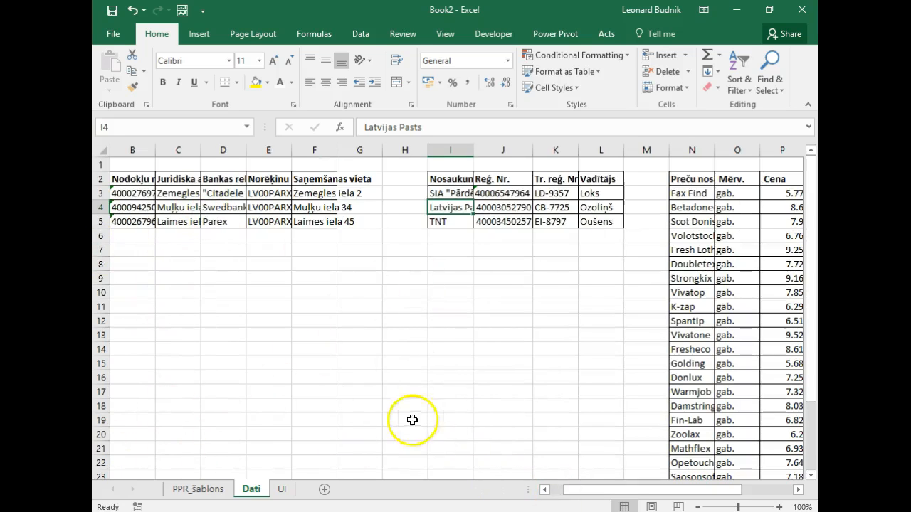
click(169, 218)
key(ctrl+t)
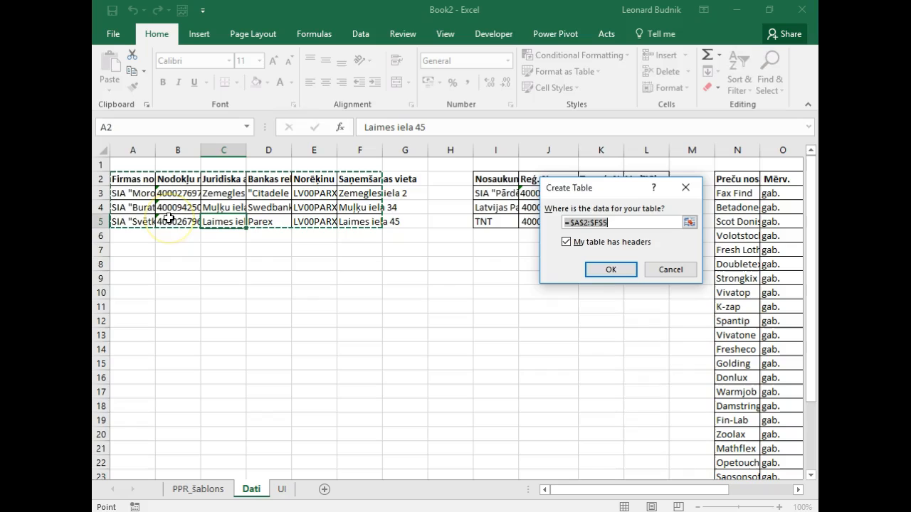
key(Return)
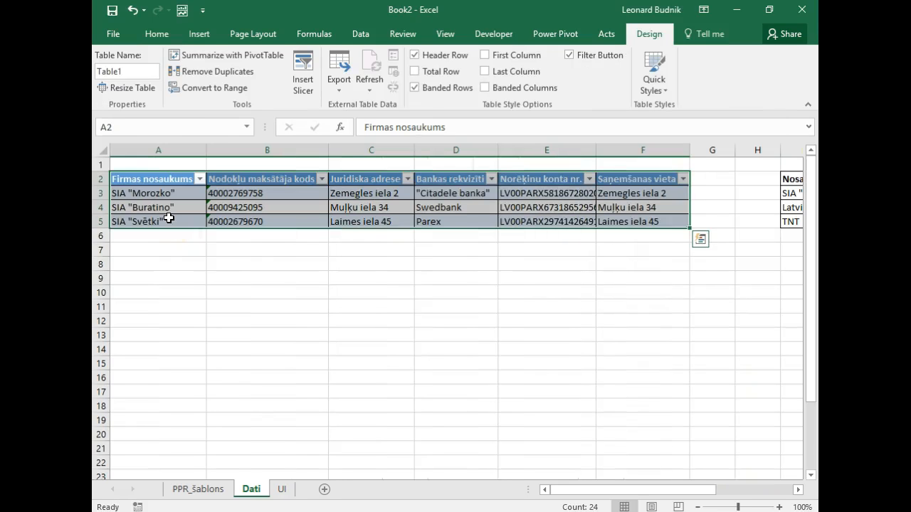
key(alt+j)
key(t)
key(a)
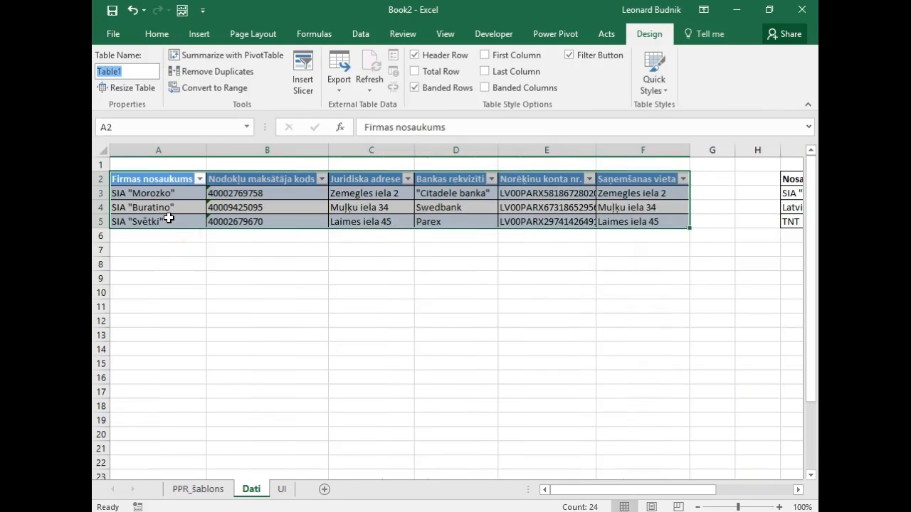
text(Klienti)
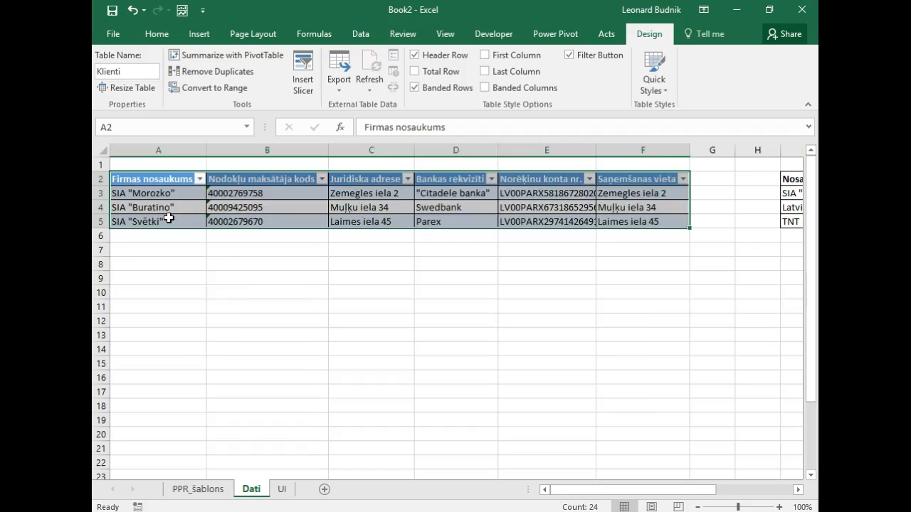
- Convert the carrier data in I2:L5 into a table with headers and name it Transports
key(ctrl+Right)
key(ctrl+Right)
key(ctrl+t)
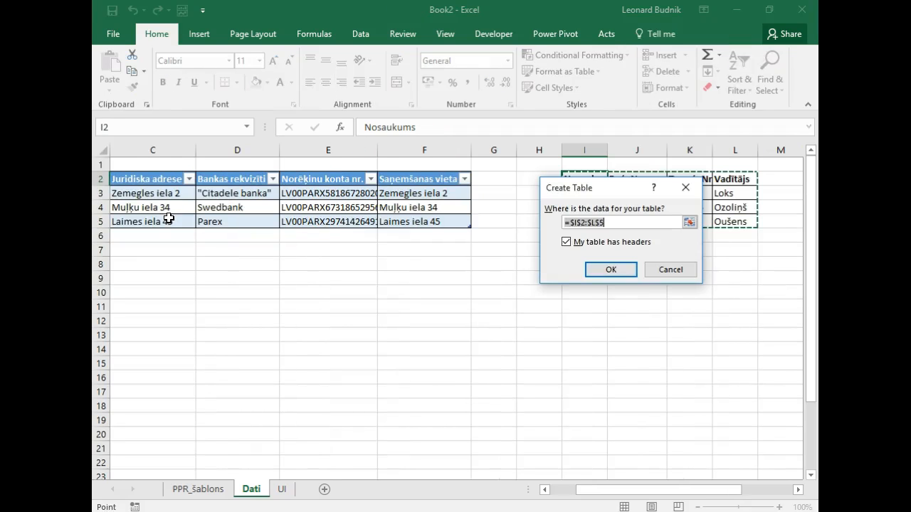
key(Return)
key(alt+j)
text(taPieg)
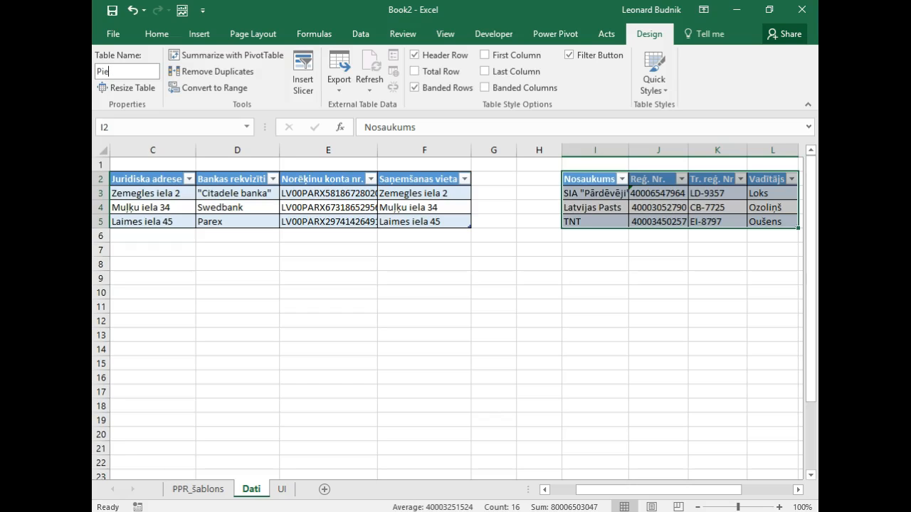
text(Transpo)
key(Return)
- Convert the payment-term data in R2:S7 into a table with headers and name it Termini
key(ctrl+Right)
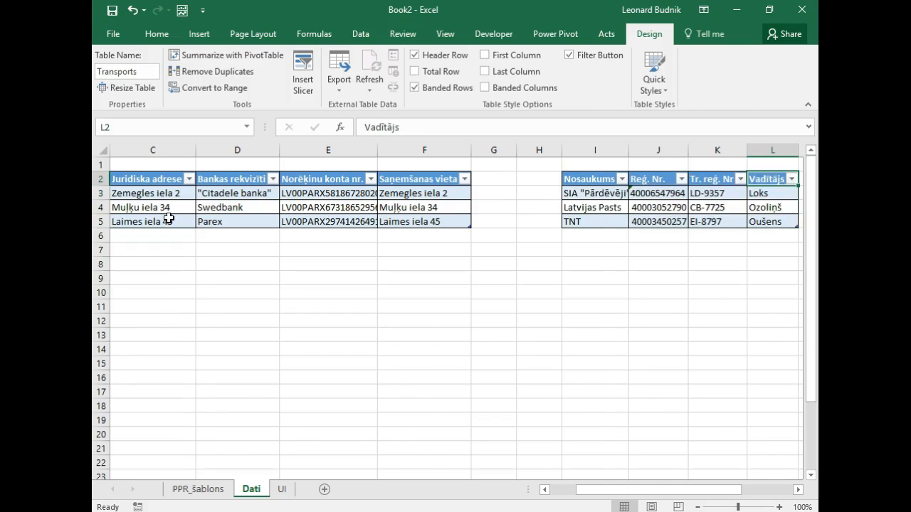
key(ctrl+Right)
key(Right)
key(Right)
key(Right)
key(Right)
key(Right)
key(Right)
key(Left)
key(Left)
key(Left)
key(Left)
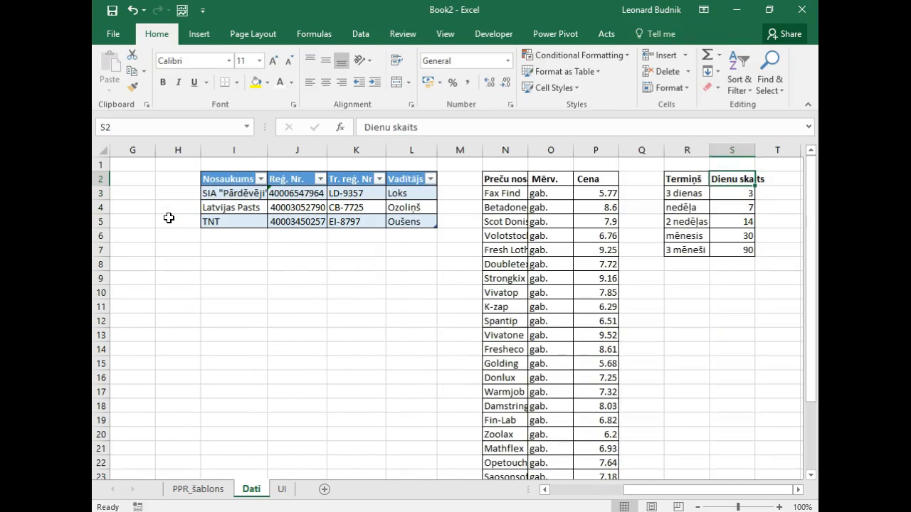
key(Left)
key(Left)
key(Right)
key(Right)
key(Right)
key(Right)
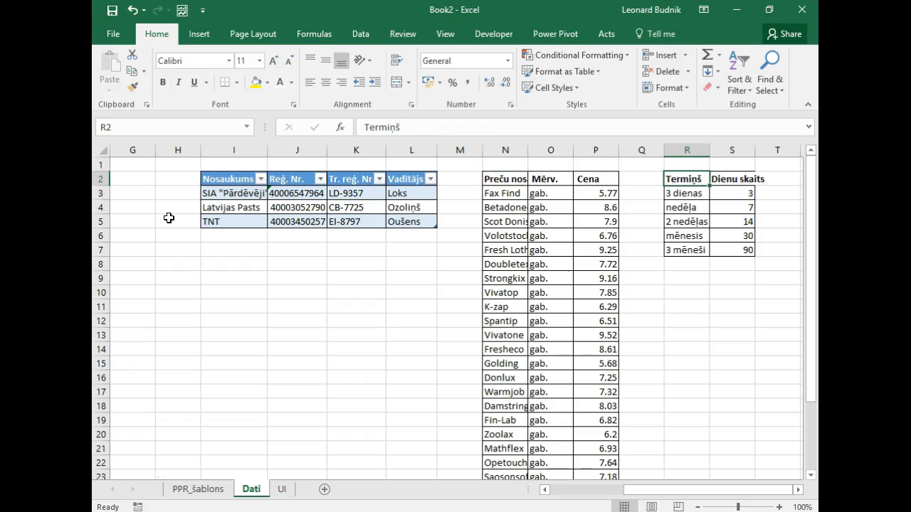
key(ctrl+t)
key(Return)
key(alt)
text(jtaTermini)
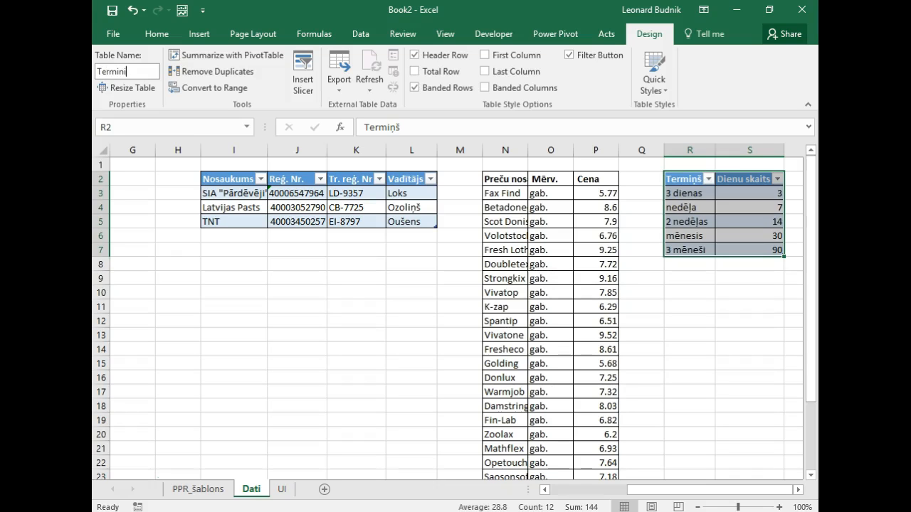
key(Return)
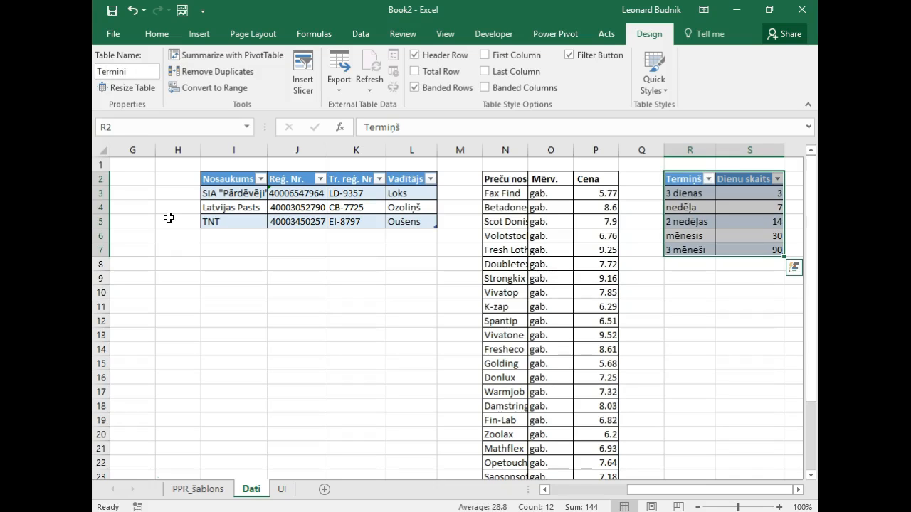
- Create a PivotTable from the Klienti table on the existing PPR_šablons sheet at cell G10
click(332, 302)
drag(650, 489, 526, 488)
click(410, 378)
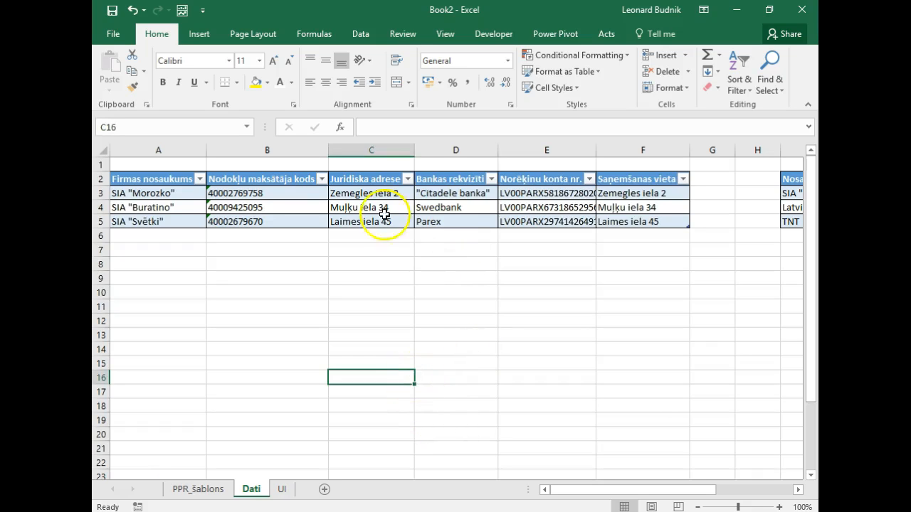
click(324, 196)
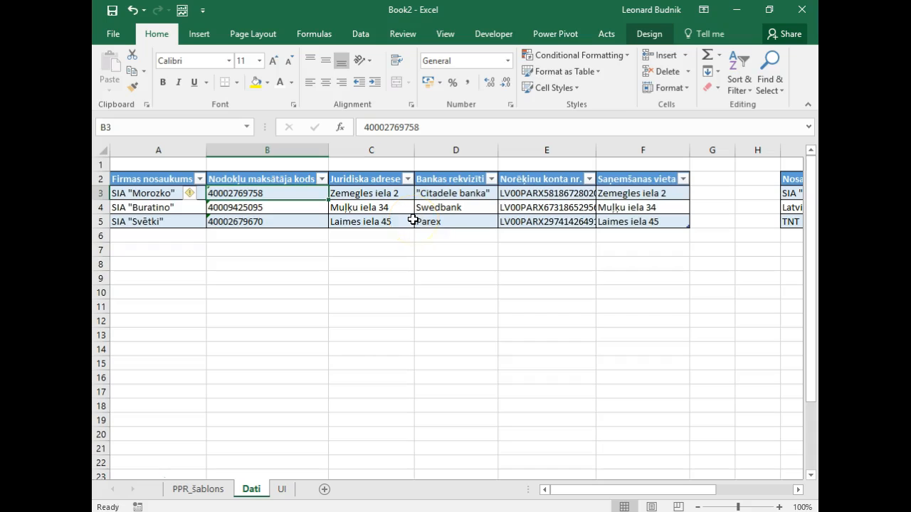
key(alt+n)
key(v)
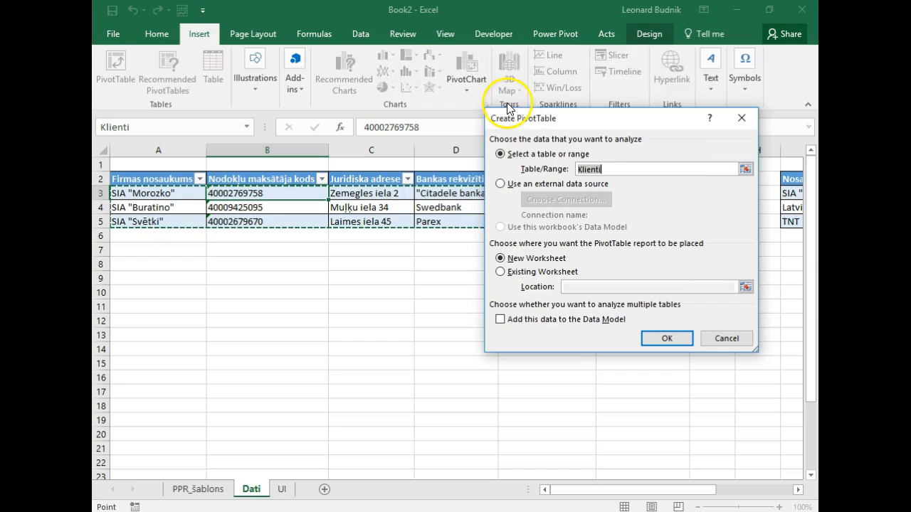
drag(521, 118, 461, 70)
click(445, 224)
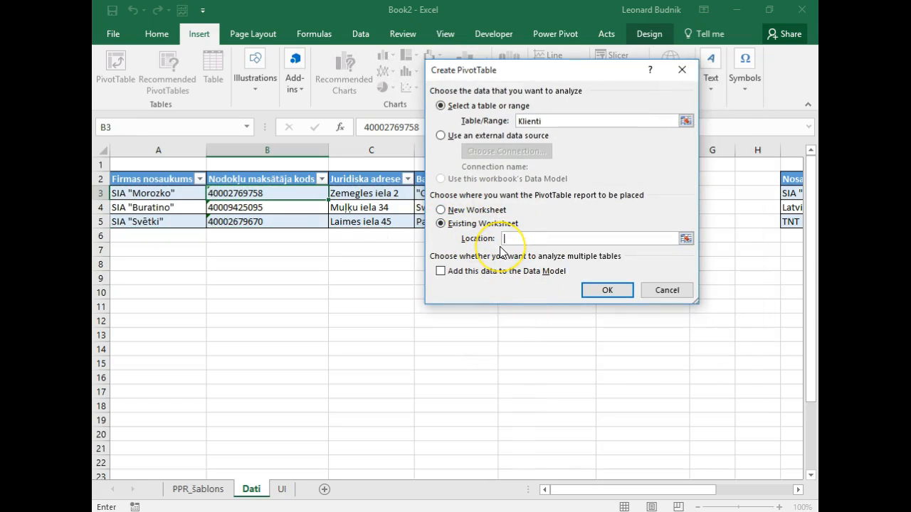
click(196, 477)
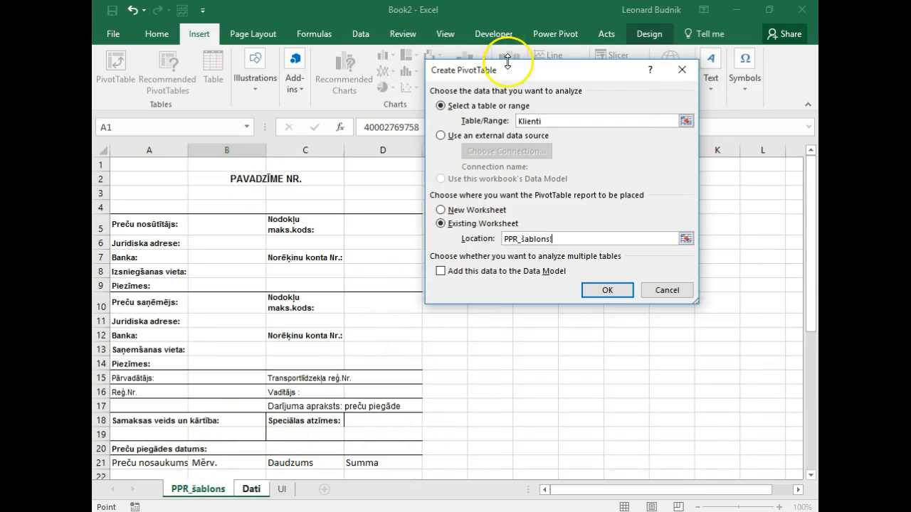
drag(483, 70, 234, 76)
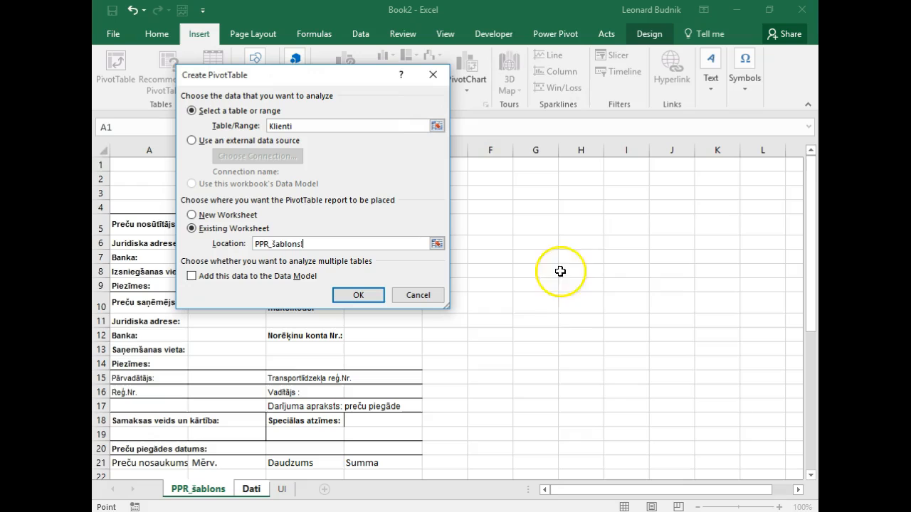
click(547, 307)
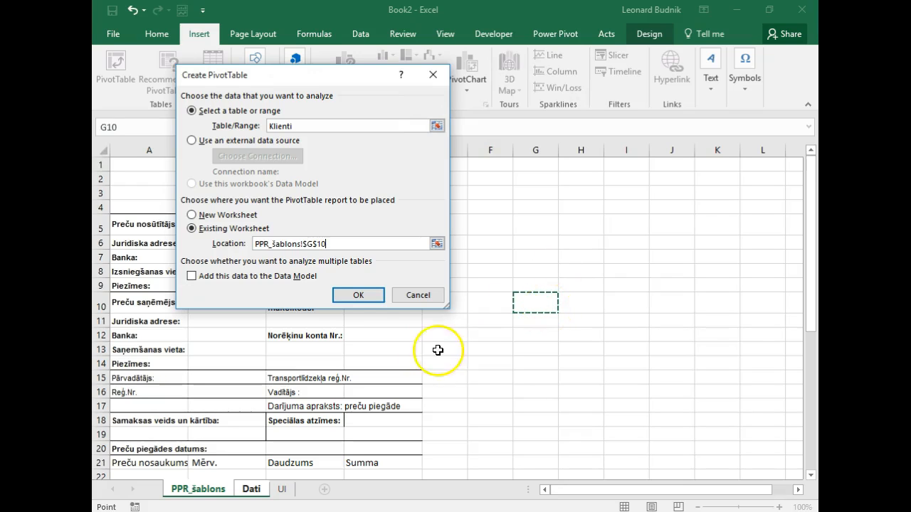
click(359, 296)
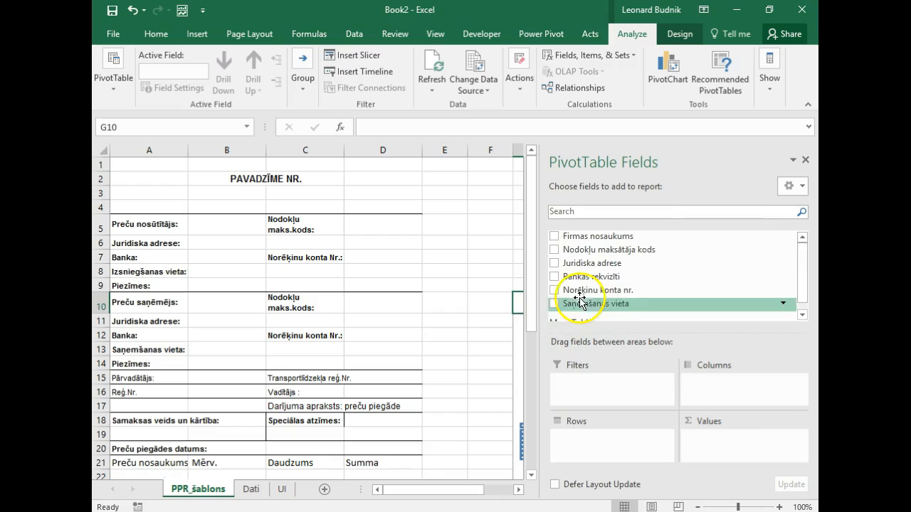
- Add Firmas nosaukums, Juridiska adrese, Bankas rekvizīti and Saņemšanas vieta as PivotTable row fields in that order, and close the field list
drag(539, 306, 635, 310)
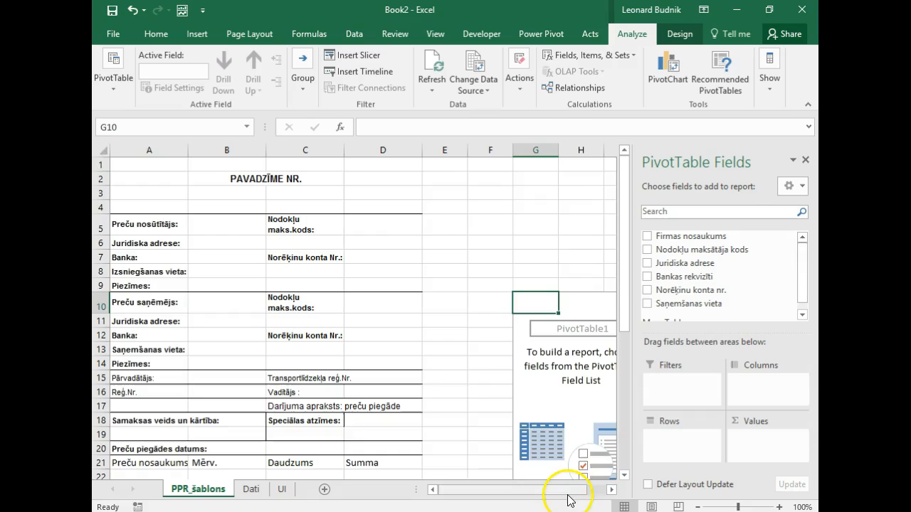
drag(559, 489, 589, 491)
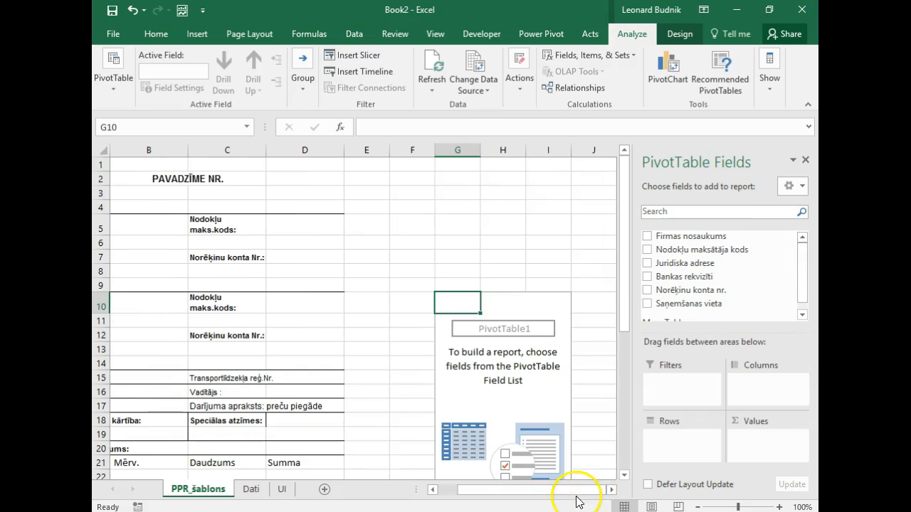
drag(524, 491, 508, 496)
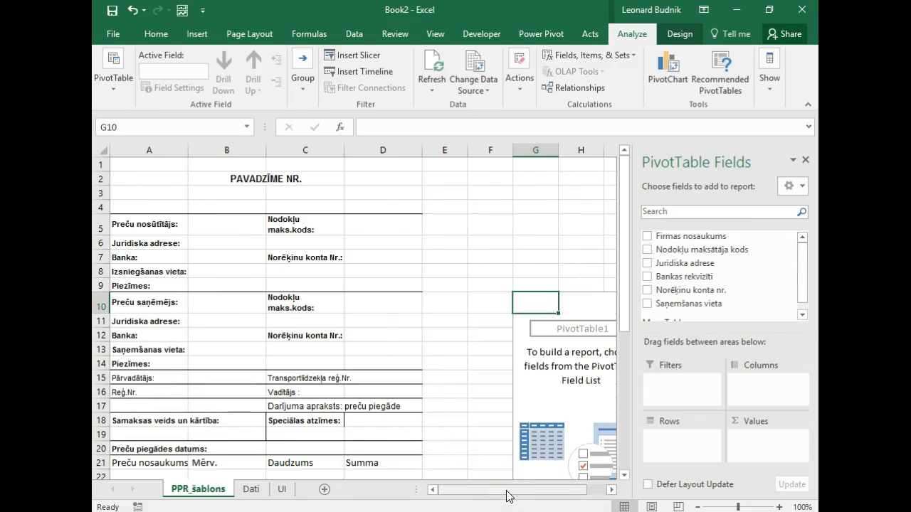
scroll(507, 496, down, 3)
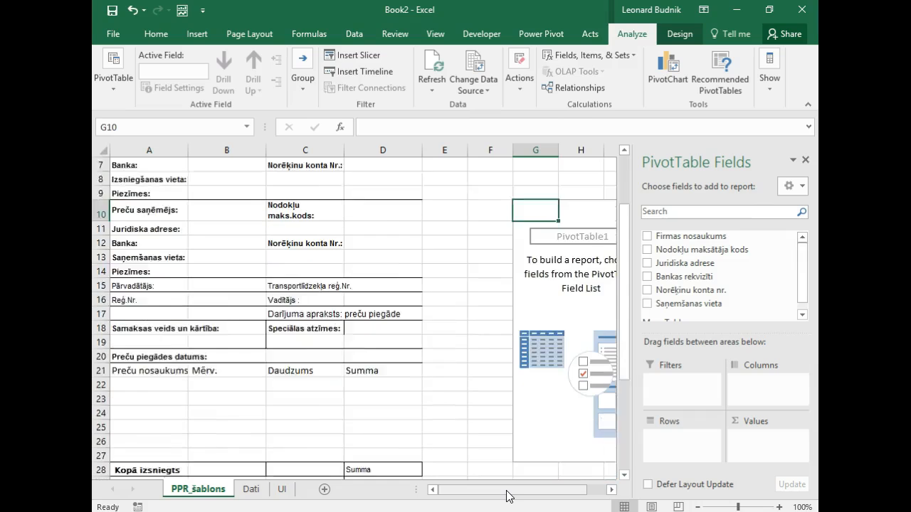
scroll(507, 496, up, 1)
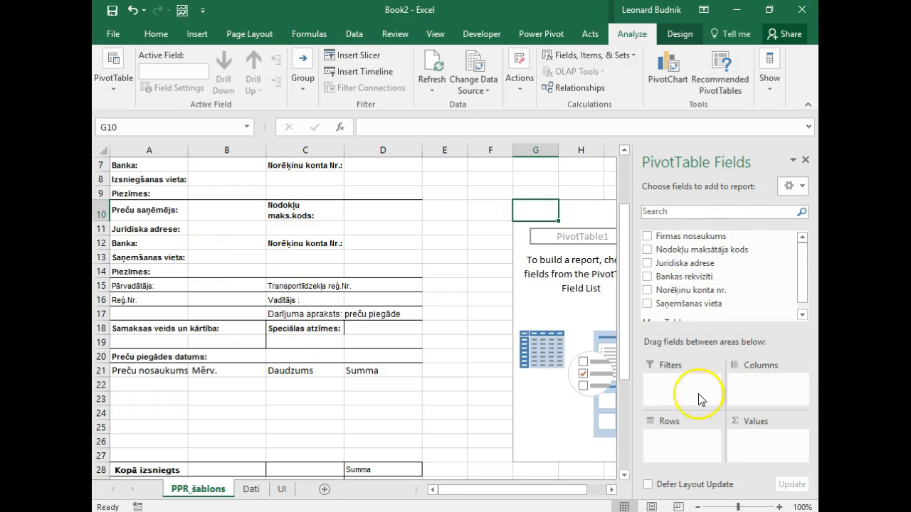
drag(693, 449, 697, 452)
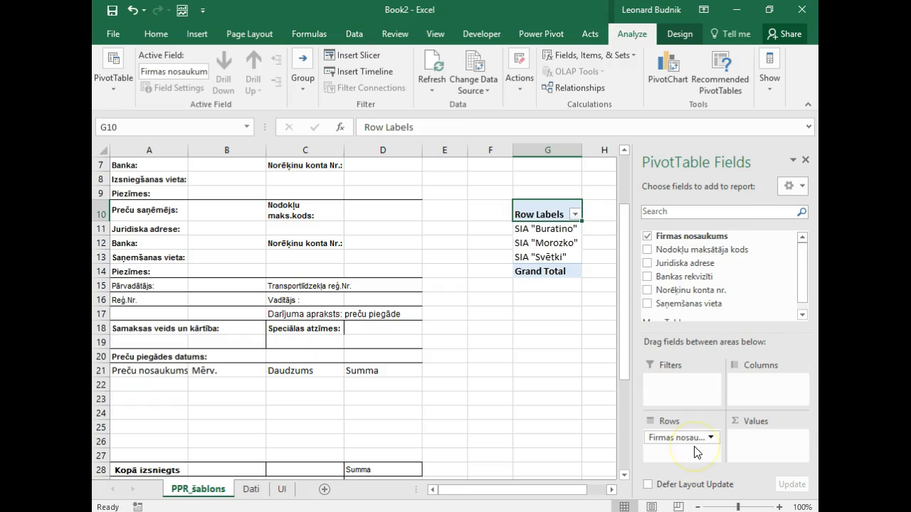
drag(685, 262, 682, 444)
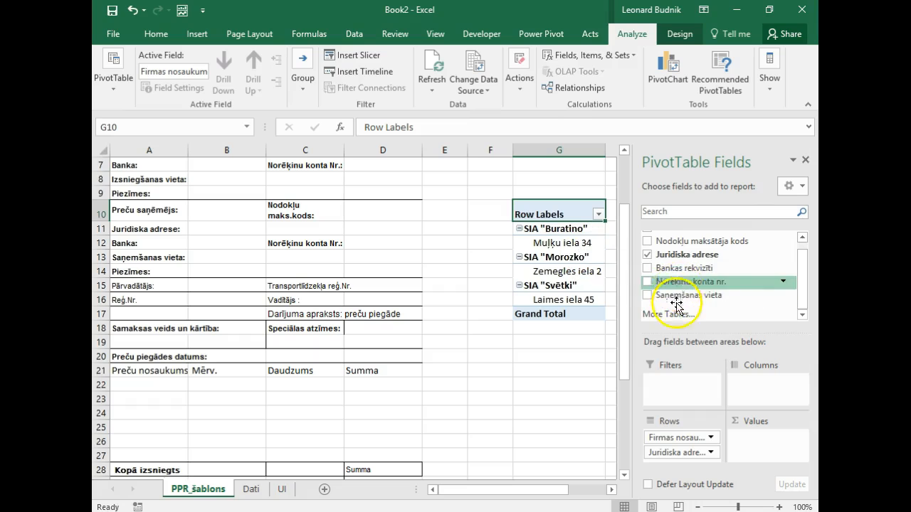
drag(673, 296, 683, 456)
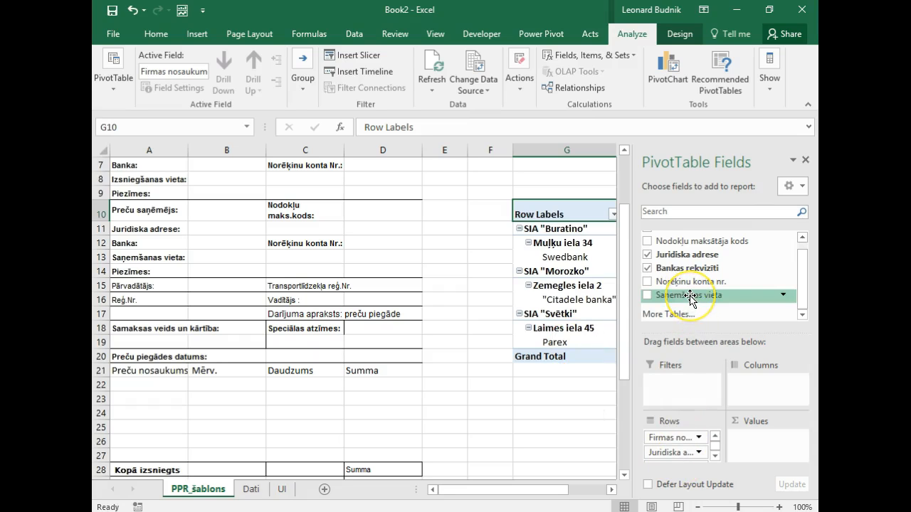
drag(691, 298, 686, 459)
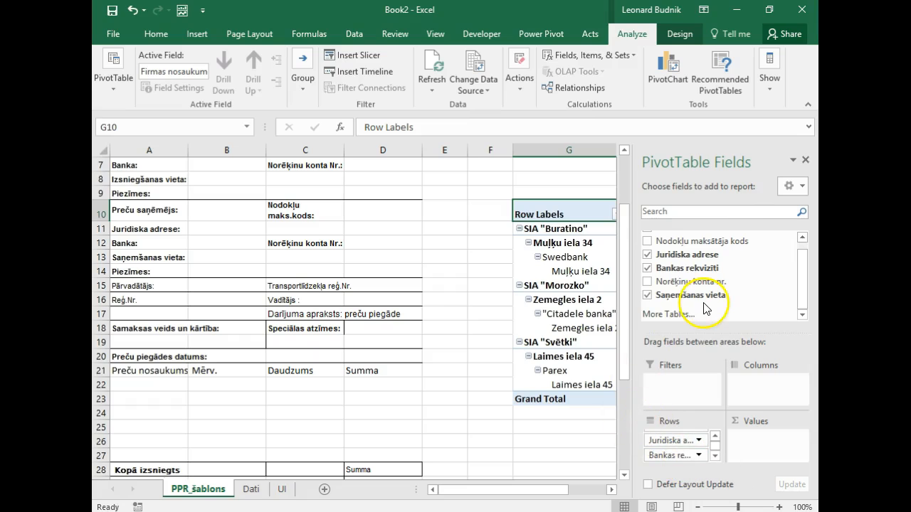
click(806, 160)
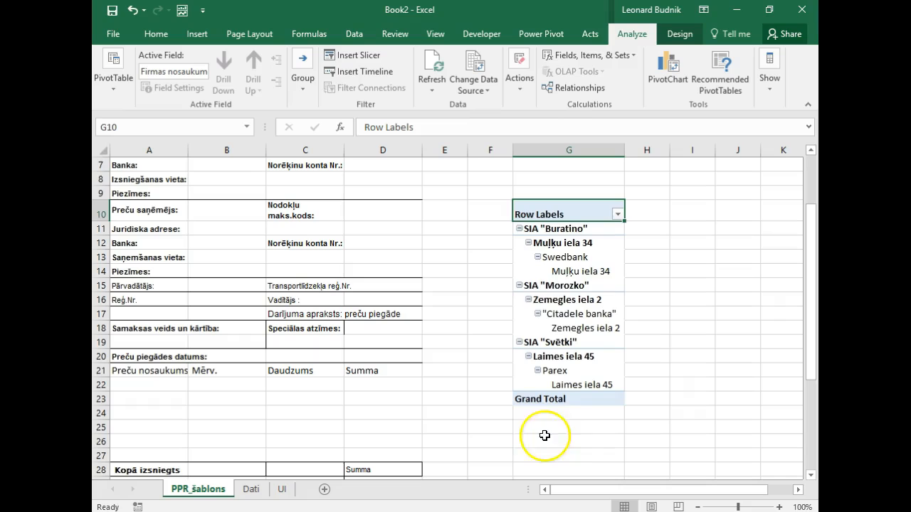
- Compare the goods recipient cells B10:B13 of the waybill with the first company's entries in the PivotTable
drag(214, 204, 223, 266)
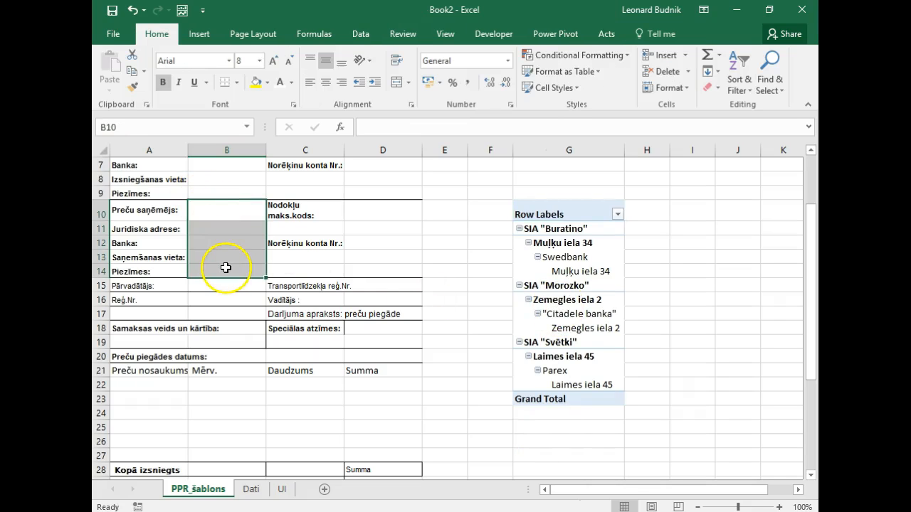
drag(242, 207, 241, 261)
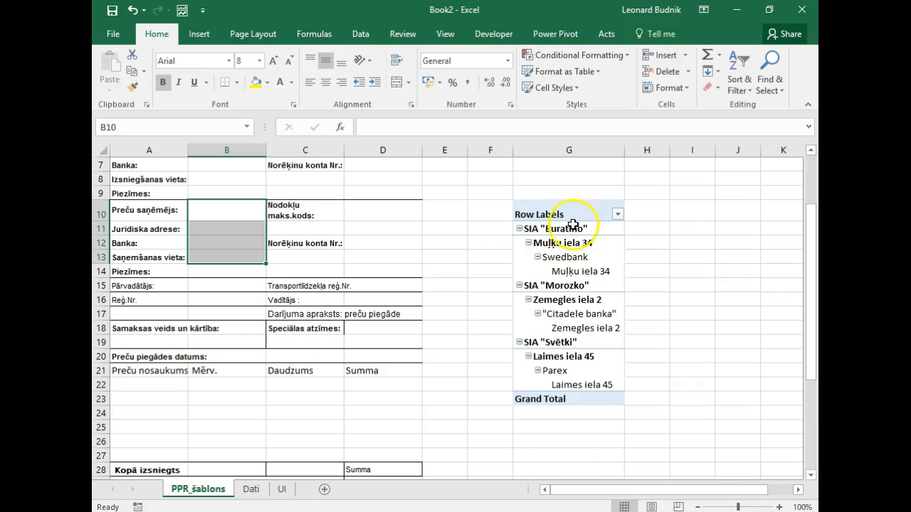
drag(234, 211, 223, 255)
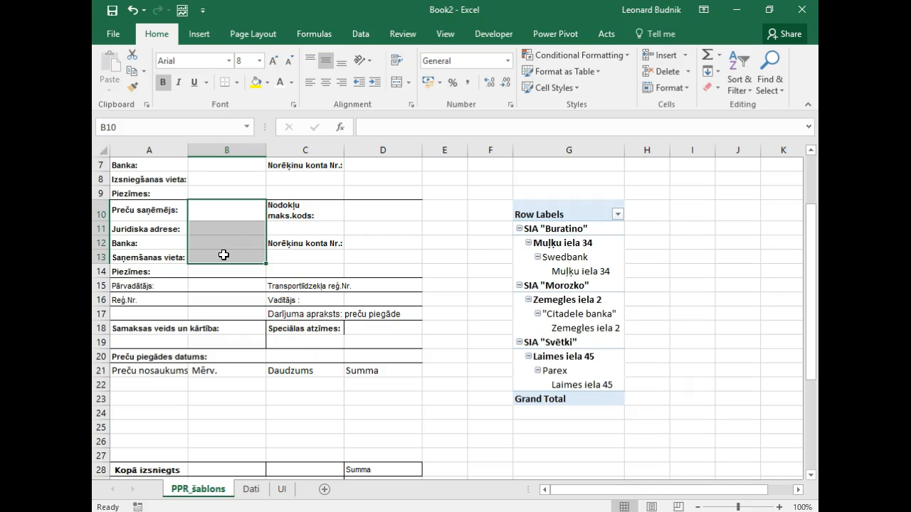
click(552, 243)
click(565, 228)
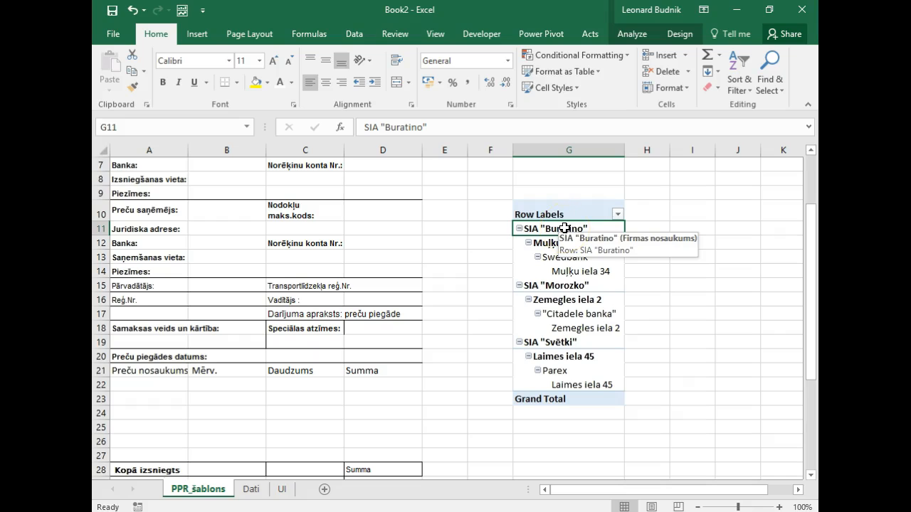
- Insert a slicer for Firmas nosaukums, place it beside the PivotTable and shorten it to 4.71 cm high
click(631, 32)
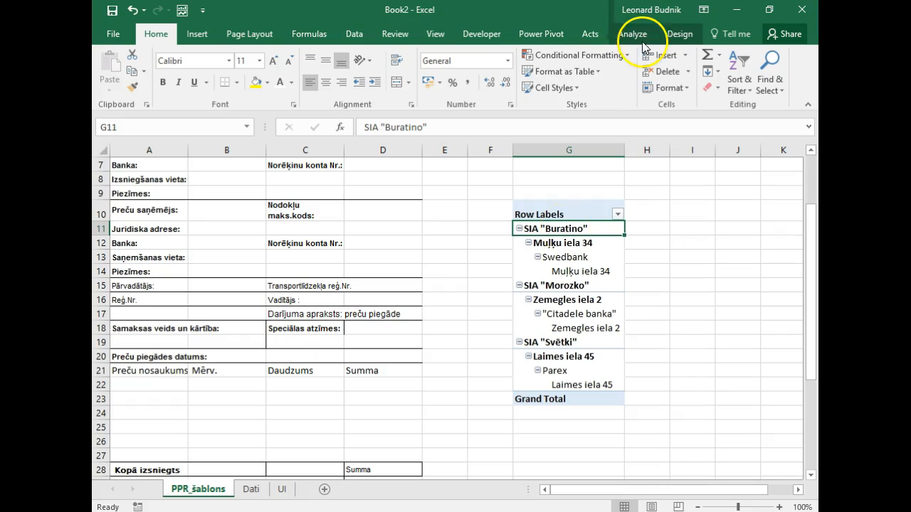
click(365, 62)
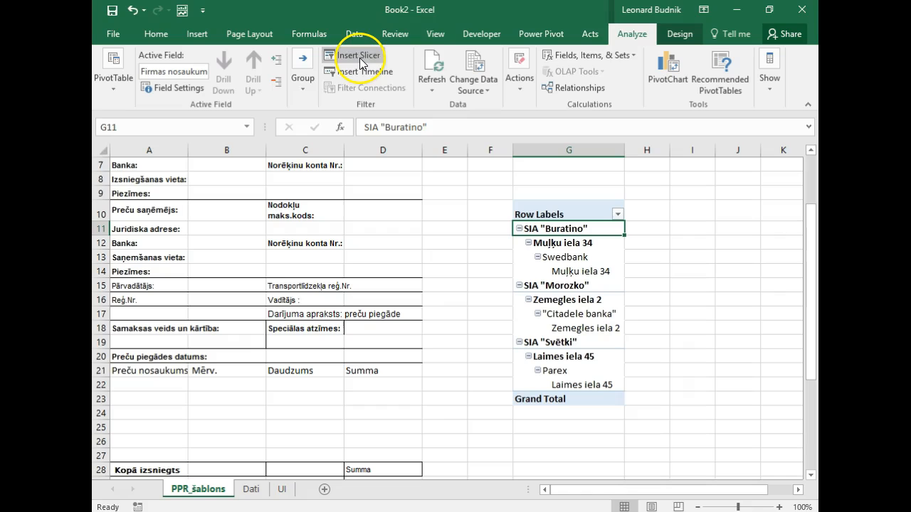
drag(352, 108, 368, 177)
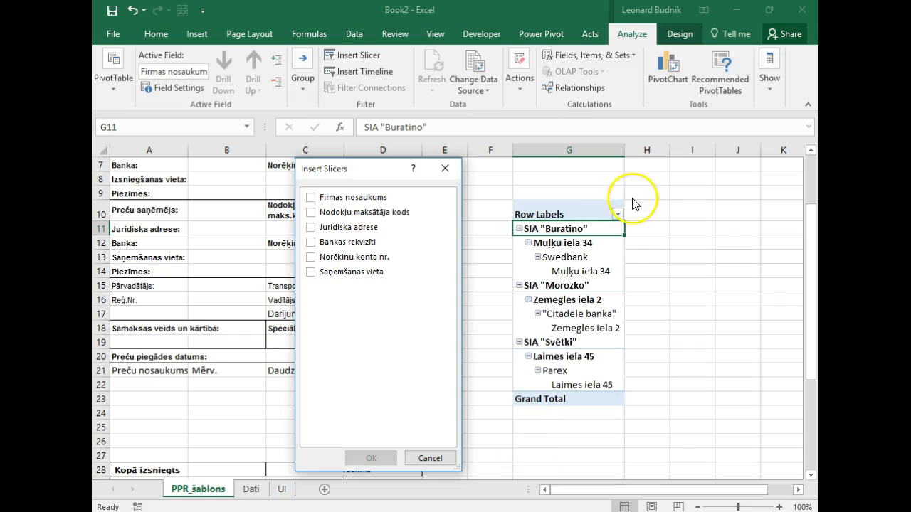
click(314, 199)
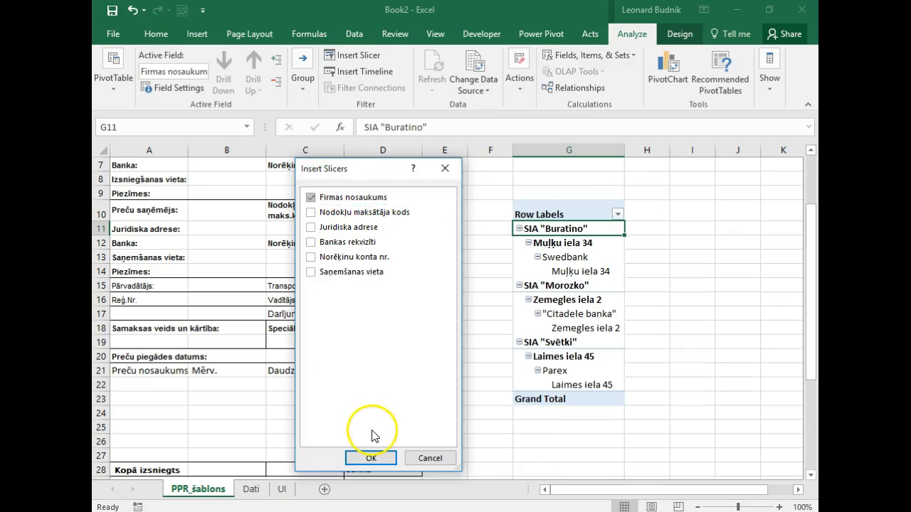
click(371, 458)
drag(443, 242, 703, 185)
drag(723, 360, 722, 296)
- Filter the PivotTable by each company in turn with the slicer, ending on SIA "Buratino"
click(718, 221)
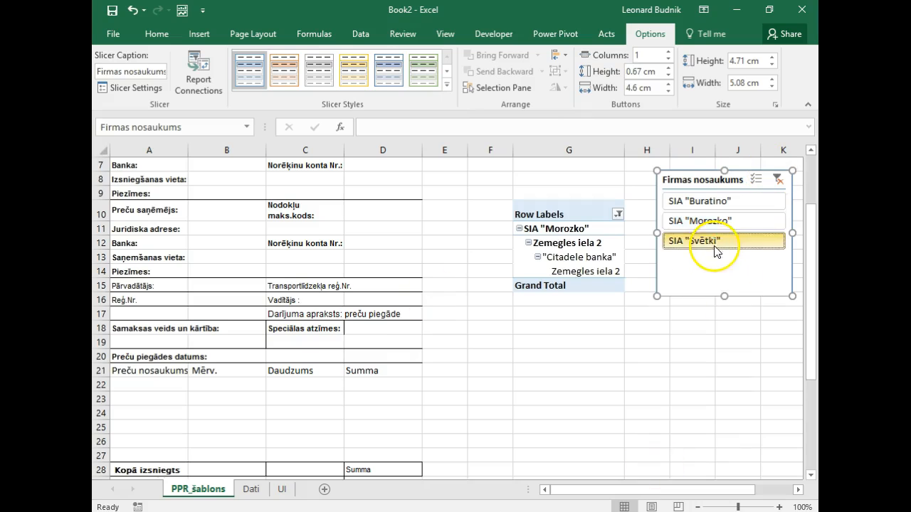
click(768, 242)
click(696, 204)
click(694, 221)
click(708, 241)
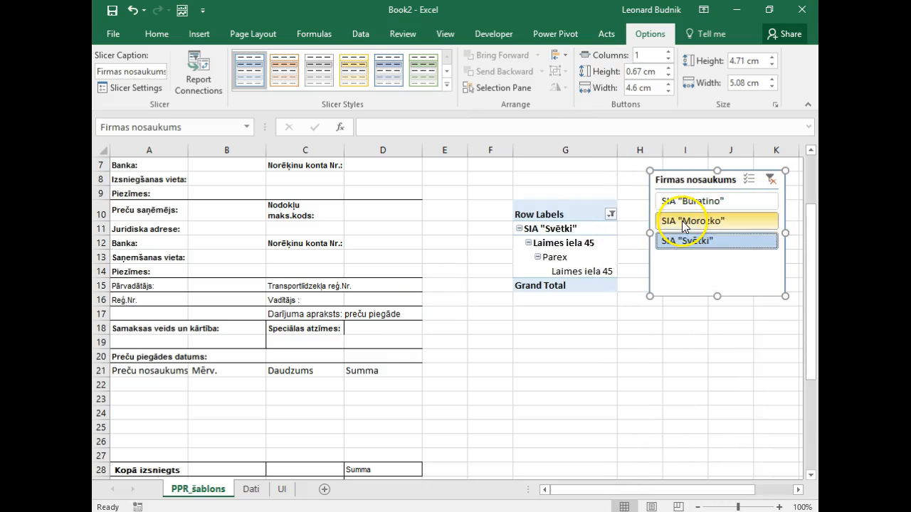
click(688, 205)
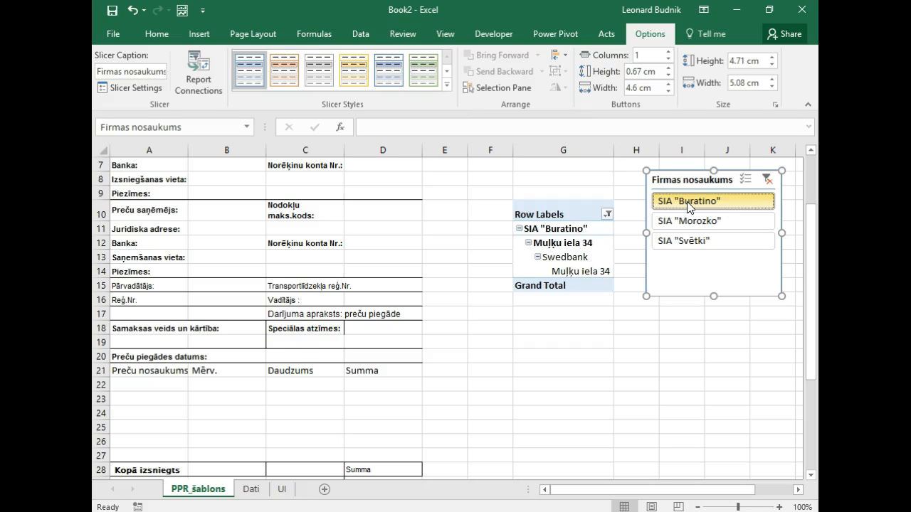
- Turn off the PivotTable's grand totals for rows and columns
click(553, 228)
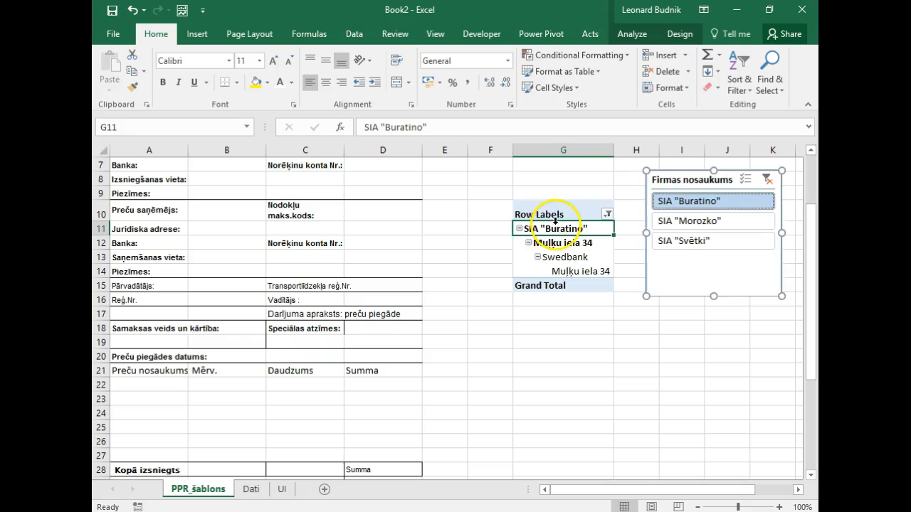
click(551, 212)
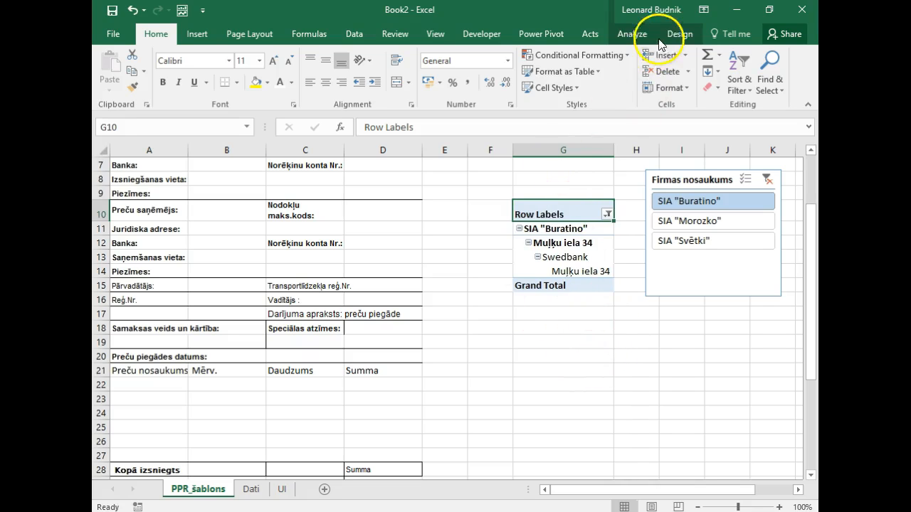
click(680, 34)
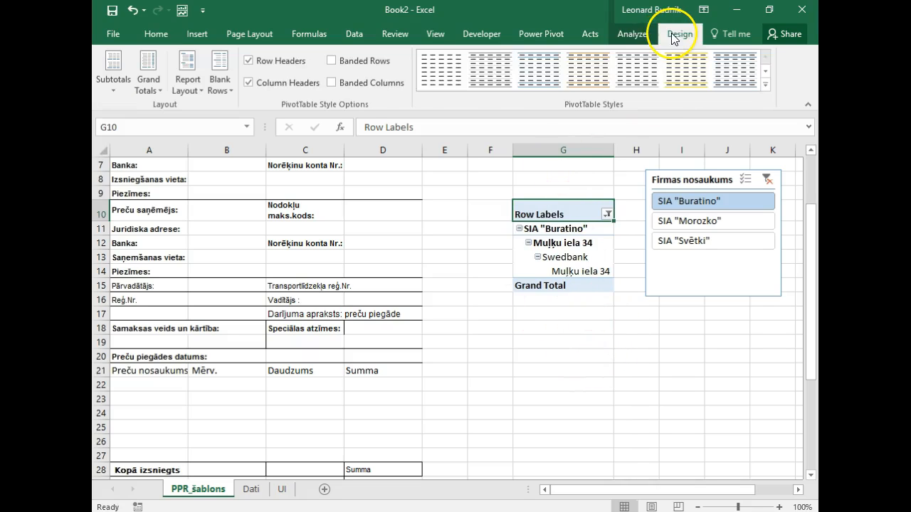
click(193, 88)
click(155, 85)
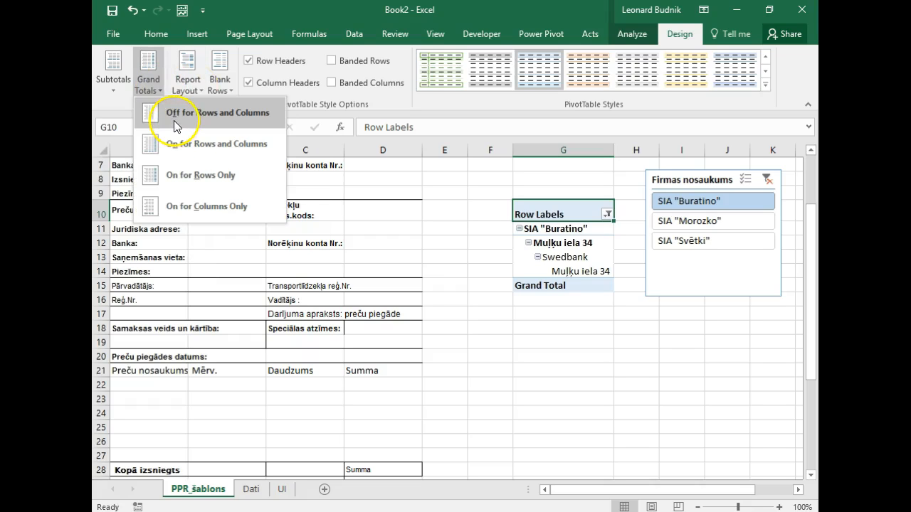
click(248, 119)
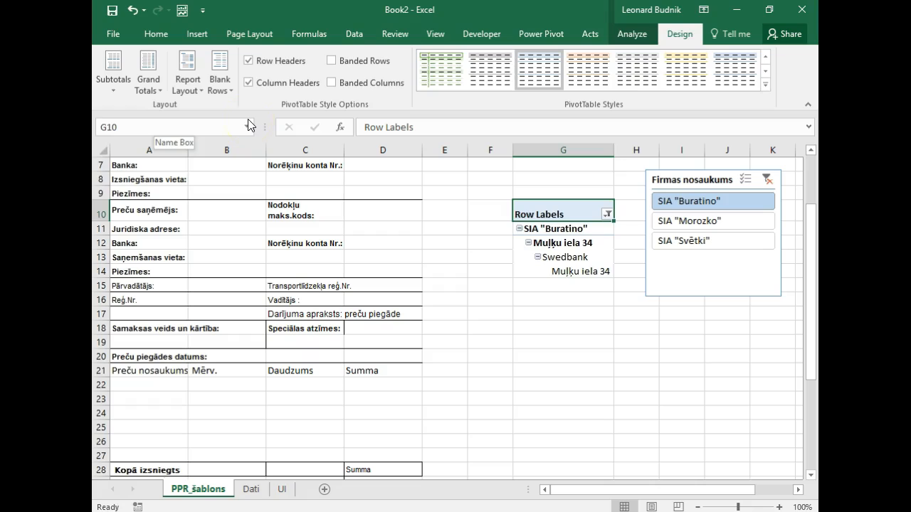
- Show the PivotTable in Tabular Form and move the company slicer below it, to around row 18
click(185, 91)
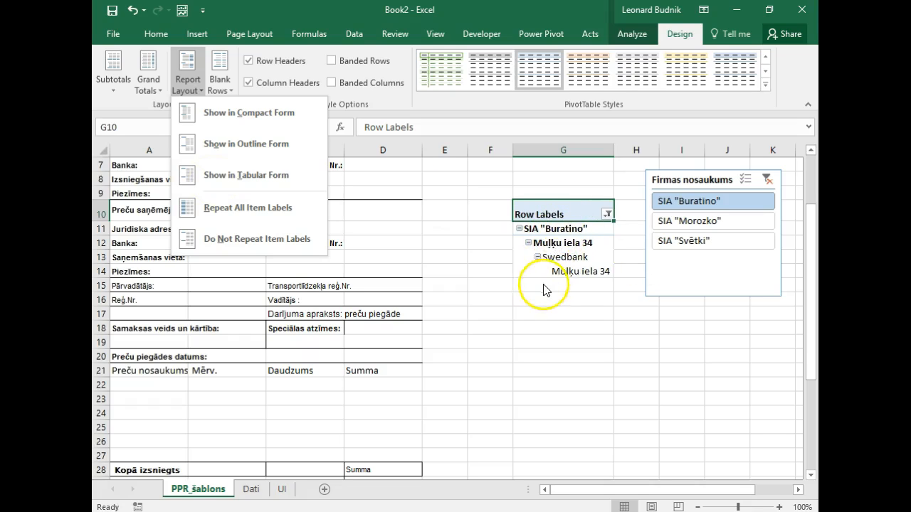
click(238, 175)
drag(672, 181, 680, 343)
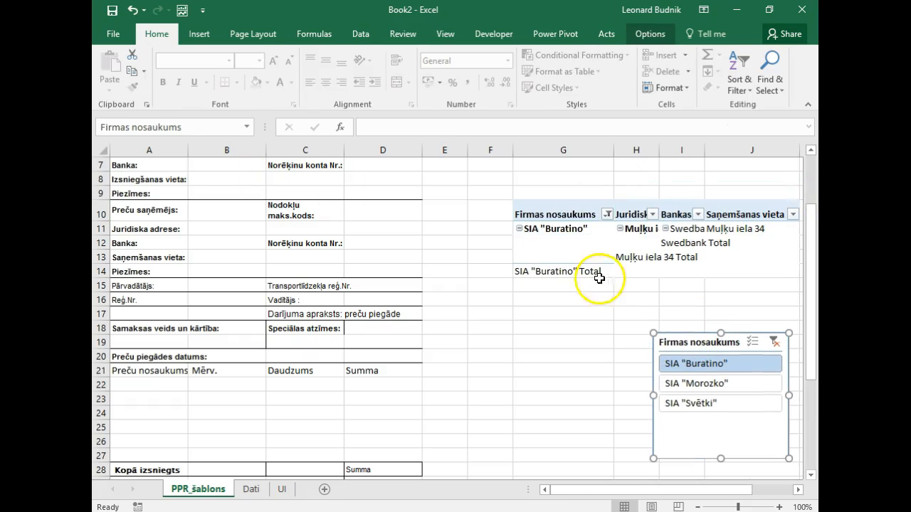
- Return the PivotTable's report layout to Compact Form
click(640, 259)
click(626, 36)
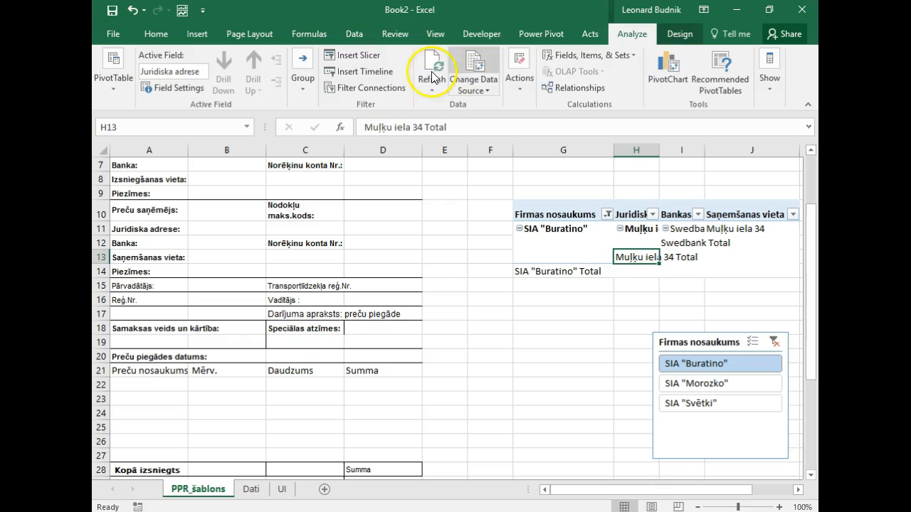
click(679, 33)
click(195, 91)
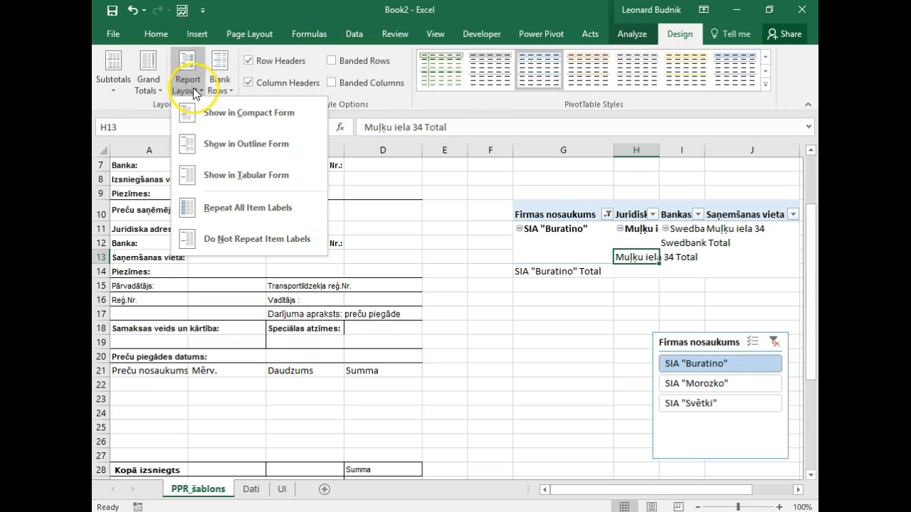
click(207, 114)
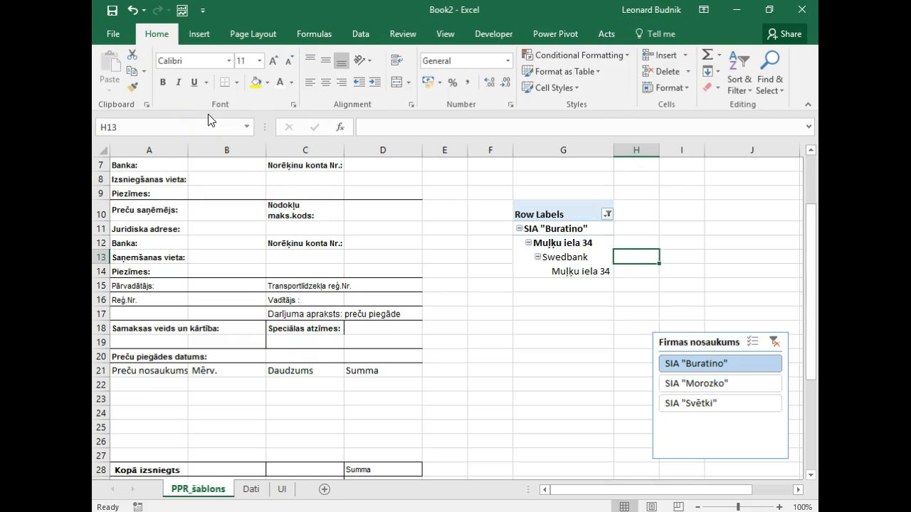
- Hide the PivotTable's +/- buttons and its field headers
click(560, 256)
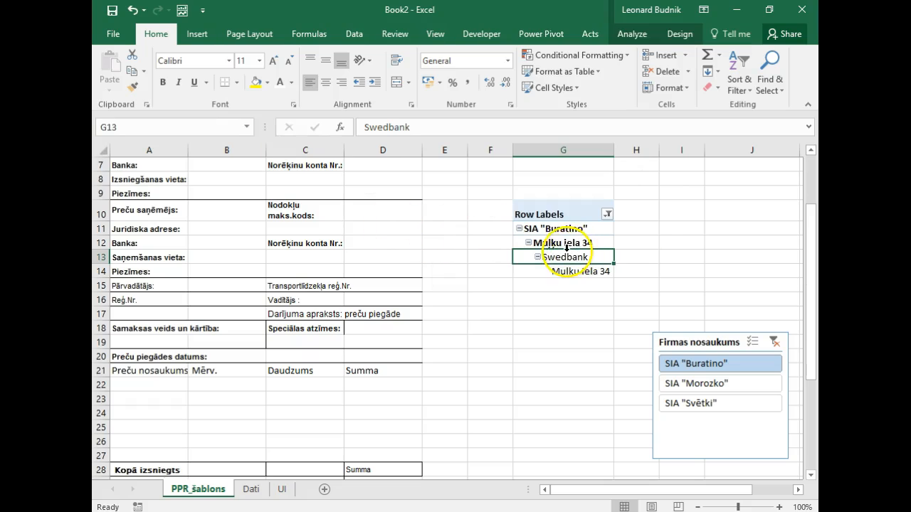
click(555, 243)
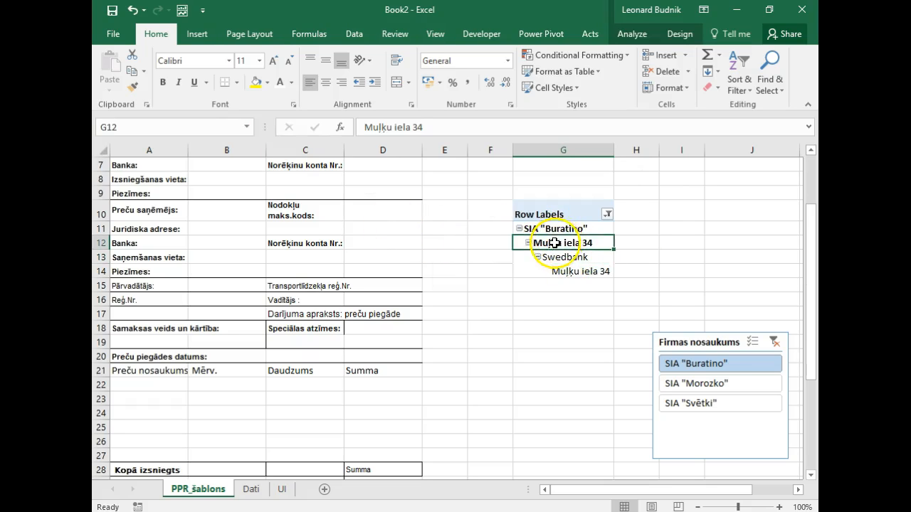
click(548, 206)
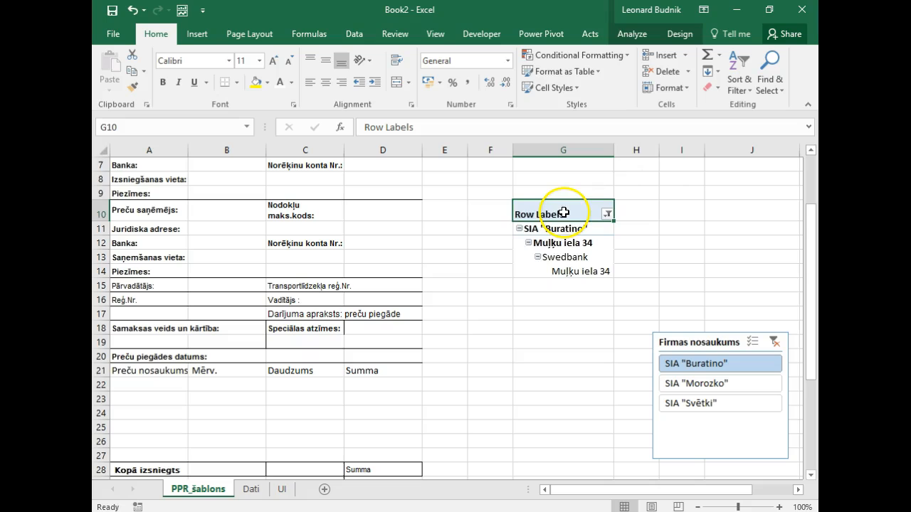
click(559, 257)
click(631, 34)
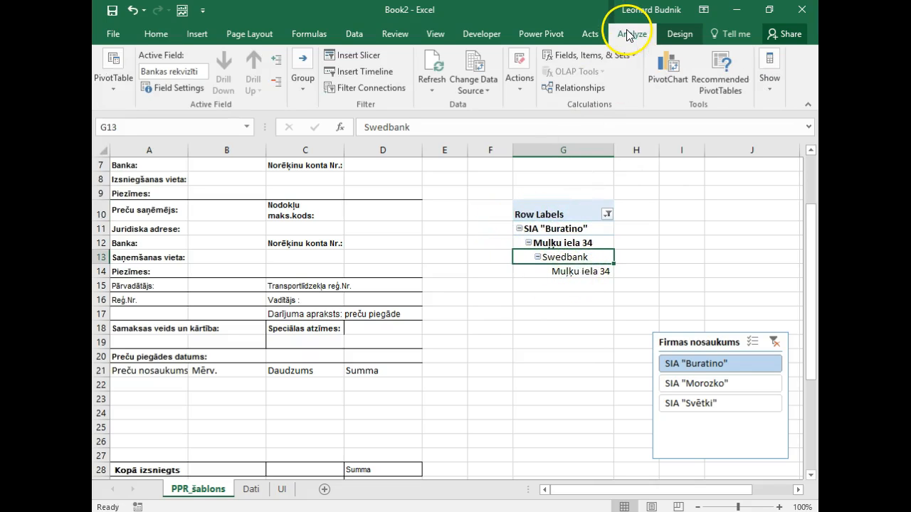
click(772, 91)
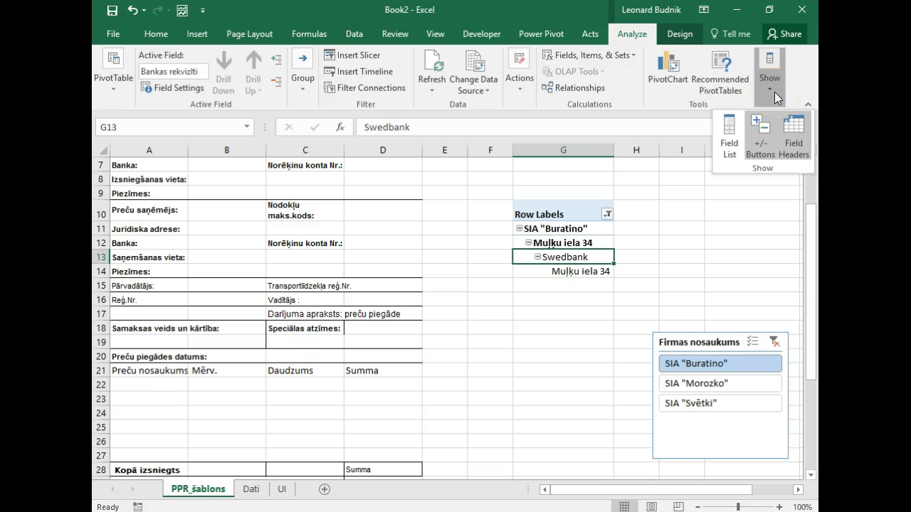
click(765, 154)
click(762, 151)
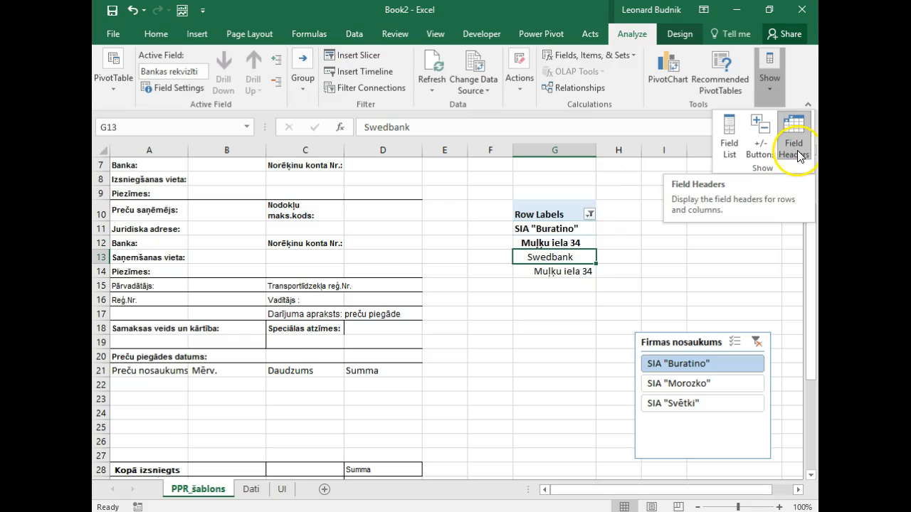
click(796, 150)
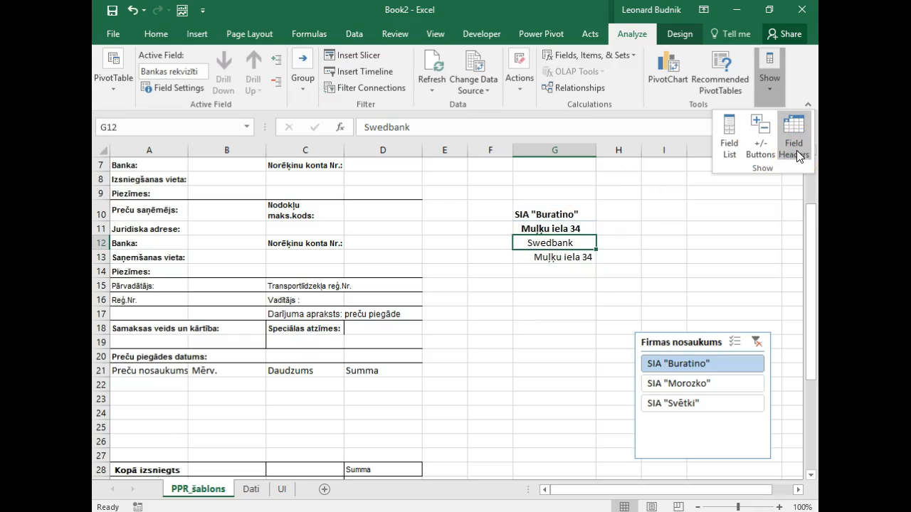
- Left-align the PivotTable entries in G10:G13 to remove their stepped indentation
click(569, 215)
drag(552, 212, 563, 283)
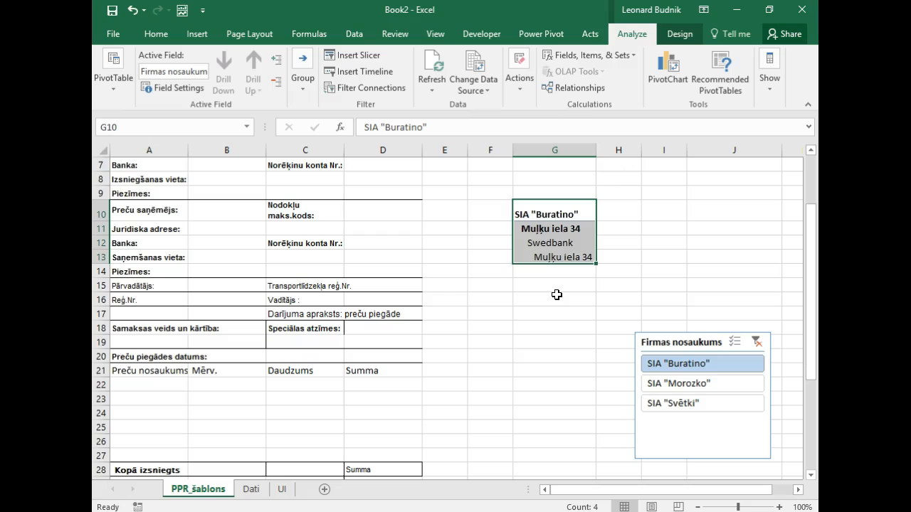
click(558, 215)
click(549, 229)
drag(547, 213, 553, 258)
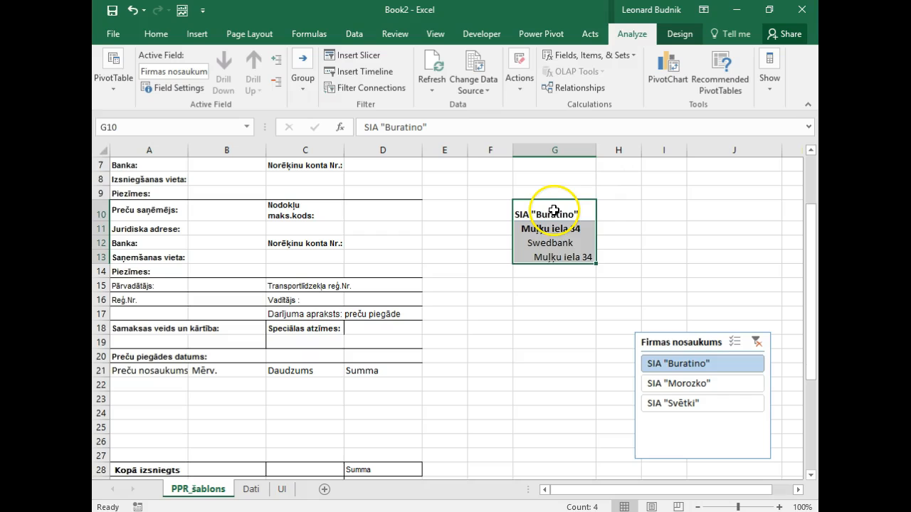
click(146, 35)
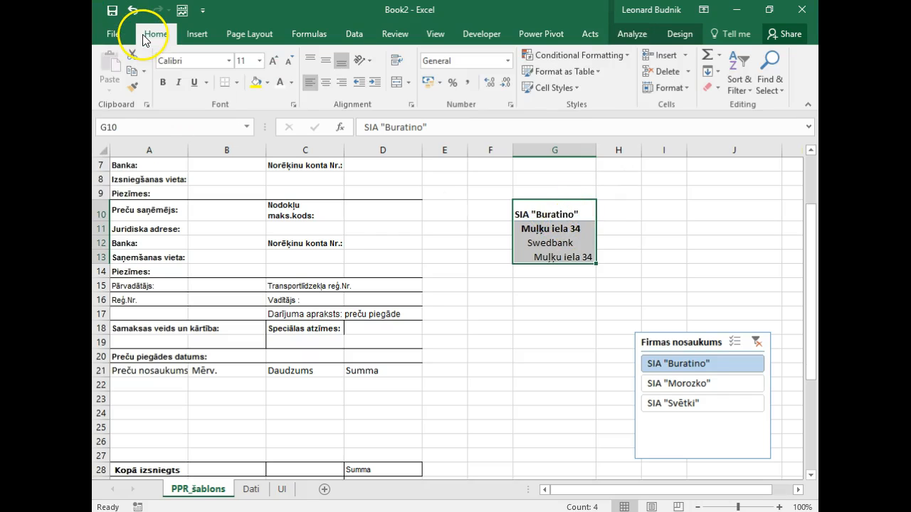
click(308, 83)
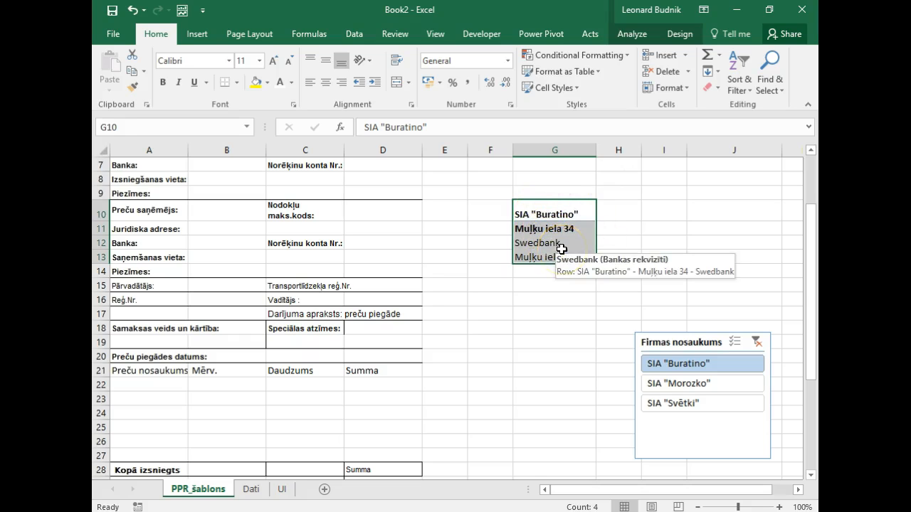
- Turn off the Row Headers style option so the PivotTable entries lose their bold formatting
click(679, 34)
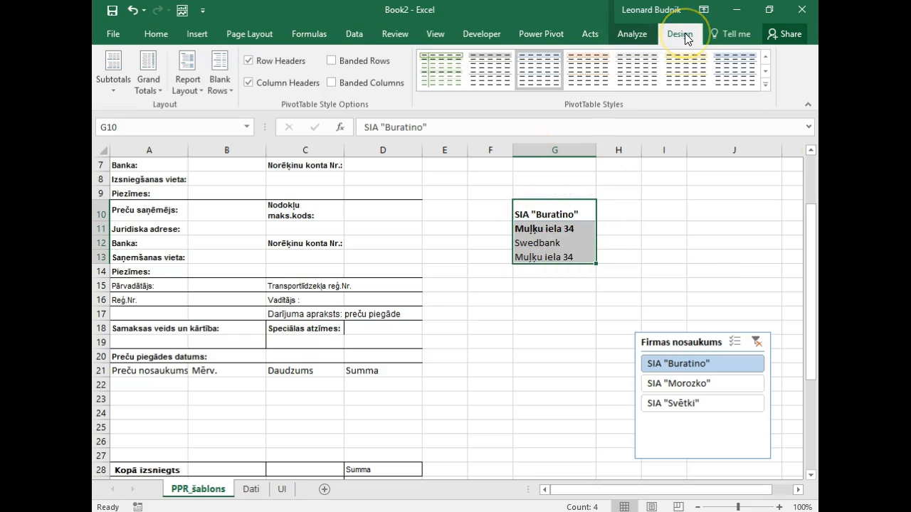
click(248, 62)
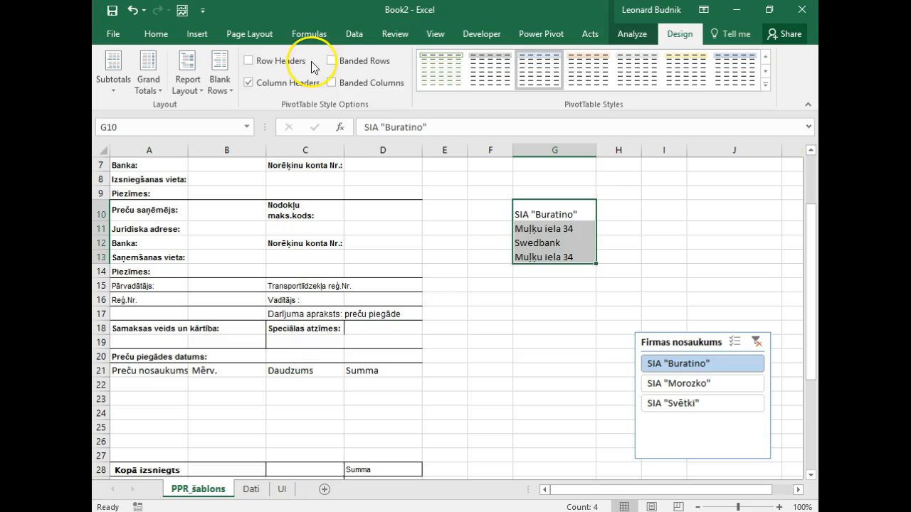
click(565, 228)
click(559, 257)
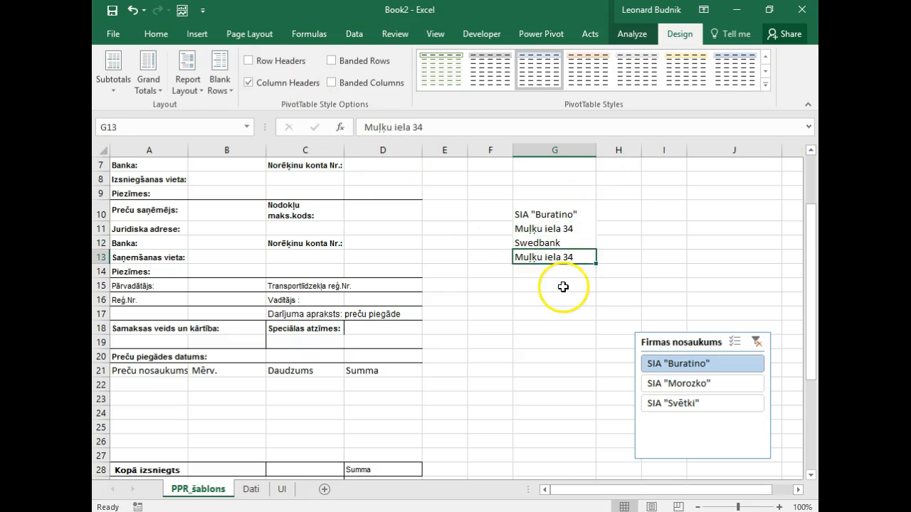
click(562, 286)
- Move the PivotTable from G10:G13 into the waybill's goods recipient cells B10:B13
drag(552, 213, 552, 261)
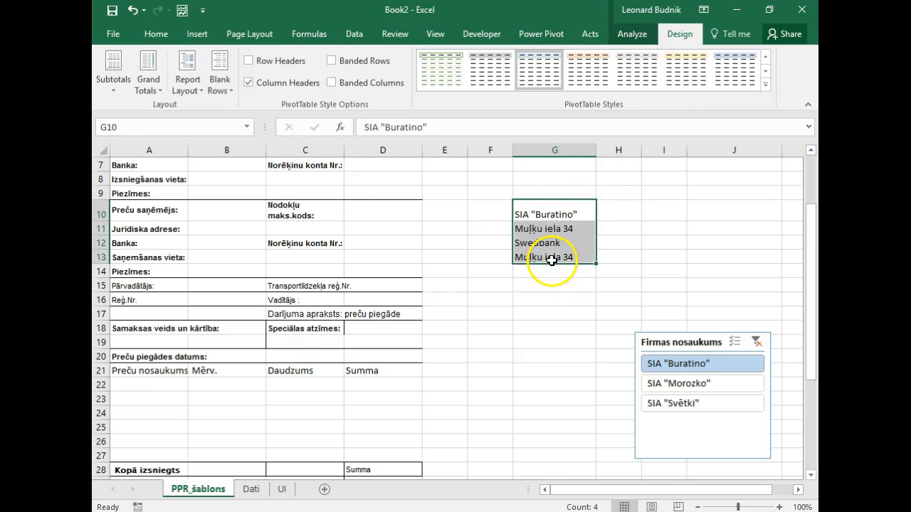
click(230, 208)
text(SIA "Buratino" Mulķu iela 34 Swedbank Mulķu iela 34)
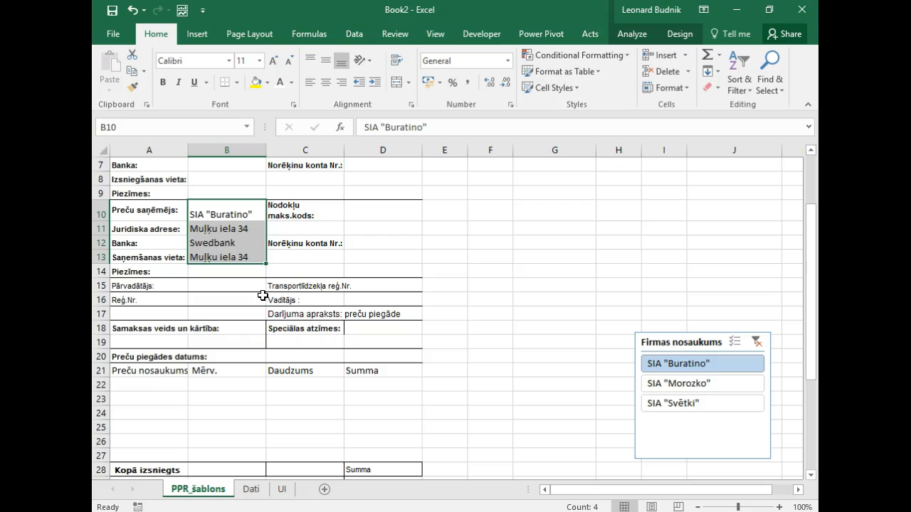
click(648, 215)
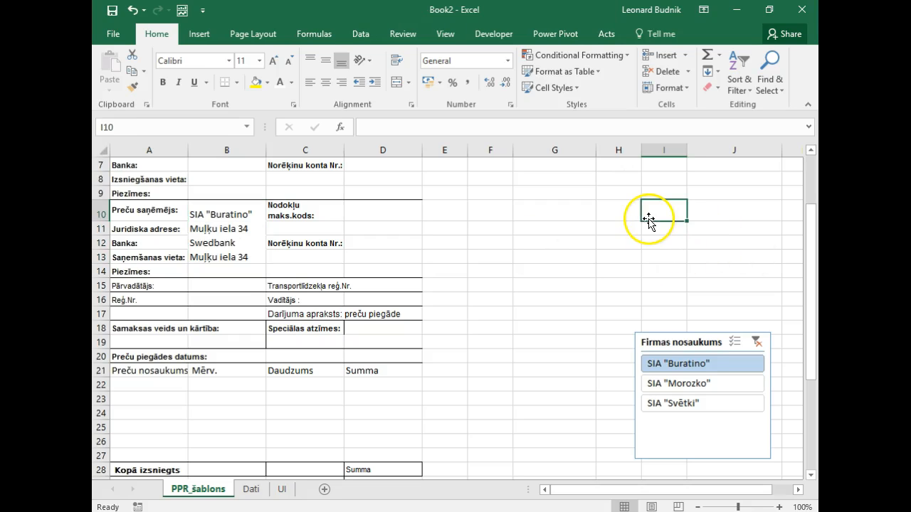
- Check the recipient labels in column A against the moved PivotTable, and filter it to SIA "Morozko" with the slicer
click(149, 212)
click(149, 228)
click(150, 257)
click(665, 384)
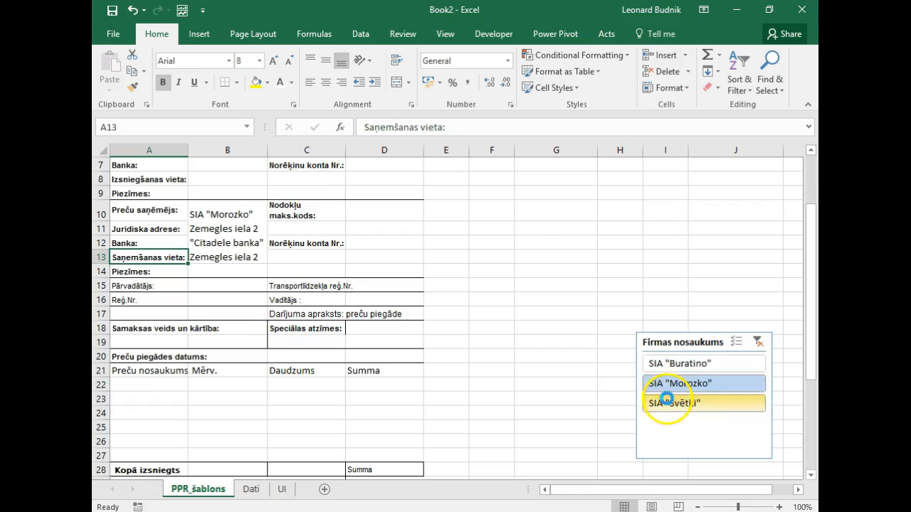
- Switch the slicer through SIA "Svētki", SIA "Morozko" and SIA "Buratino" to check the recipient details in B10:B13
click(656, 403)
click(670, 383)
click(669, 363)
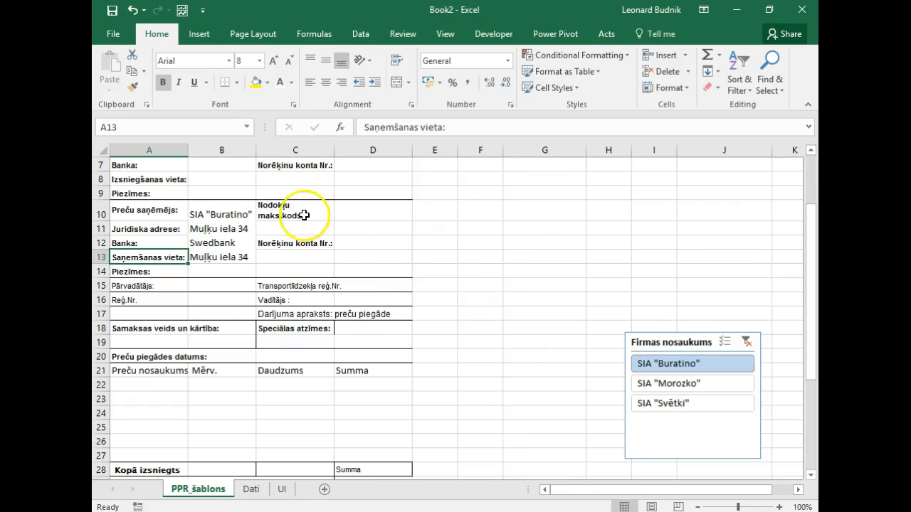
- Move the goods recipient's "Norēķinu konta Nr.:" label from C12 up to C11
click(291, 244)
drag(293, 242, 293, 228)
- Copy the recipient PivotTable in B10:B13 to G10
click(208, 218)
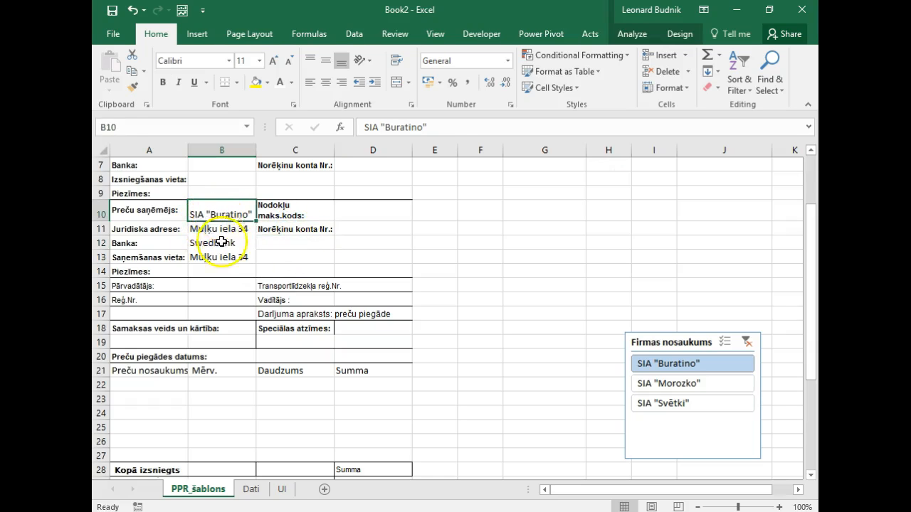
drag(222, 241, 220, 250)
key(ctrl+x)
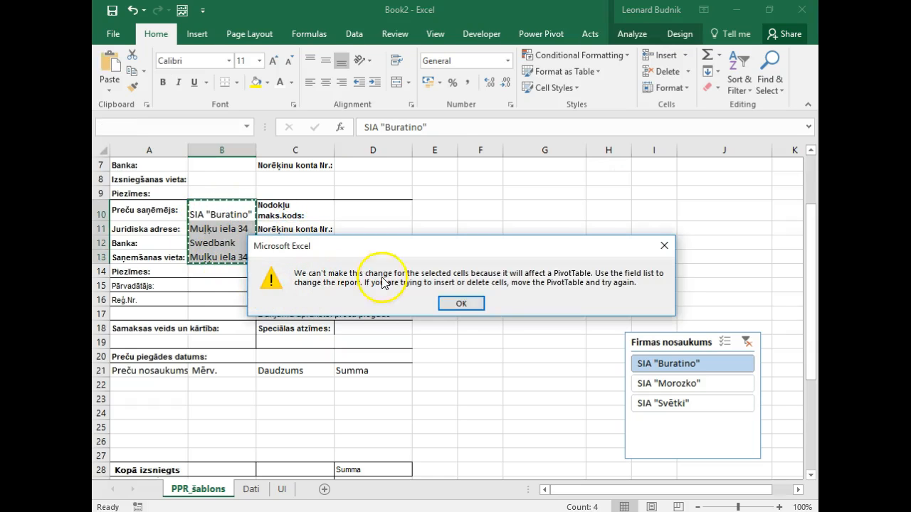
click(462, 301)
click(516, 216)
key(ctrl+v)
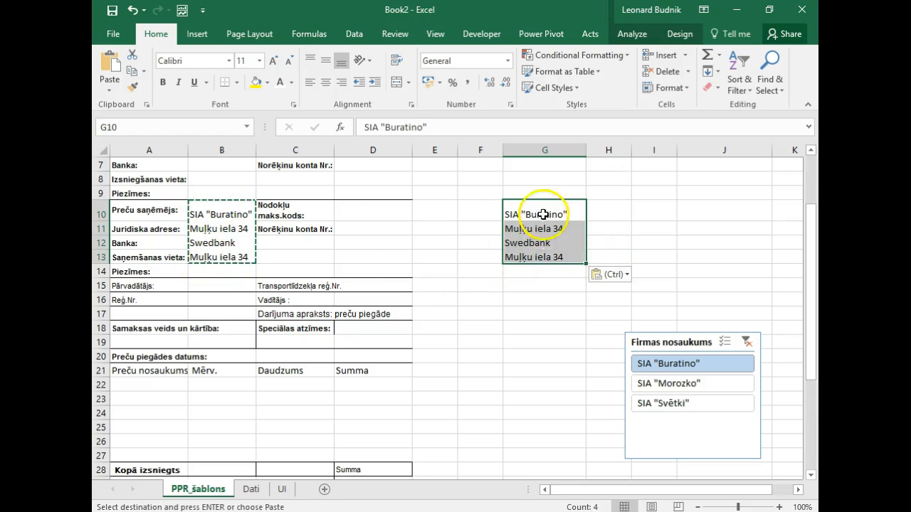
- Place the slicer below the copied PivotTable and switch between clients to test both PivotTables, ending on SIA "Buratino"
drag(652, 334, 478, 336)
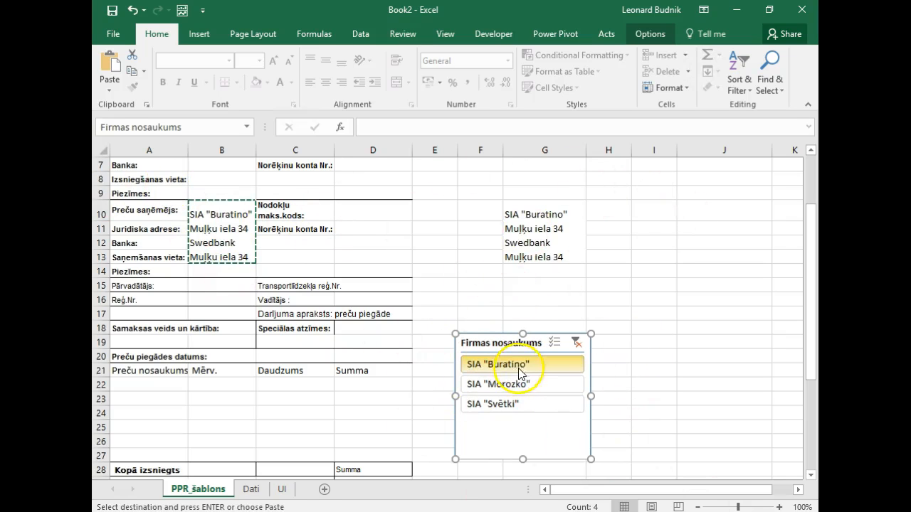
click(506, 384)
click(509, 404)
click(514, 385)
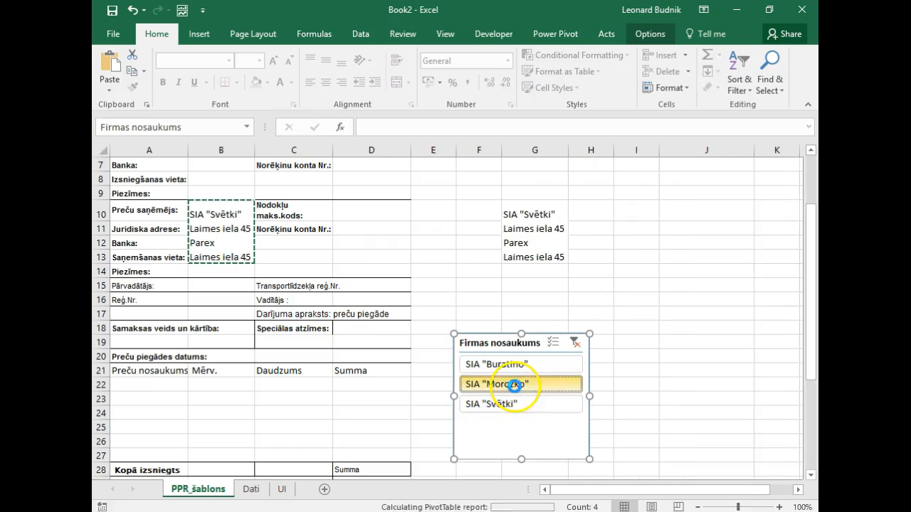
click(512, 369)
click(516, 388)
click(516, 404)
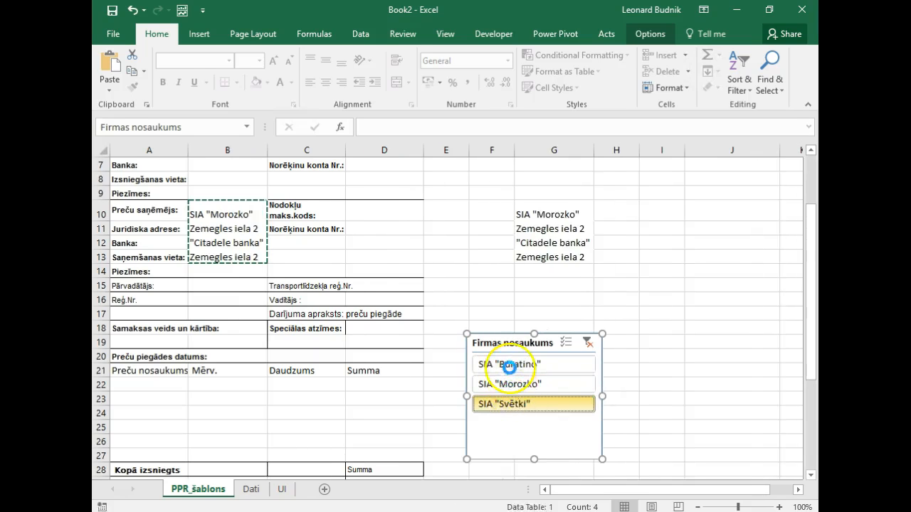
click(509, 366)
- Replace all row fields of the copied PivotTable at G10 with Nodokļu maksātāja kods and Norēķinu konta nr
click(538, 227)
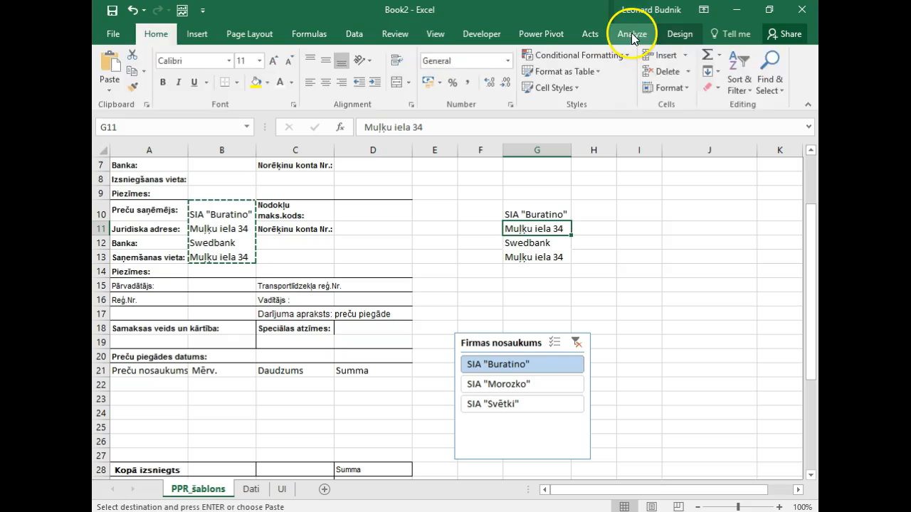
click(632, 34)
click(769, 71)
click(731, 132)
click(648, 235)
click(648, 263)
click(647, 276)
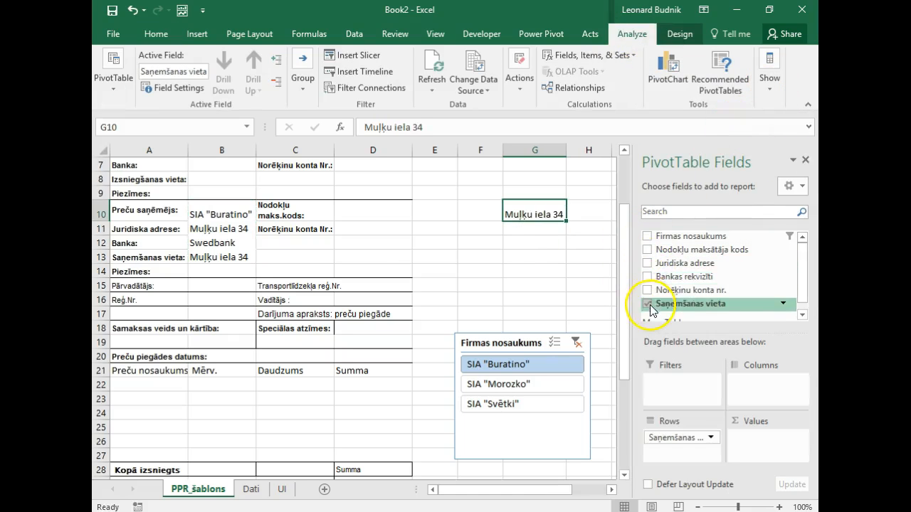
click(649, 305)
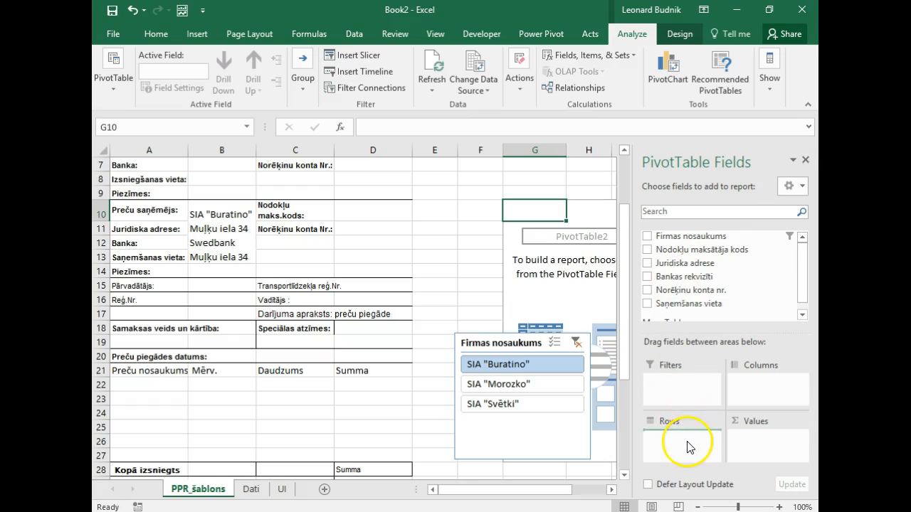
drag(689, 447, 687, 444)
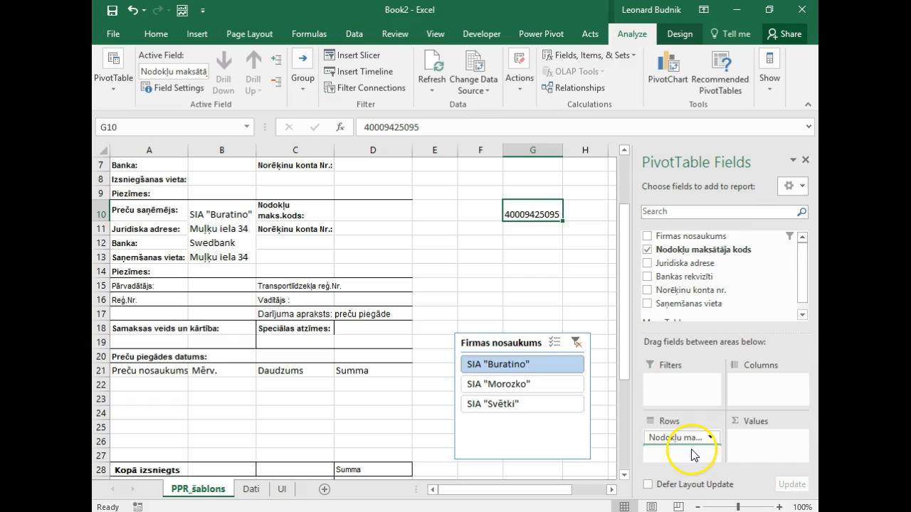
drag(693, 455, 691, 452)
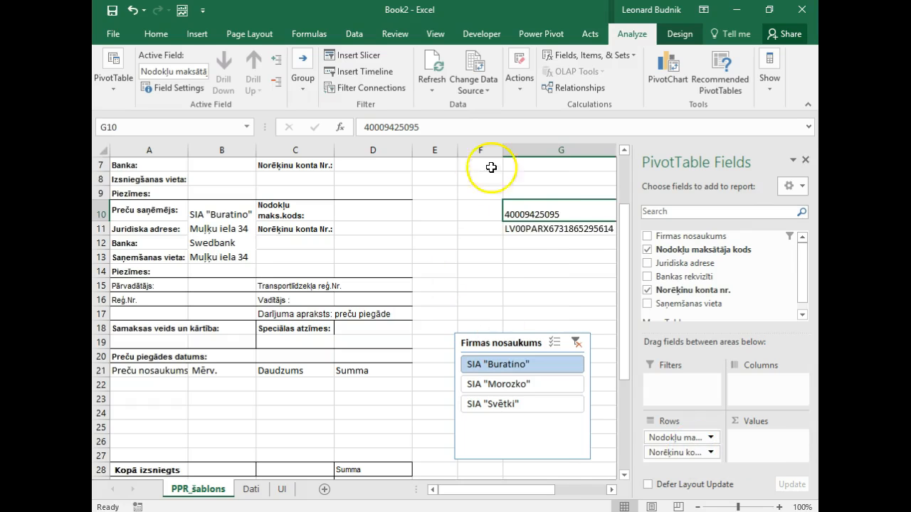
- Try pasting a copy of the tax code and account PivotTable from G10:G11 at D10, and undo the paste
drag(537, 217, 540, 229)
key(ctrl+c)
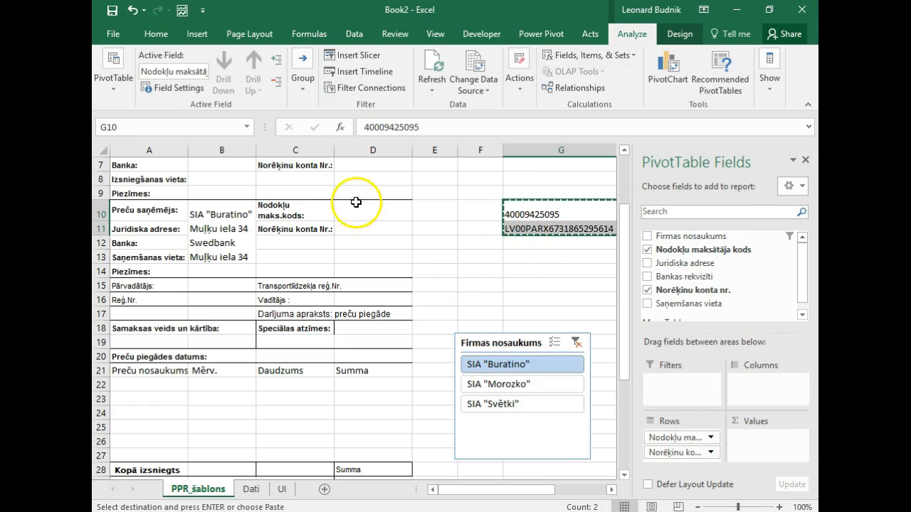
click(363, 205)
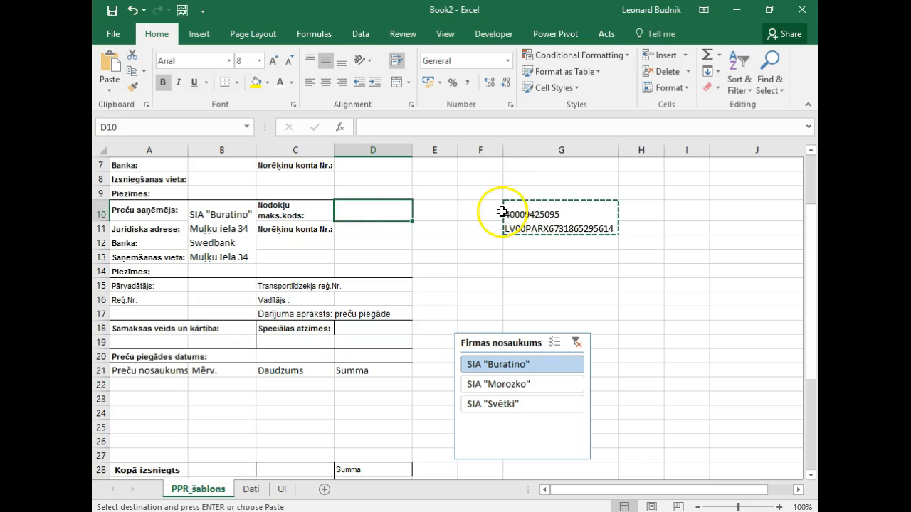
key(ctrl+v)
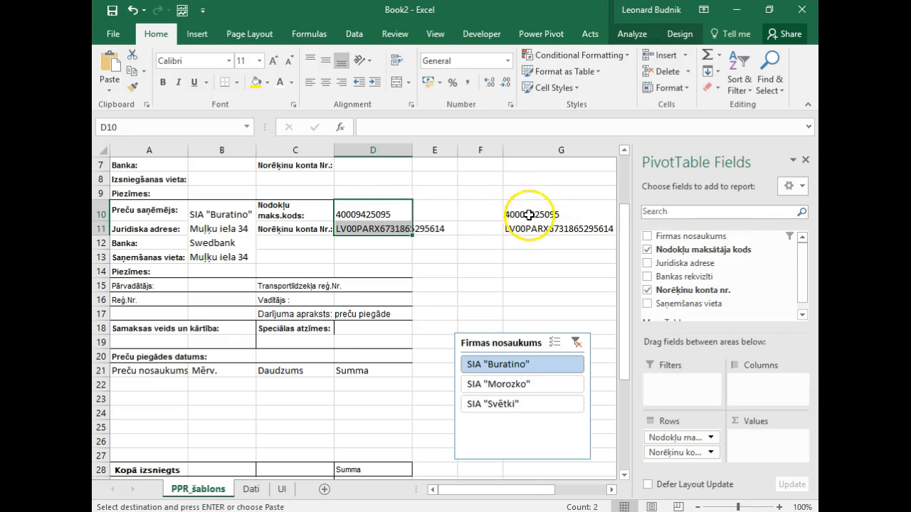
key(ctrl+z)
- Move the tax code and account PivotTable from G10:G11 into the waybill's cells D10:D11
drag(526, 207, 534, 237)
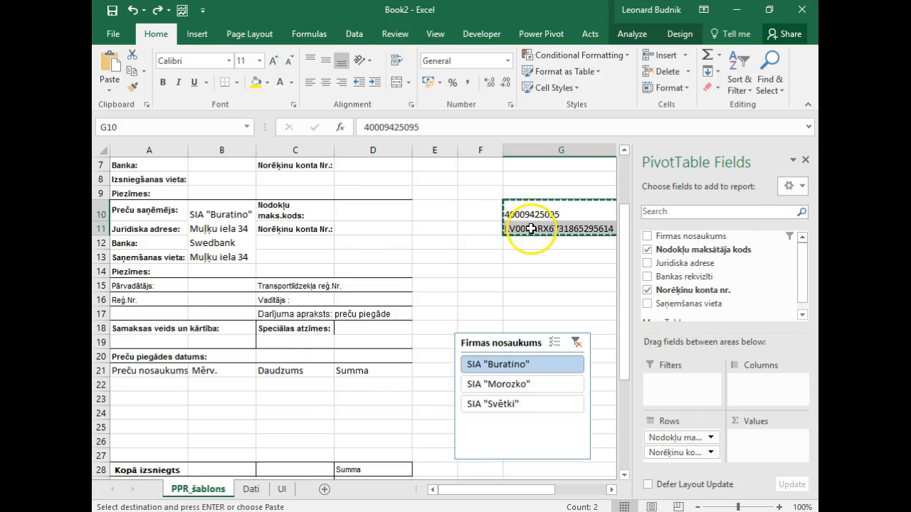
click(244, 215)
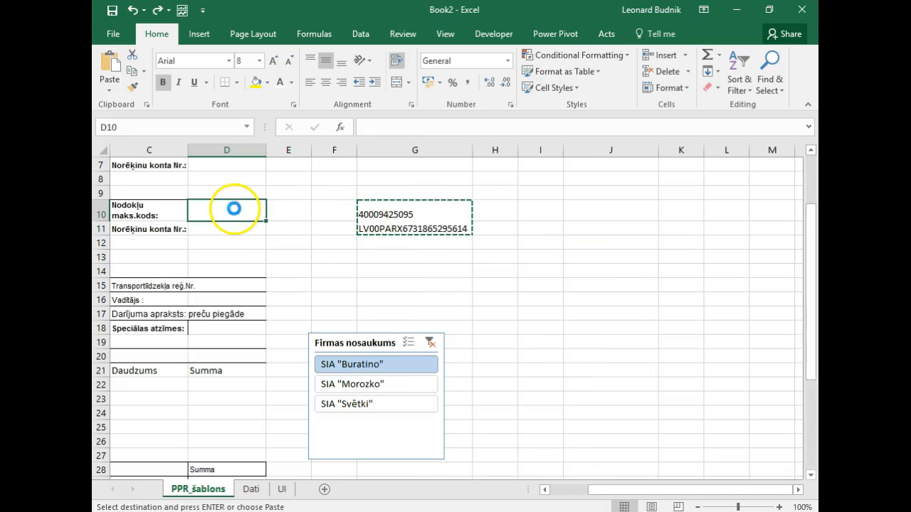
key(Return)
drag(525, 494, 433, 407)
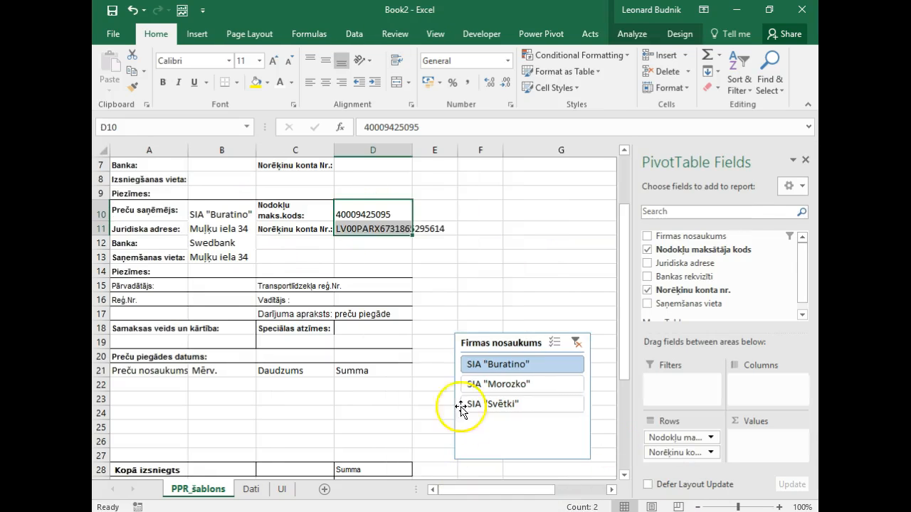
click(535, 284)
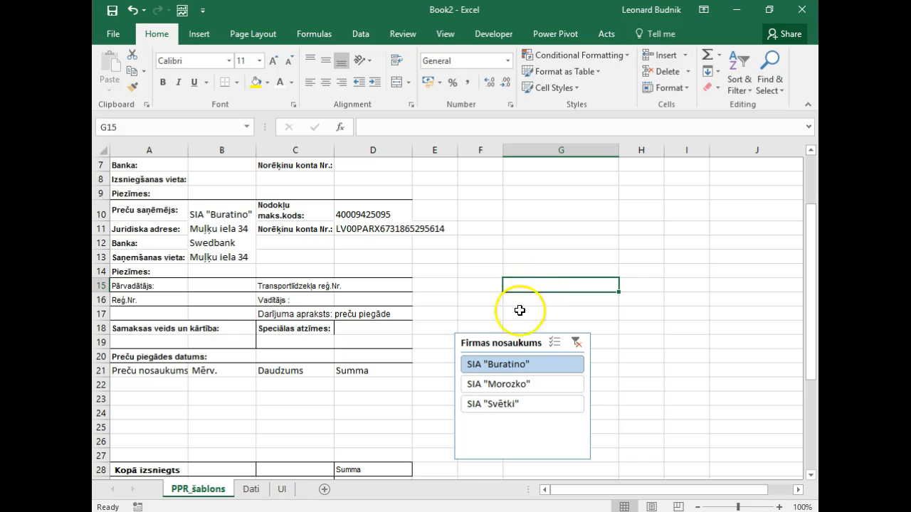
- Place the slicer beside the goods recipient section, over columns G to I, and filter it to SIA "Svētki"
drag(513, 344, 640, 206)
click(594, 265)
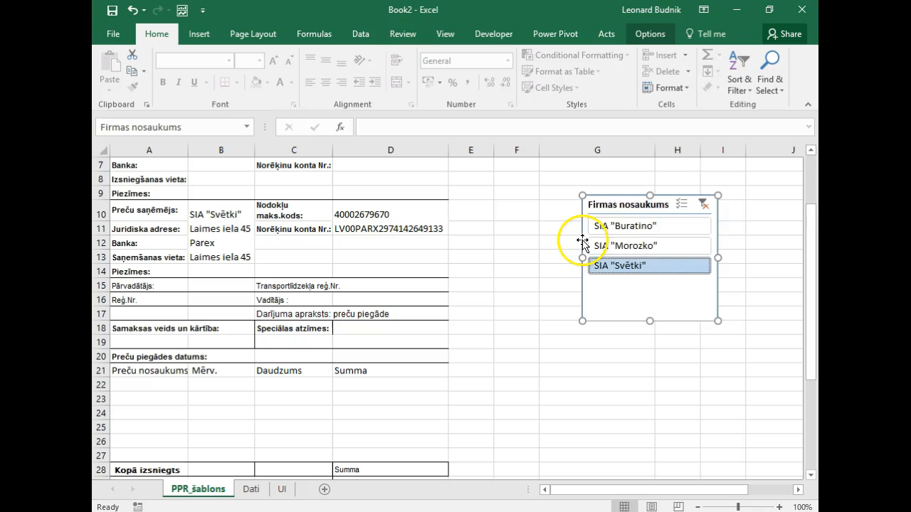
- Switch the slicer repeatedly among the three clients to check recipient details and column widths, ending on SIA "Morozko"
click(616, 224)
click(619, 244)
click(621, 264)
click(618, 246)
click(616, 225)
click(619, 245)
click(621, 266)
click(619, 246)
click(616, 225)
click(624, 247)
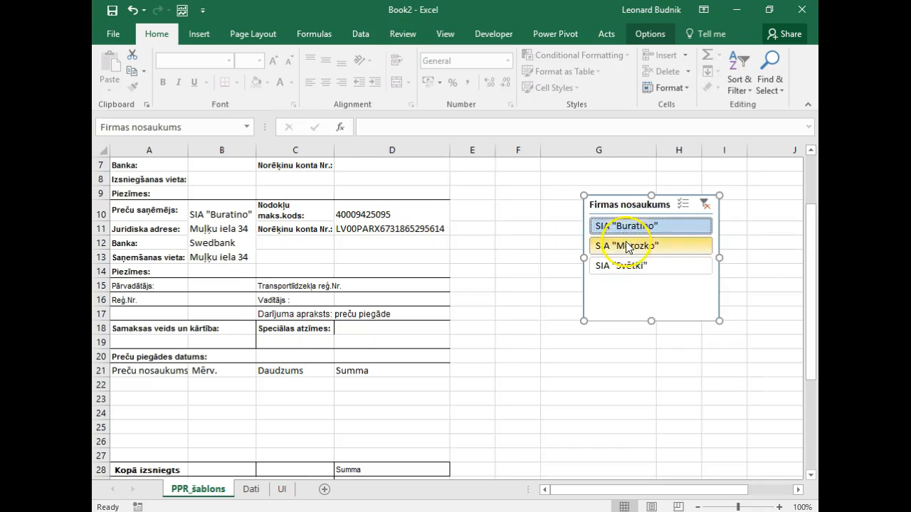
click(630, 266)
click(626, 247)
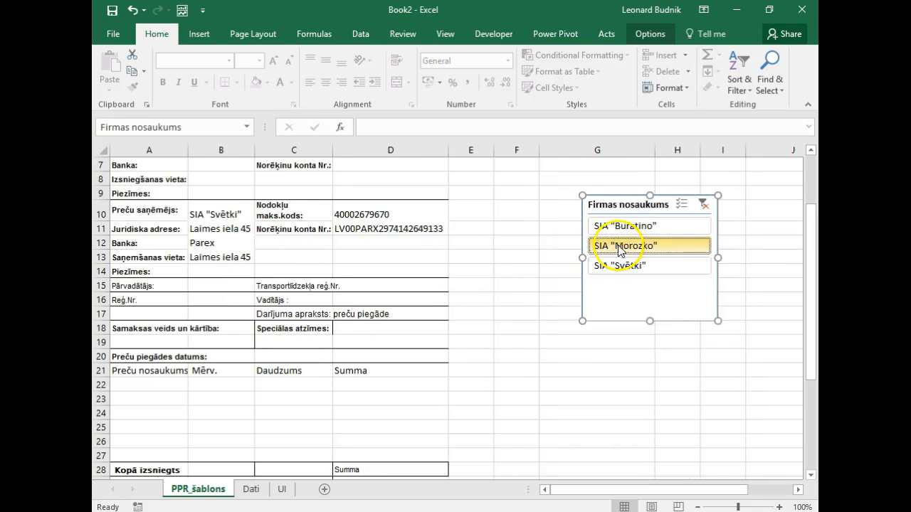
click(617, 226)
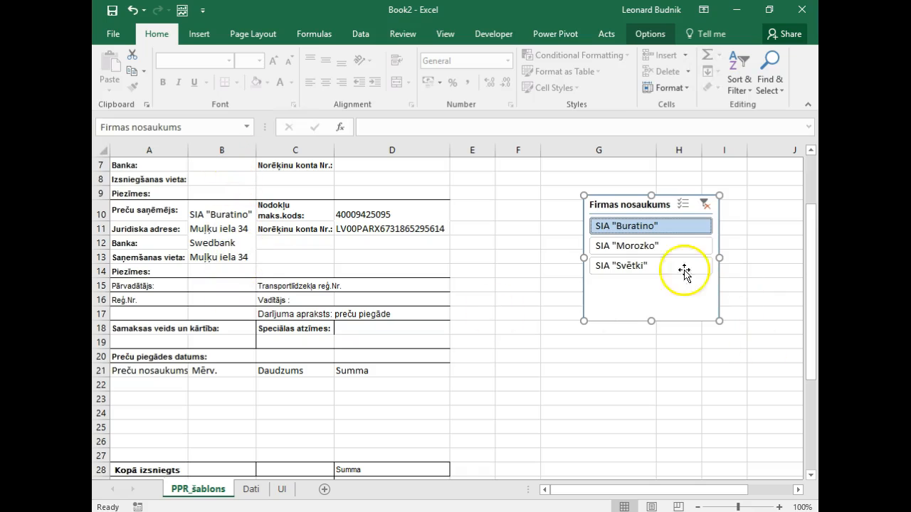
click(635, 246)
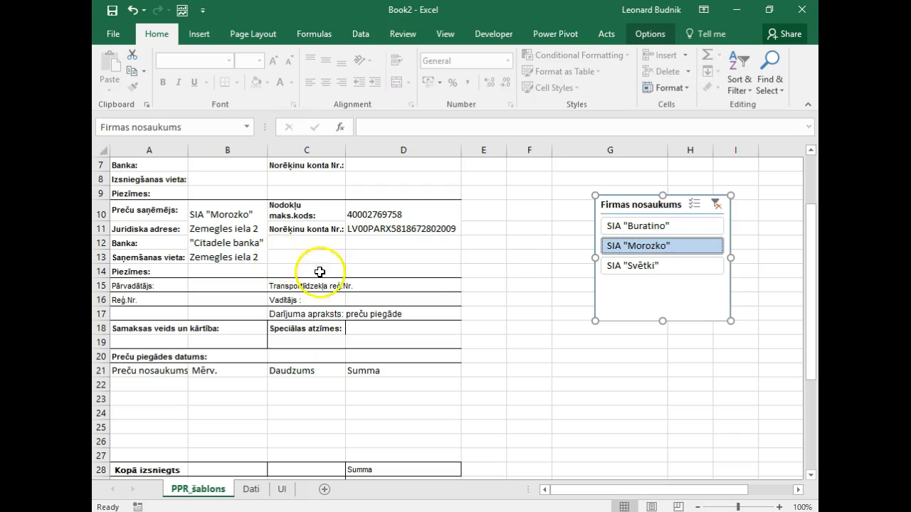
click(655, 265)
click(644, 245)
click(641, 225)
click(642, 247)
click(640, 265)
click(644, 245)
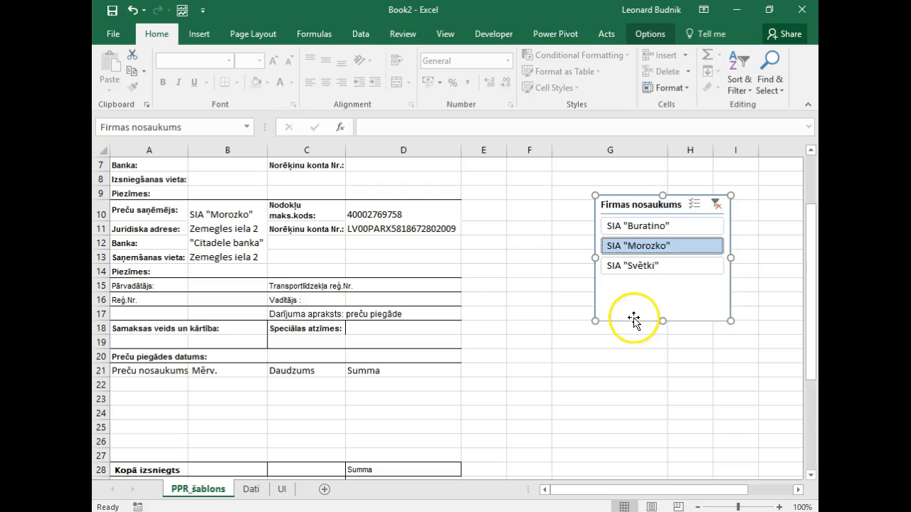
- Turn off Autofit column widths on update in the options of the recipient PivotTable in B10:B13
click(254, 257)
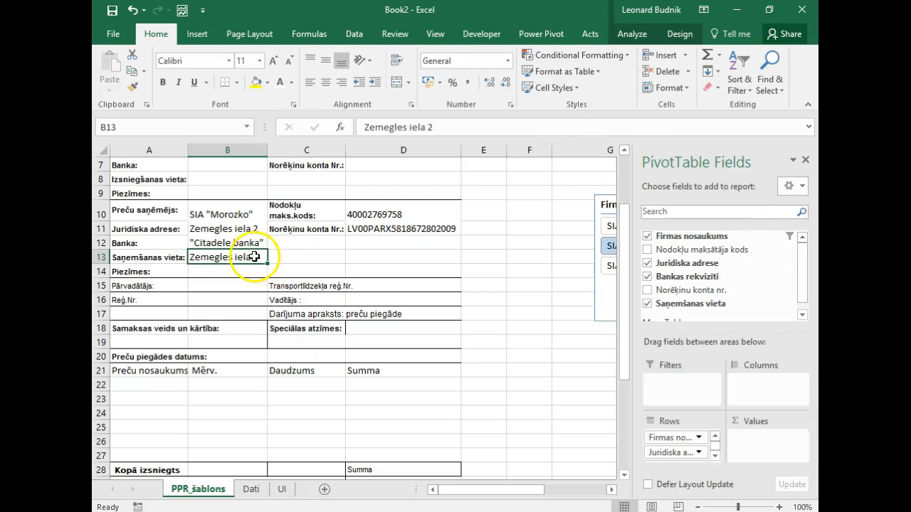
click(232, 218)
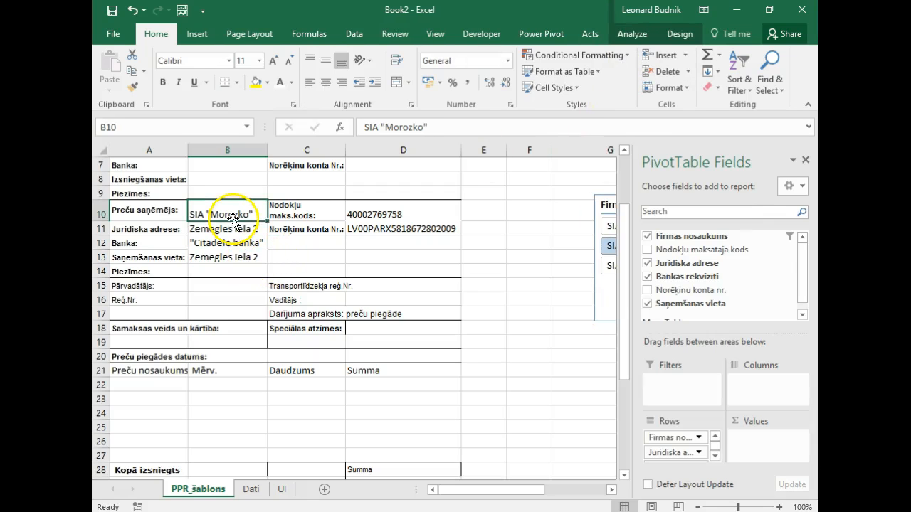
click(628, 39)
click(114, 93)
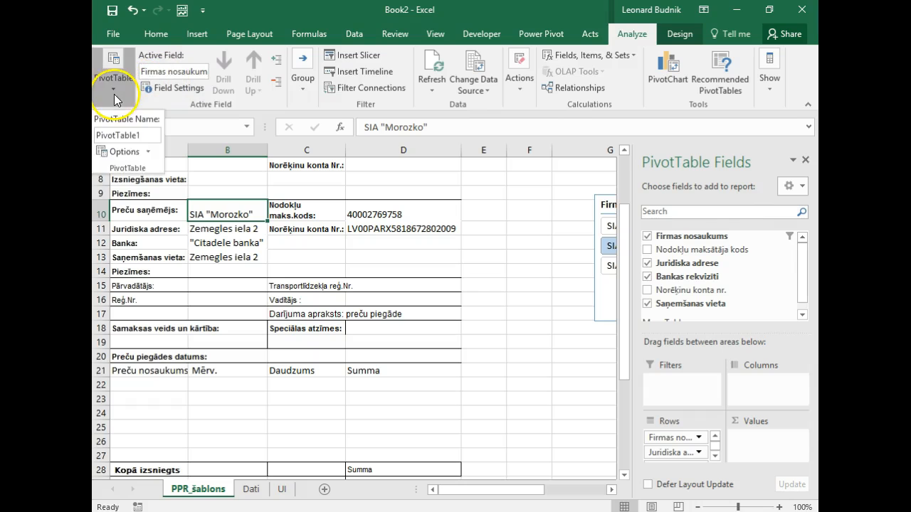
click(121, 154)
drag(344, 144, 589, 59)
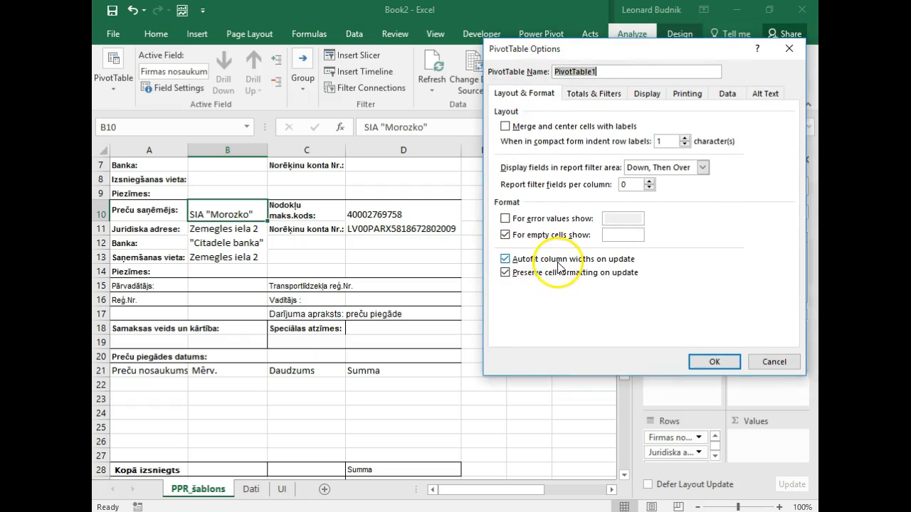
click(506, 259)
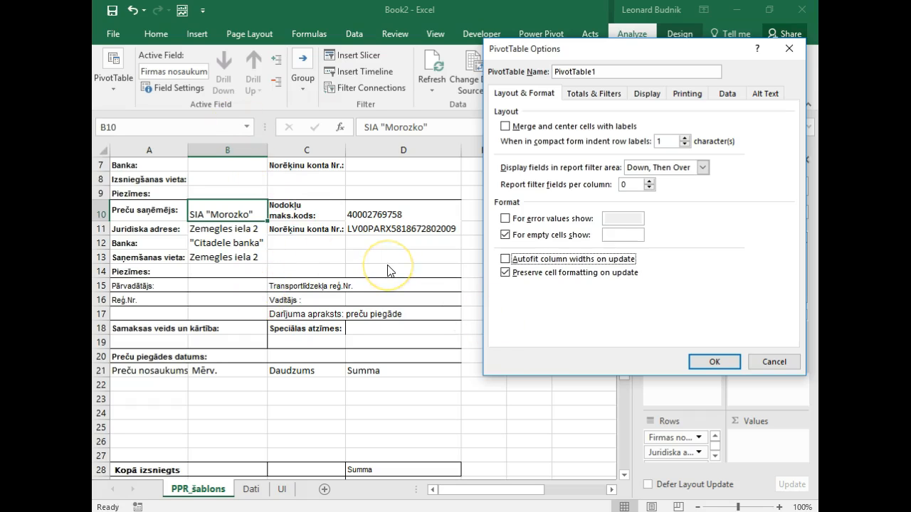
click(714, 362)
- Turn off Autofit column widths on update for the PivotTable in D10:D11, and close the PivotTable field list
click(405, 212)
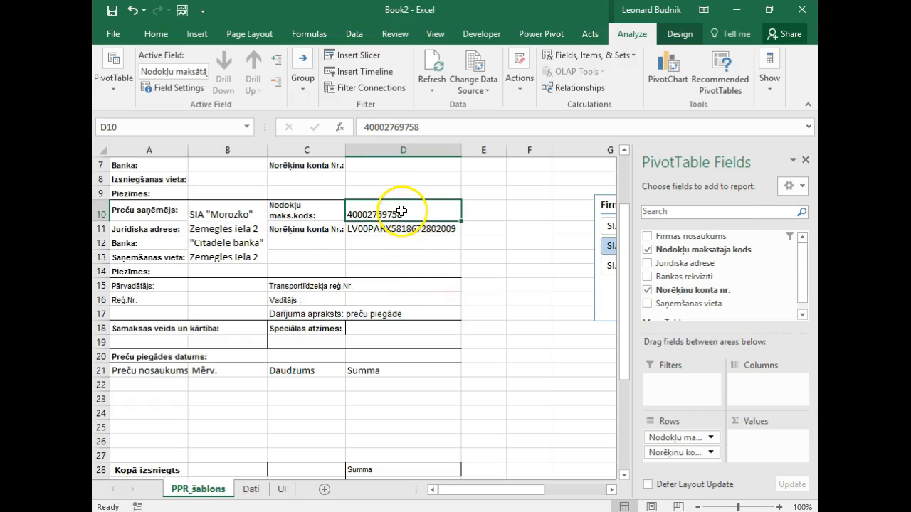
click(113, 82)
click(122, 152)
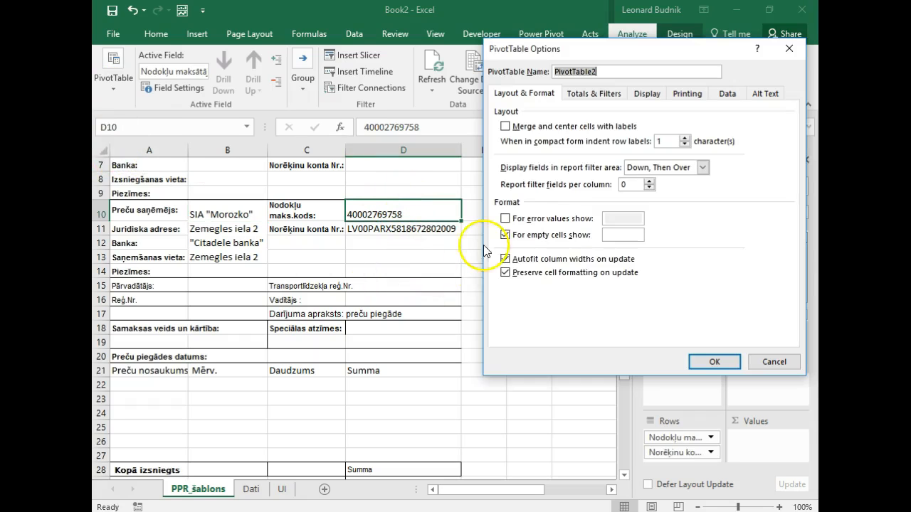
click(506, 261)
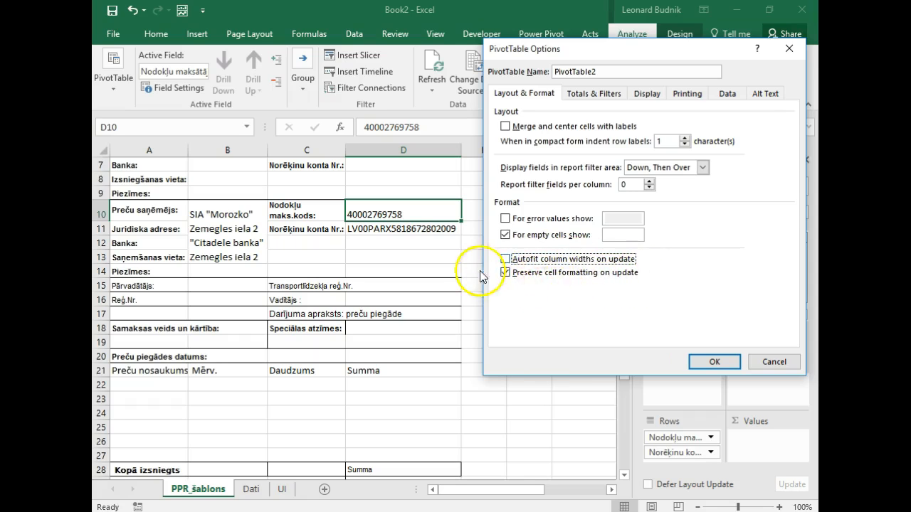
click(714, 362)
click(807, 161)
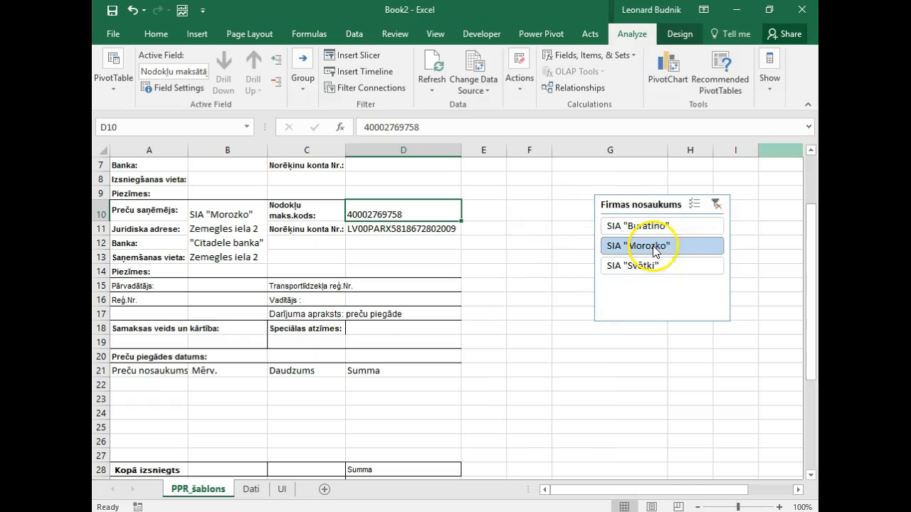
- Filter the slicer to SIA "Svētki" and SIA "Morozko" in turn to check that the column widths stay fixed
click(532, 271)
click(626, 265)
click(627, 245)
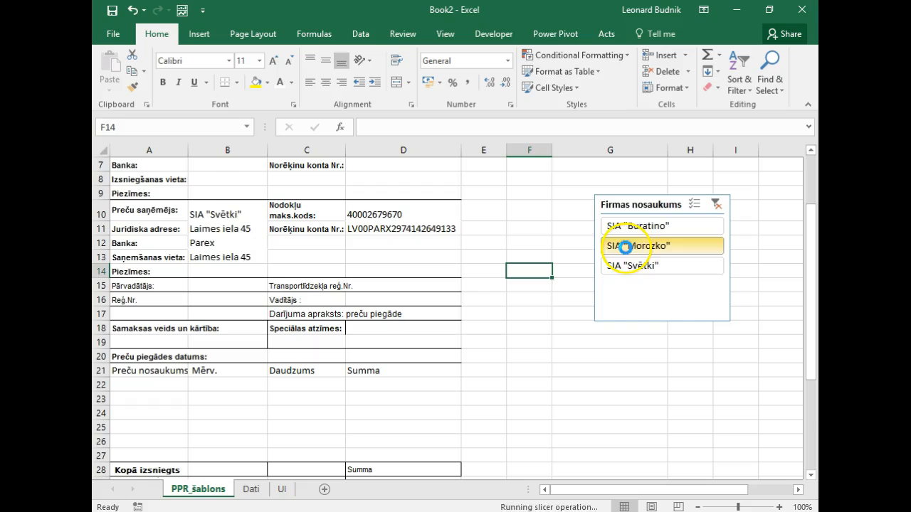
- Switch the slicer among SIA "Buratino", SIA "Morozko" and SIA "Svētki" to recheck the recipient details and column widths, ending on SIA "Svētki"
click(626, 226)
click(629, 247)
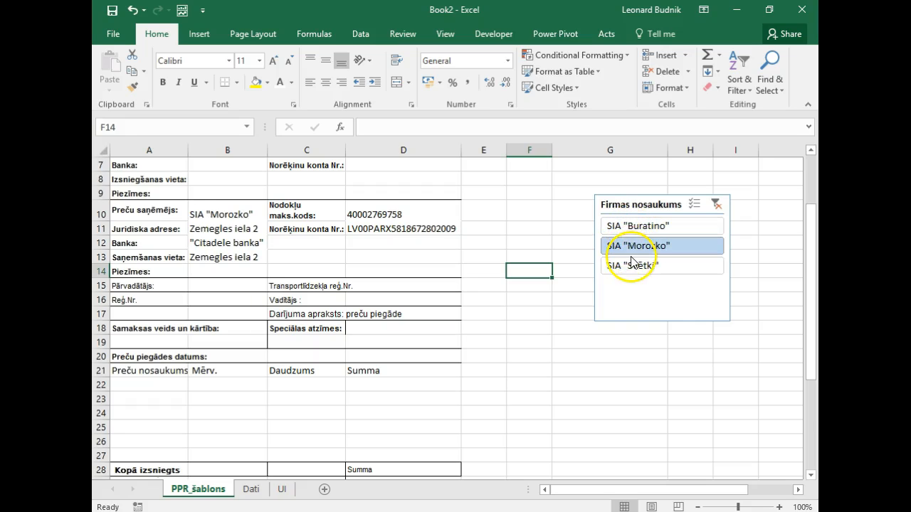
click(629, 230)
click(626, 244)
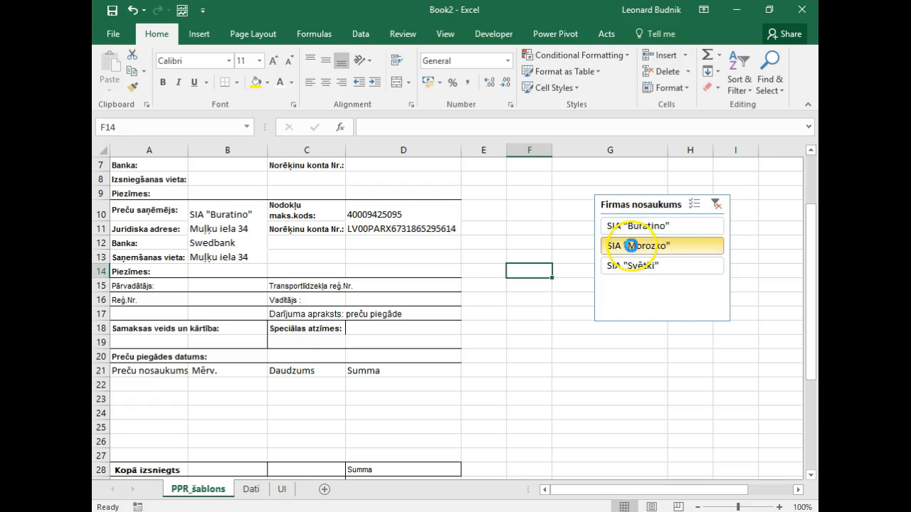
click(631, 266)
click(527, 297)
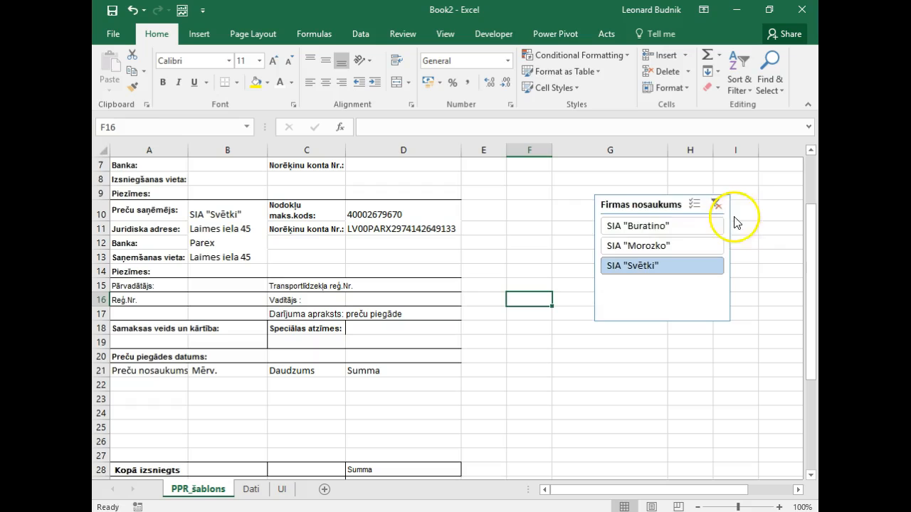
- Relocate the Firmas nosaukums slicer from the PPR_šablons sheet to cell B3 of the UI sheet
drag(634, 200, 574, 192)
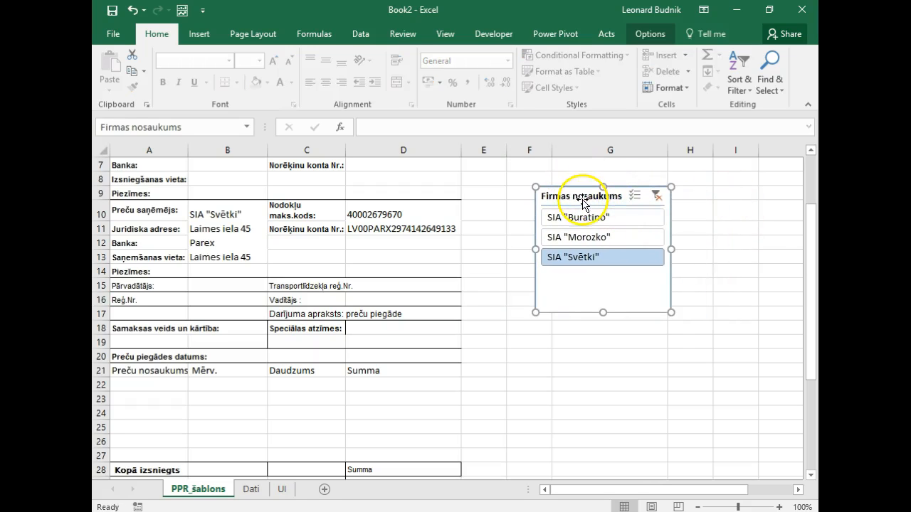
key(ctrl+x)
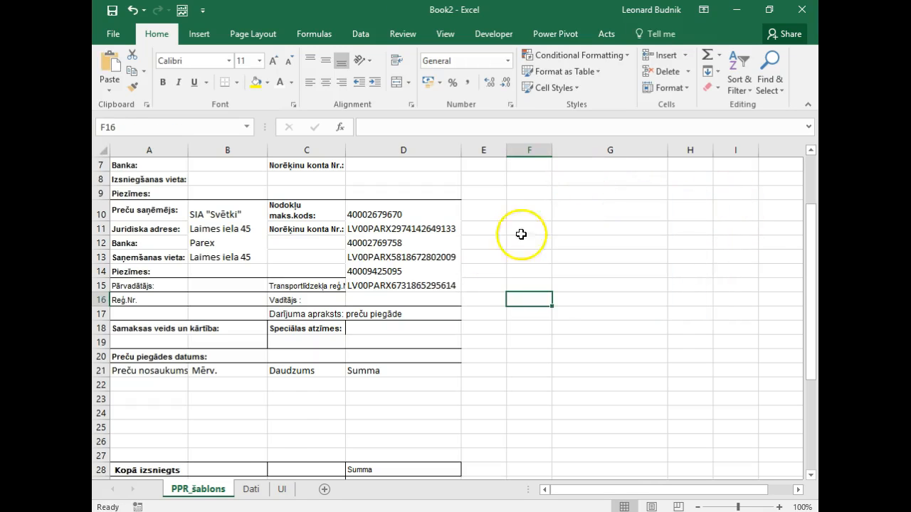
click(252, 489)
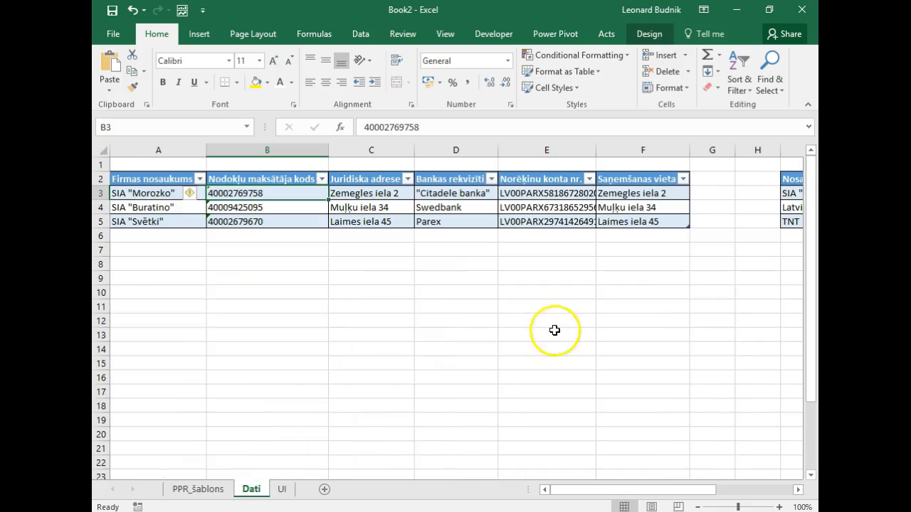
click(282, 489)
click(189, 194)
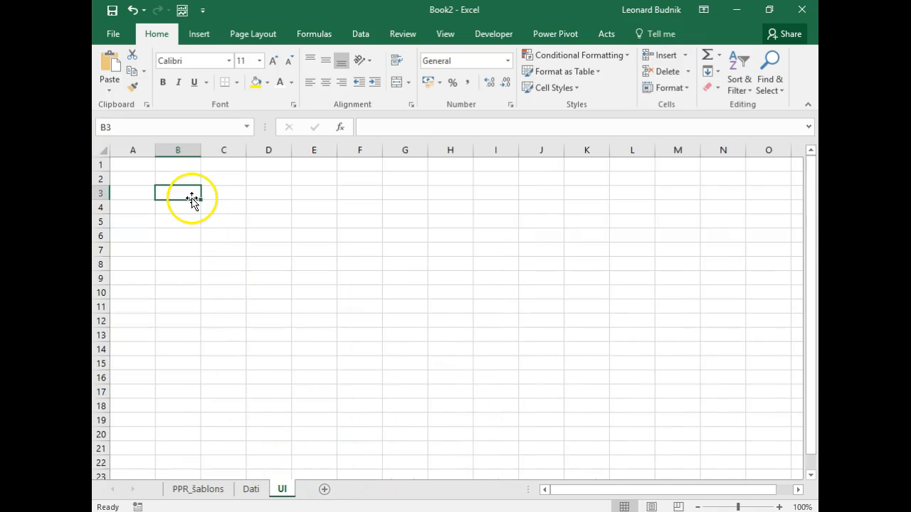
key(ctrl+v)
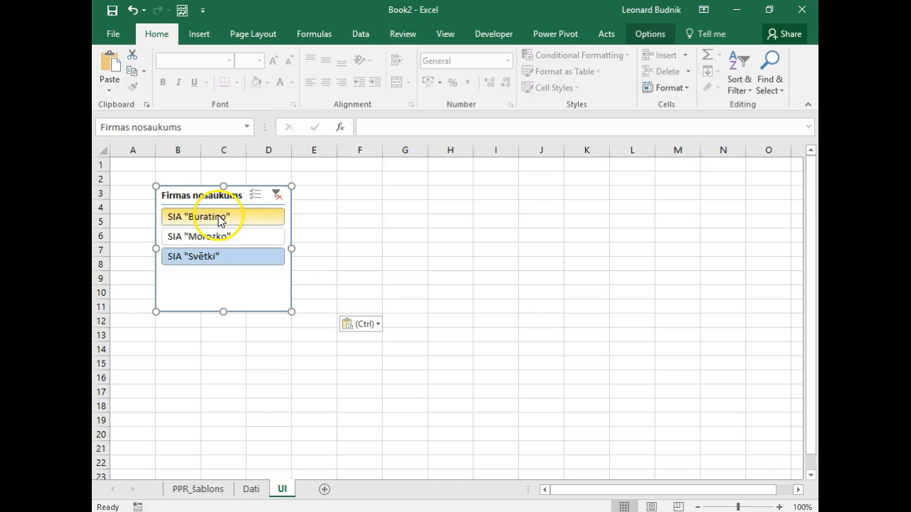
- Filter the relocated slicer to SIA "Buratino" and to SIA "Svētki", checking the recipient details on the PPR_šablons sheet each time
click(220, 242)
click(222, 218)
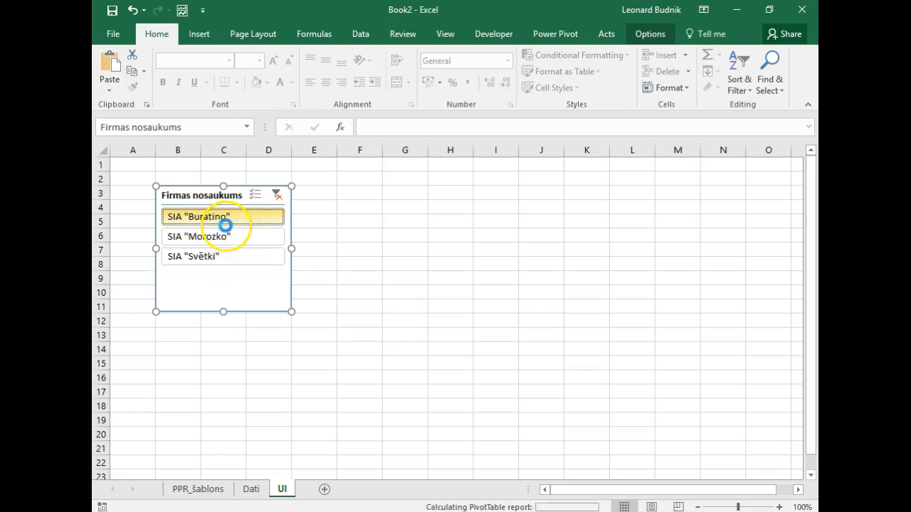
click(199, 489)
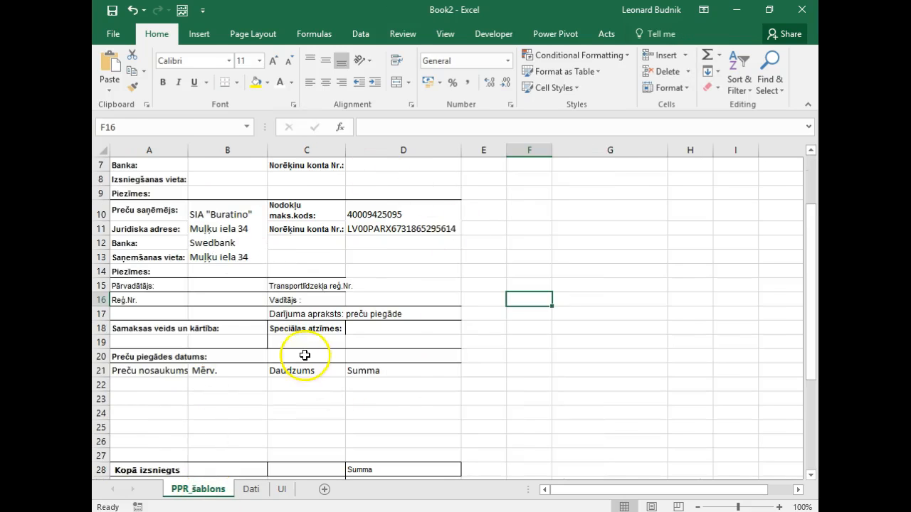
click(285, 491)
click(233, 255)
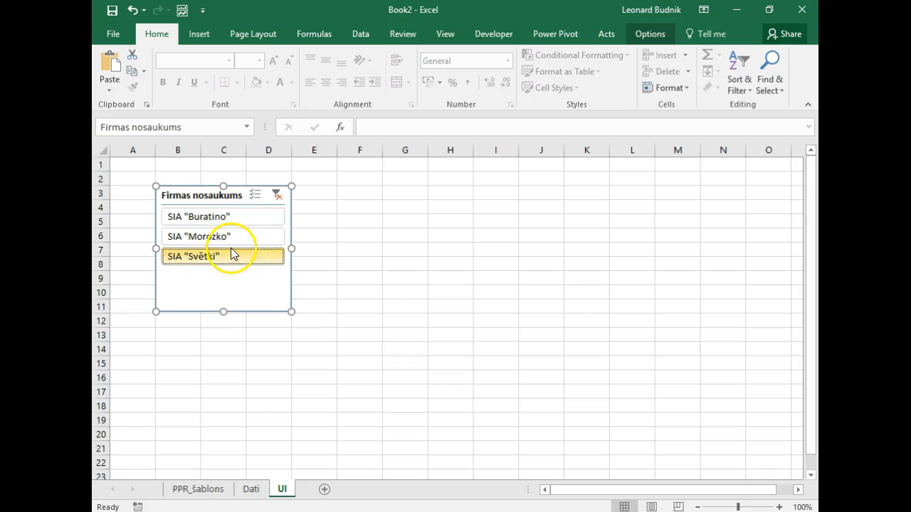
click(202, 493)
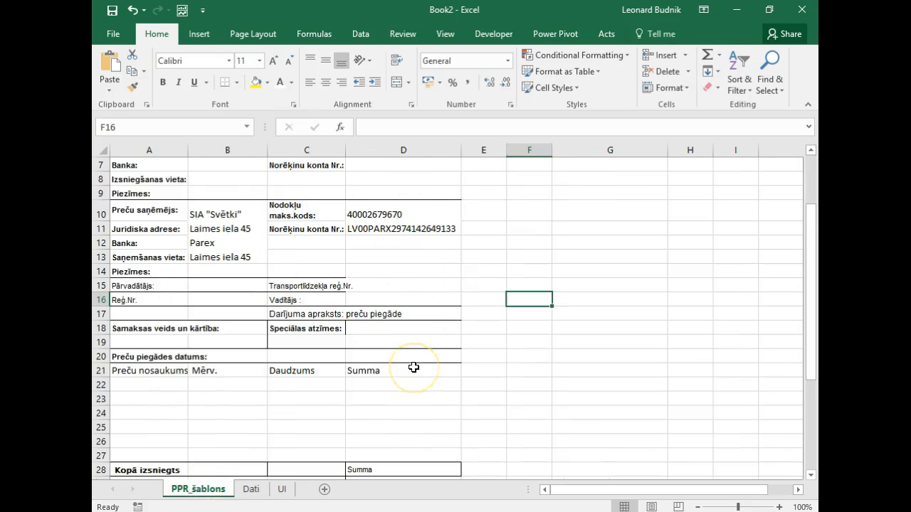
- Move the slicer on the UI sheet across to about columns J to M, starting near row 2
click(277, 491)
drag(207, 196, 593, 184)
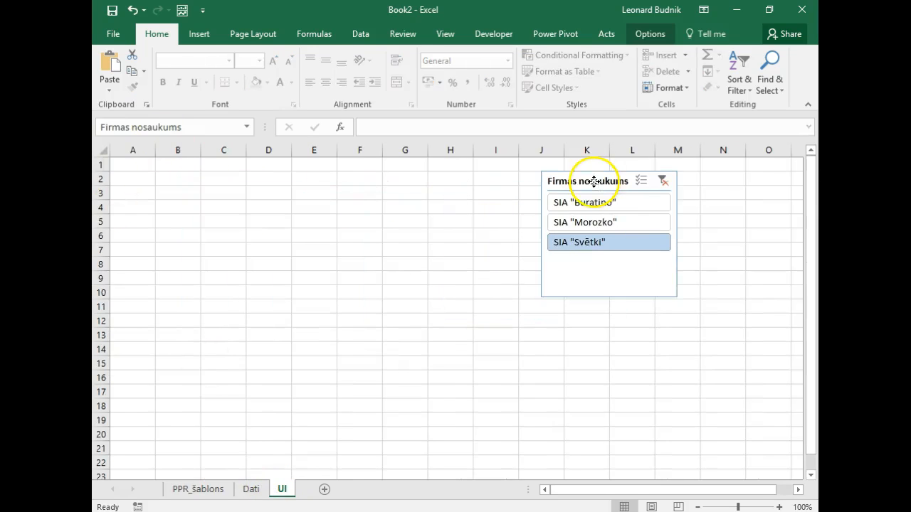
click(461, 421)
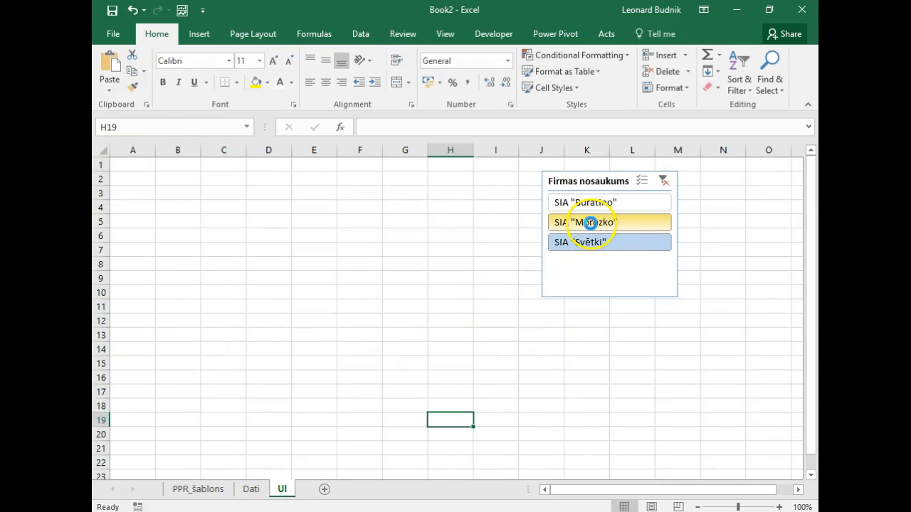
- Filter the slicer to SIA "Morozko" plus SIA "Svētki" together, then to SIA "Morozko" alone, checking the recipient details in the waybill each time
ctrl+click(591, 223)
click(198, 491)
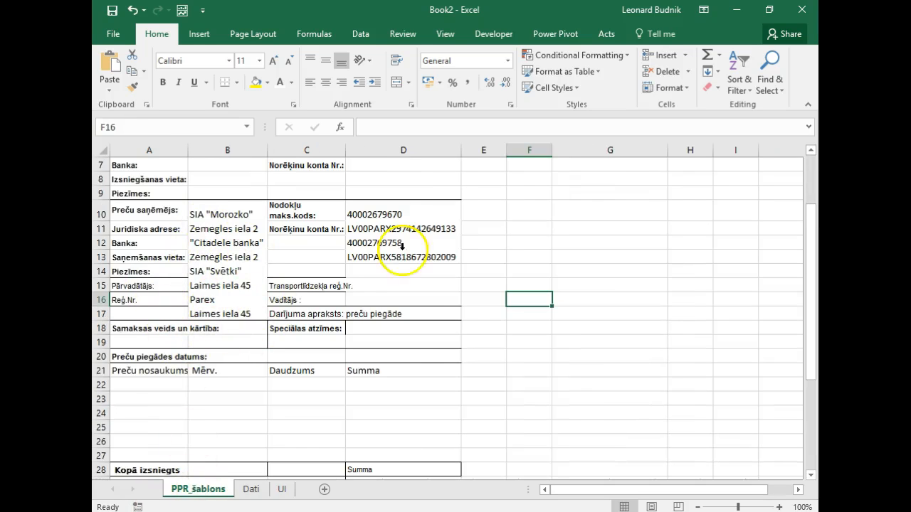
click(282, 488)
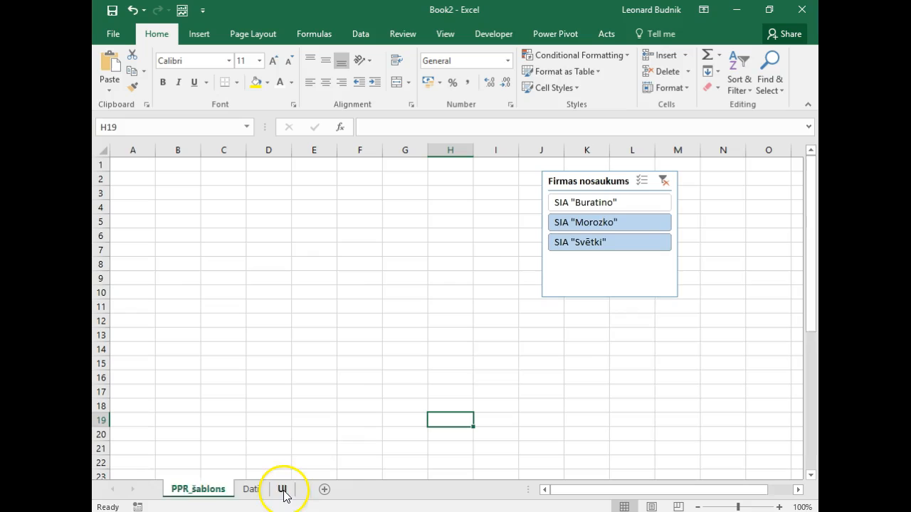
click(659, 223)
click(201, 491)
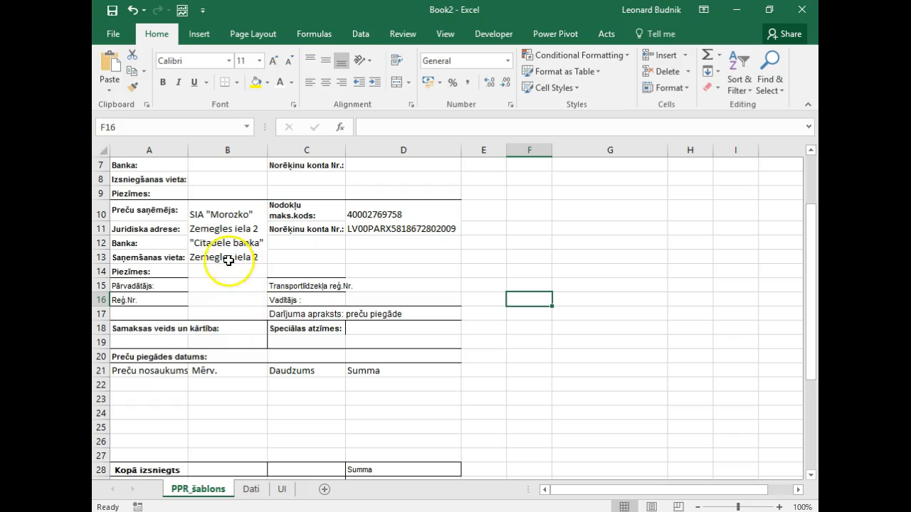
- Undo the last slicer selections and slicer move, and place the slicer in the corner of the UI sheet at cell A1
key(ctrl+z)
key(ctrl+z)
key(ctrl+z)
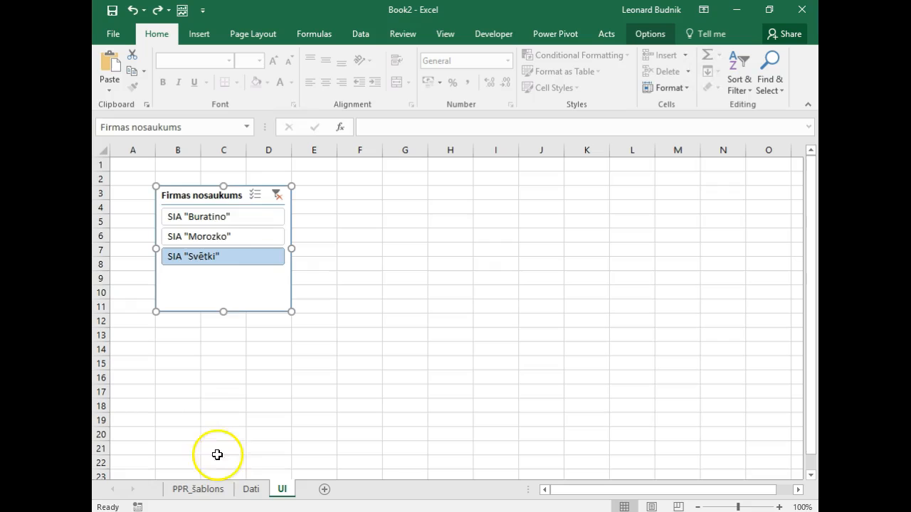
drag(220, 197, 174, 171)
click(177, 348)
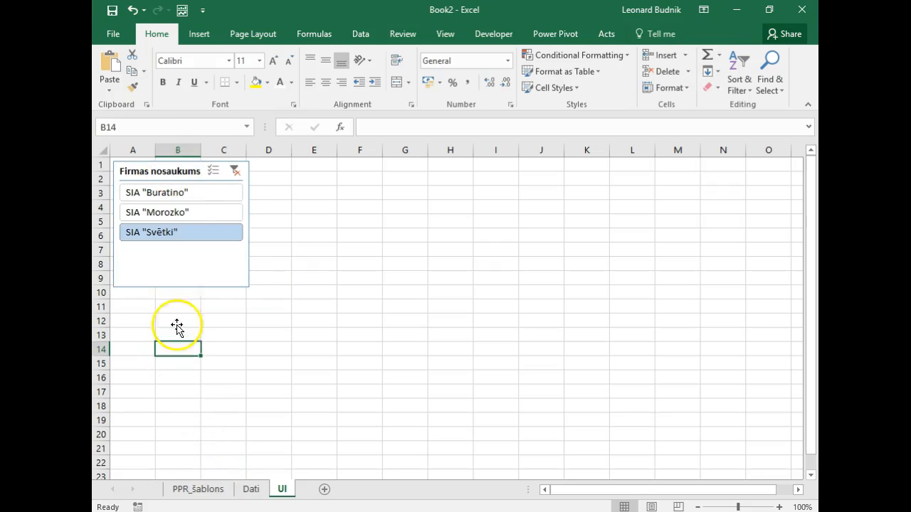
- Examine the unfilled waybill fields on the PPR_šablons sheet: notes, carrier, registration number, vehicle, driver and goods delivery date
click(197, 488)
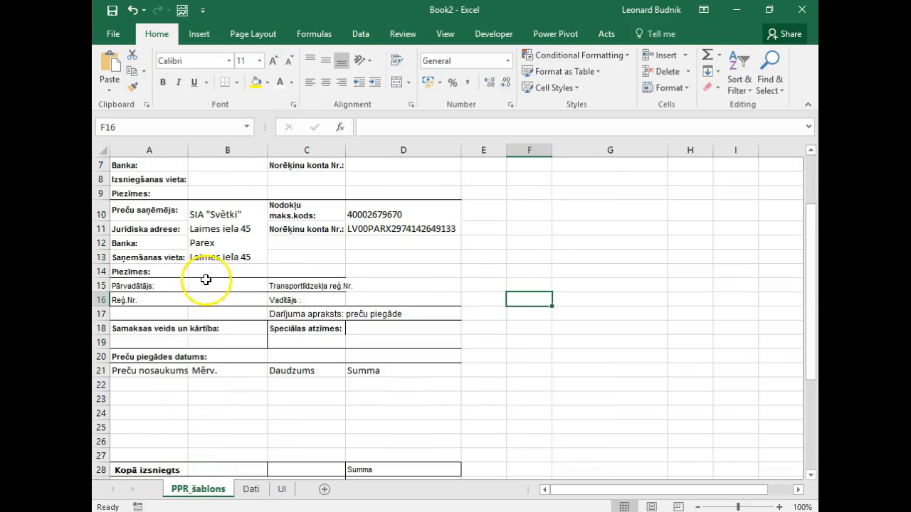
drag(204, 277, 213, 325)
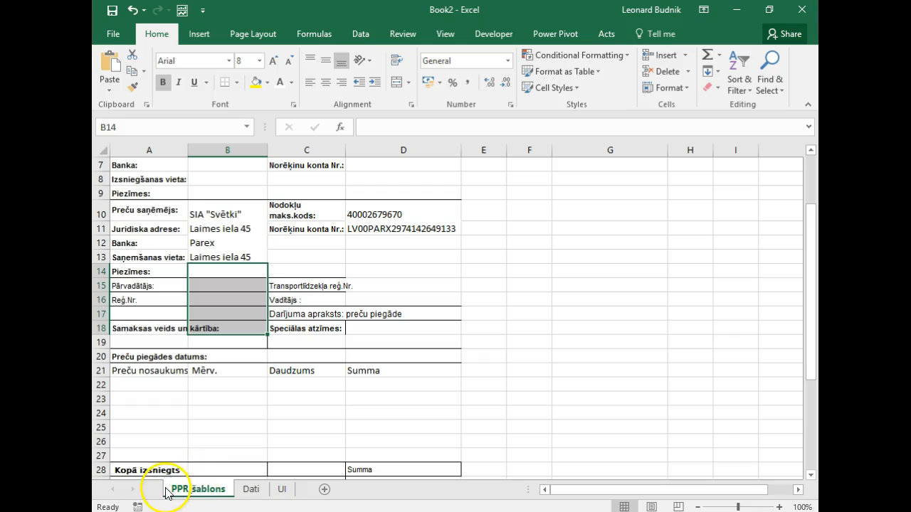
click(683, 349)
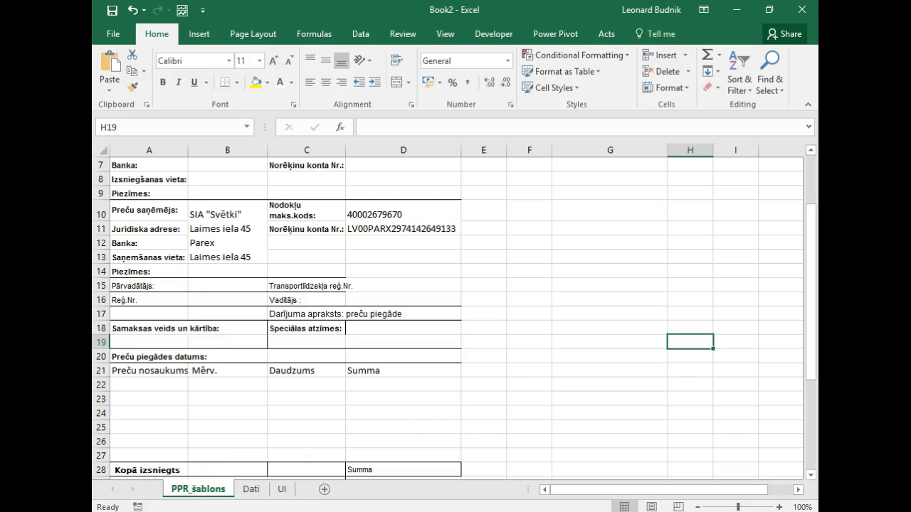
scroll(191, 301, up, 2)
scroll(285, 427, down, 1)
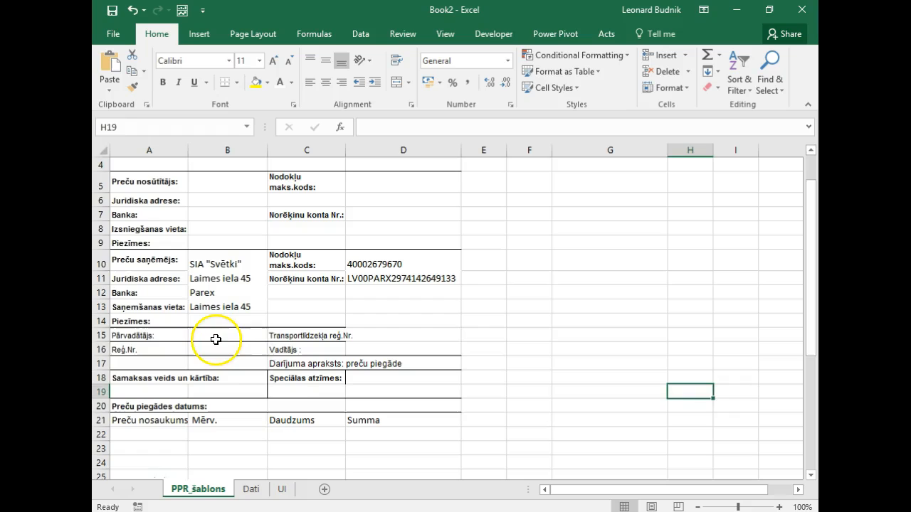
drag(214, 337, 220, 350)
click(395, 340)
drag(399, 340, 403, 353)
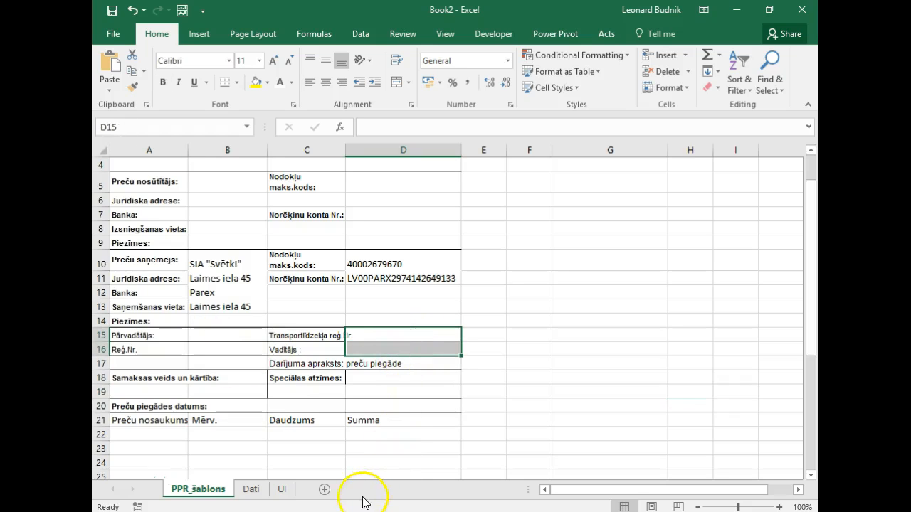
click(184, 407)
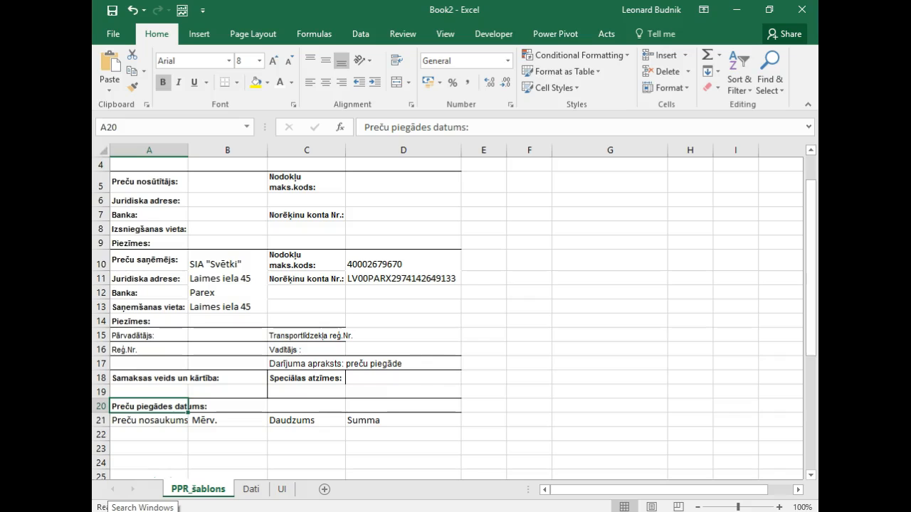
click(427, 362)
- Merge and center B3:C3 beneath the PAVADZĪME NR. heading and enter the formula =TODAY() there
scroll(167, 423, up, 1)
drag(253, 195, 309, 191)
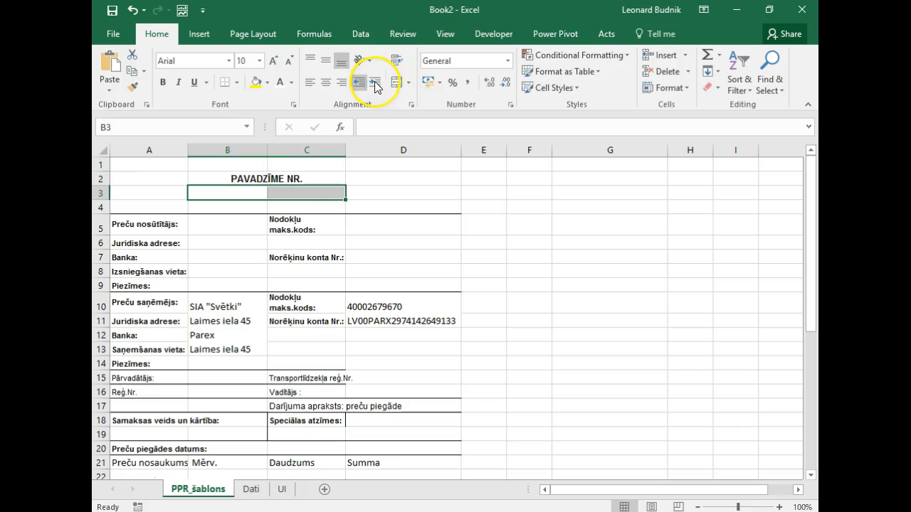
click(396, 84)
text(=)
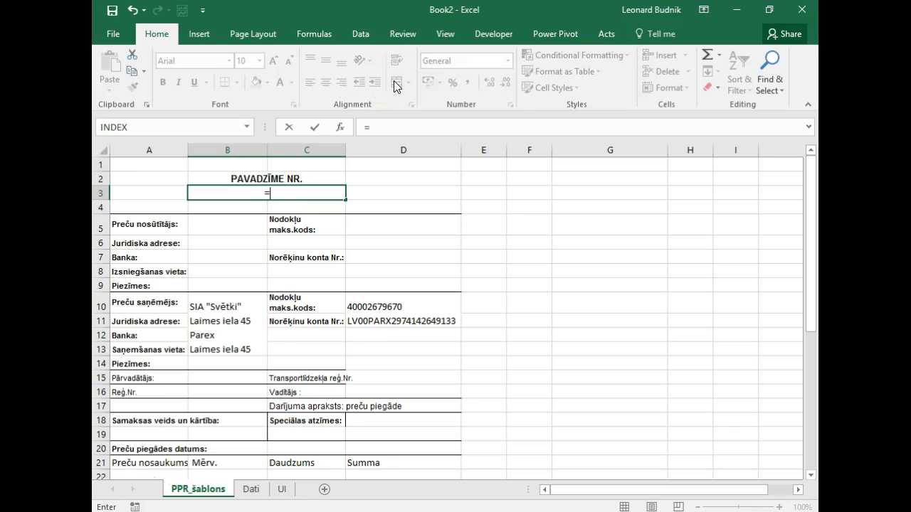
text(to)
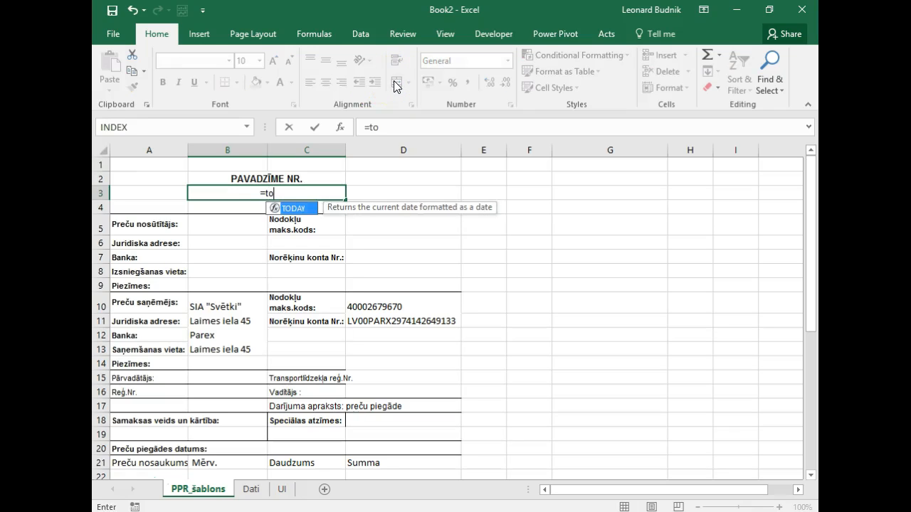
key(Tab)
key(Return)
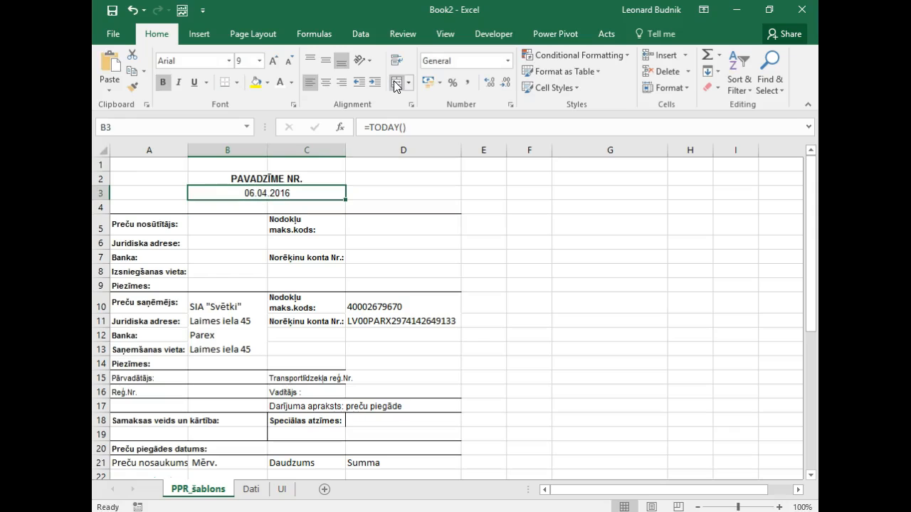
- Apply the custom number format yyyy."gada "dd.mmmm to the date in B3
right_click(296, 193)
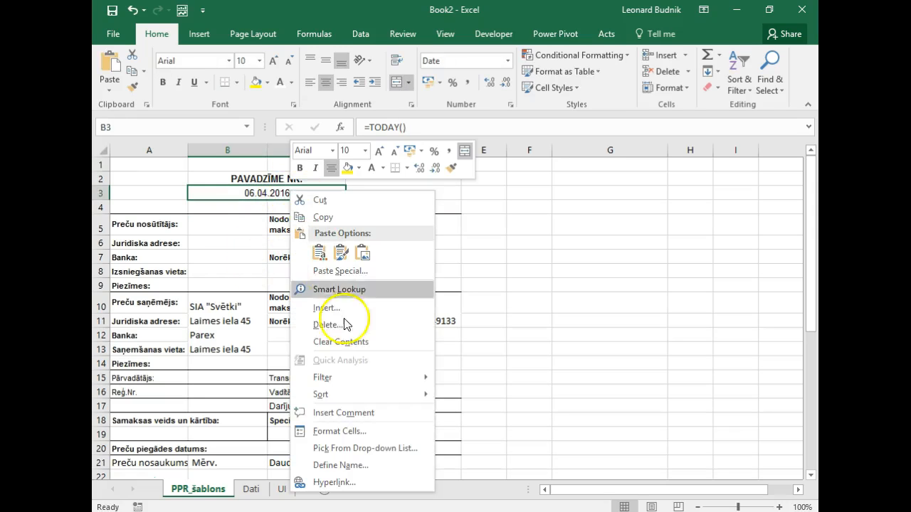
click(354, 432)
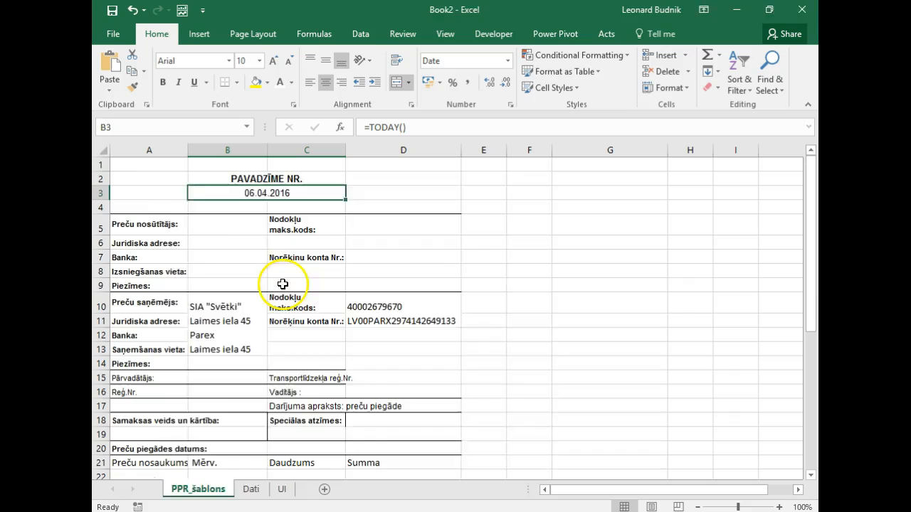
click(199, 348)
click(322, 288)
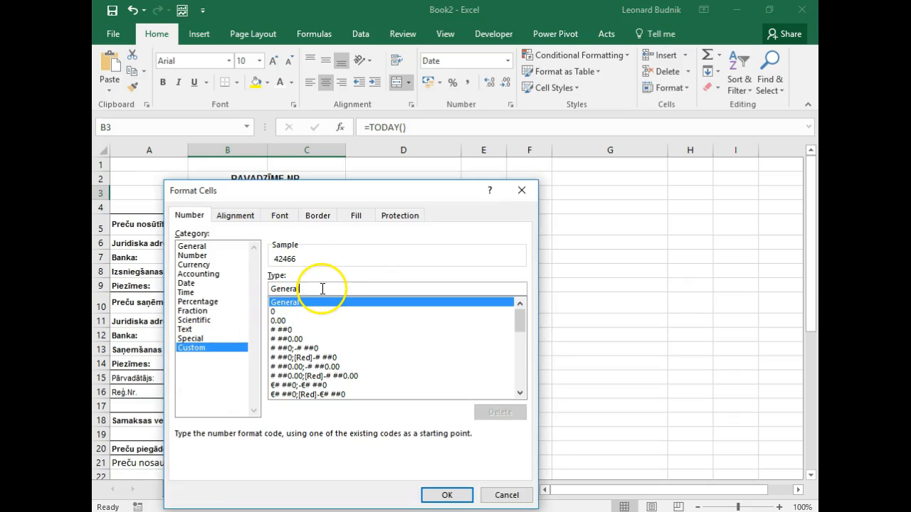
drag(323, 289, 221, 298)
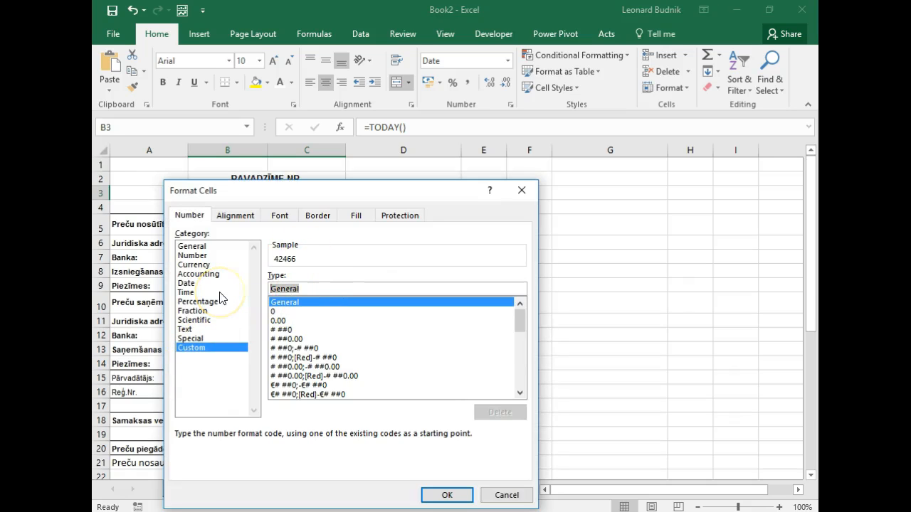
text(yyyy."gada "dd.mmmm)
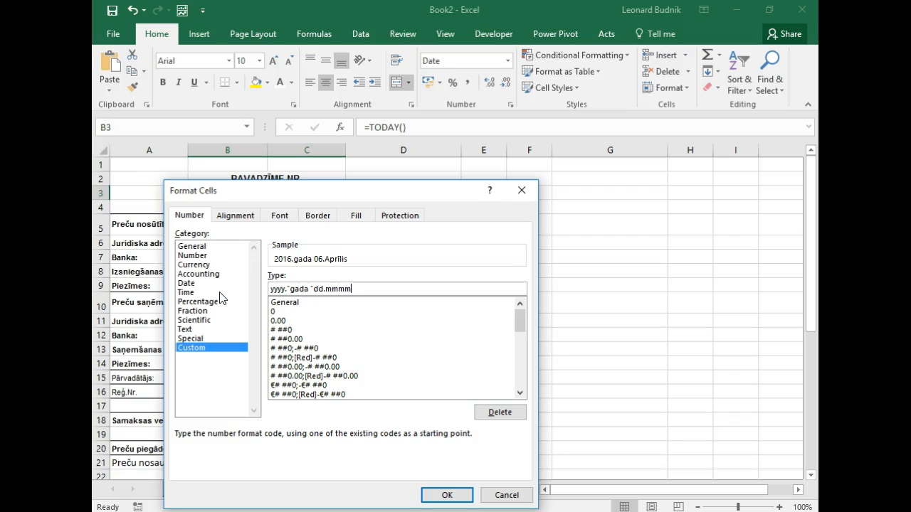
click(470, 501)
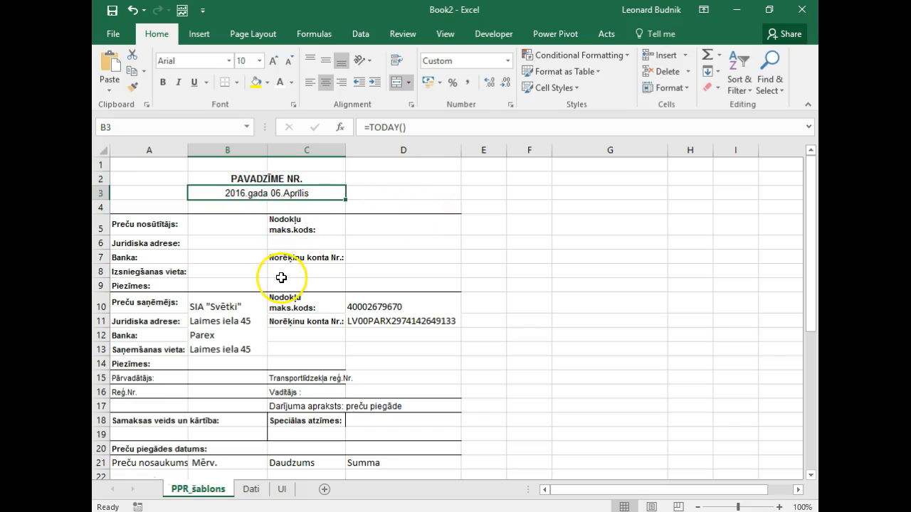
- Examine the Preču piegādes datums field on the waybill template and the Termiņš and Dienu skaits table on the Dati sheet
scroll(279, 279, down, 2)
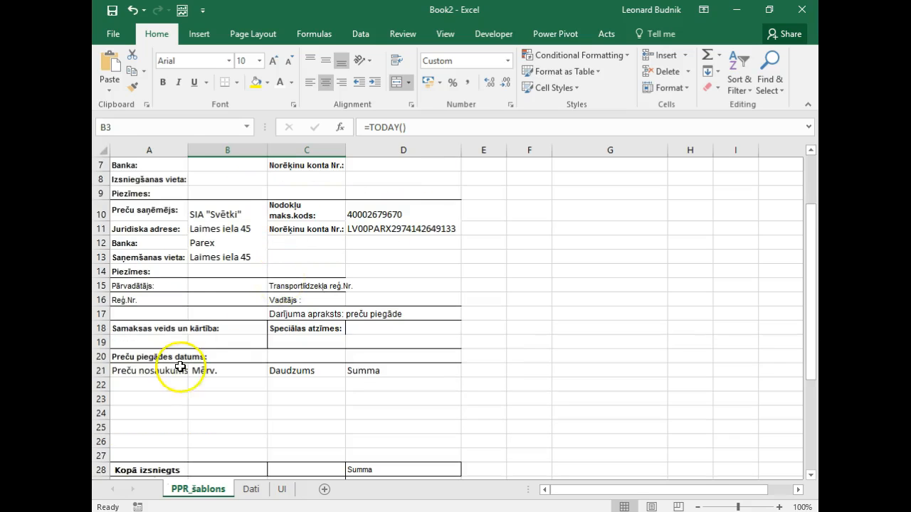
click(126, 356)
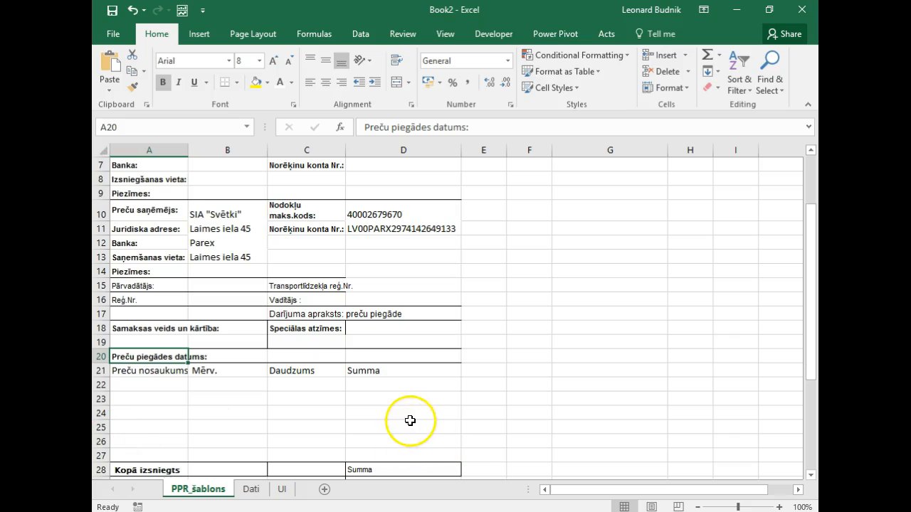
click(252, 489)
drag(657, 491, 782, 496)
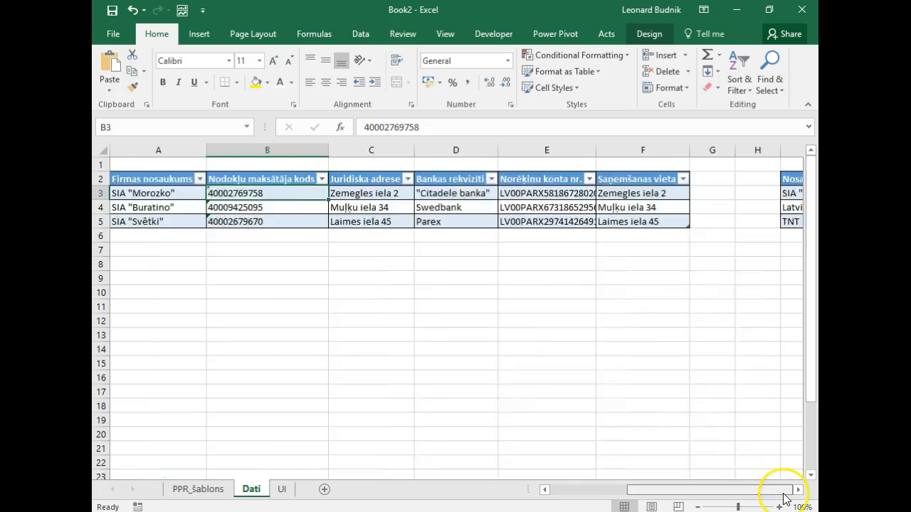
drag(693, 179, 747, 254)
click(749, 192)
click(748, 209)
click(749, 249)
click(738, 221)
click(748, 205)
click(749, 191)
click(746, 224)
click(745, 238)
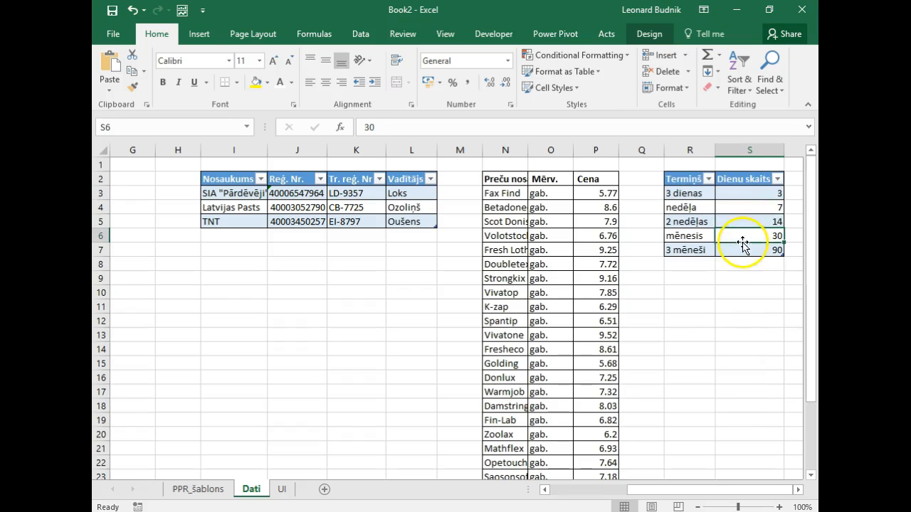
click(743, 251)
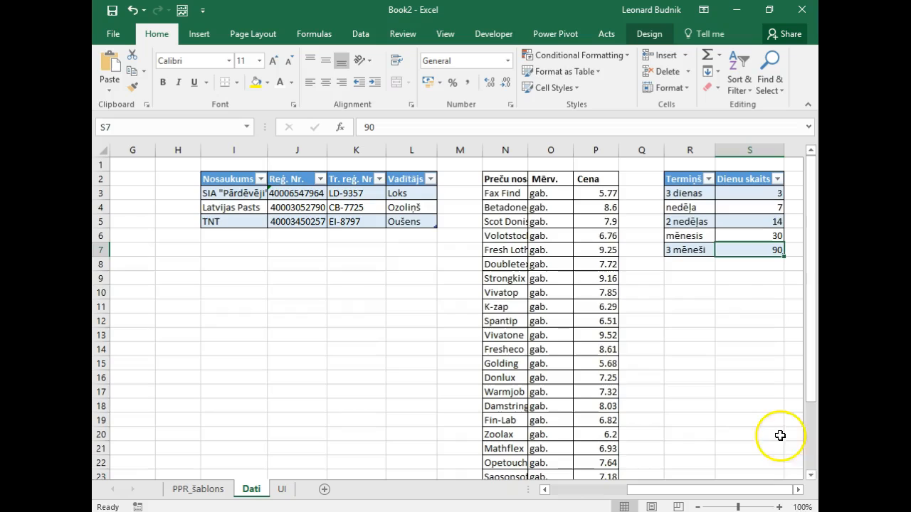
click(798, 490)
click(798, 491)
click(306, 238)
click(359, 206)
click(558, 252)
- Create a PivotTable from the Termini table on the existing Dati sheet at cell V2
click(290, 237)
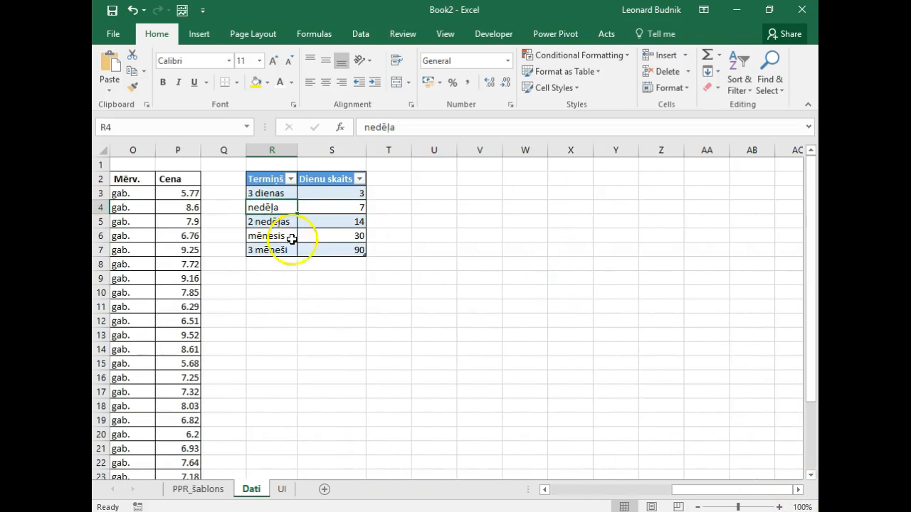
key(Right)
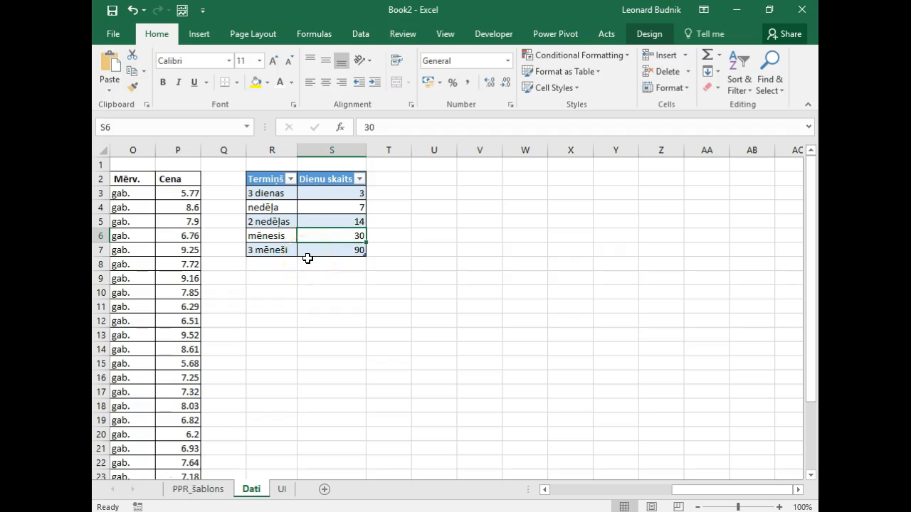
key(alt+n)
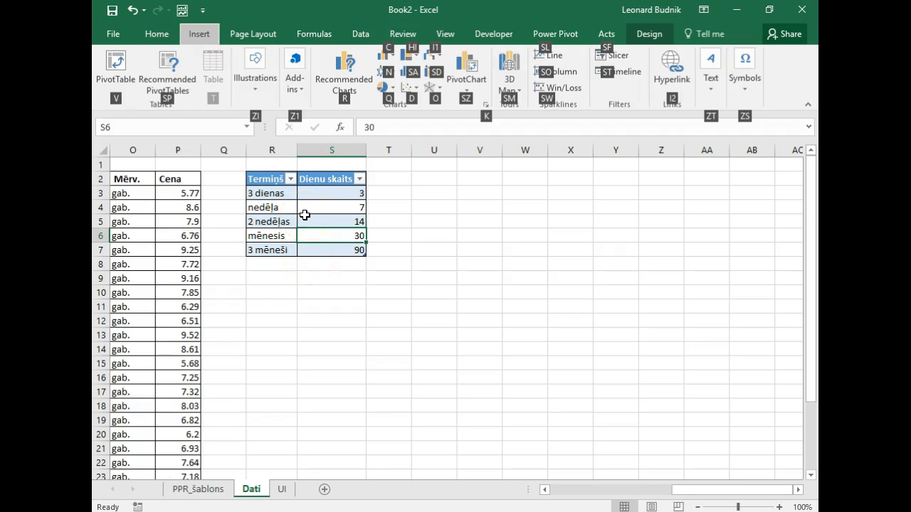
key(v)
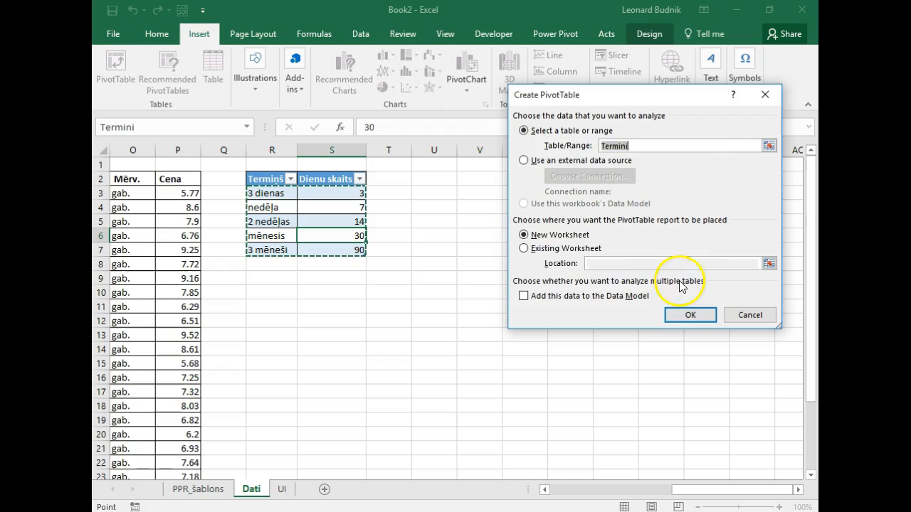
click(522, 248)
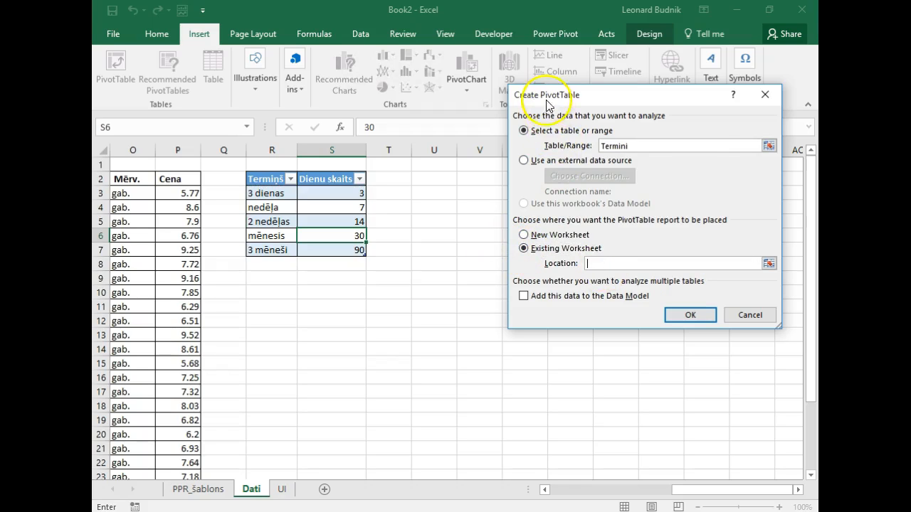
drag(545, 99, 580, 122)
click(479, 180)
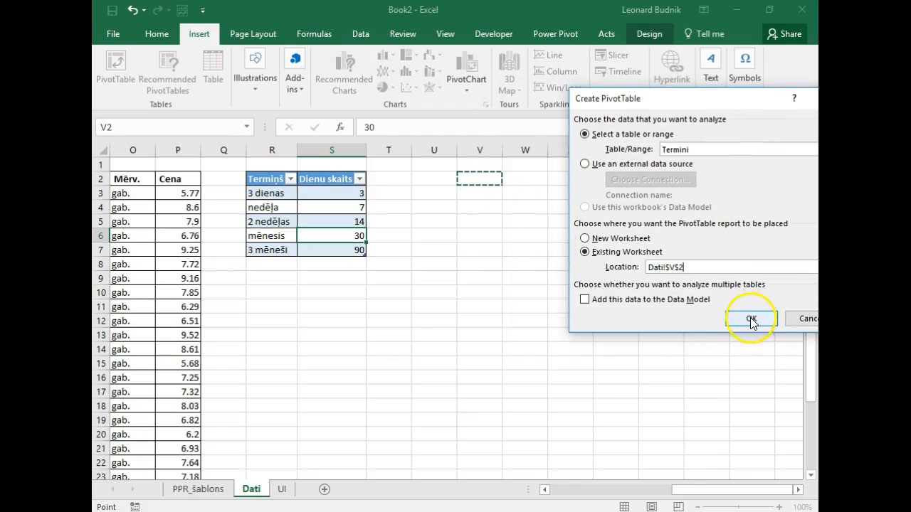
click(751, 319)
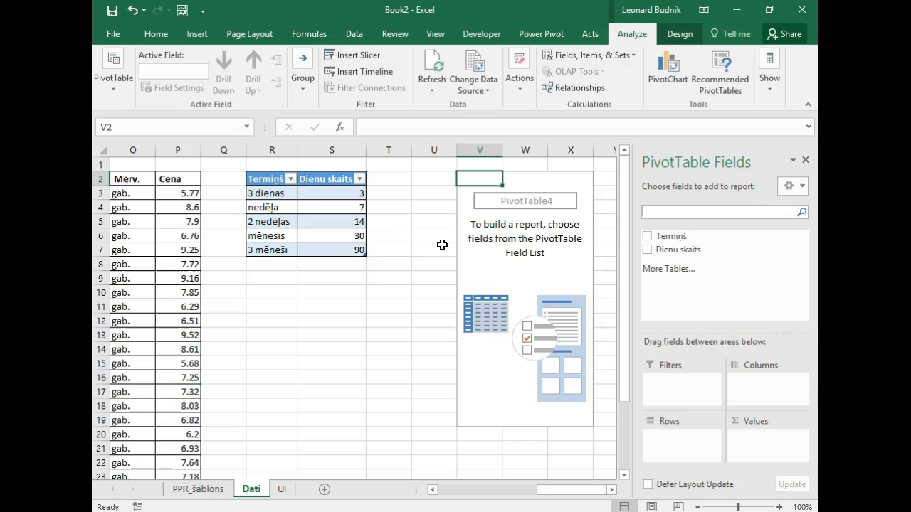
- Add Dienu skaits to the new PivotTable's values and compare its sum with the source day counts in S3:S7
drag(673, 249, 753, 442)
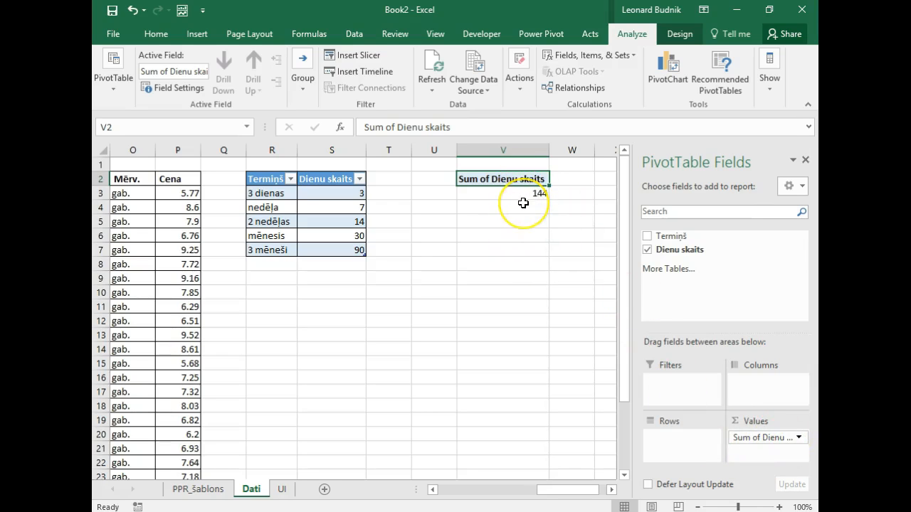
drag(351, 191, 350, 250)
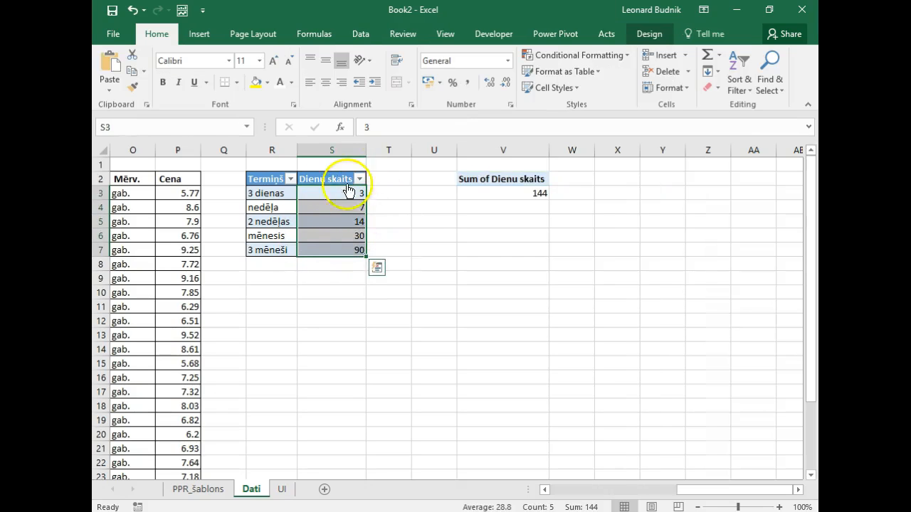
click(521, 193)
click(506, 207)
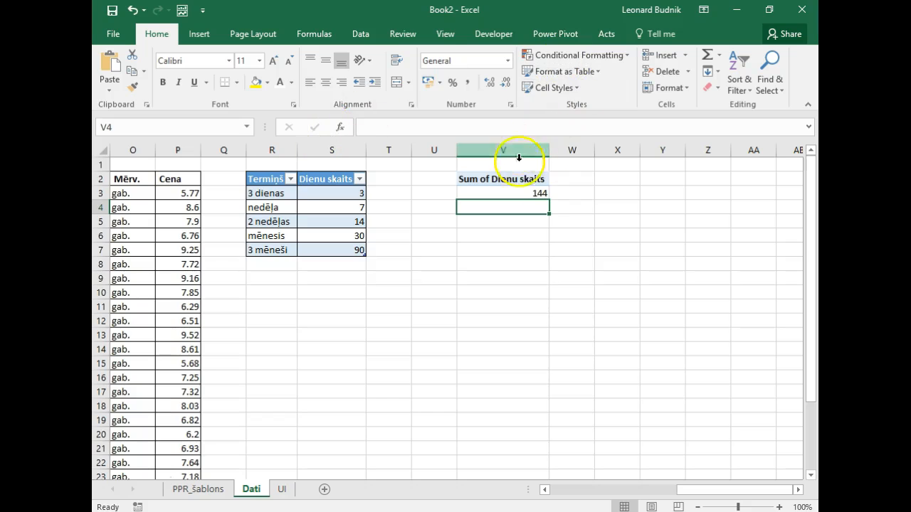
- Insert a Termiņš slicer for the day-count PivotTable, place it just below the PivotTable and shorten it to fit its items
click(522, 190)
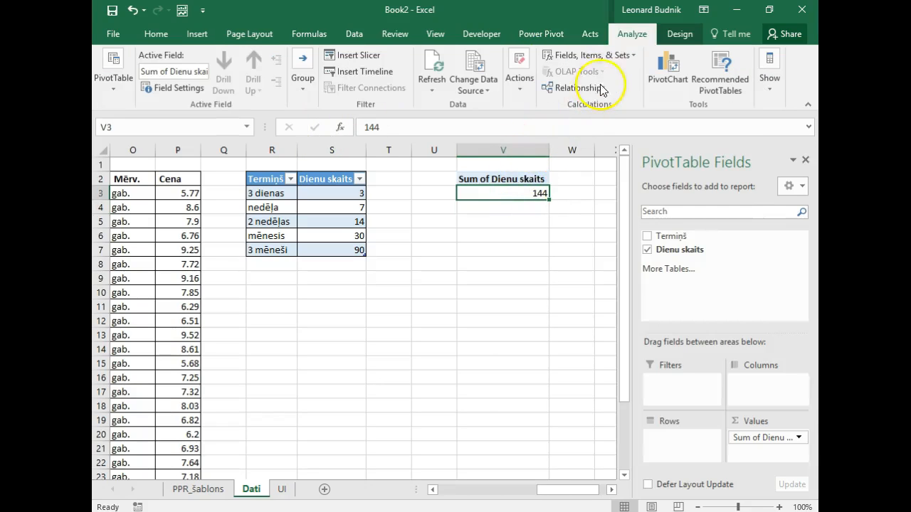
click(355, 55)
click(310, 197)
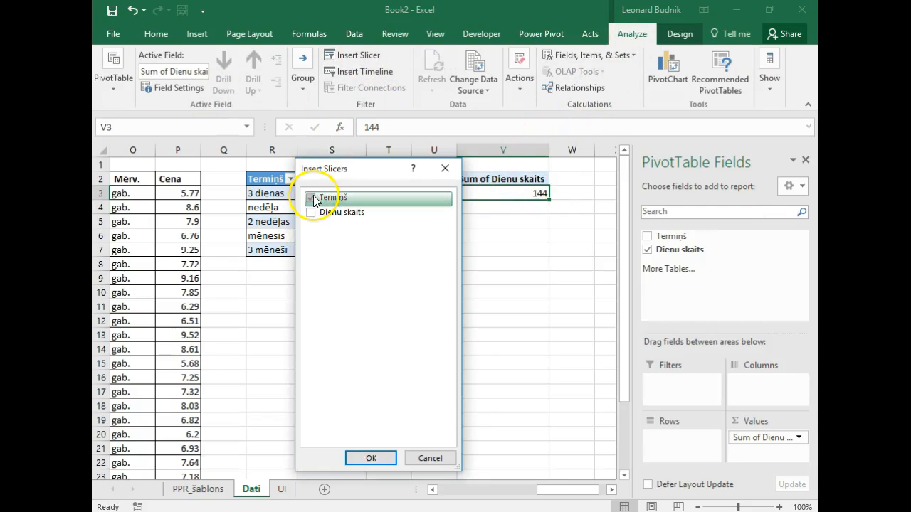
click(370, 458)
drag(383, 245, 473, 242)
drag(459, 411, 461, 359)
click(451, 417)
- Filter the day-count PivotTable through the different Termiņš slicer options, finishing on 3 dienas
click(467, 318)
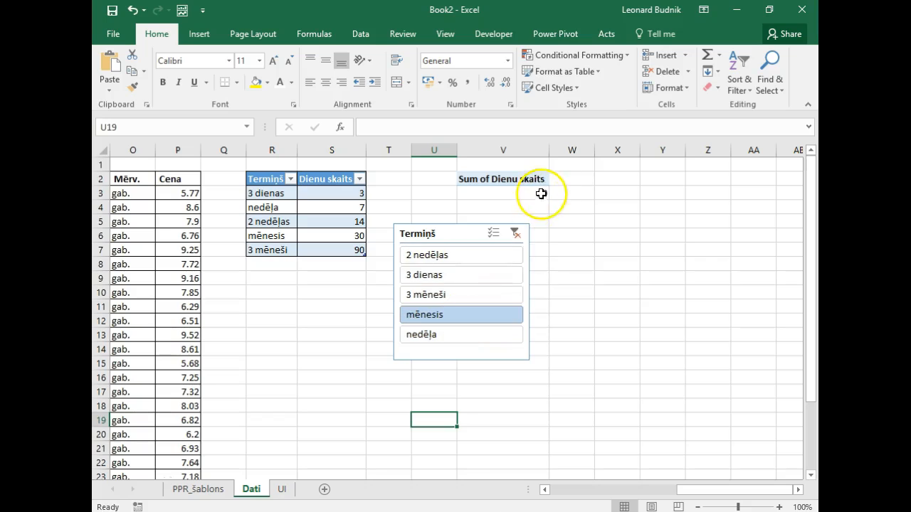
click(468, 296)
click(509, 274)
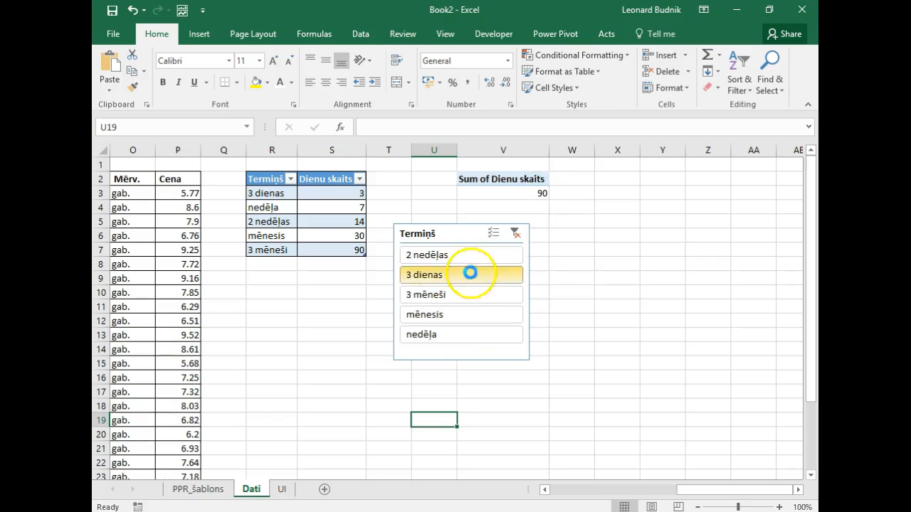
click(454, 258)
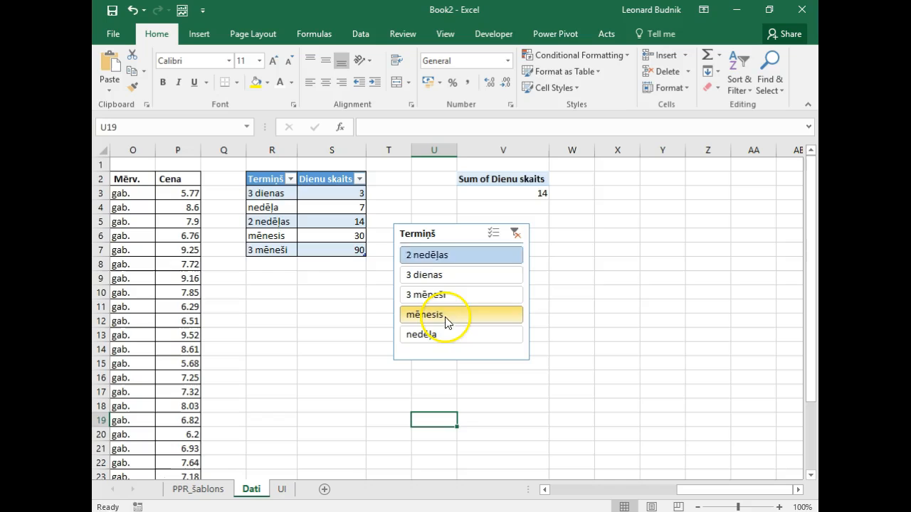
click(449, 315)
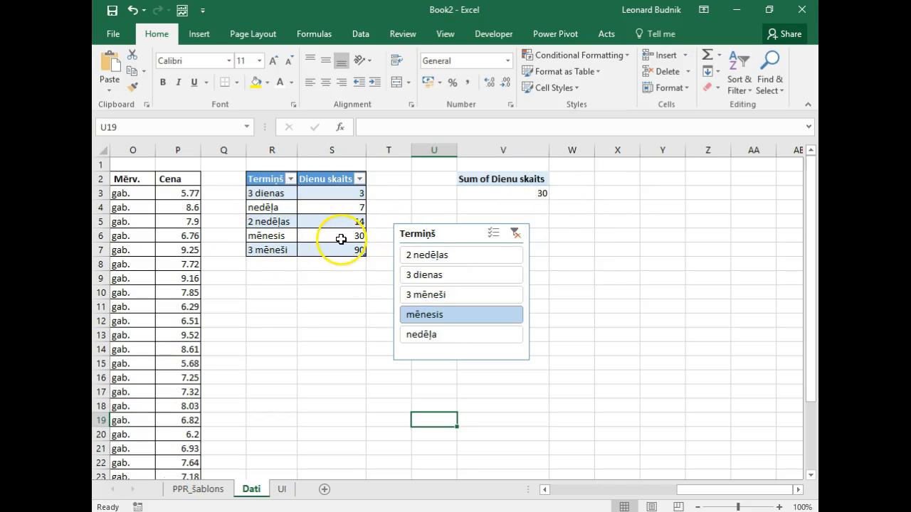
click(450, 256)
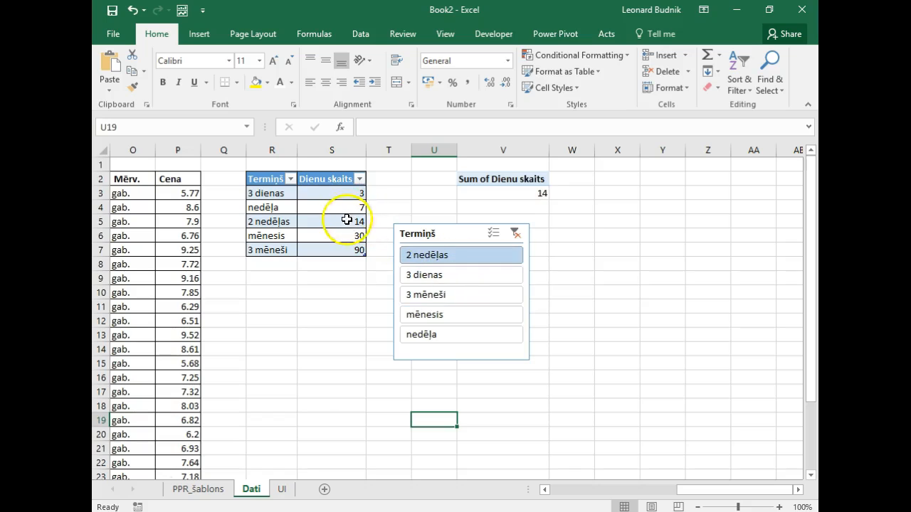
click(441, 274)
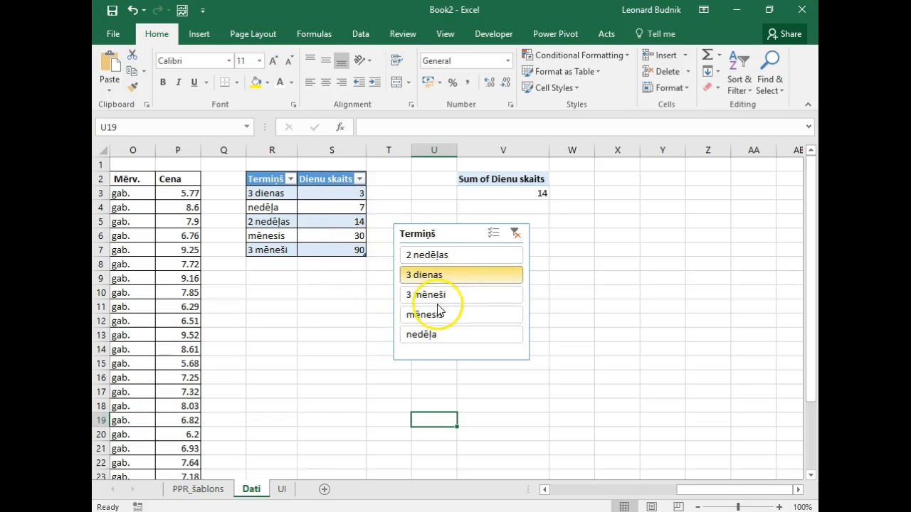
click(434, 316)
click(431, 335)
click(433, 314)
click(434, 294)
click(432, 275)
click(431, 257)
click(432, 315)
click(432, 274)
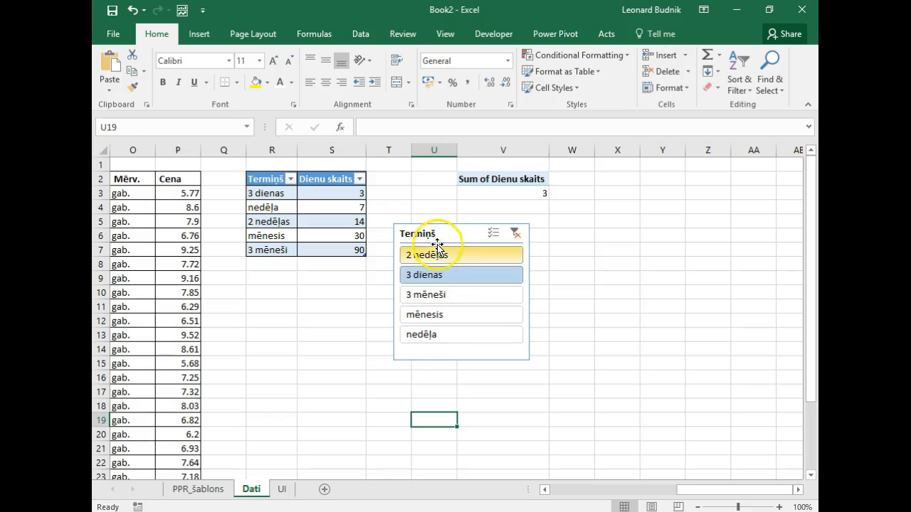
- Move the Termiņš slicer to the UI sheet beside the Firmas nosaukums slicer and check its PivotTable result on Dati
click(436, 235)
key(Delete)
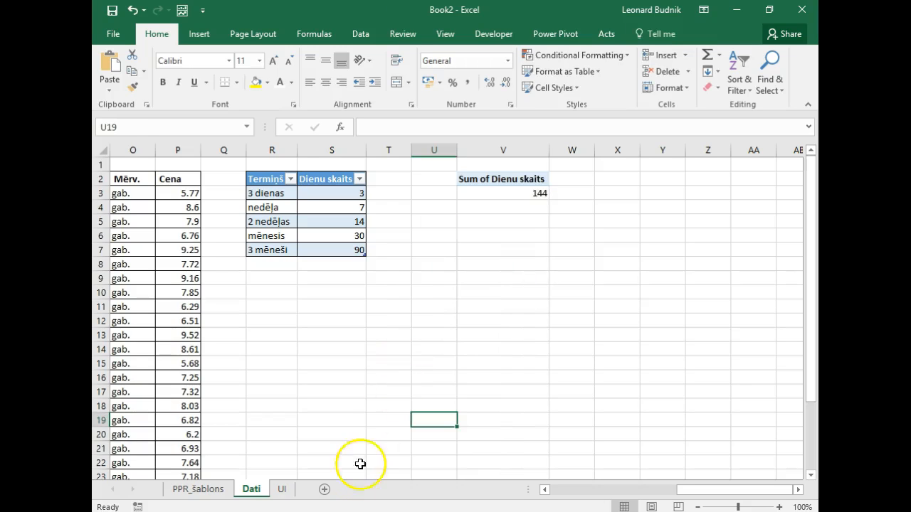
click(283, 488)
click(324, 244)
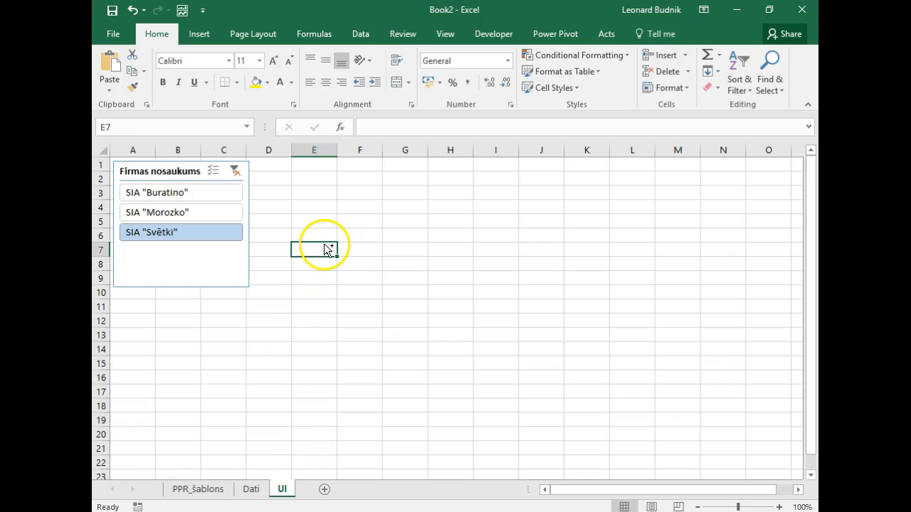
key(ctrl+v)
drag(349, 250, 338, 174)
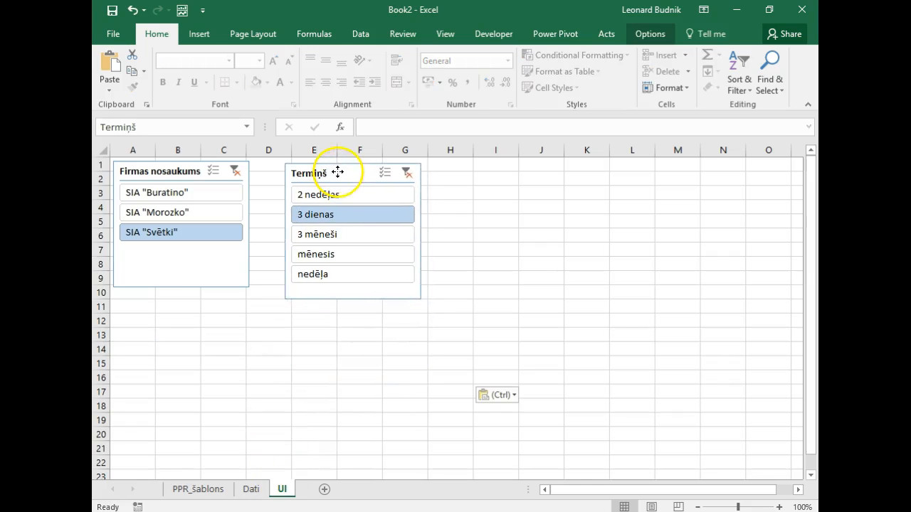
click(252, 491)
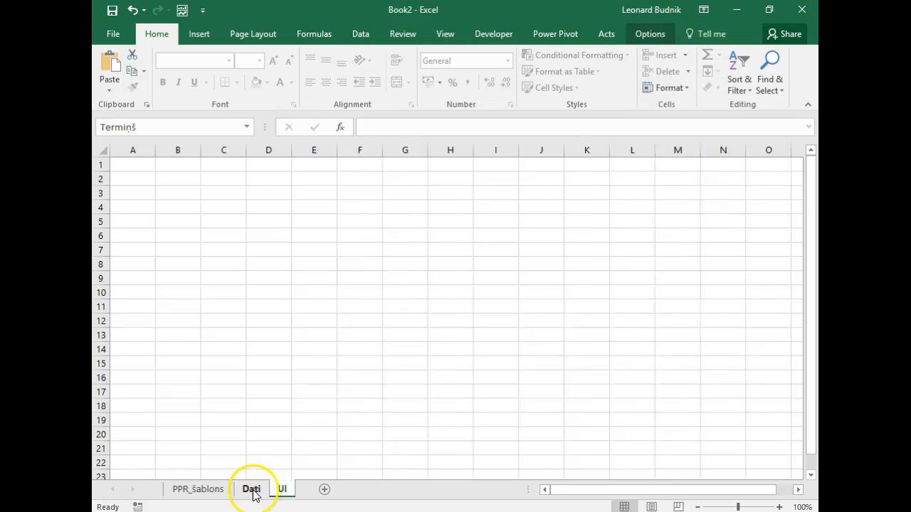
click(505, 194)
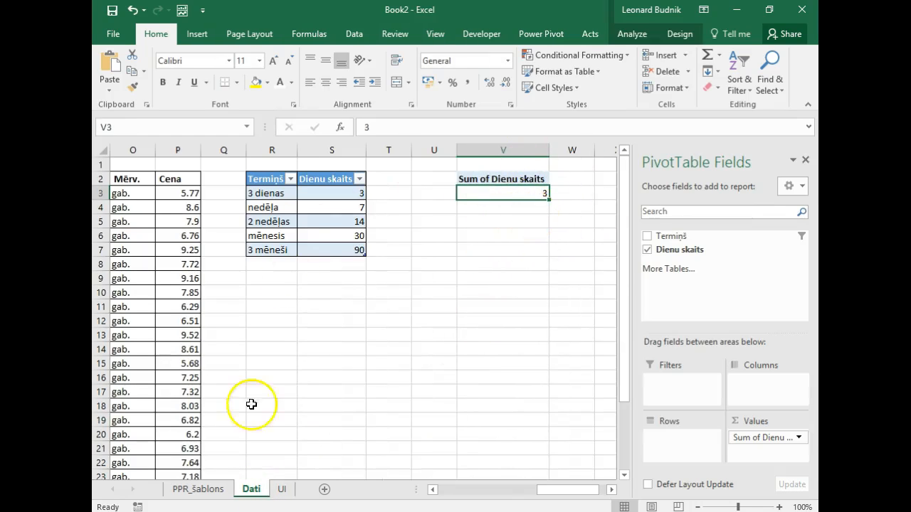
- Turn the delivery date label in A20 of PPR_šablons into a formula joining "Preču piegādes datums: " with a TEXT function
click(198, 489)
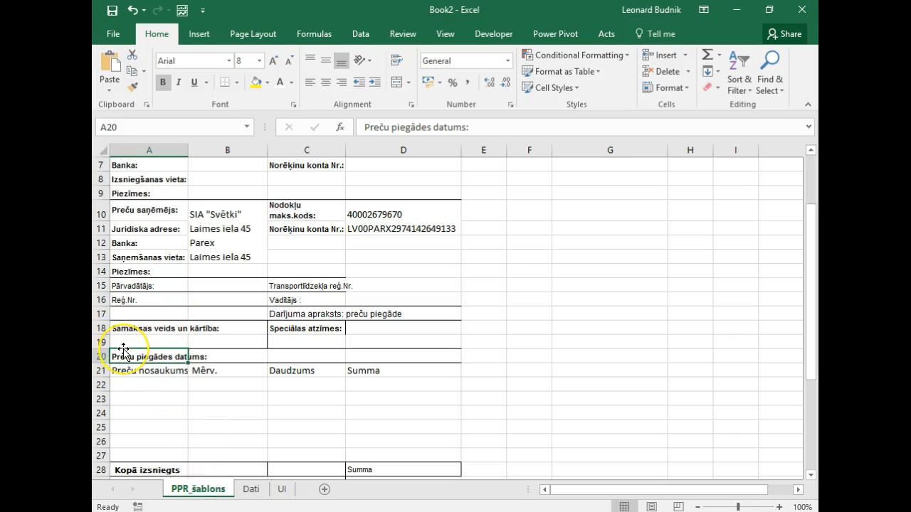
key(F2)
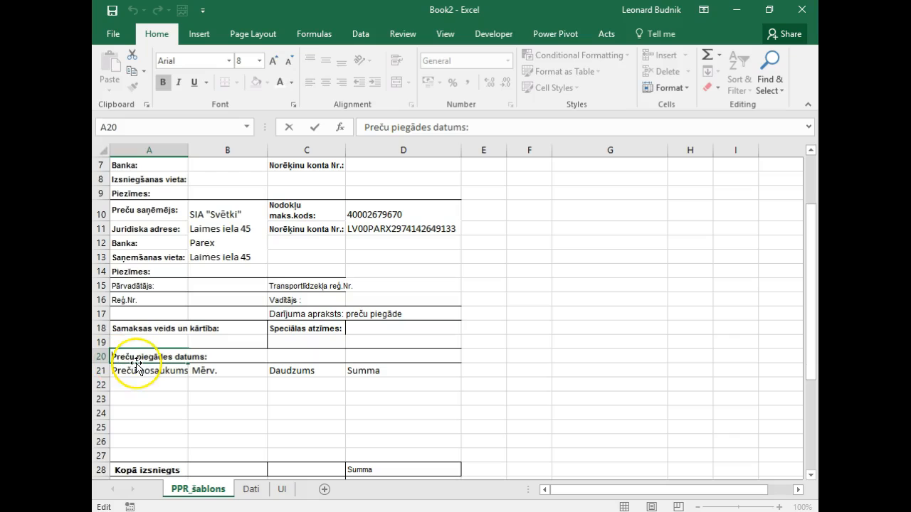
key(Home)
text(=")
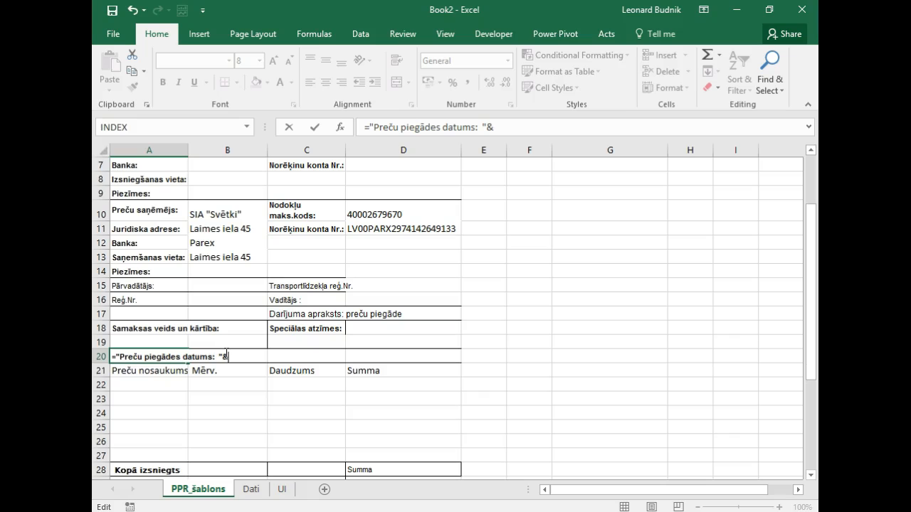
text(text)
key(Tab)
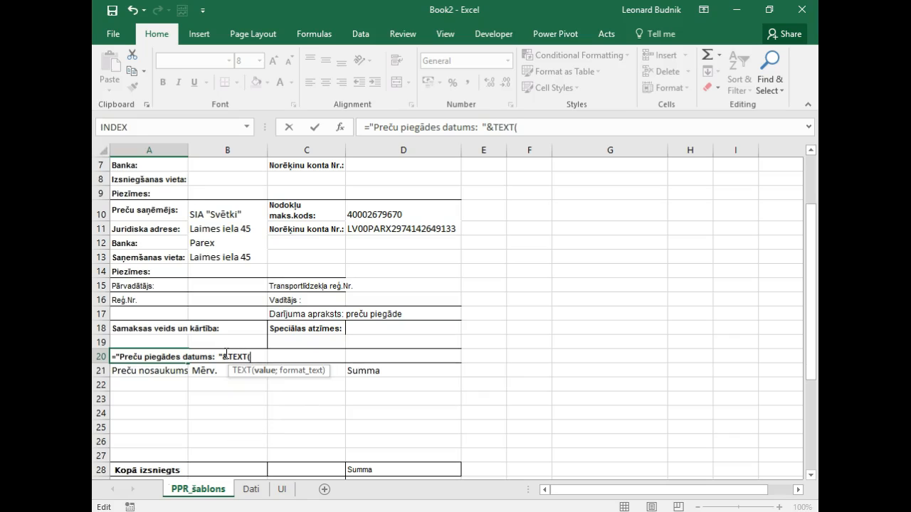
- Make the TEXT value the date in B3 plus the Dienu skaits PivotTable result in V3 on the Dati sheet
scroll(225, 353, up, 1)
scroll(313, 253, up, 1)
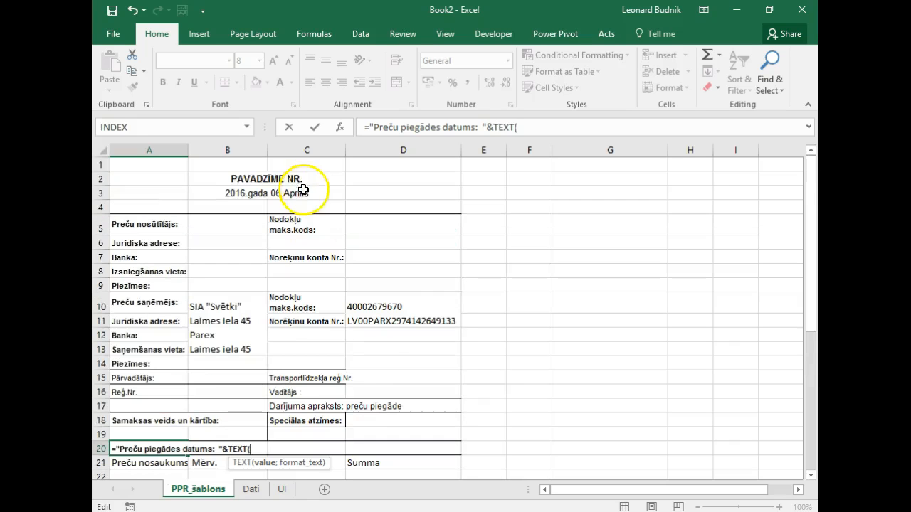
click(238, 188)
scroll(266, 199, down, 1)
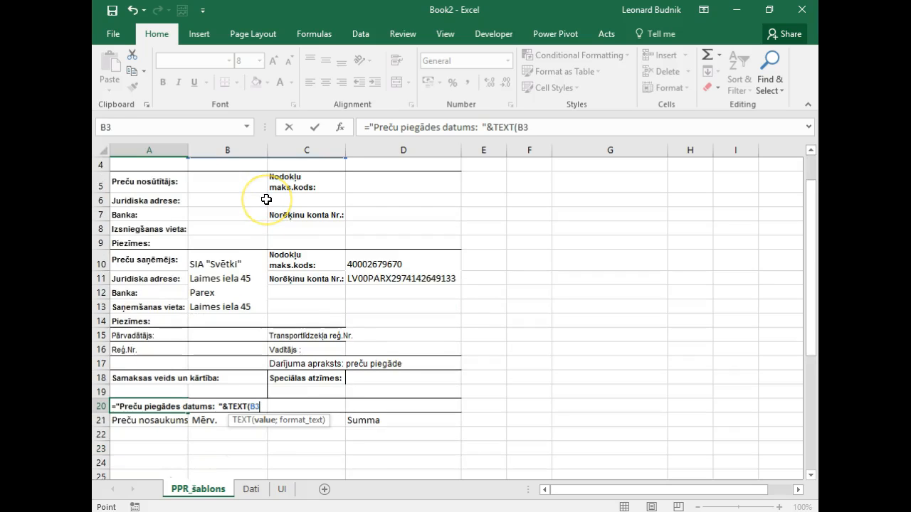
text(+)
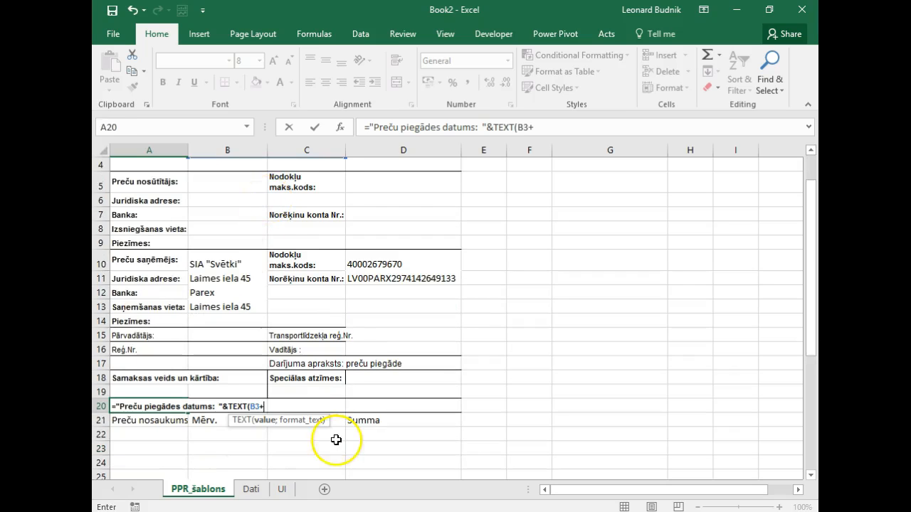
click(256, 490)
click(532, 193)
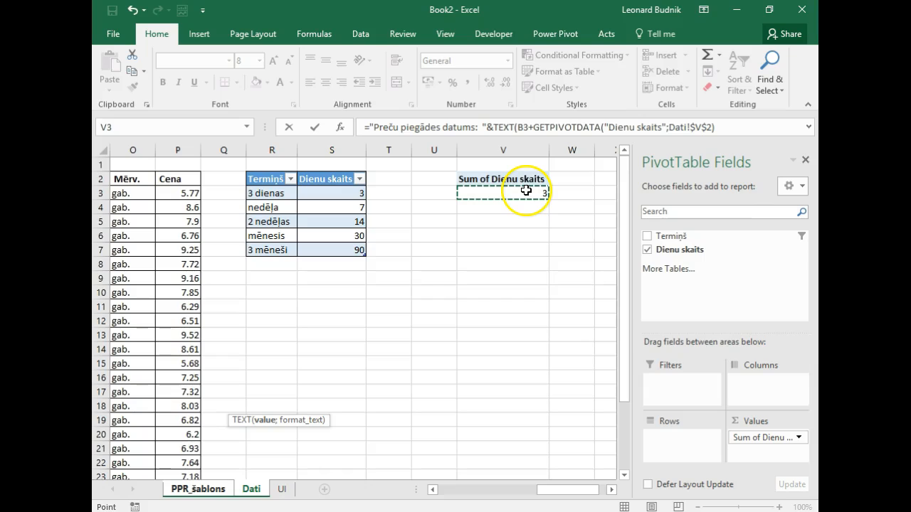
- Return to PPR_šablons, remove the stray sheet reference from the formula and complete TEXT with the format "dd.mm.yyyy"
click(183, 491)
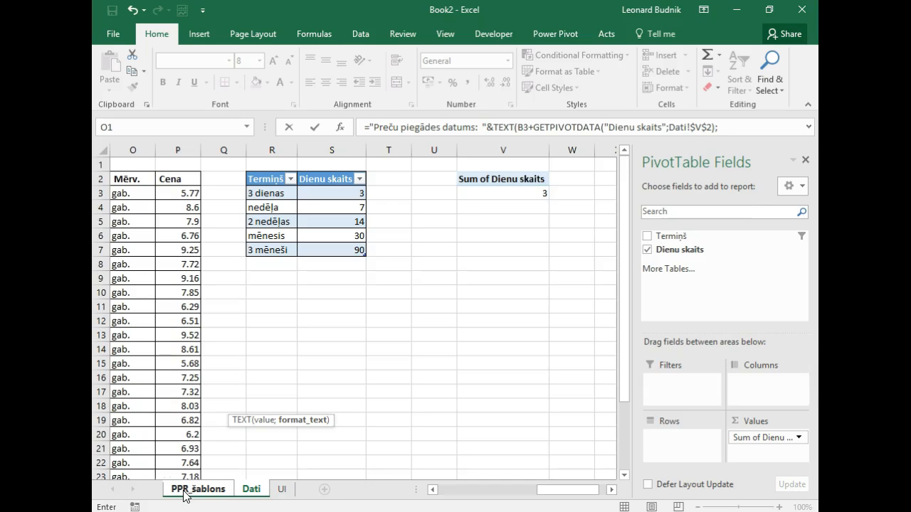
click(183, 491)
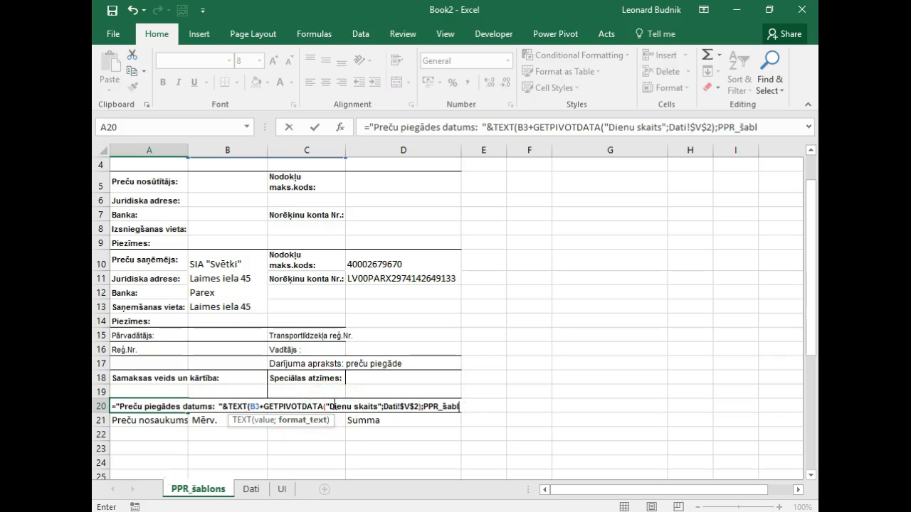
key(BackSpace)
key(BackSpace)
key(BackSpace)
key(BackSpace)
key(BackSpace)
key(BackSpace)
key(BackSpace)
key(BackSpace)
key(BackSpace)
key(BackSpace)
key(BackSpace)
key(BackSpace)
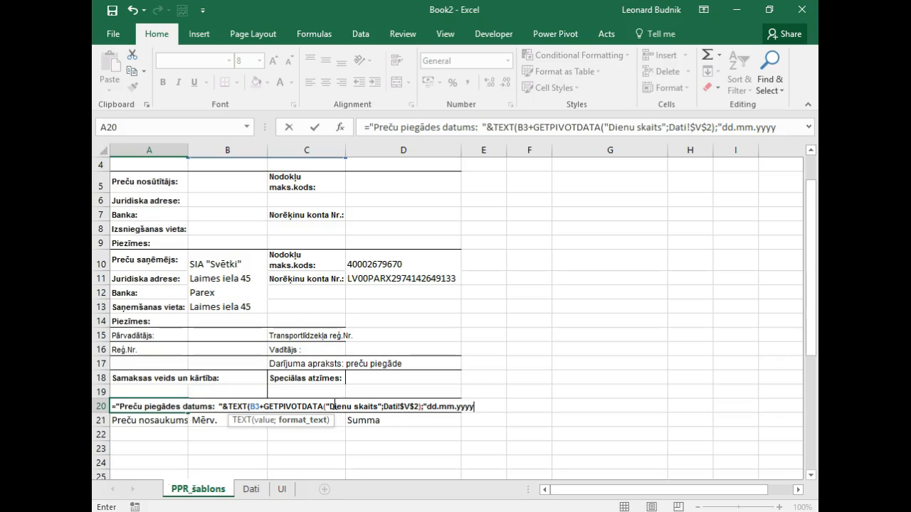
key(Return)
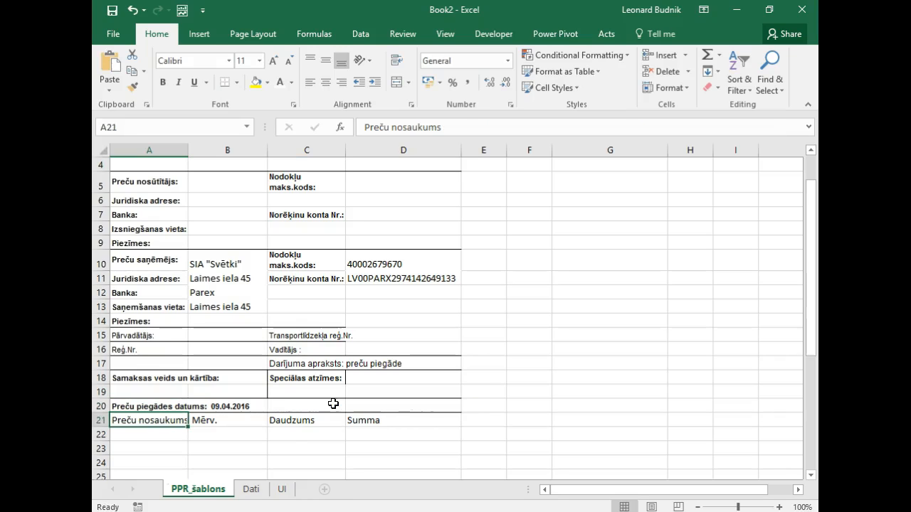
- Switch the Termiņš slicer on UI to 2 nedēļas and check the delivery date in A20 against the day count on Dati
click(125, 408)
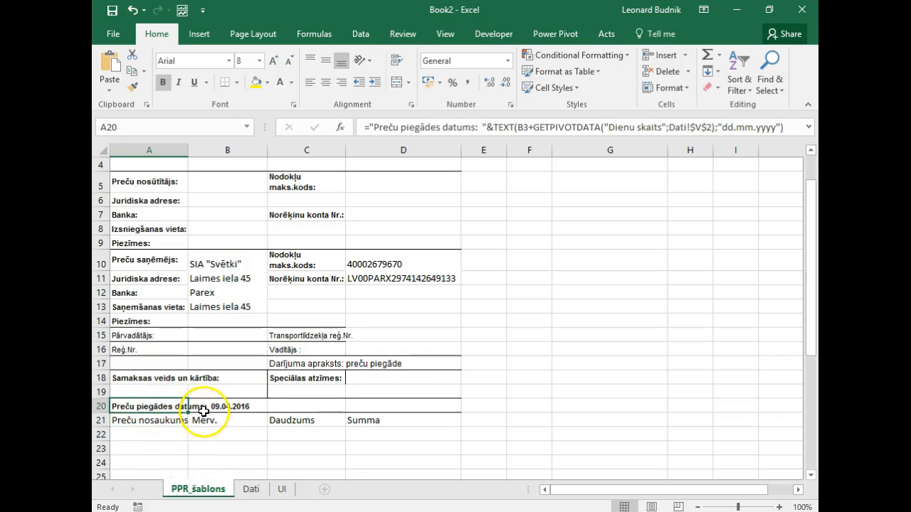
scroll(171, 434, up, 1)
scroll(171, 436, down, 1)
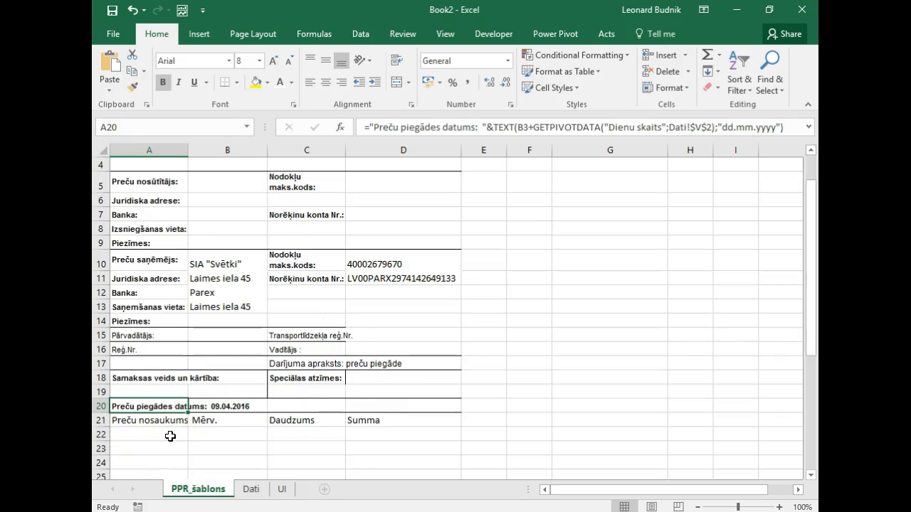
click(288, 490)
click(324, 193)
click(197, 490)
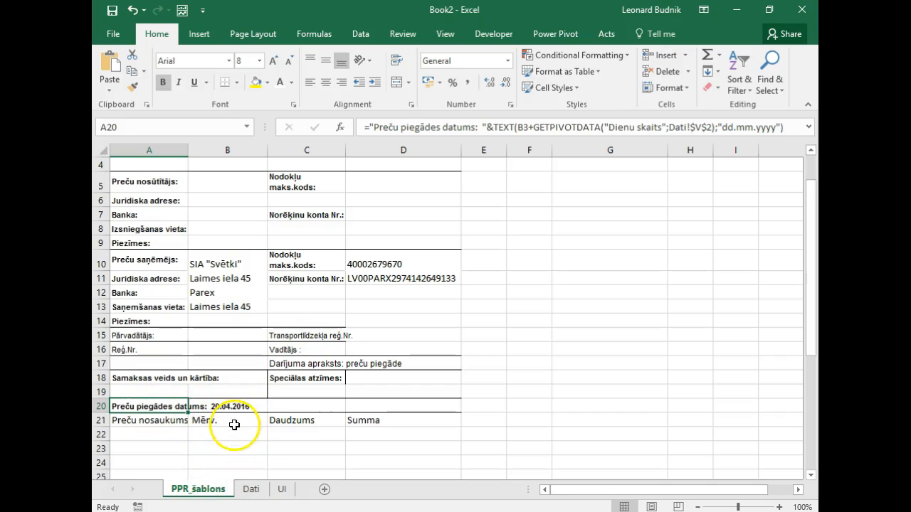
scroll(243, 420, up, 1)
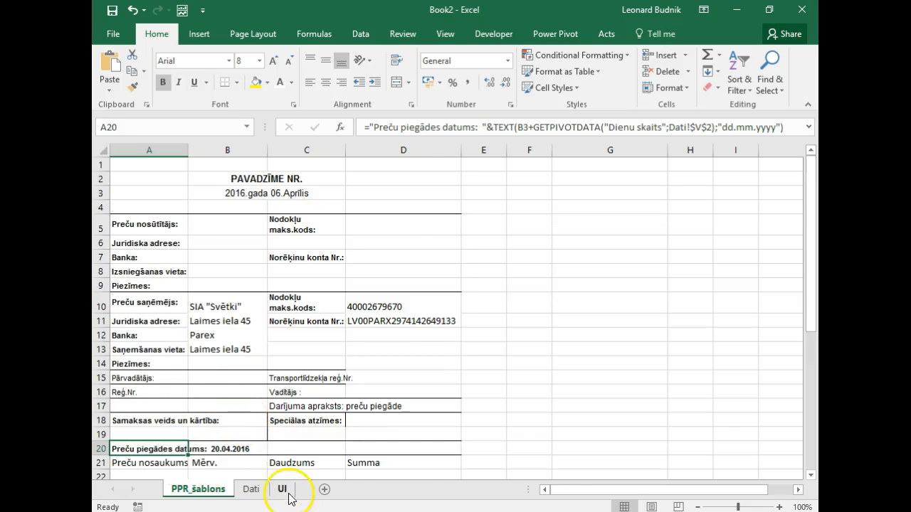
click(251, 488)
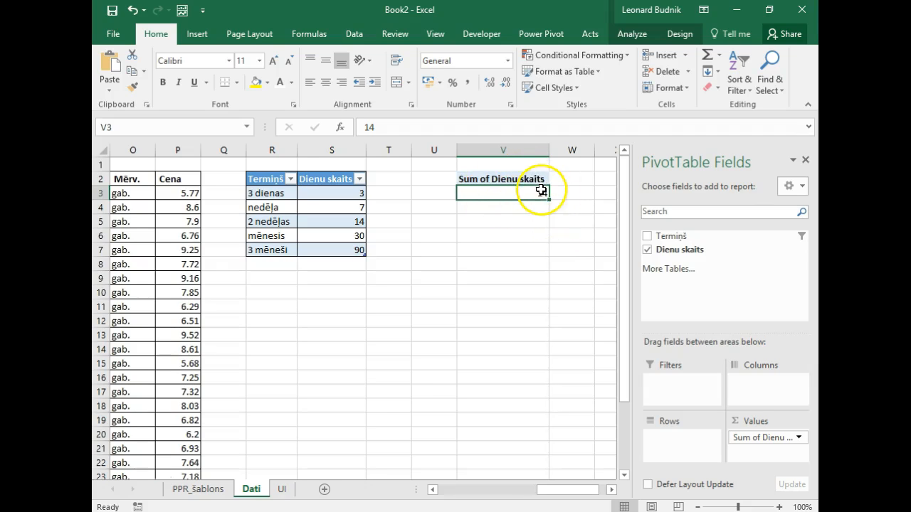
- Replace the GETPIVOTDATA part of the A20 formula with the start of a direct reference, Dati!, after checking the PivotTable cell's address
click(198, 487)
double_click(163, 454)
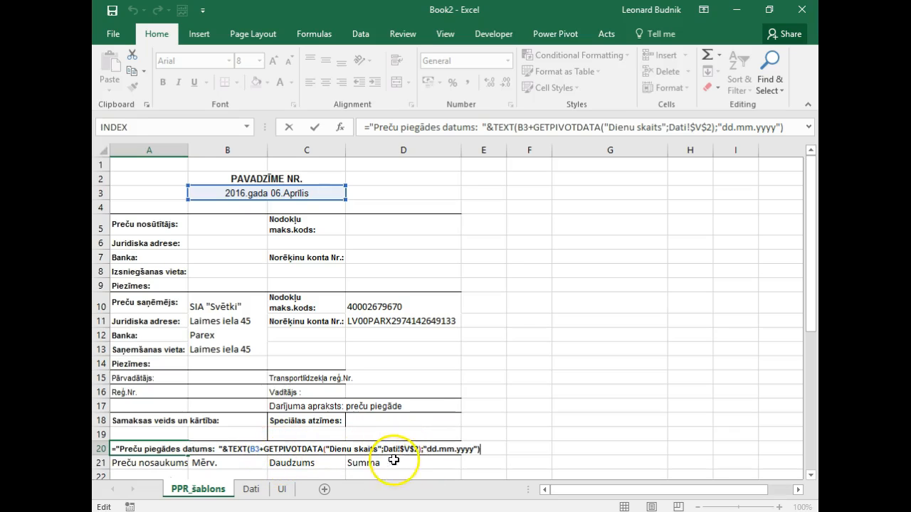
key(ctrl+Return)
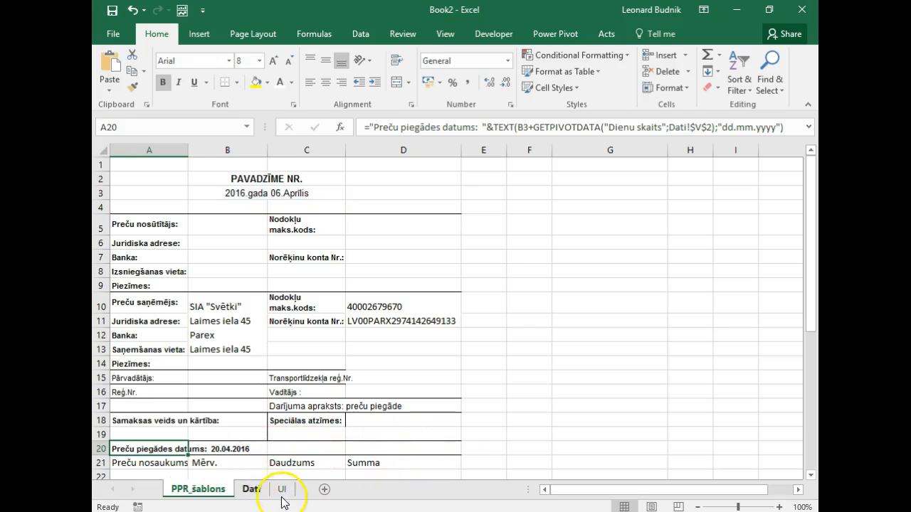
click(282, 488)
click(251, 489)
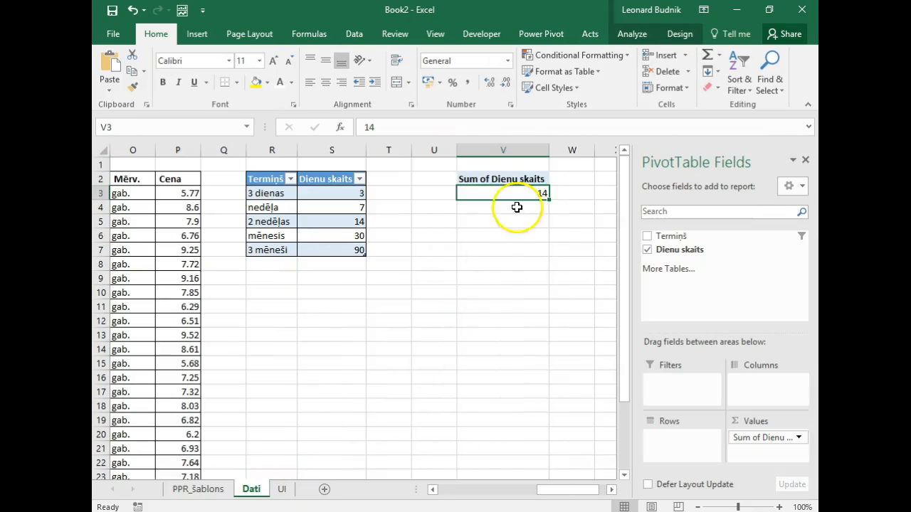
click(195, 489)
double_click(260, 447)
drag(260, 450, 422, 453)
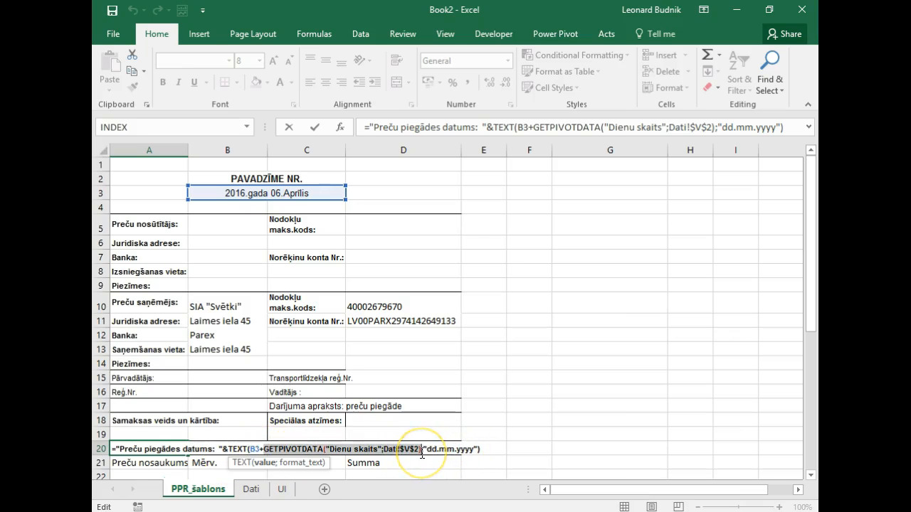
text(Dati!)
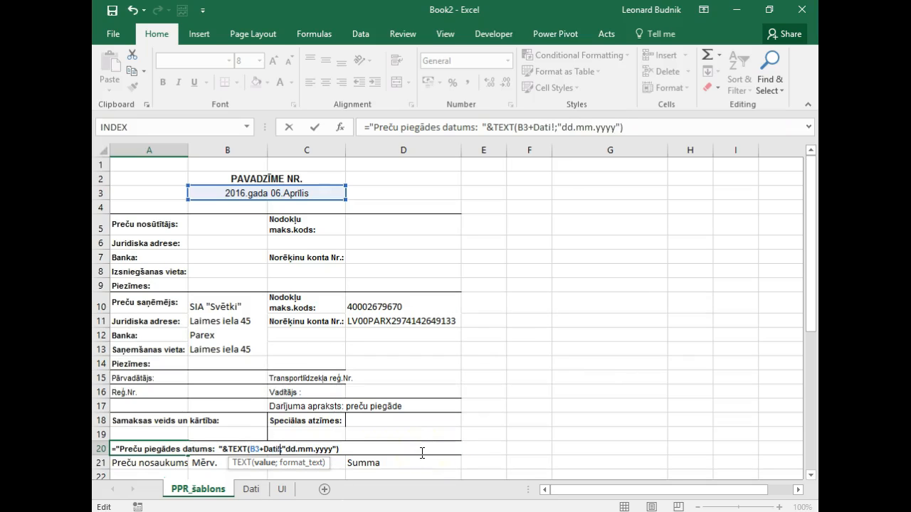
- Complete the delivery date formula in A20 by adding the day count from Dati!V3 to the date in B3
text(V3)
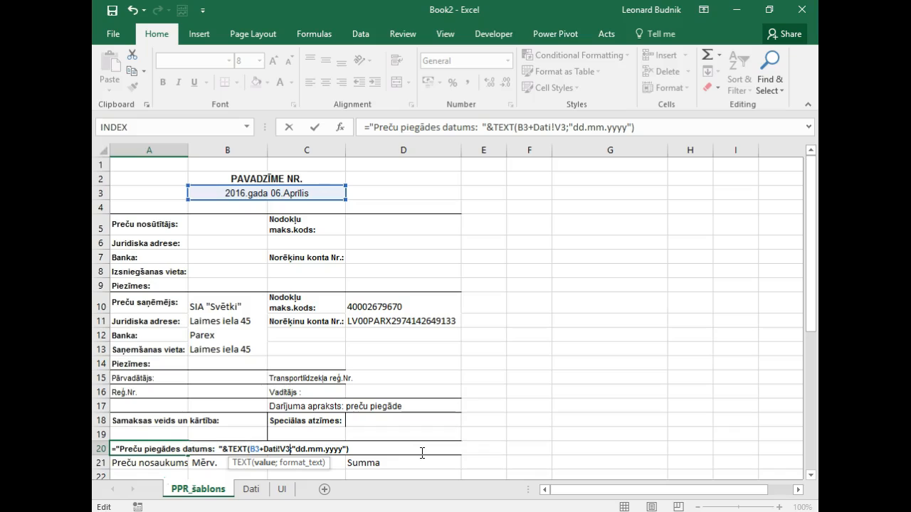
key(Return)
key(Up)
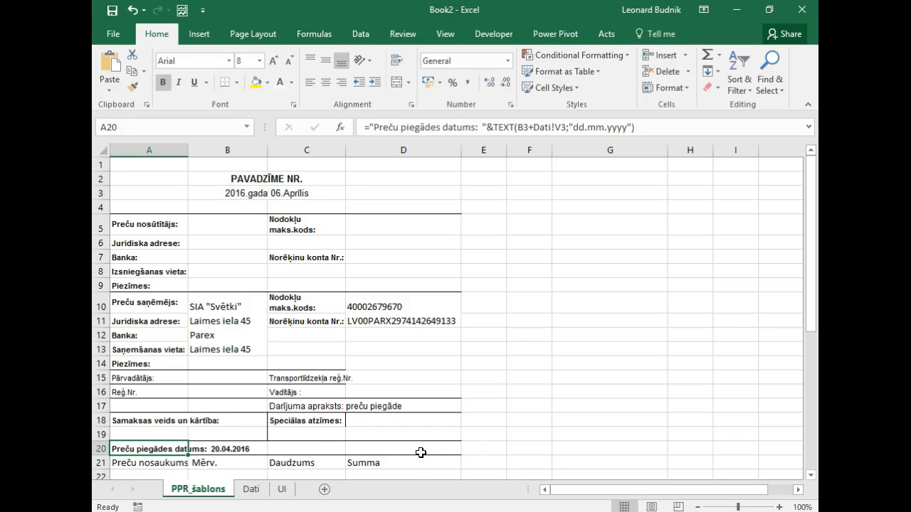
- Examine the term slicer on UI, the day count on Dati, and the empty goods rows on PPR_šablons
click(281, 488)
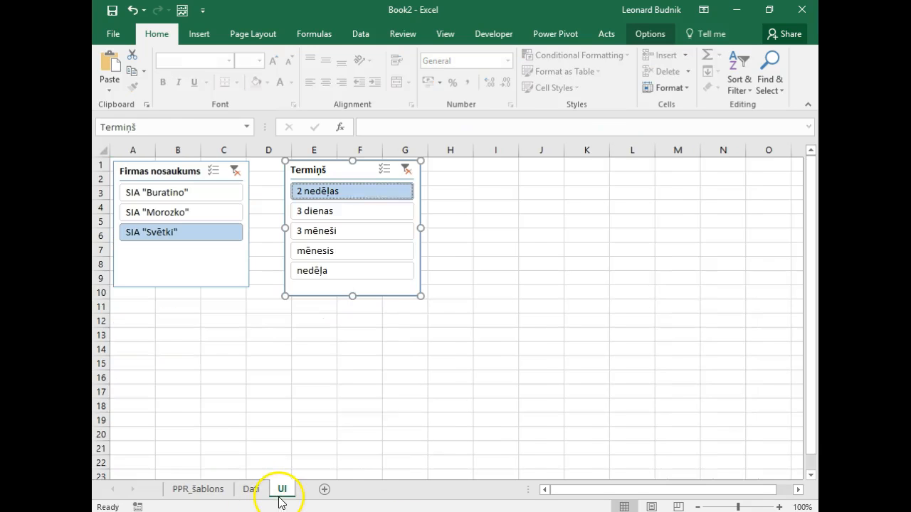
click(251, 489)
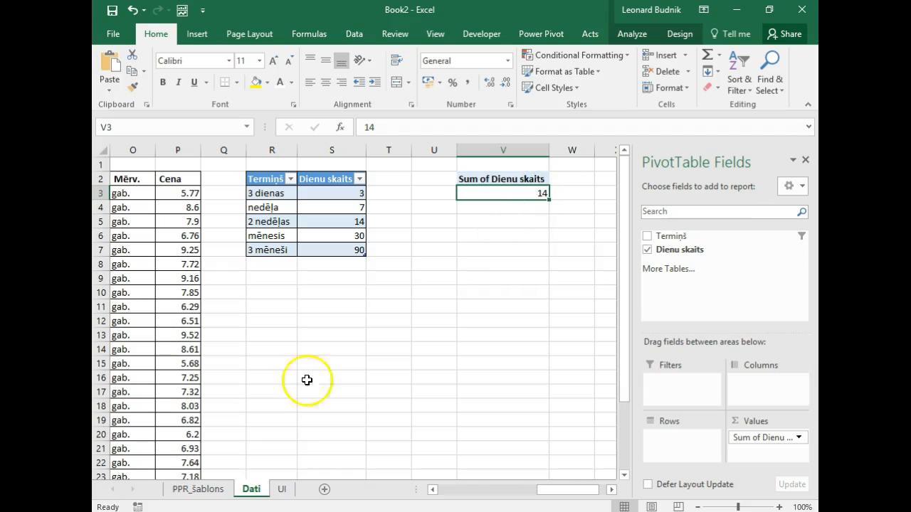
click(199, 489)
click(212, 388)
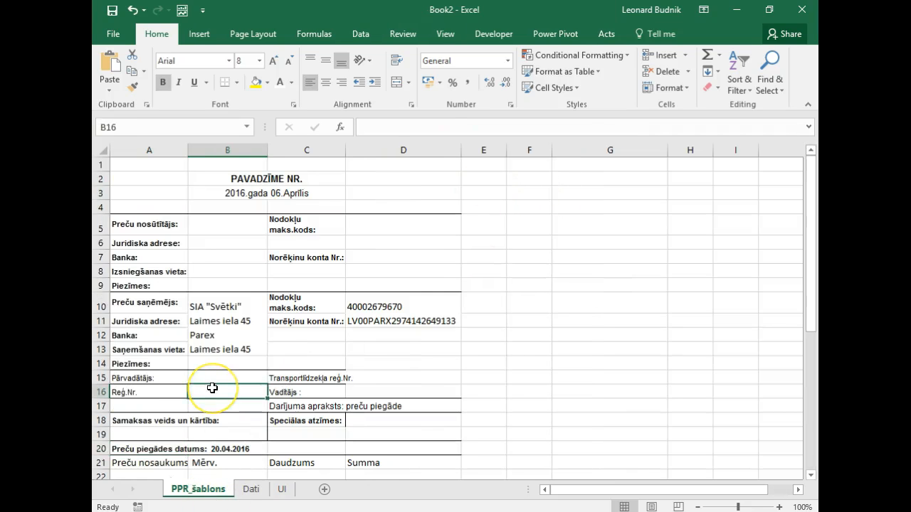
scroll(212, 389, down, 4)
scroll(212, 388, down, 1)
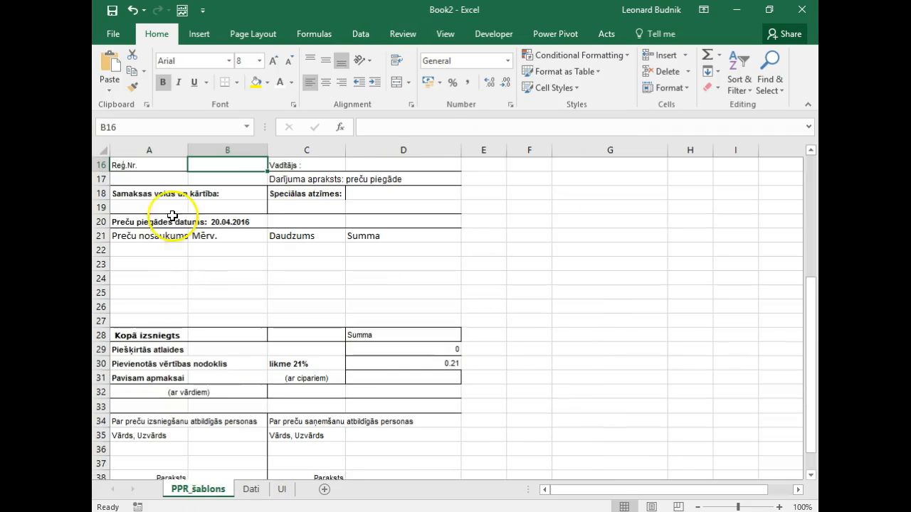
drag(121, 235, 447, 324)
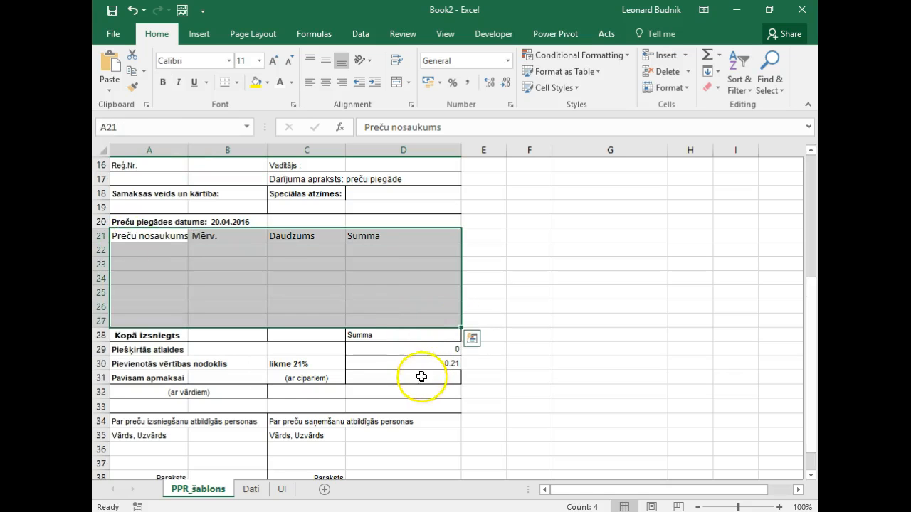
click(249, 286)
click(181, 266)
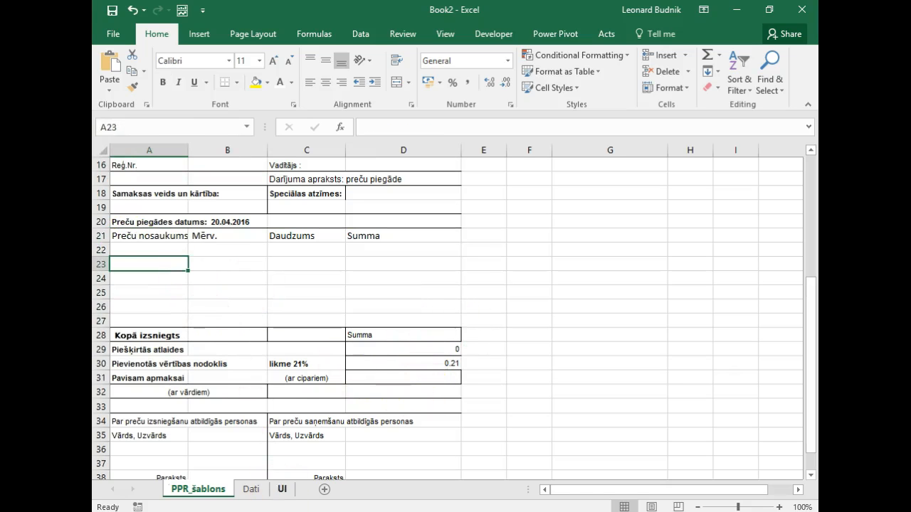
- Copy the goods list with its Preču nosaukums, Mērv. and Cena columns, N2:P28, from the Dati sheet
click(250, 495)
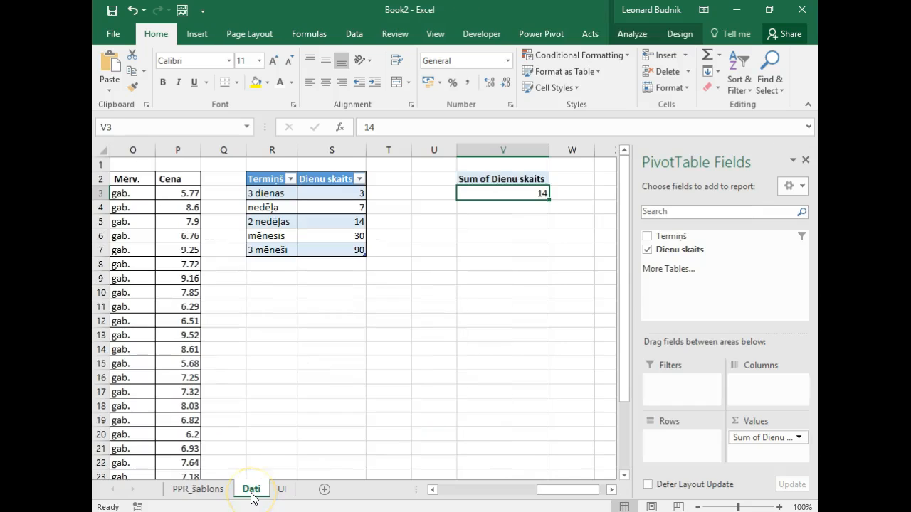
click(507, 490)
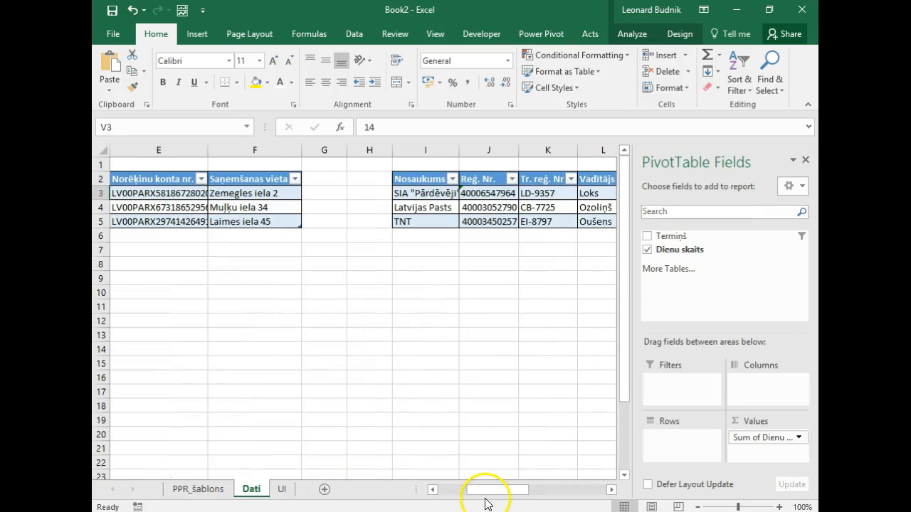
click(611, 490)
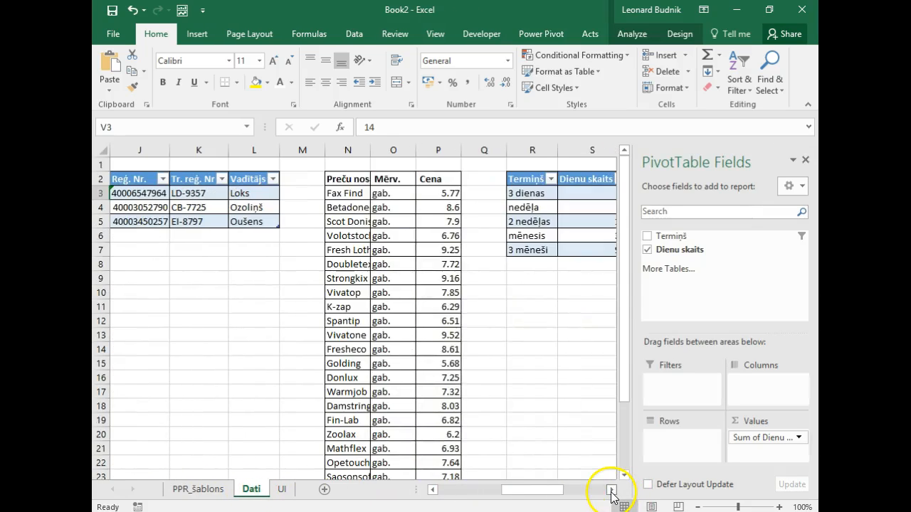
click(345, 179)
key(ctrl+shift+Down)
key(ctrl+shift+Right)
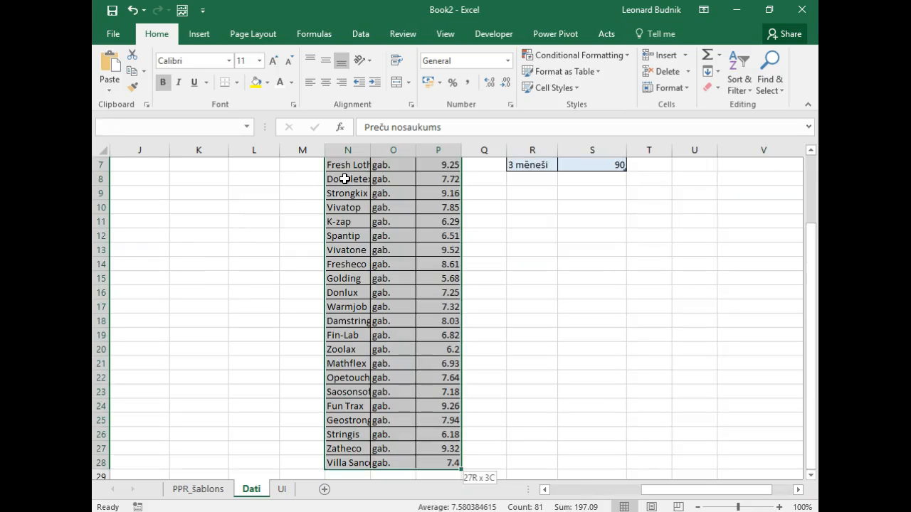
key(ctrl+c)
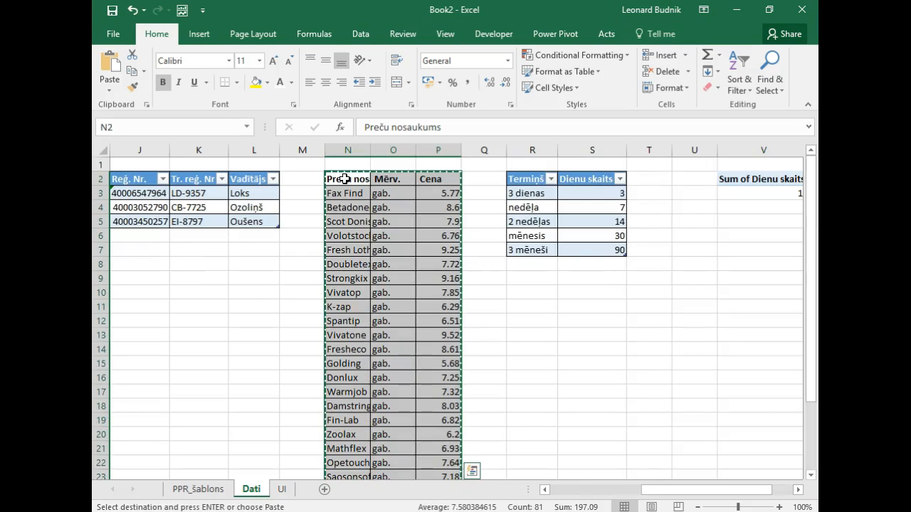
- Paste the copied goods list on the UI sheet below the slicers, starting at A13
click(282, 489)
click(168, 360)
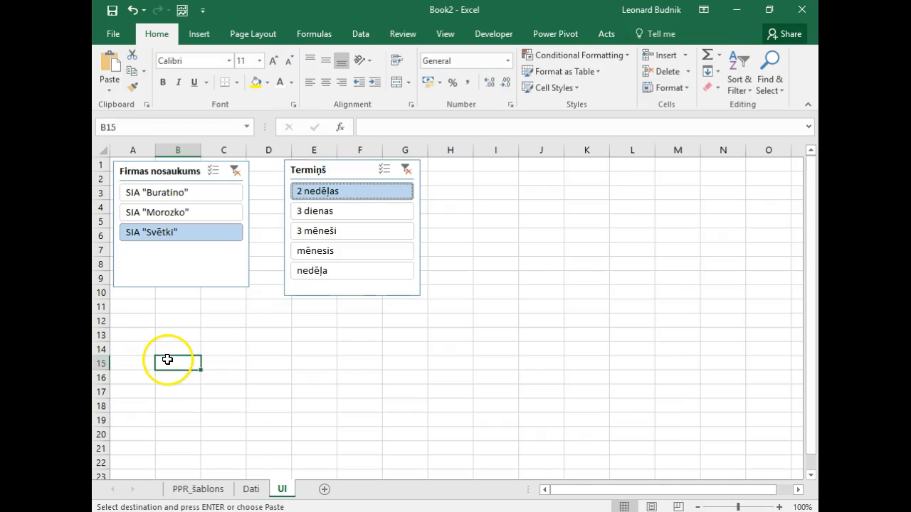
scroll(167, 361, down, 4)
scroll(135, 263, up, 3)
click(135, 306)
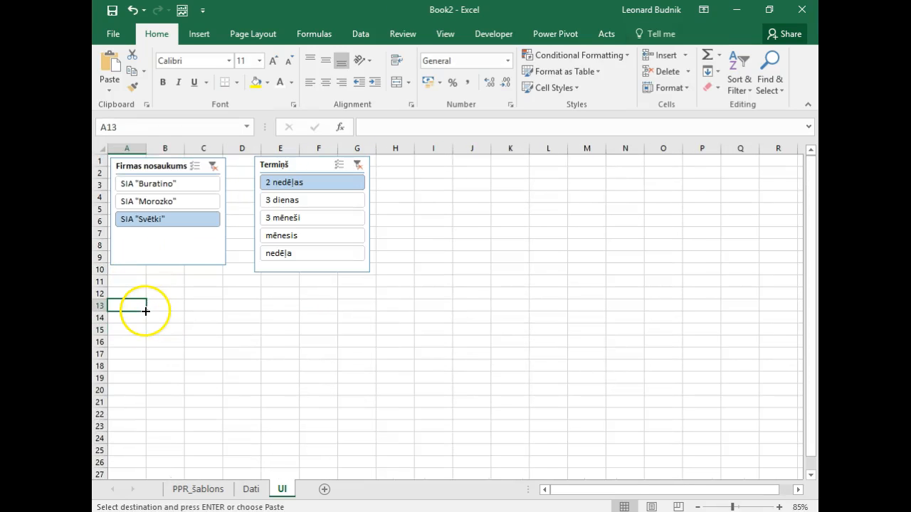
key(Return)
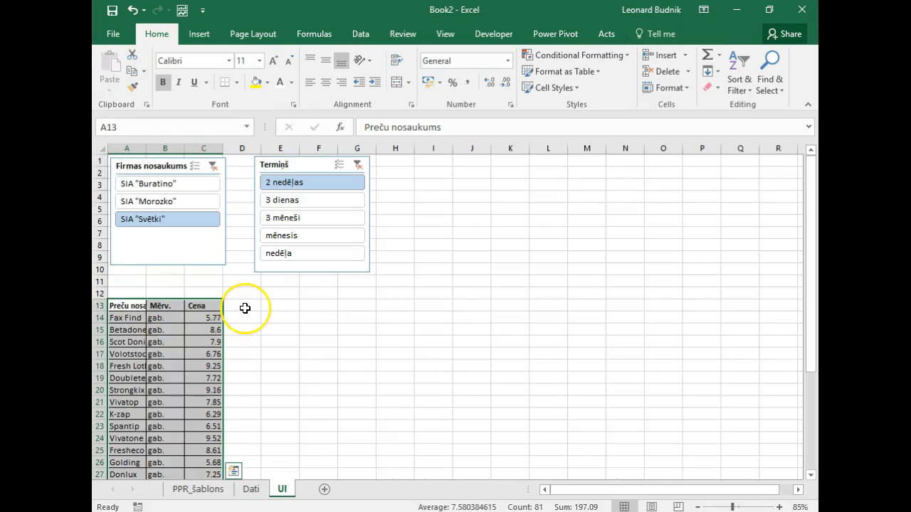
- Add the column headers Daudzums in D13 and Summa in E13 beside the goods list
click(245, 308)
text(Daudz)
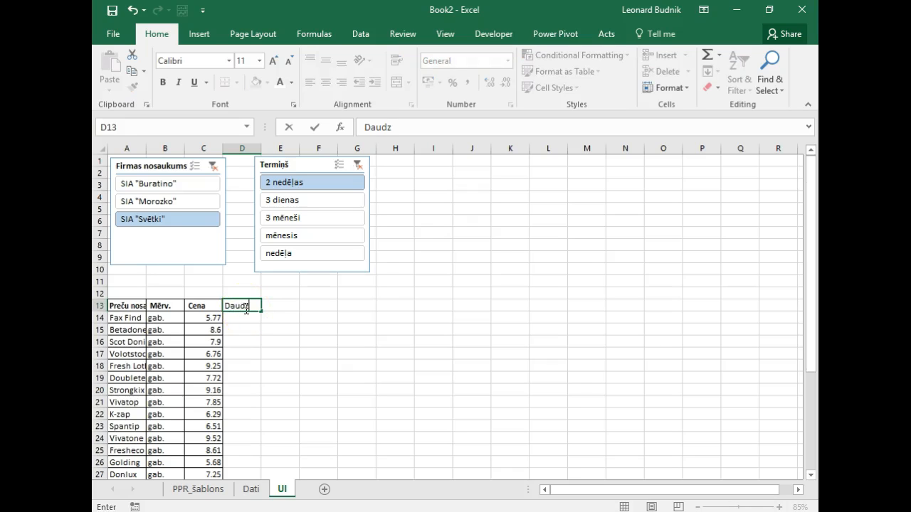
text(ums)
key(Tab)
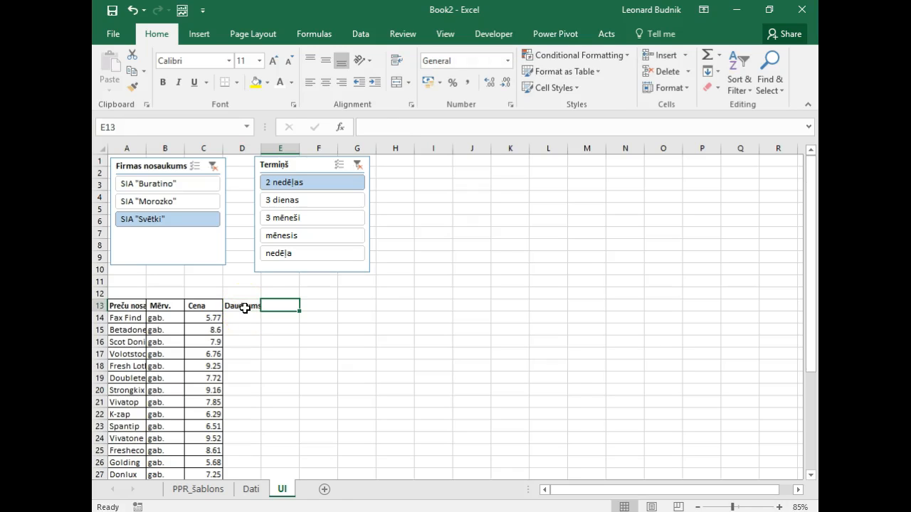
text(Summa)
key(Return)
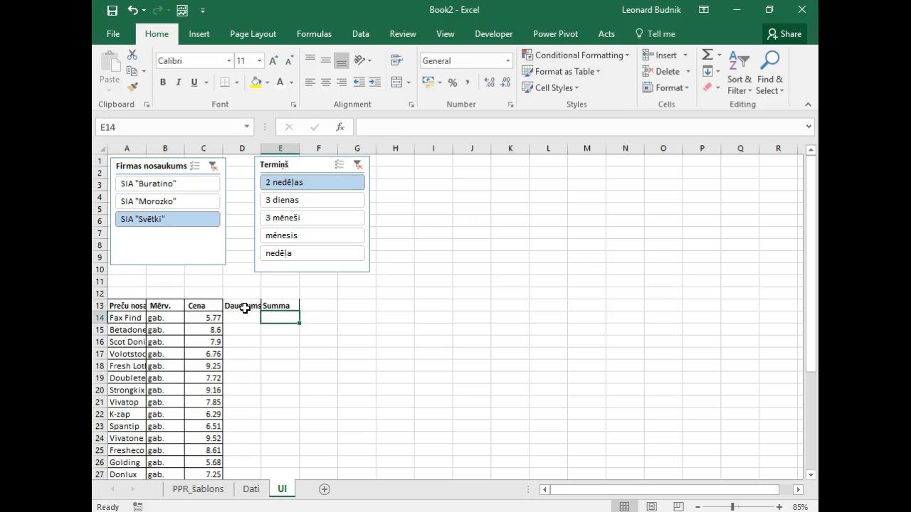
- Apply all borders to the whole goods list, including the Daudzums and Summa columns
click(245, 307)
key(ctrl+a)
scroll(245, 308, down, 4)
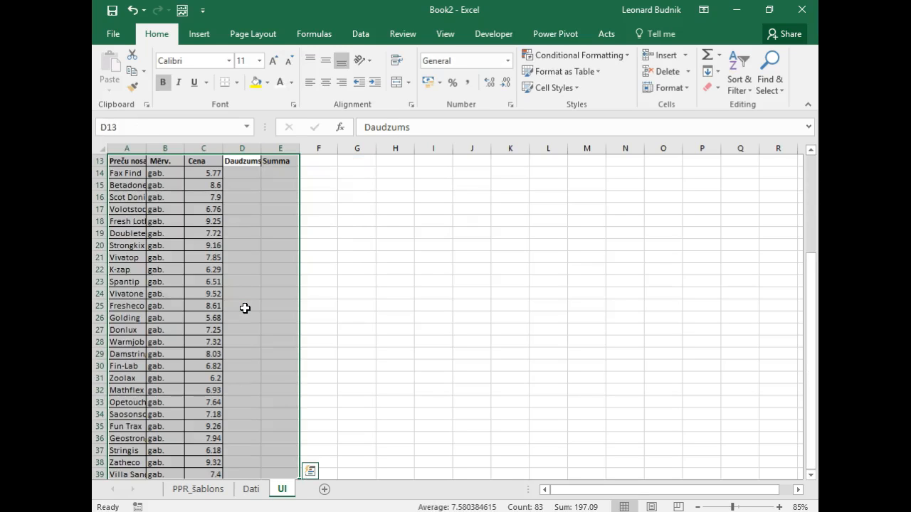
key(alt+h)
key(b)
key(a)
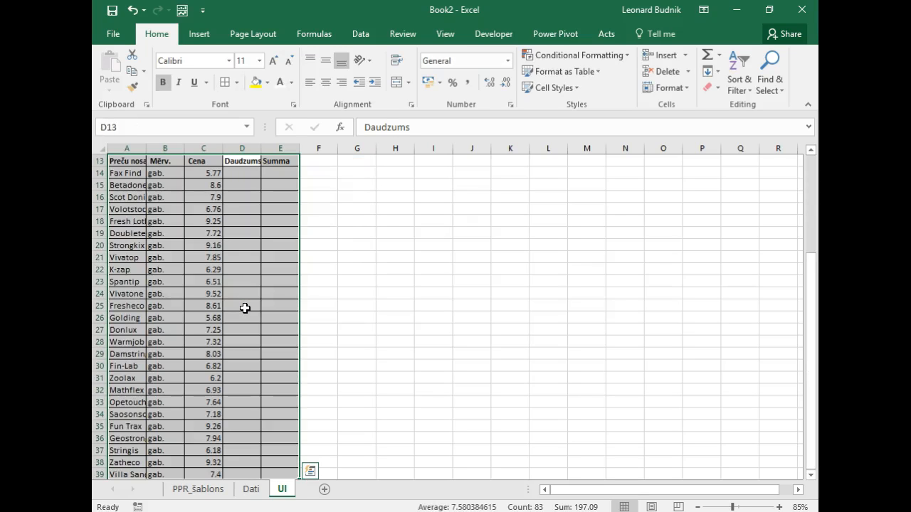
- Convert the goods list into a table with a header row and name it Pirkums
click(160, 318)
click(125, 342)
click(123, 330)
click(125, 317)
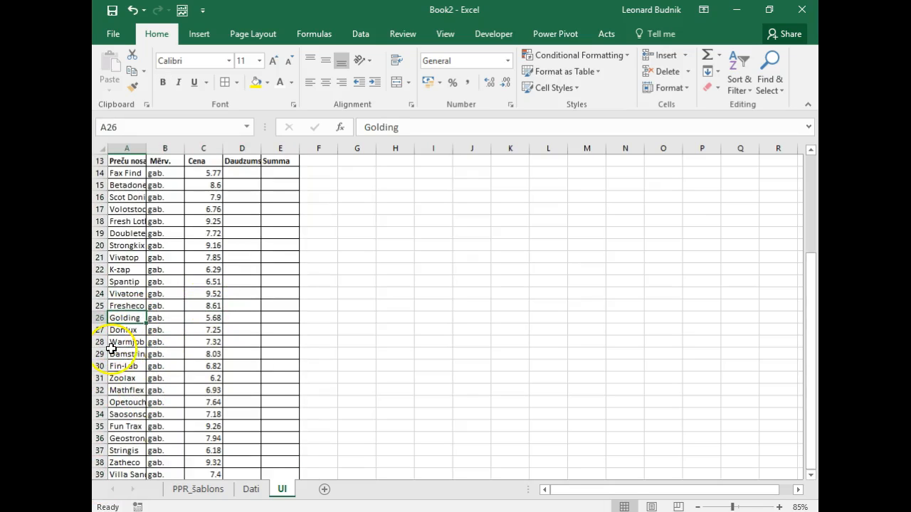
key(ctrl+t)
key(Return)
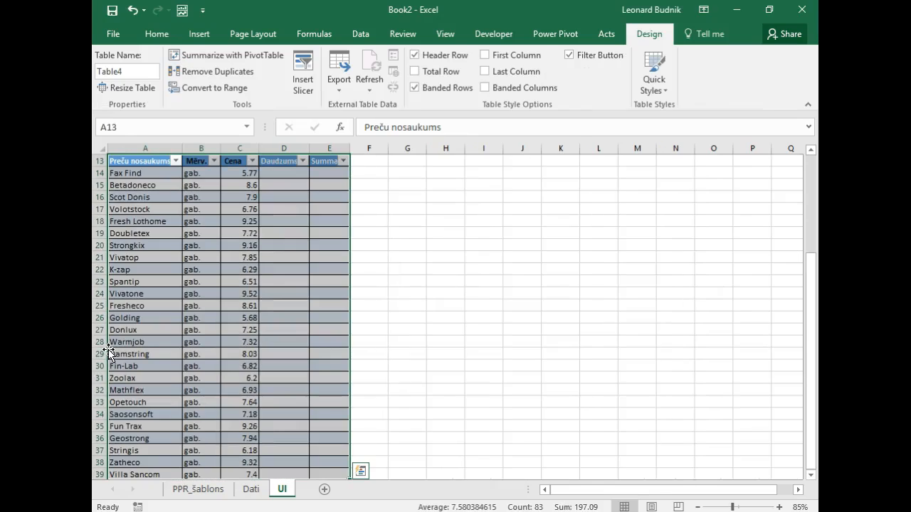
key(alt+j)
key(t)
key(a)
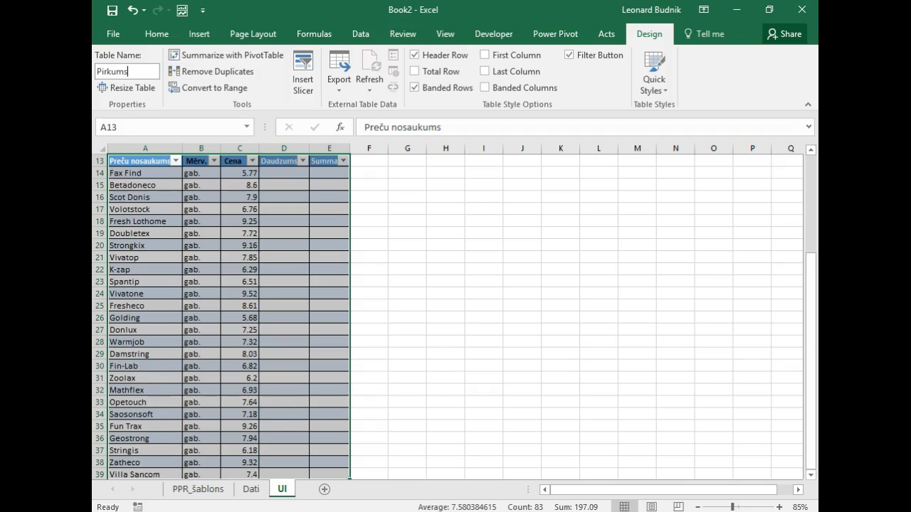
click(232, 354)
- Fill the Summa column with a formula that multiplies each row's Cena by its Daudzums
key(Up)
key(Up)
key(Up)
key(Up)
key(Up)
scroll(291, 358, up, 1)
click(332, 208)
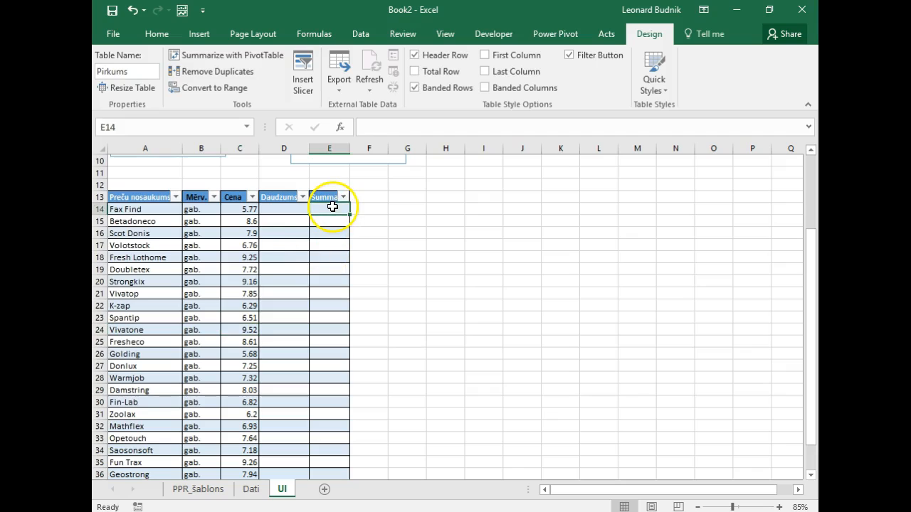
text(=)
key(Left)
key(Left)
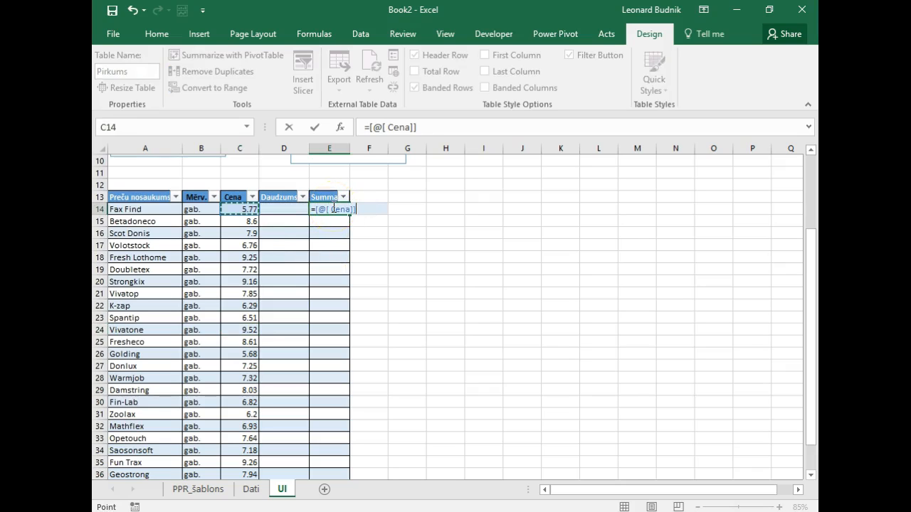
key(Left)
key(Return)
- Turn off the filter buttons in the Pirkums table's header row
click(324, 302)
click(229, 197)
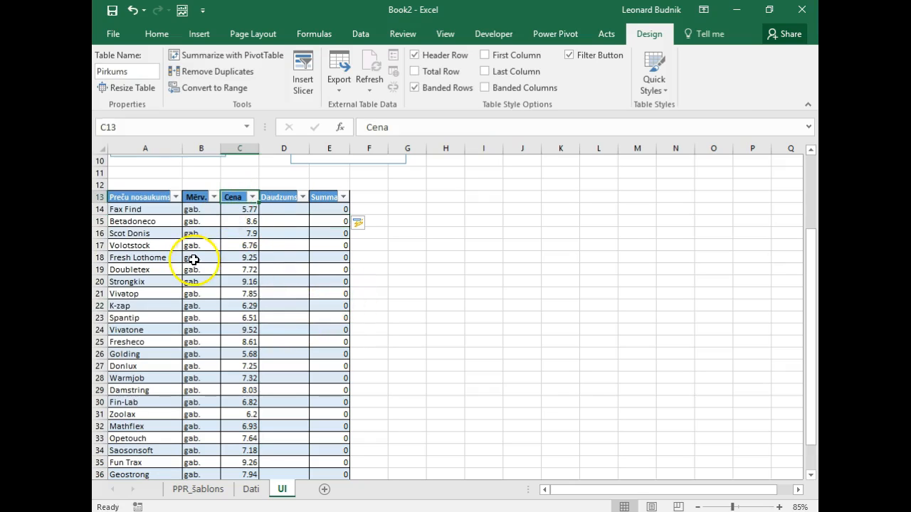
click(580, 57)
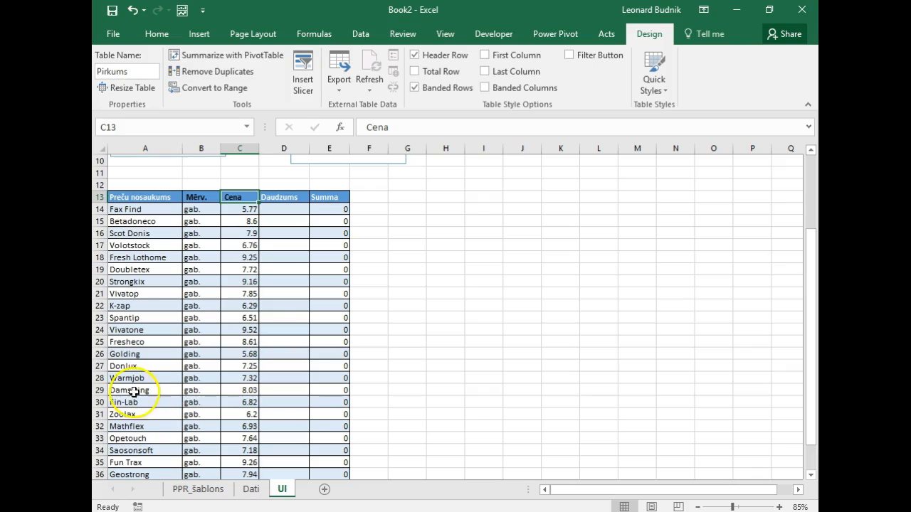
- Enter Daudzums quantities of 10 for Vivatone, 45 for Stringis and 78 for Volotstock
click(284, 330)
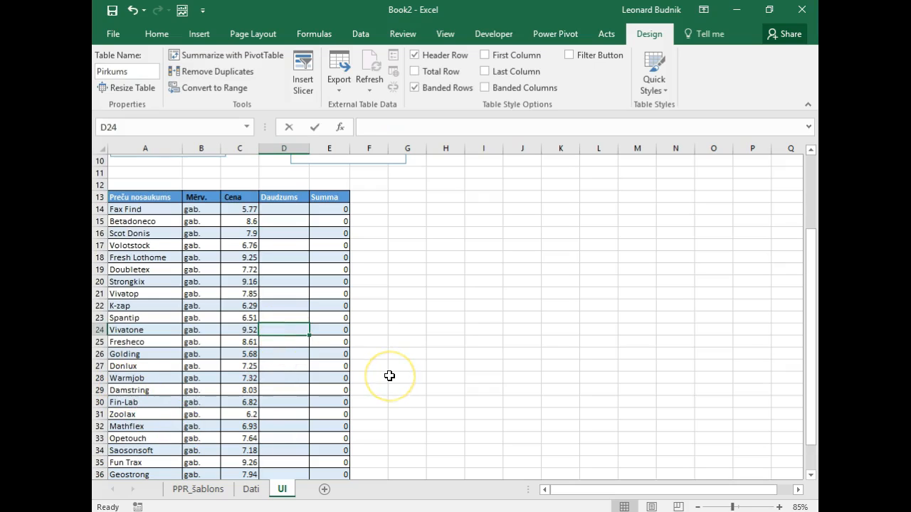
text(10)
key(Return)
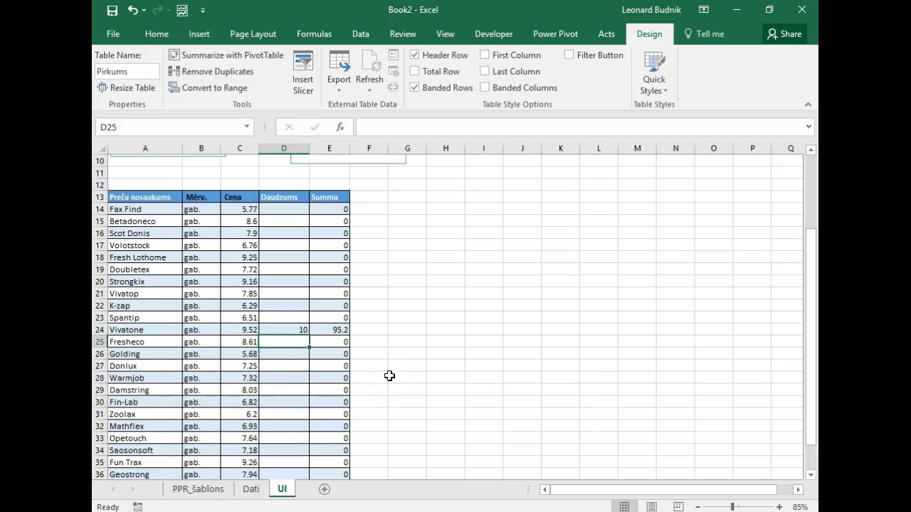
scroll(324, 424, down, 1)
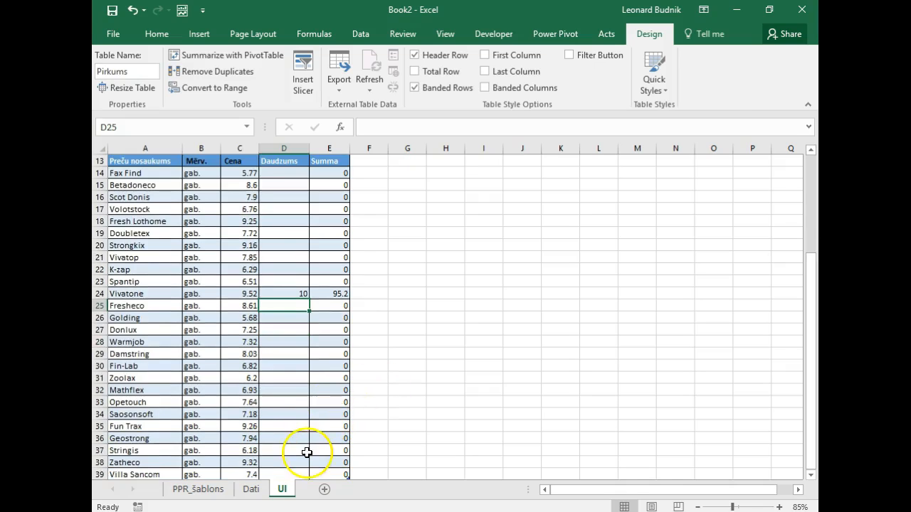
click(291, 446)
text(45)
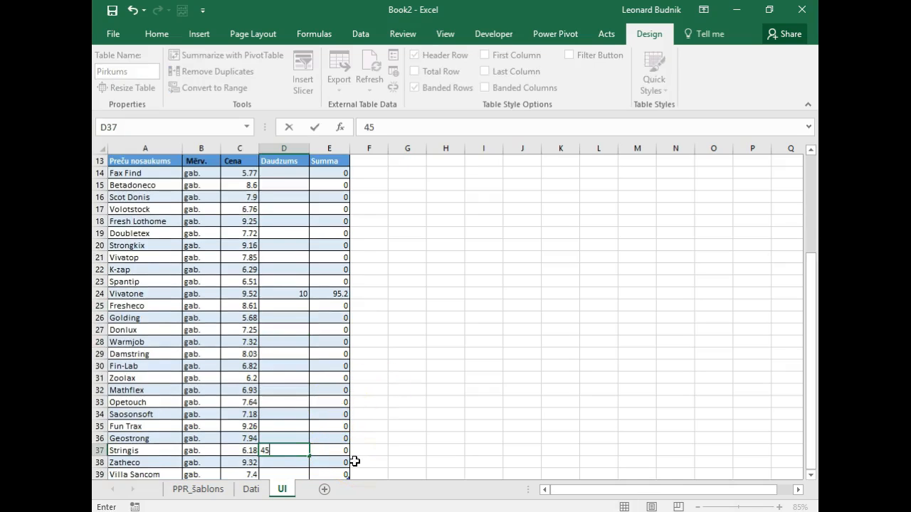
click(354, 462)
scroll(326, 449, down, 2)
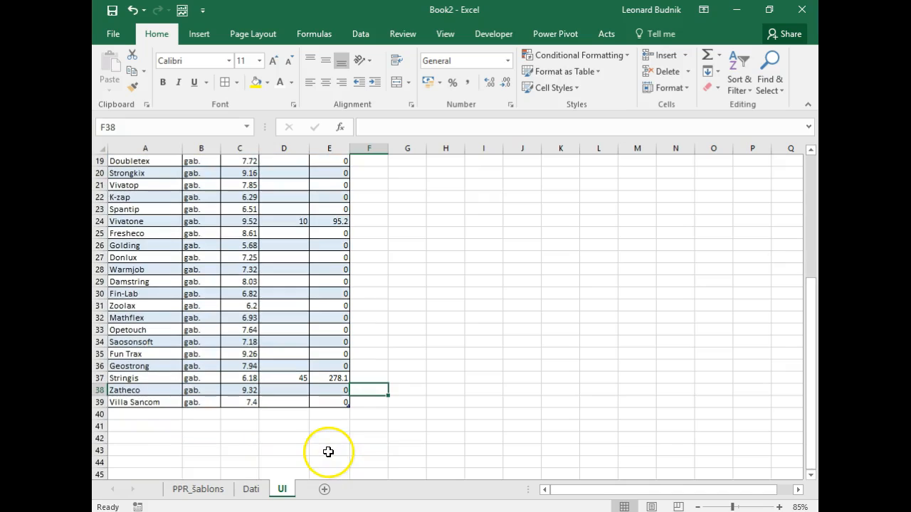
scroll(369, 426, up, 2)
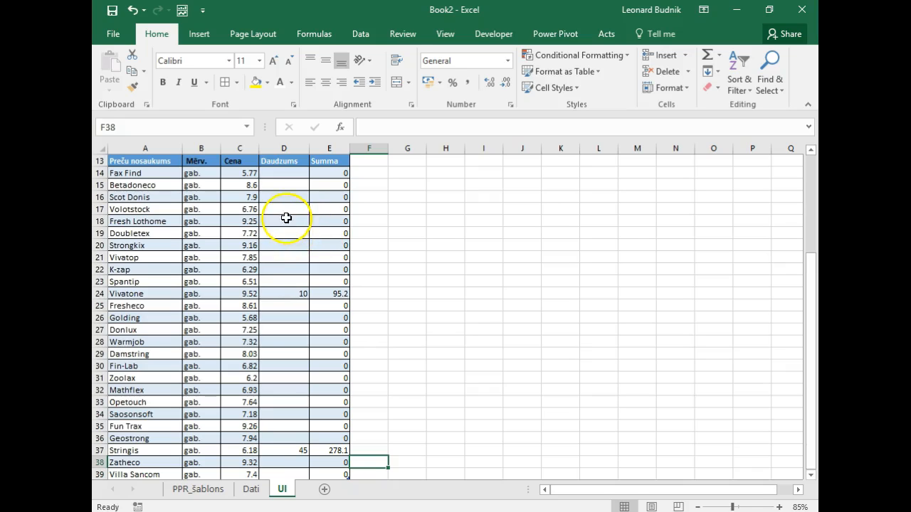
click(284, 210)
text(78)
key(Return)
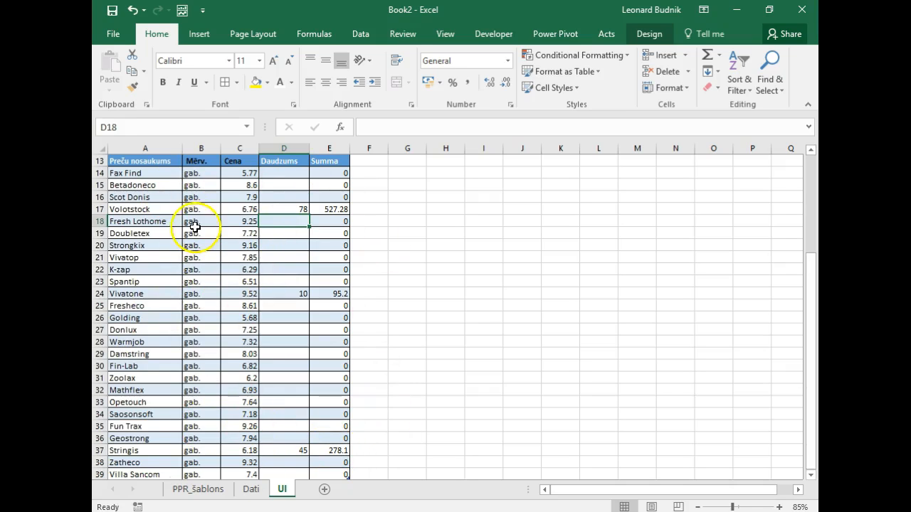
- Examine the Pirkums table's columns on the UI sheet against the goods section of the PPR_šablons sheet
click(305, 161)
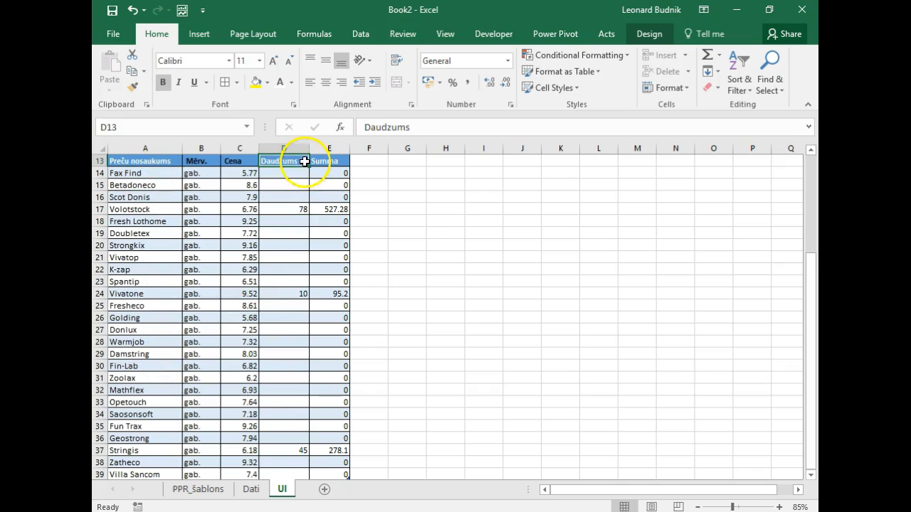
click(330, 341)
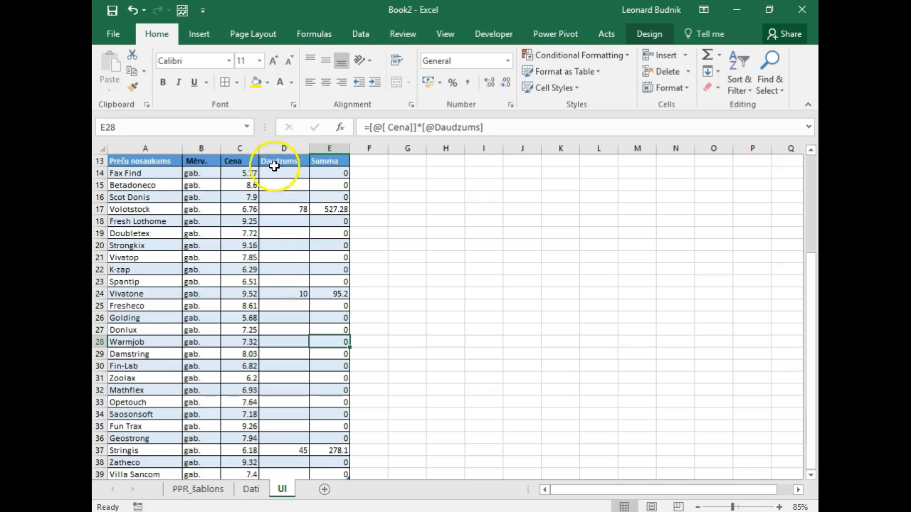
click(240, 318)
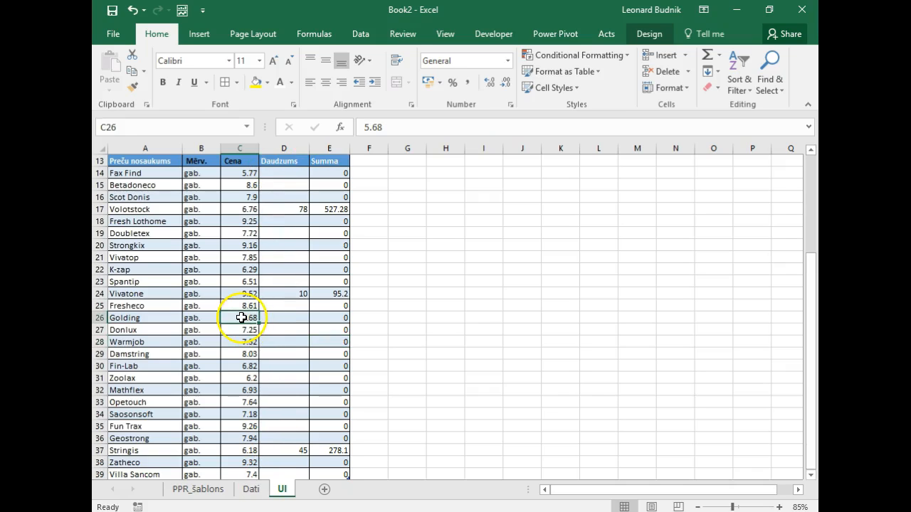
click(198, 489)
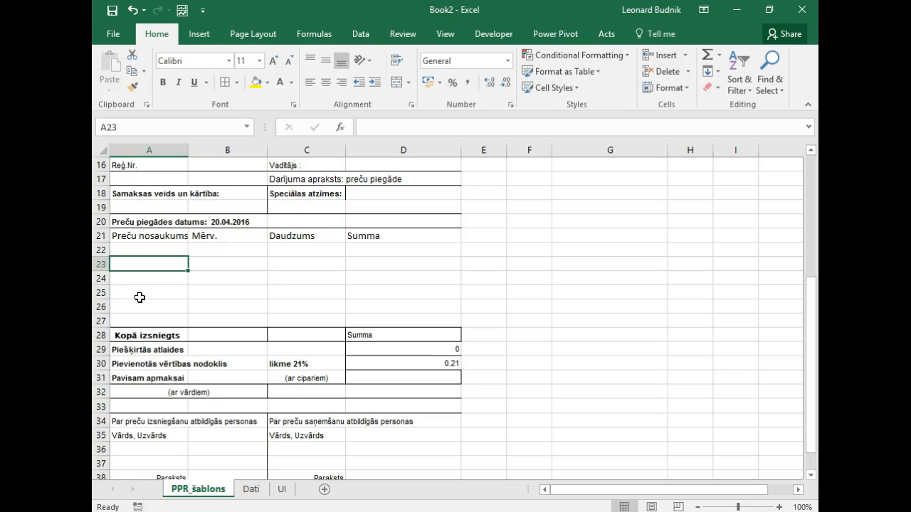
click(282, 488)
scroll(272, 412, down, 3)
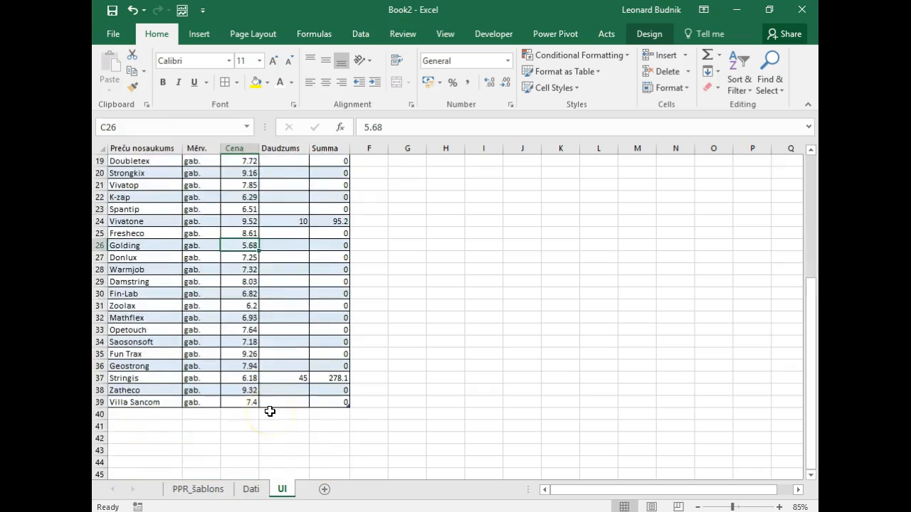
scroll(269, 410, up, 4)
scroll(190, 301, up, 2)
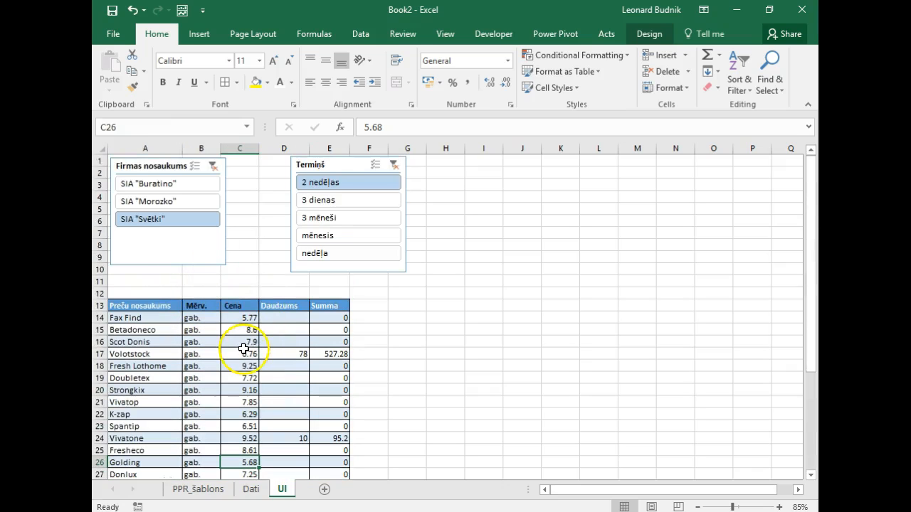
scroll(242, 345, down, 3)
scroll(244, 346, up, 2)
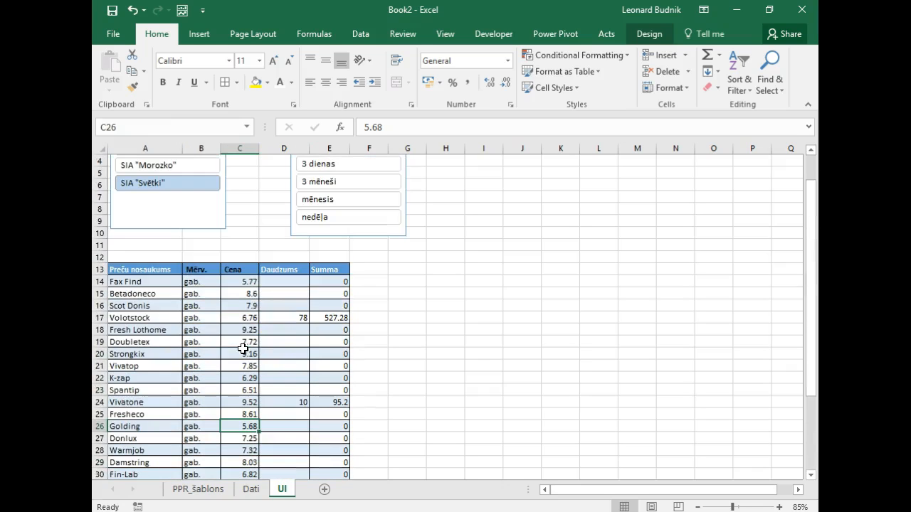
scroll(341, 299, up, 1)
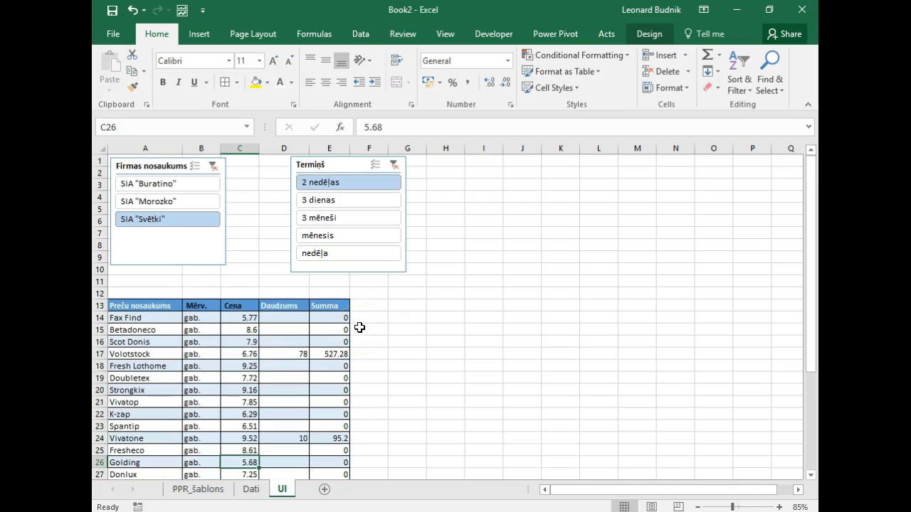
scroll(324, 341, down, 3)
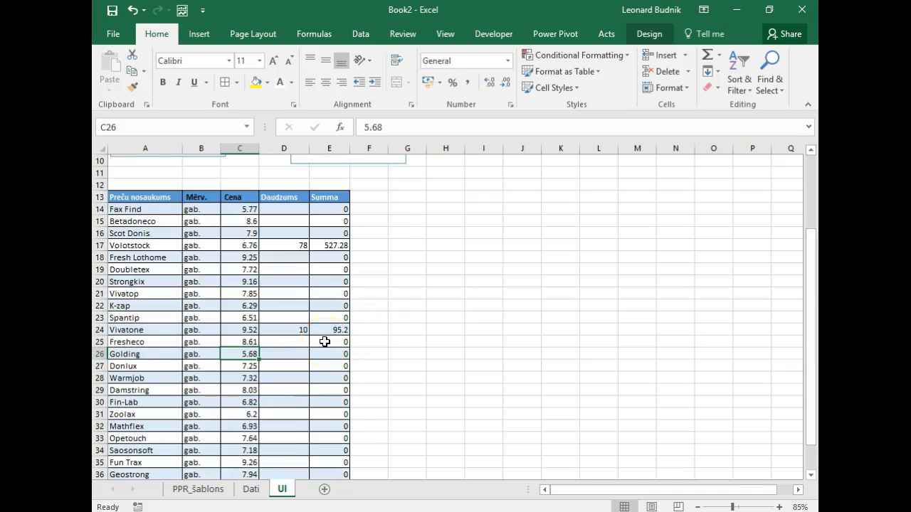
scroll(325, 341, down, 4)
scroll(324, 342, up, 4)
scroll(324, 342, down, 2)
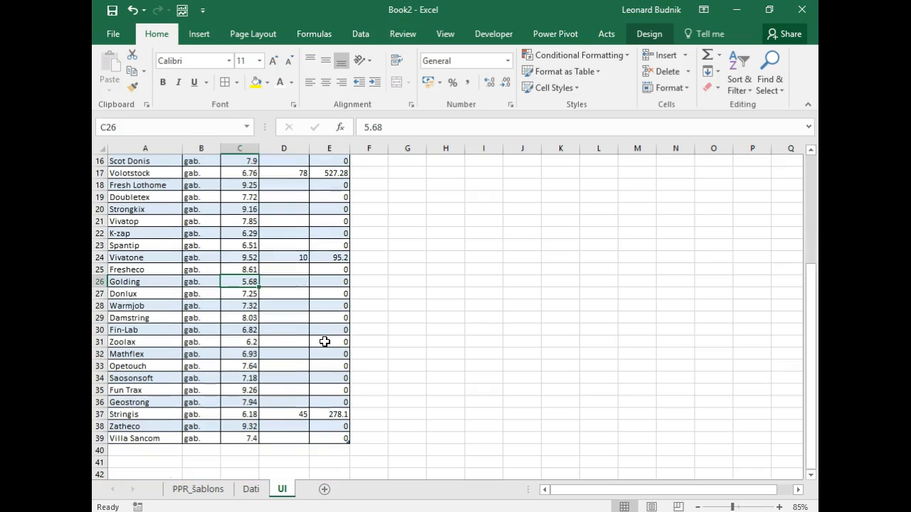
- Insert 25 blank rows at row 22 of the PPR_šablons sheet, in batches of 6, 12 and 7
click(196, 490)
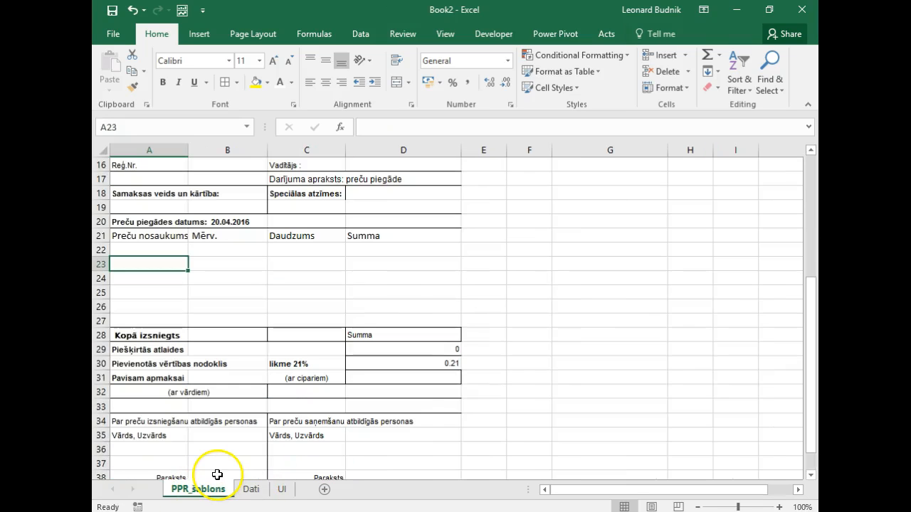
drag(102, 251, 98, 316)
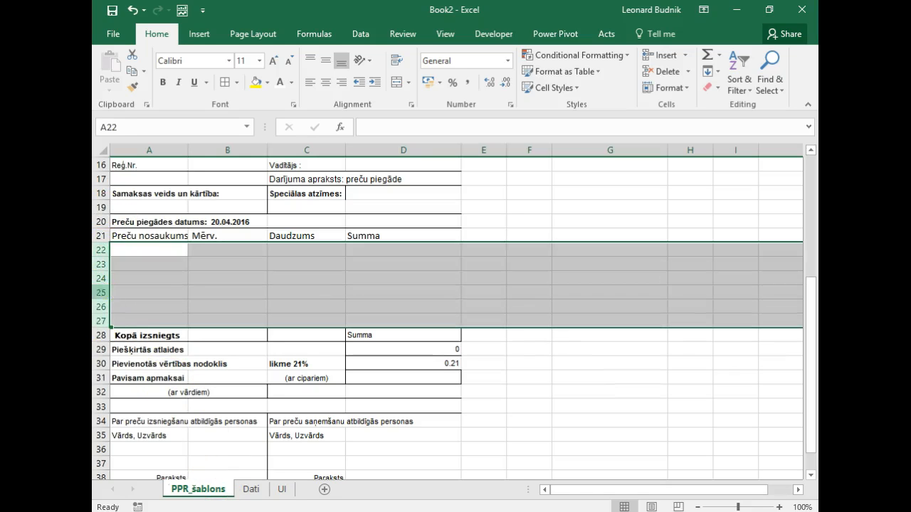
right_click(101, 263)
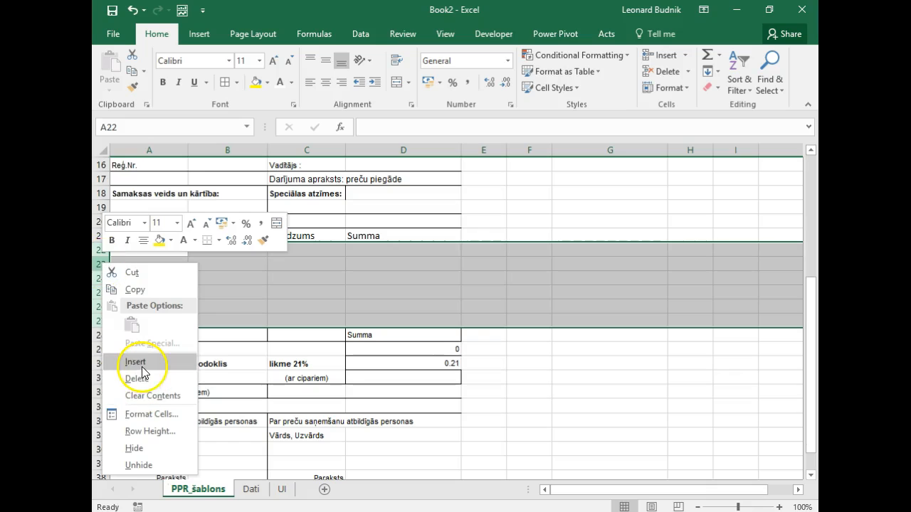
click(129, 360)
drag(102, 249, 97, 384)
right_click(100, 392)
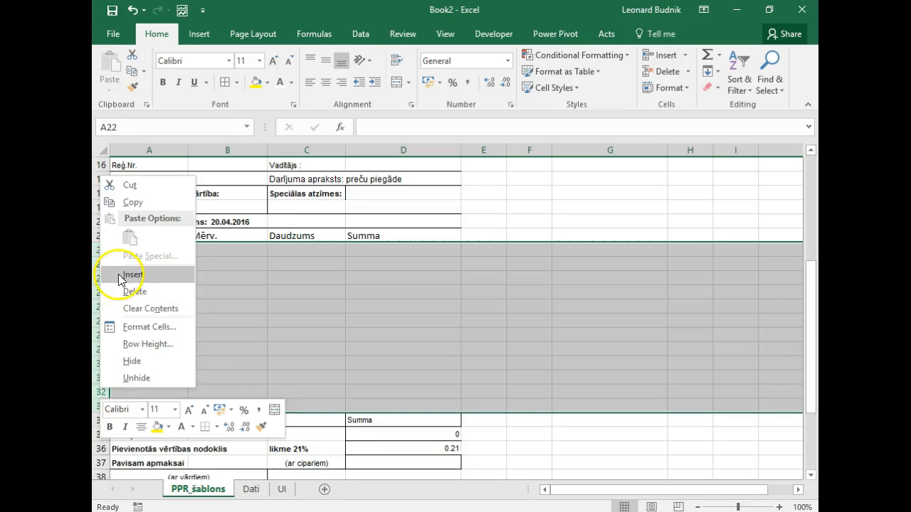
click(127, 274)
drag(96, 249, 102, 335)
right_click(98, 311)
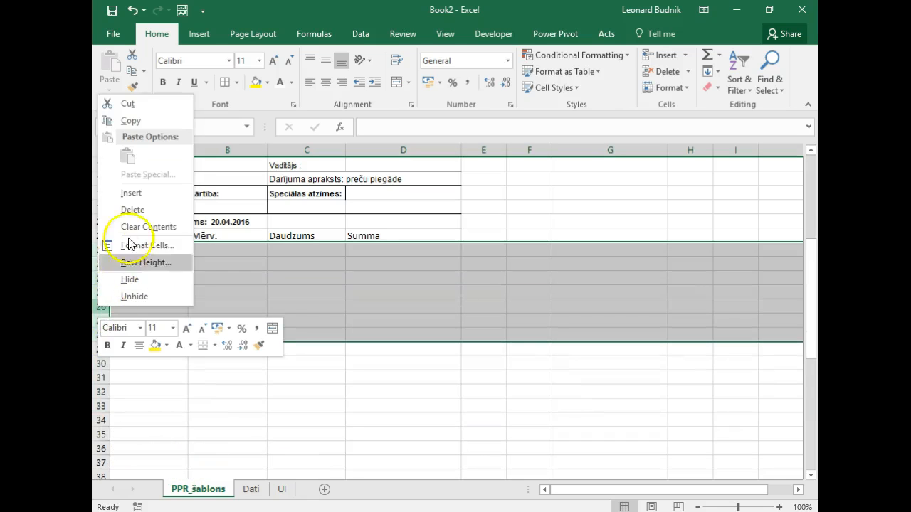
click(131, 193)
click(151, 250)
- Review the customer details block and the blank goods area down to the Kopā izsniegts row
scroll(150, 263, up, 4)
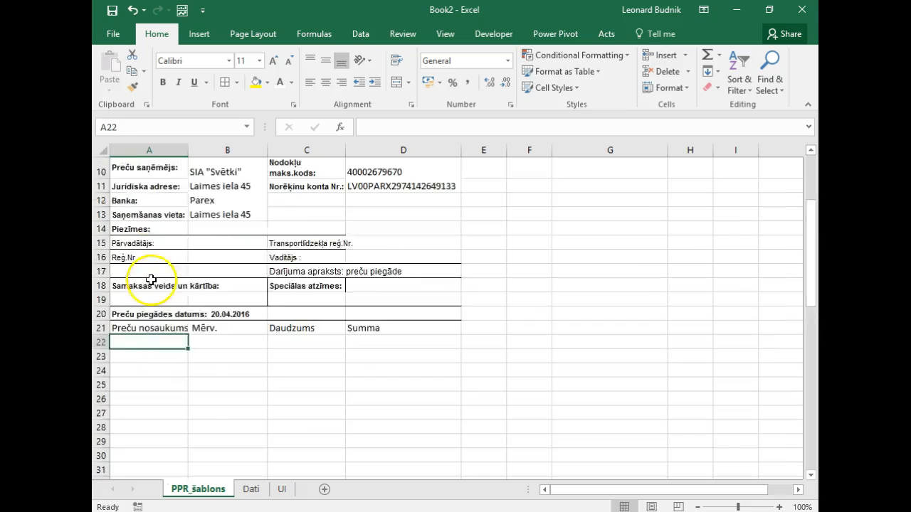
click(224, 260)
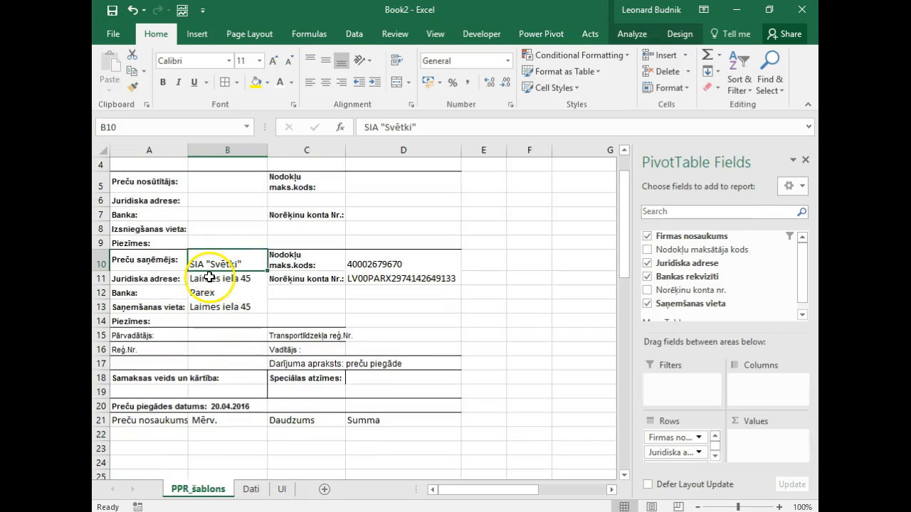
drag(205, 264, 203, 417)
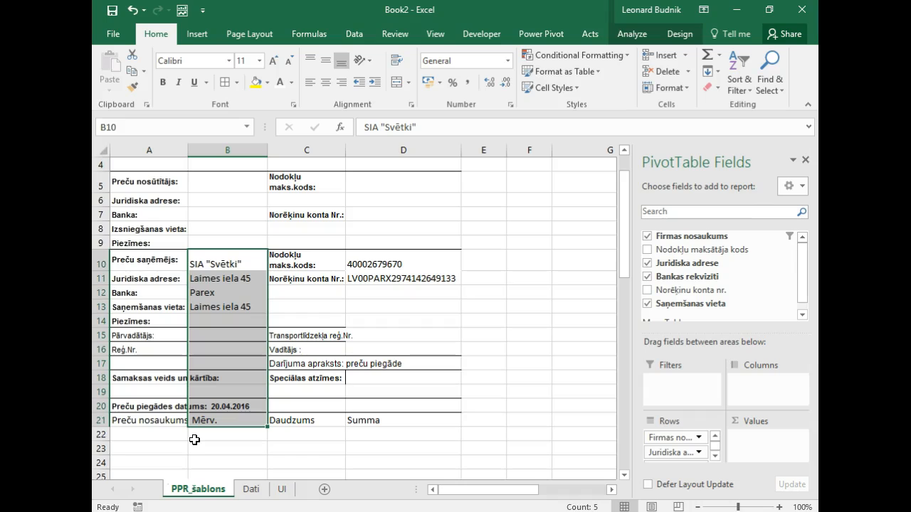
click(135, 434)
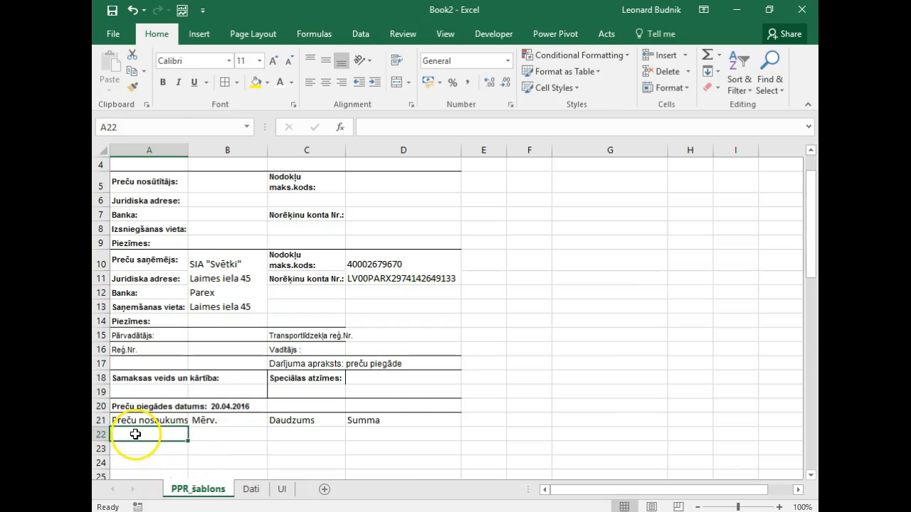
scroll(135, 434, down, 5)
scroll(135, 434, up, 1)
drag(173, 256, 399, 389)
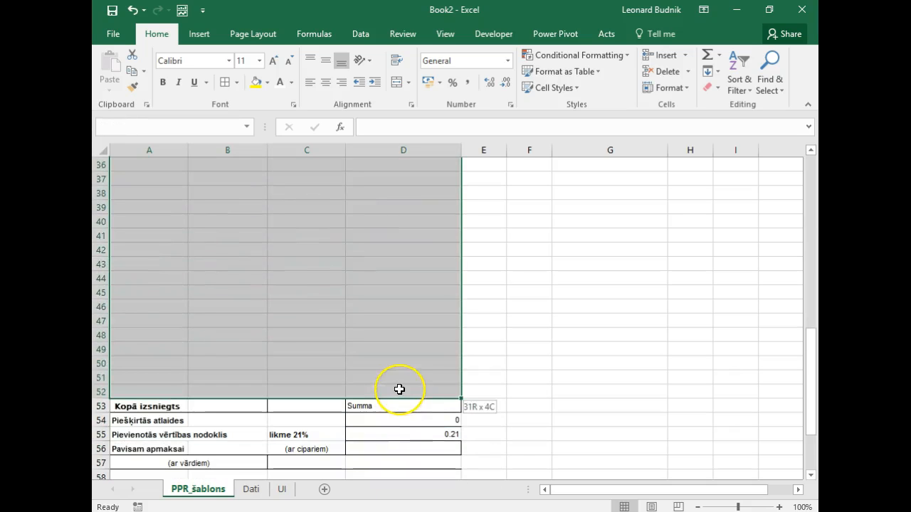
scroll(400, 389, up, 6)
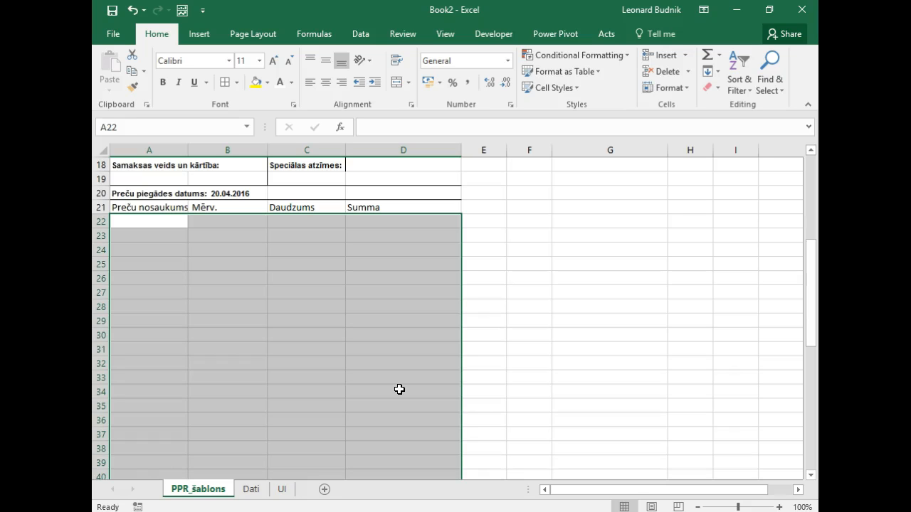
click(315, 340)
scroll(316, 341, down, 5)
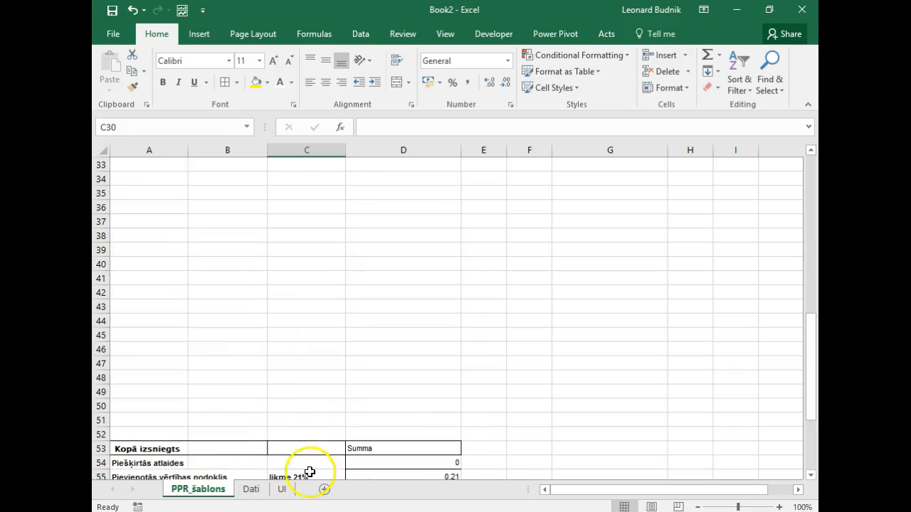
scroll(224, 386, up, 3)
- Copy the Preču nosaukums column from the Pirkums table and paste it without formatting at A21 of PPR_šablons
click(281, 489)
click(161, 241)
key(ctrl+Up)
key(ctrl+shift+Down)
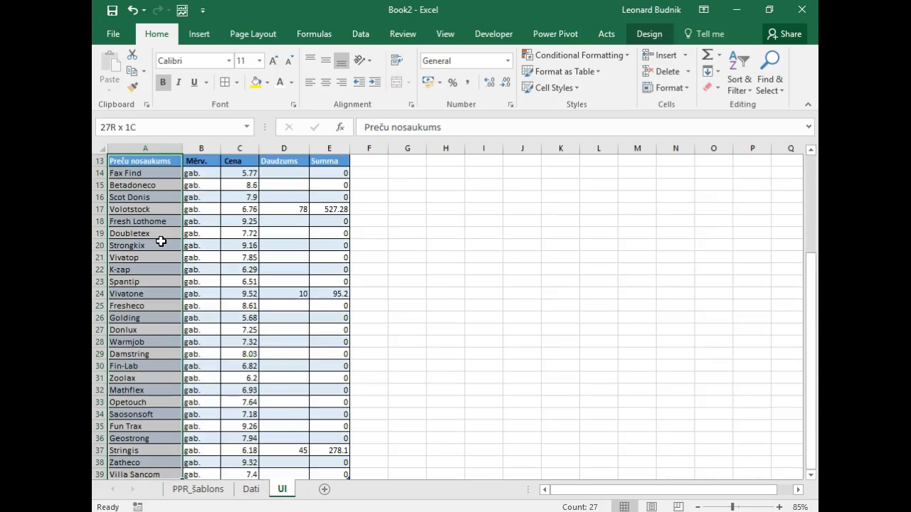
key(ctrl+c)
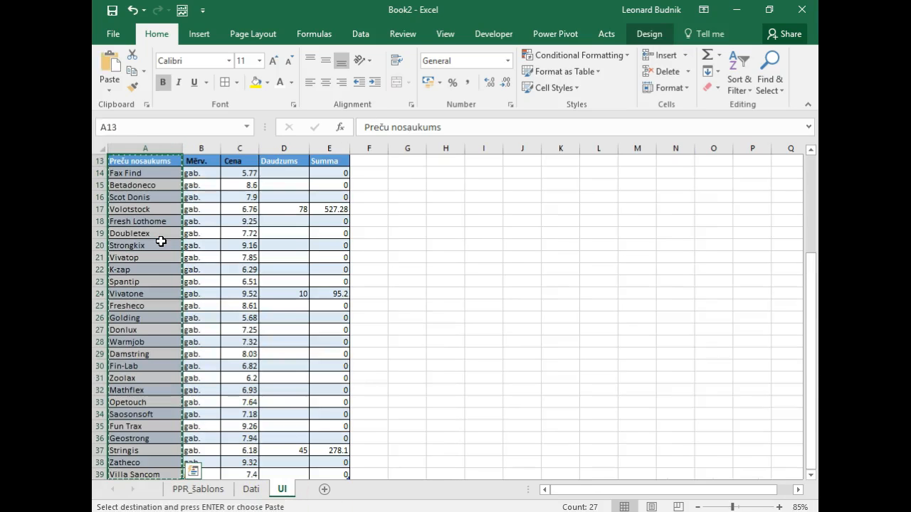
key(ctrl+shift+Right)
click(203, 490)
scroll(149, 352, up, 5)
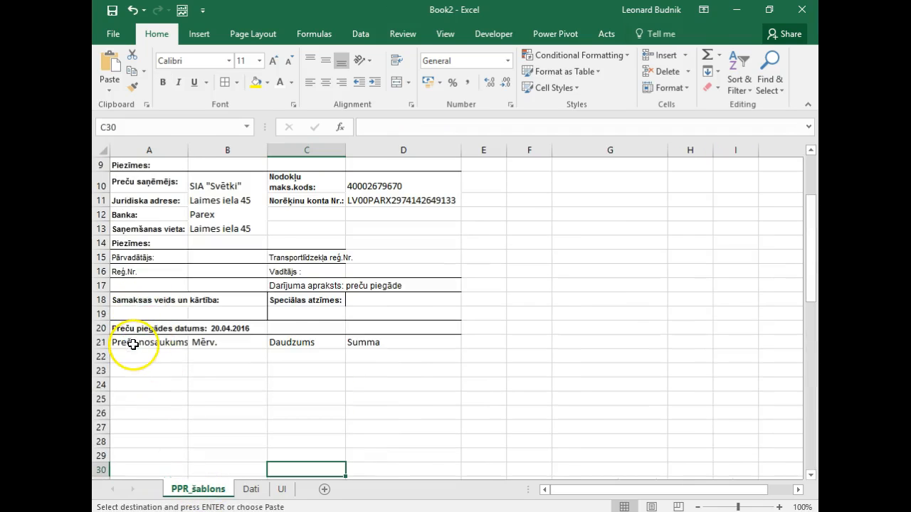
right_click(134, 344)
click(199, 100)
- Delete the surplus blank rows 49 to 52 between the pasted goods list and the Kopā izsniegts row
scroll(245, 302, down, 6)
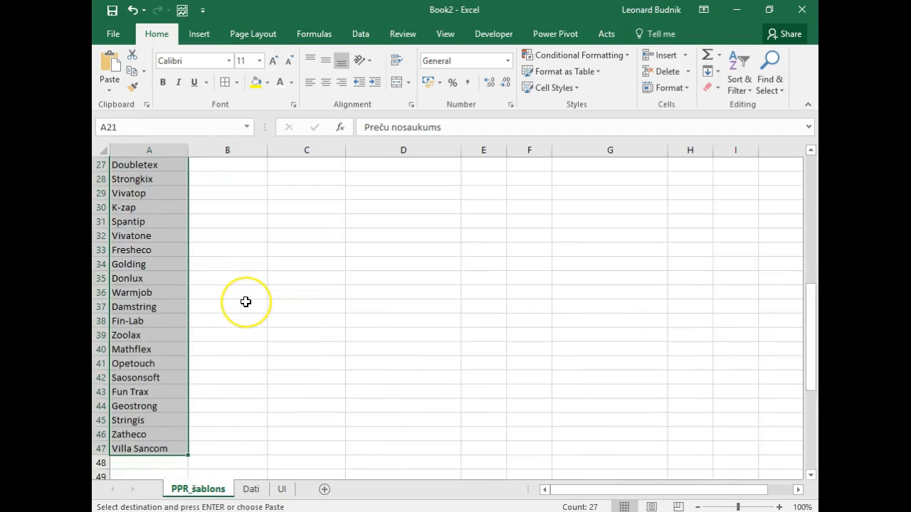
scroll(246, 302, down, 4)
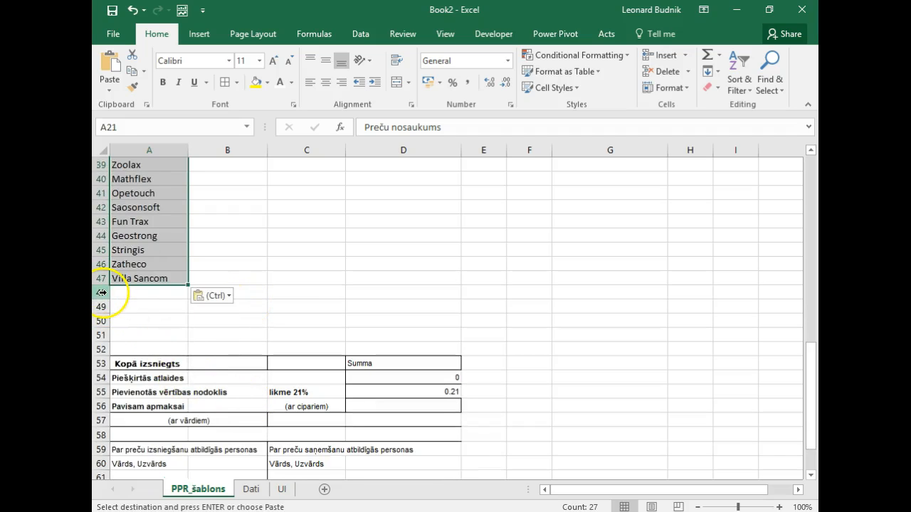
drag(102, 304, 107, 349)
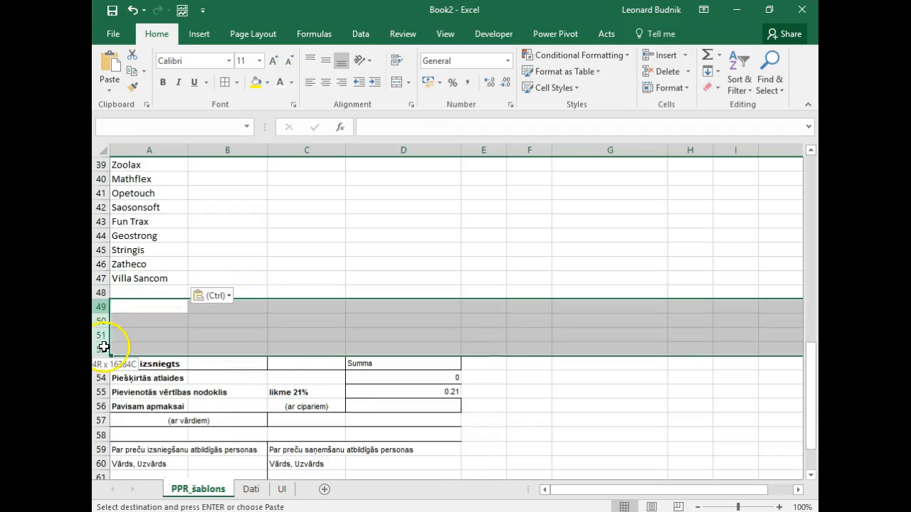
right_click(107, 348)
click(137, 236)
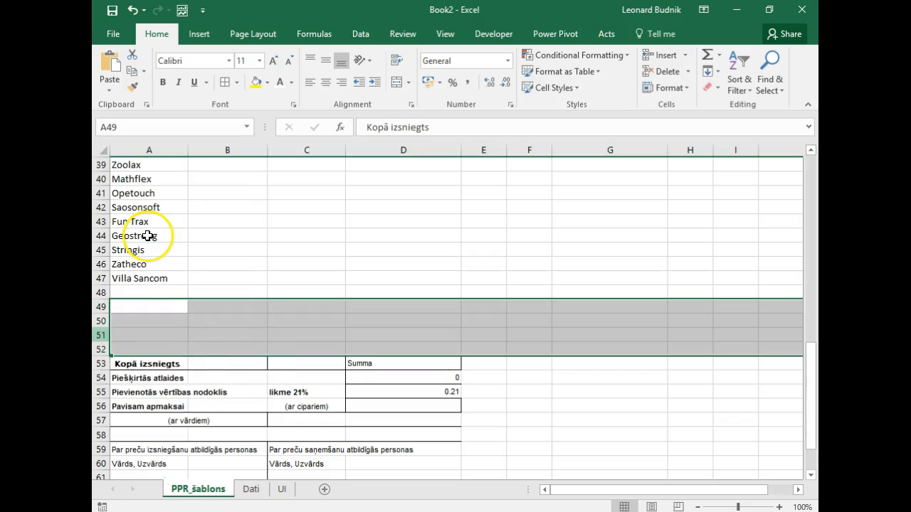
click(152, 282)
click(153, 294)
- Clear the pasted goods names from column A and the Mērv., Daudzums and Summa headers from row 21
scroll(169, 303, up, 10)
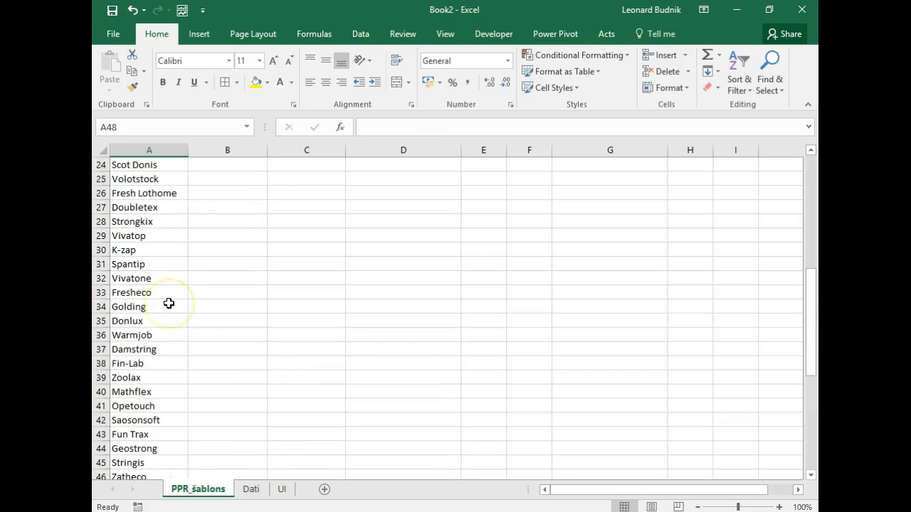
click(146, 342)
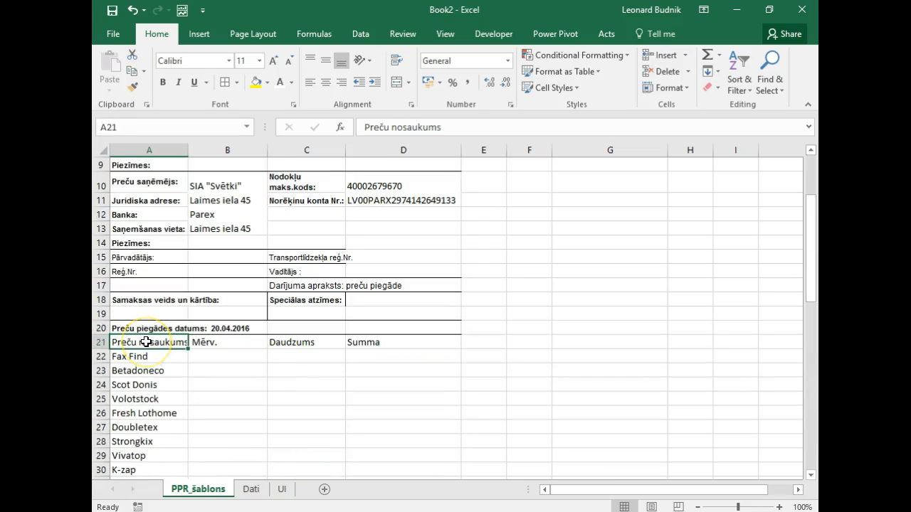
key(ctrl+shift+Down)
scroll(146, 342, up, 5)
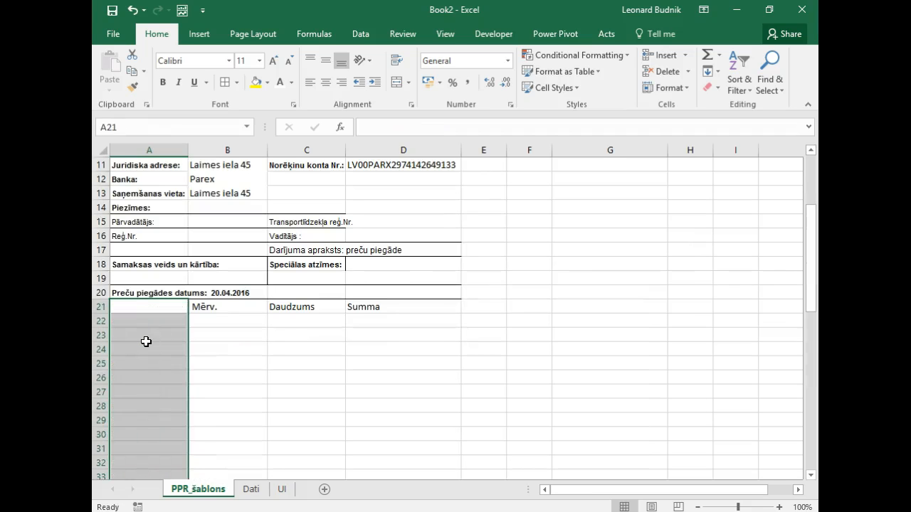
drag(194, 308, 449, 320)
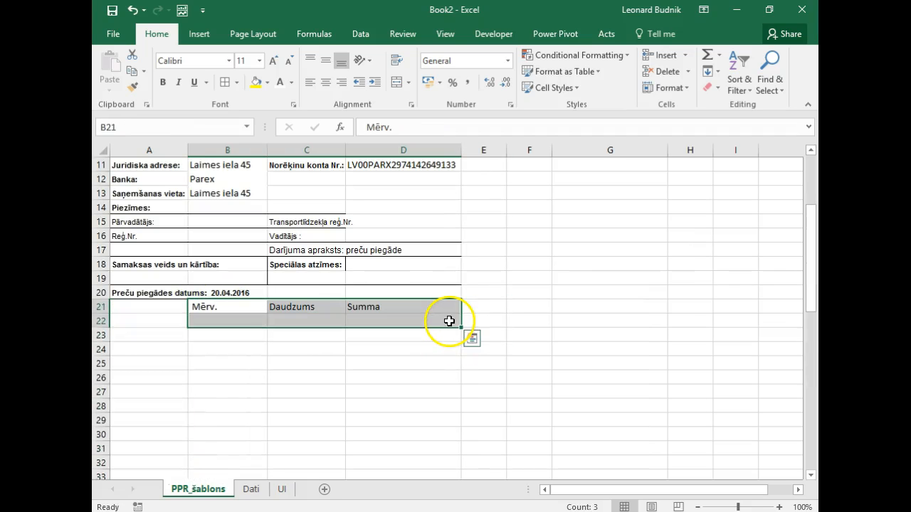
click(178, 349)
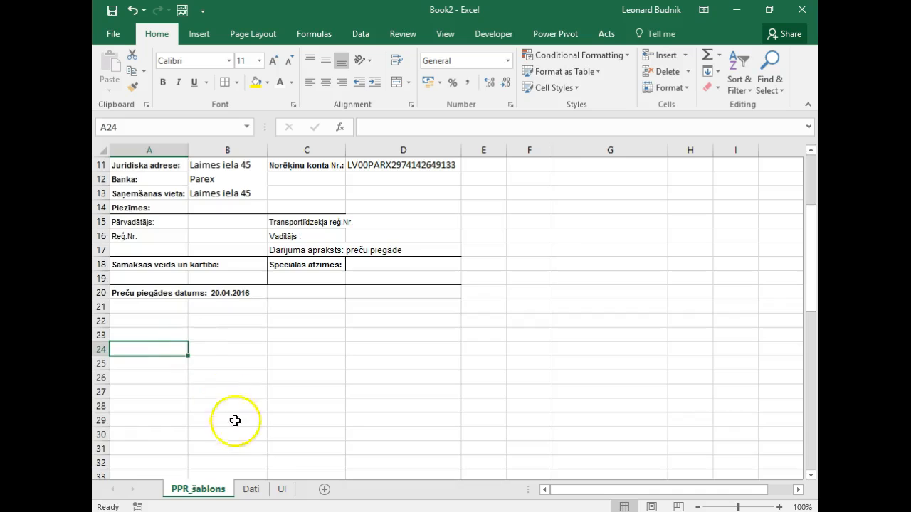
- Create a PivotTable from the Pirkums table on the existing UI sheet, located at cell H13
click(283, 488)
click(274, 240)
scroll(275, 240, up, 2)
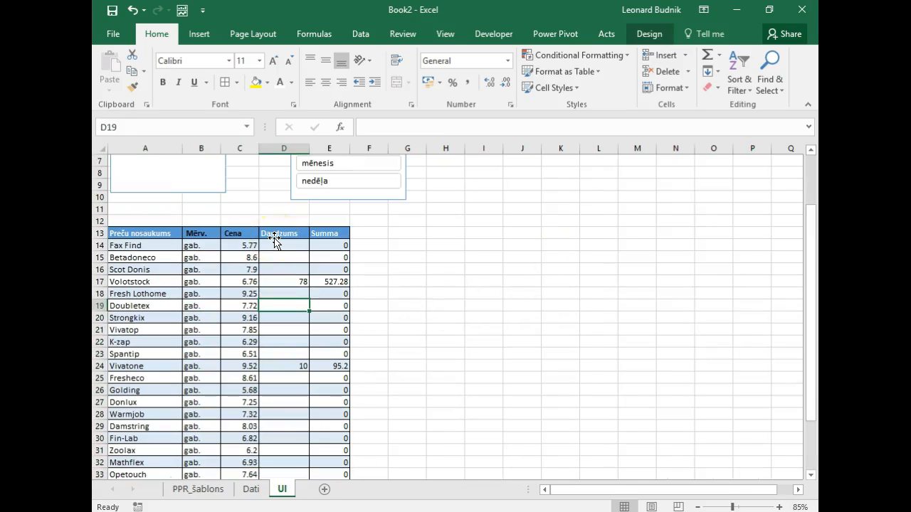
click(234, 255)
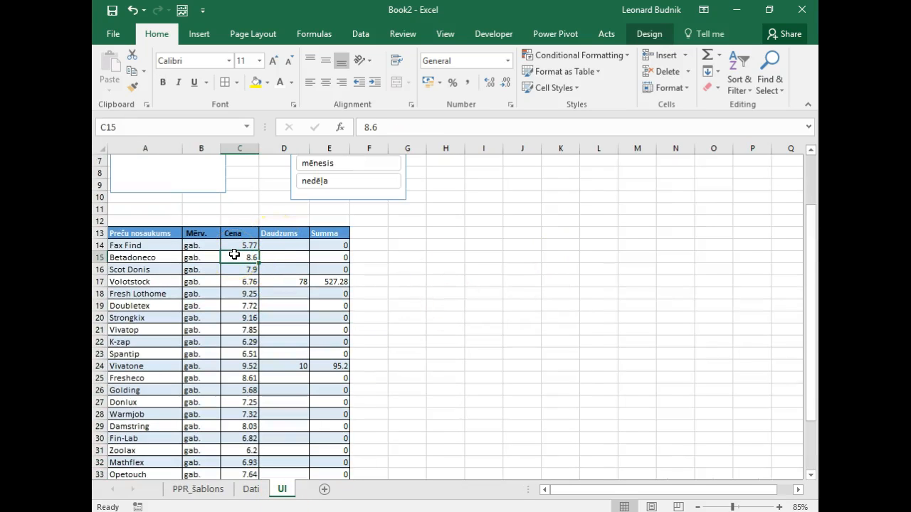
key(alt+n)
key(v)
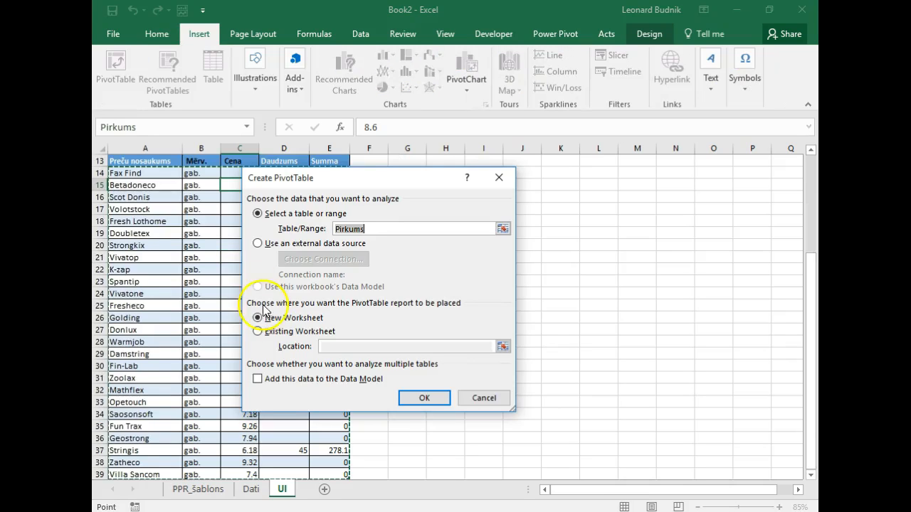
click(258, 331)
drag(335, 179, 197, 203)
click(445, 161)
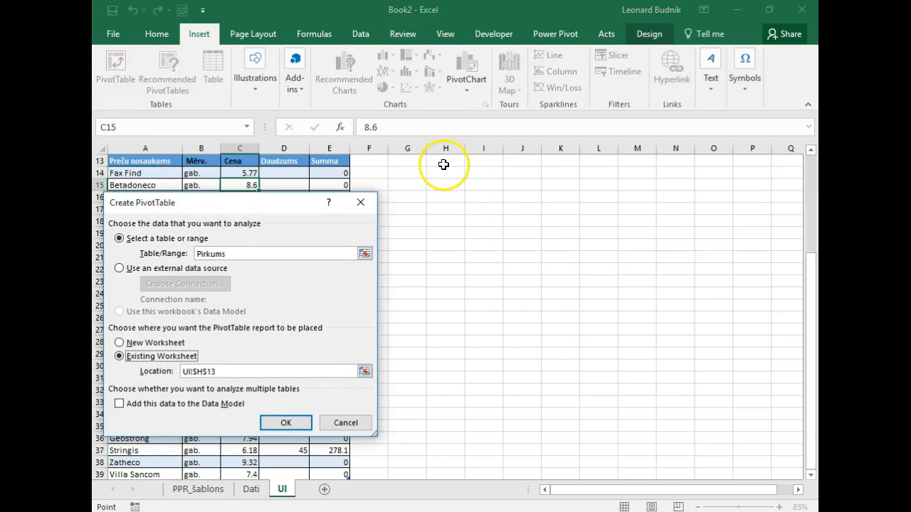
click(287, 423)
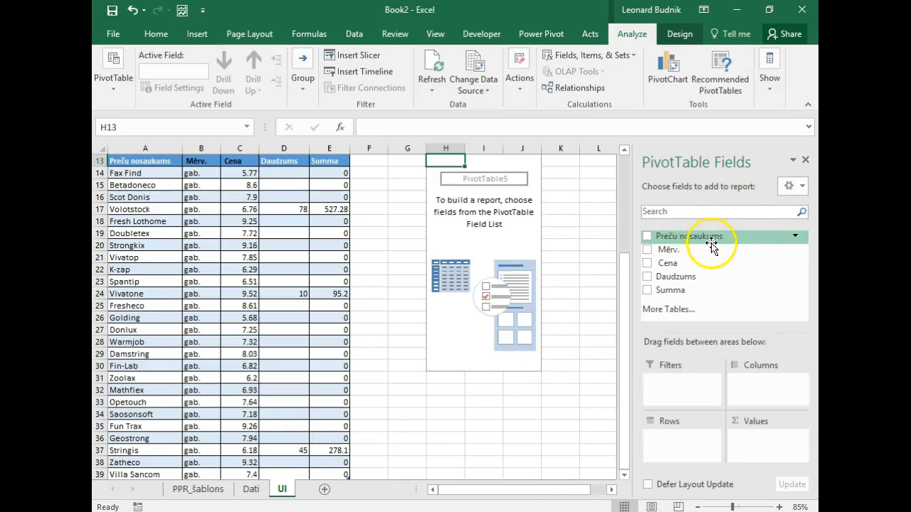
- Add Preču nosaukums to the pivot table's rows and Cena, Daudzums and Summa to its values
drag(708, 240, 687, 441)
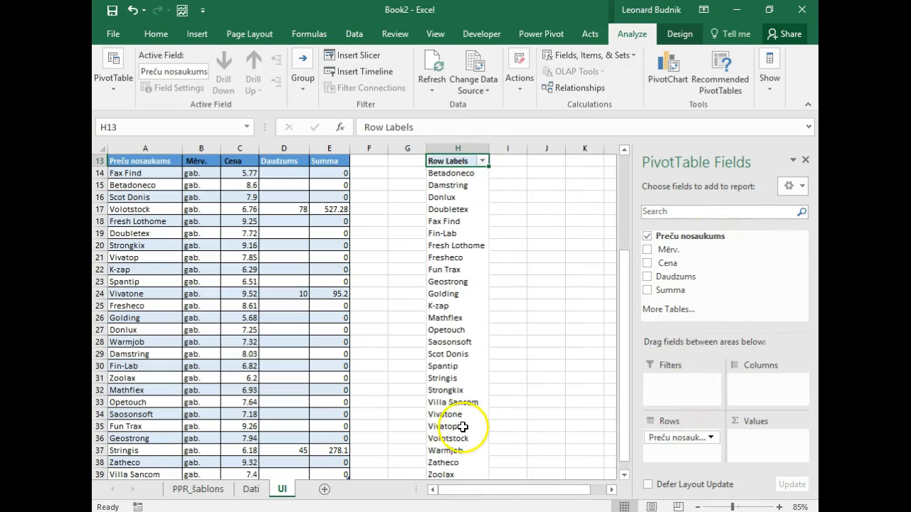
scroll(463, 417, down, 3)
scroll(464, 417, up, 5)
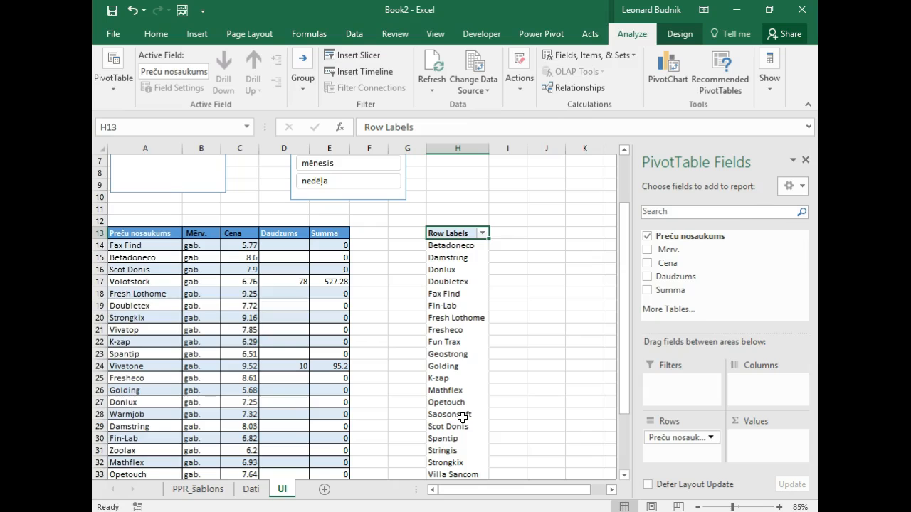
scroll(437, 372, down, 2)
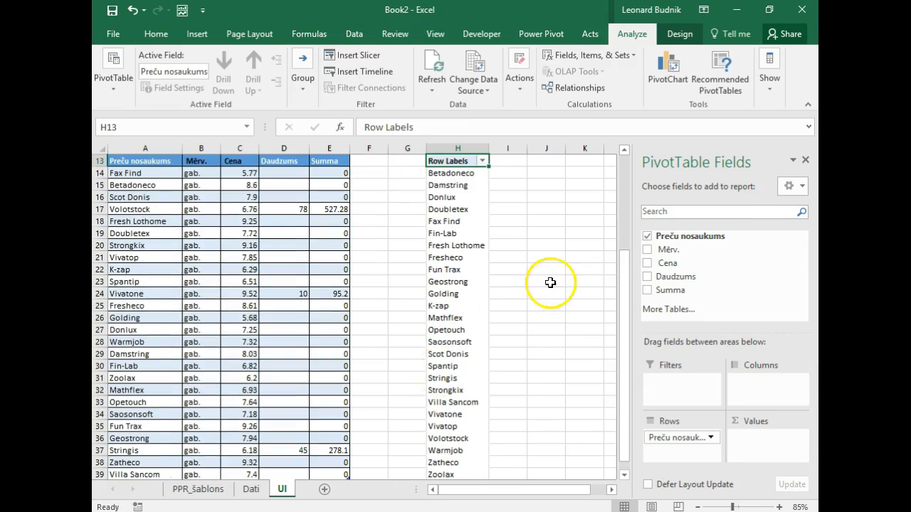
drag(668, 263, 774, 455)
drag(676, 291, 778, 461)
mouse_move(579, 489)
mouse_down()
mouse_move(577, 497)
mouse_move(590, 488)
mouse_up()
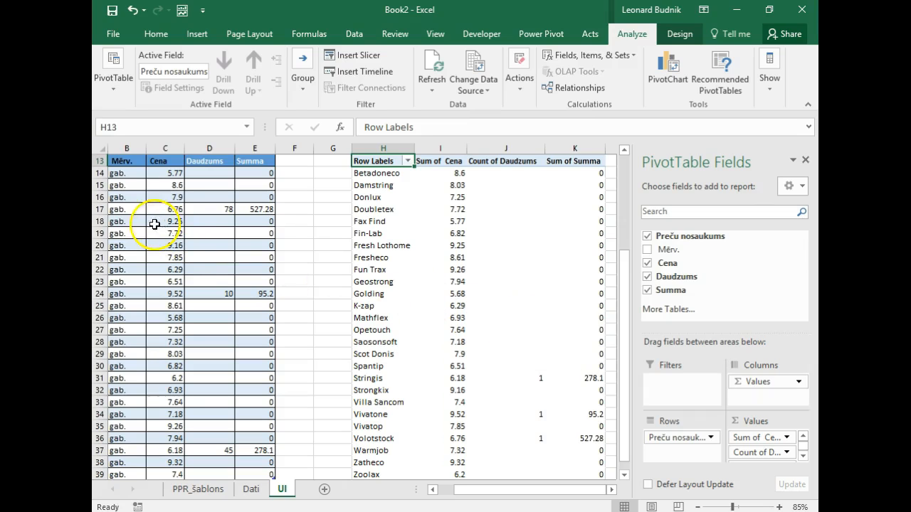
- Compare the goods rows of the new pivot table with the rows of the Pirkums table
click(387, 211)
click(370, 233)
click(357, 282)
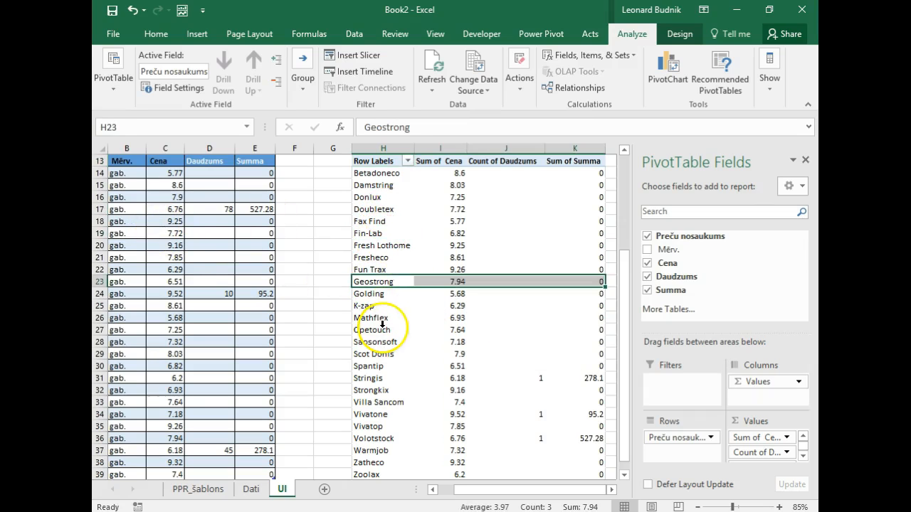
click(357, 294)
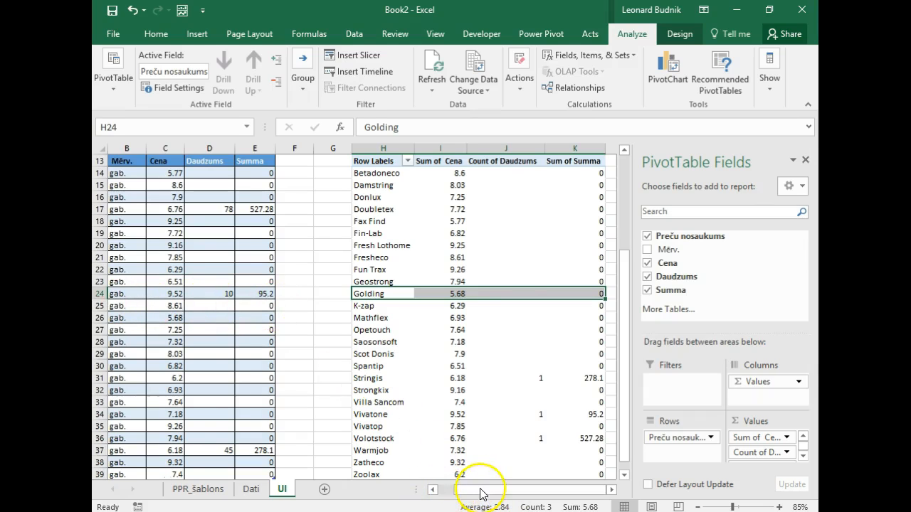
click(431, 490)
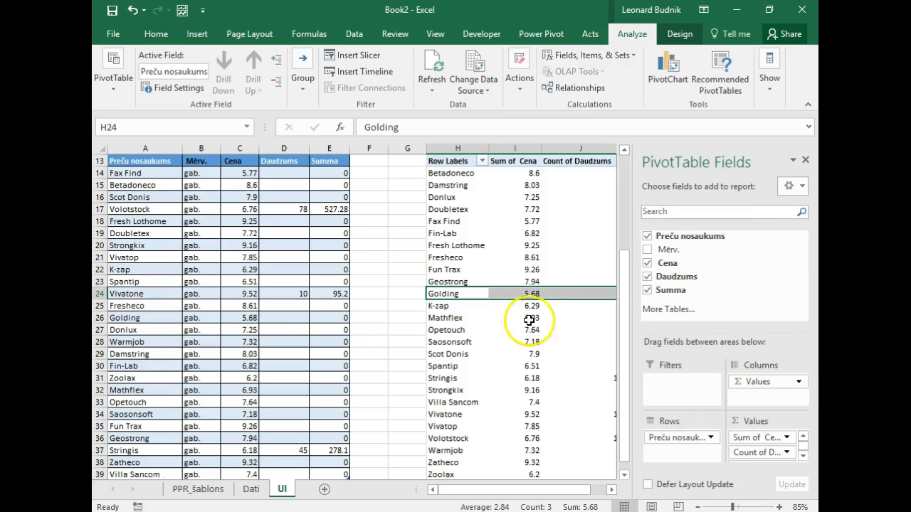
mouse_move(528, 293)
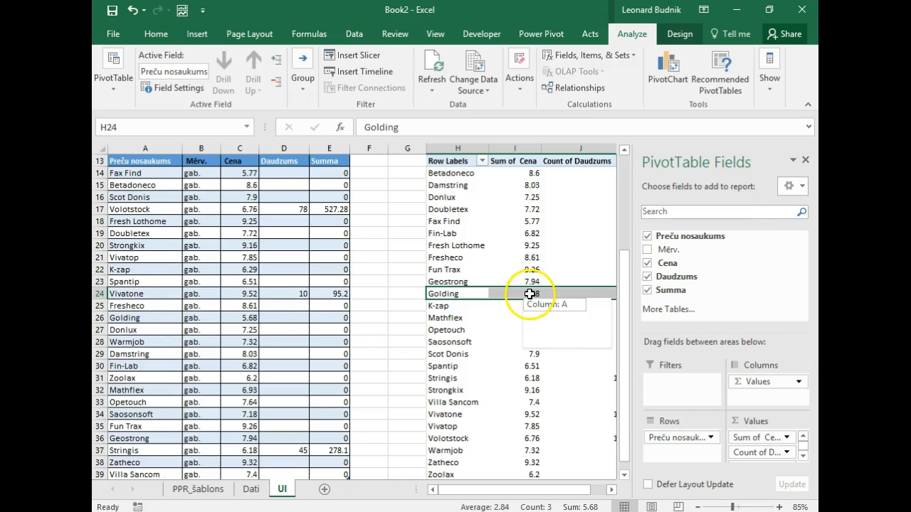
click(233, 210)
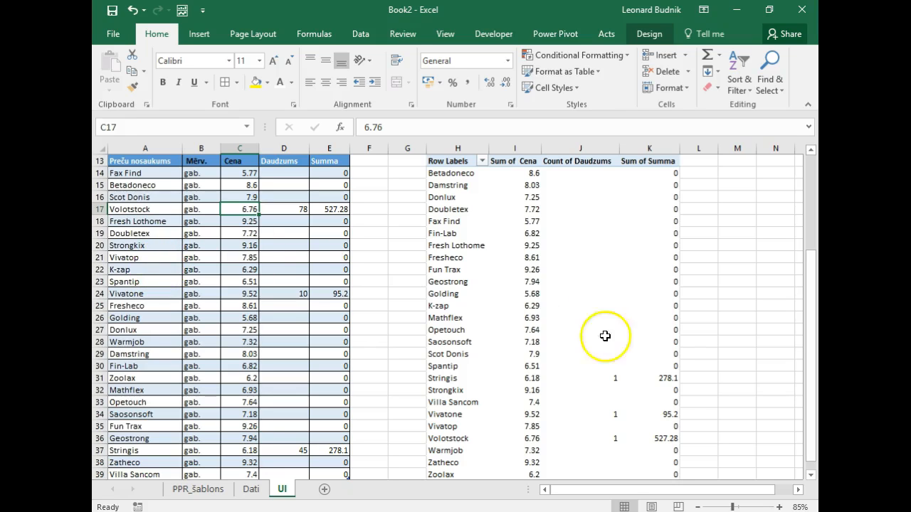
- Summarize the pivot table's Daudzums values by Sum instead of Count and check the ordered goods rows
click(534, 173)
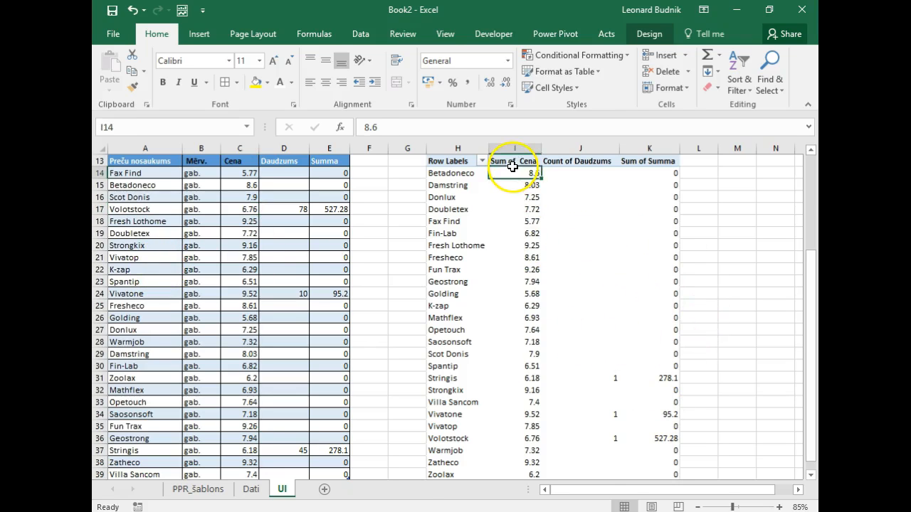
click(573, 172)
right_click(572, 173)
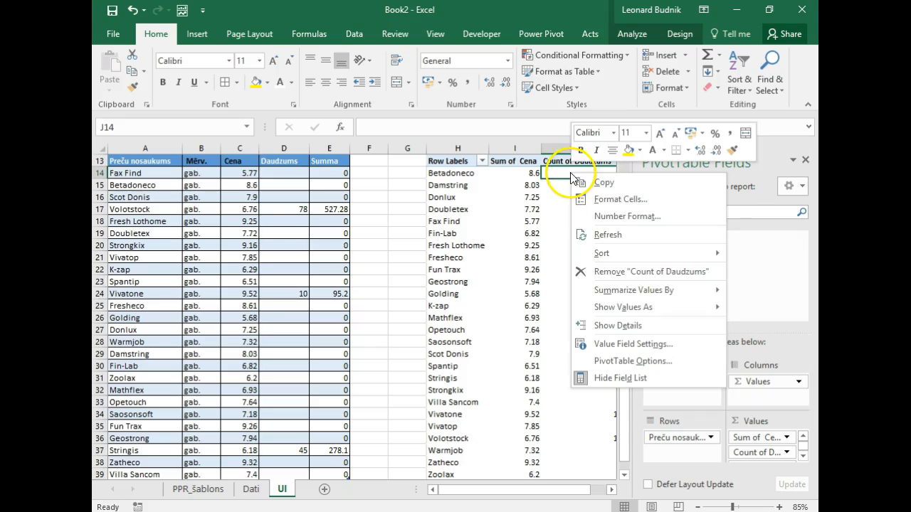
mouse_move(577, 293)
click(504, 291)
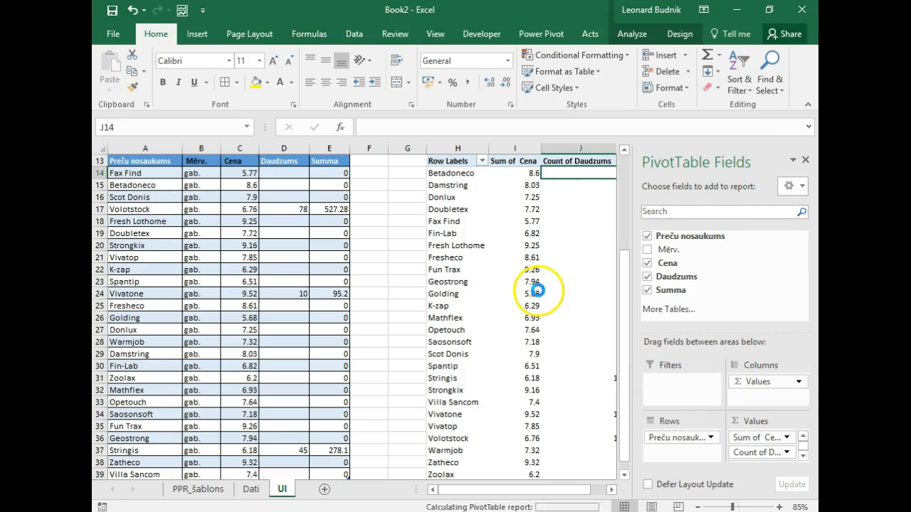
click(578, 245)
scroll(578, 328, down, 4)
scroll(577, 334, up, 6)
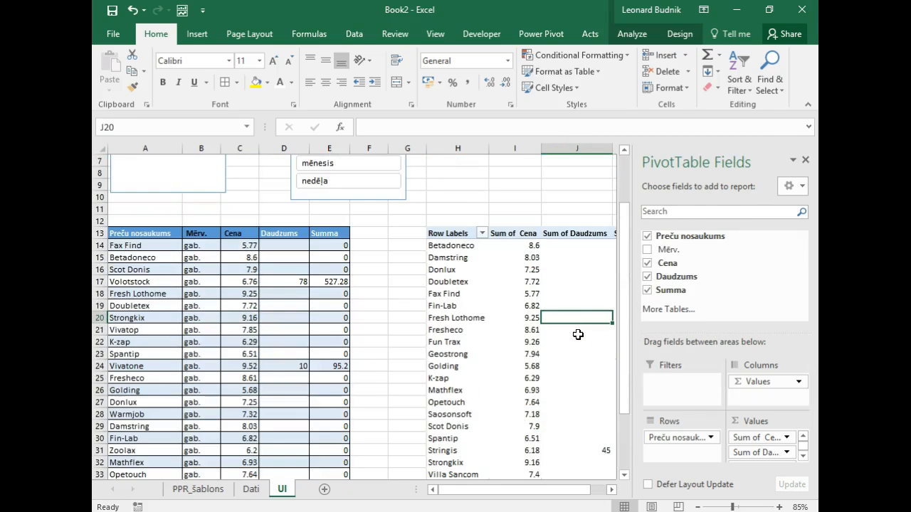
click(611, 490)
scroll(577, 451, down, 4)
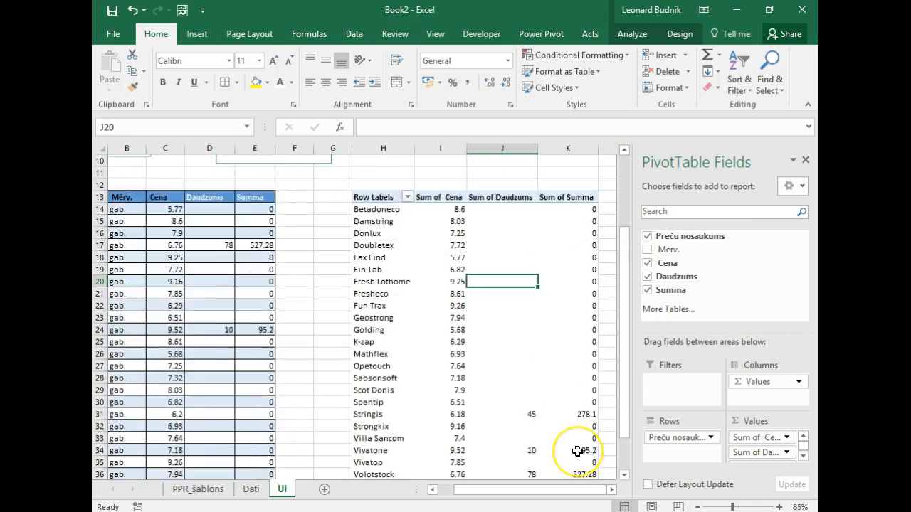
scroll(577, 451, up, 4)
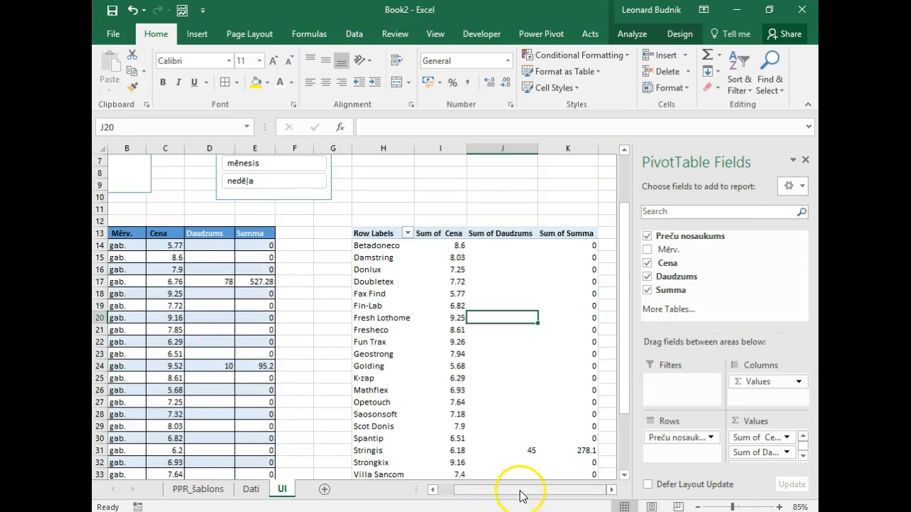
drag(519, 490, 481, 491)
- Show the goods pivot table in tabular form
click(503, 367)
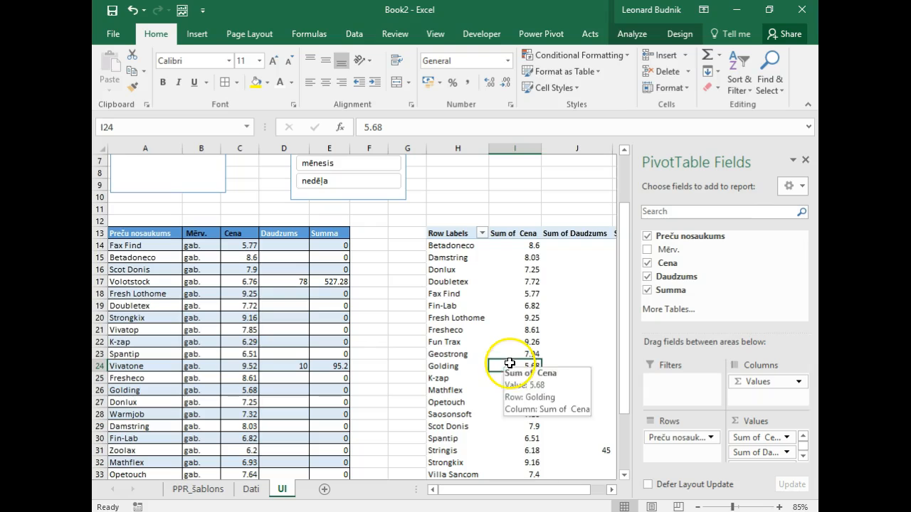
click(679, 33)
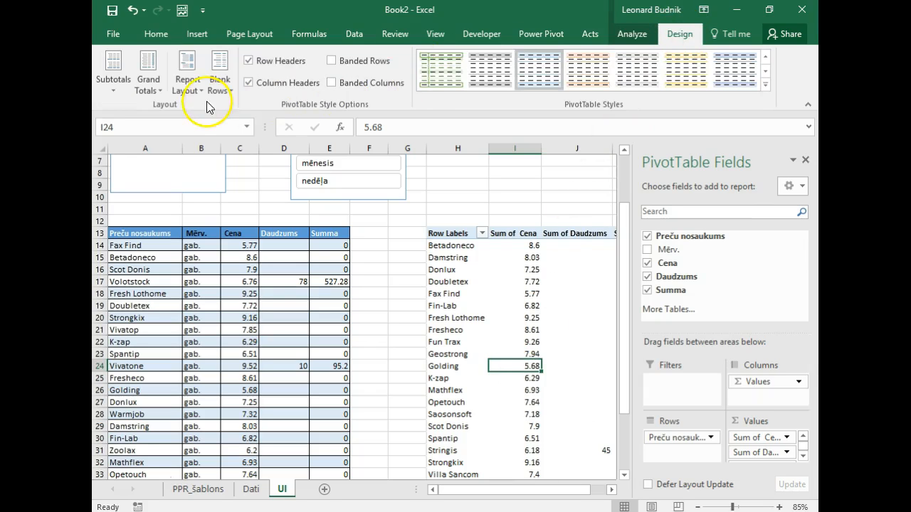
click(187, 80)
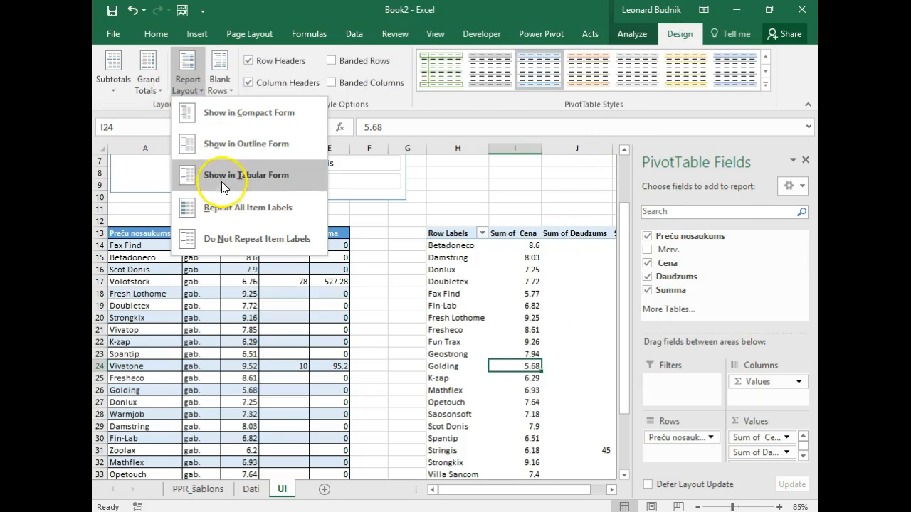
click(244, 175)
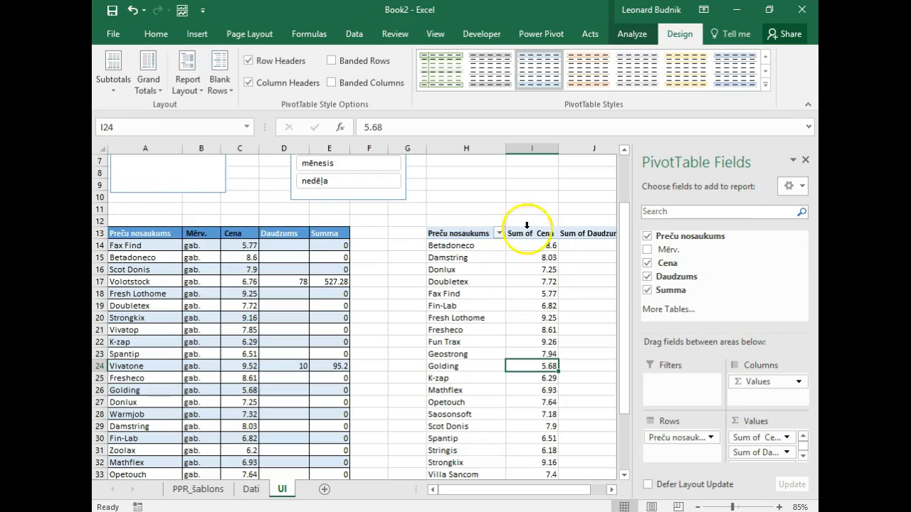
click(462, 233)
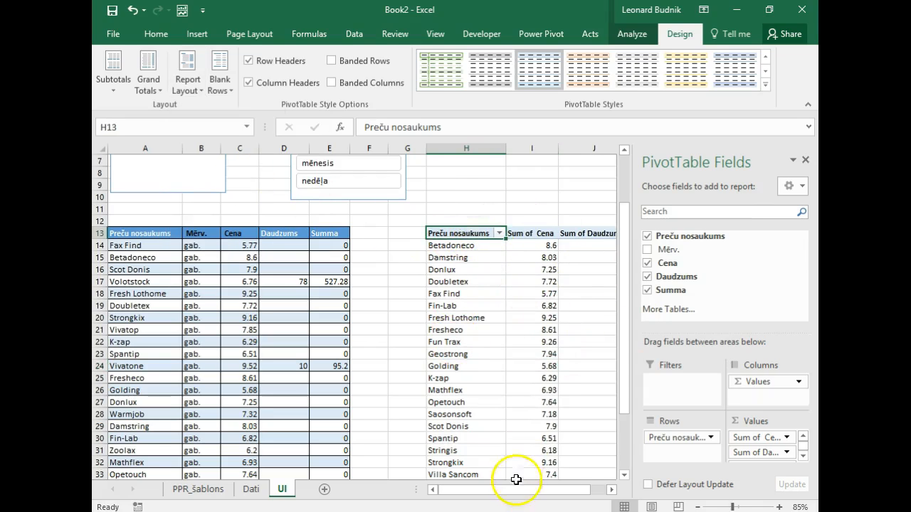
drag(592, 492, 605, 492)
click(428, 289)
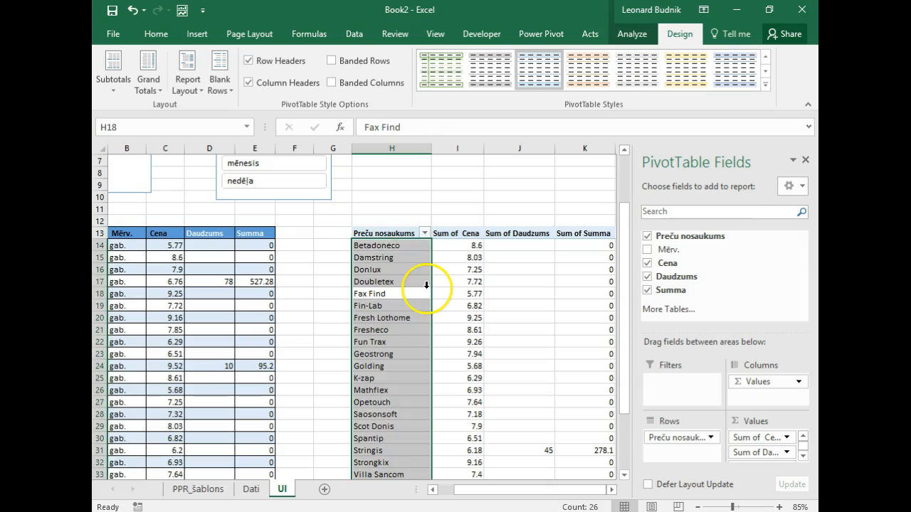
- Turn off the goods pivot table's grand totals for rows and columns
click(391, 247)
click(155, 85)
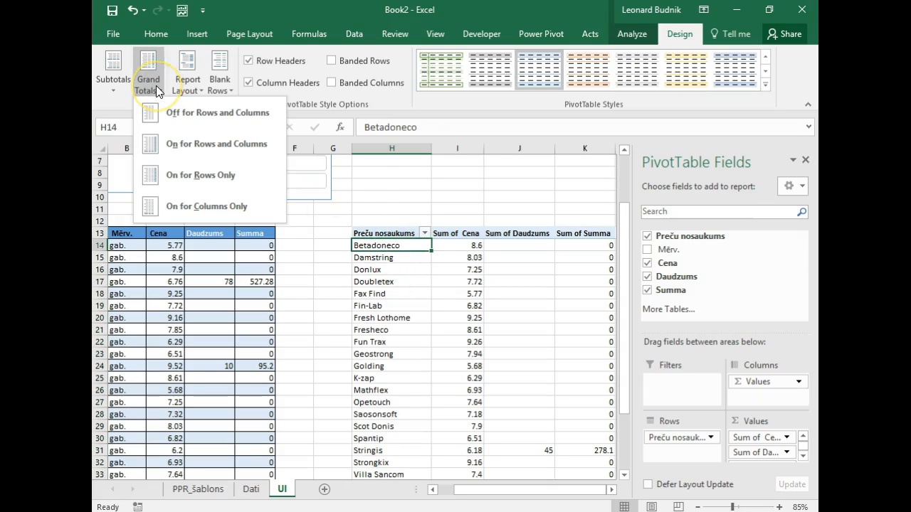
click(353, 325)
scroll(384, 331, down, 4)
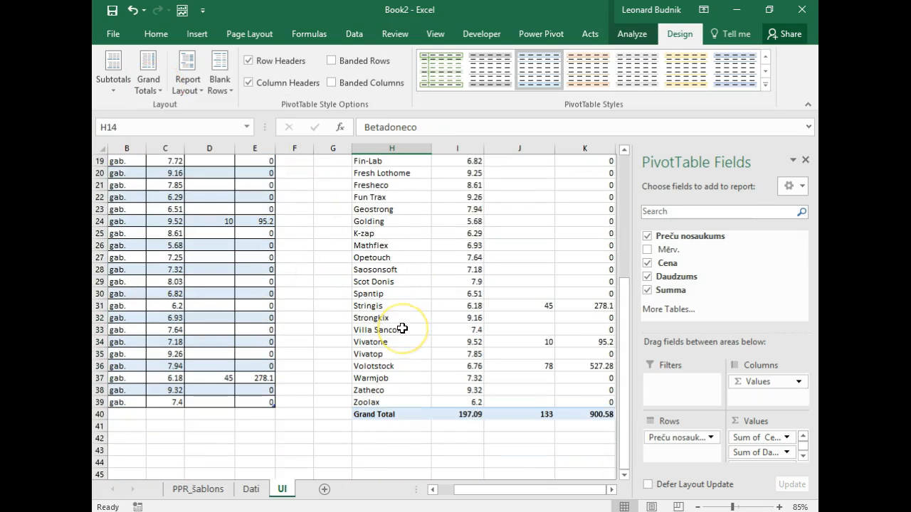
scroll(402, 328, up, 6)
scroll(402, 328, down, 6)
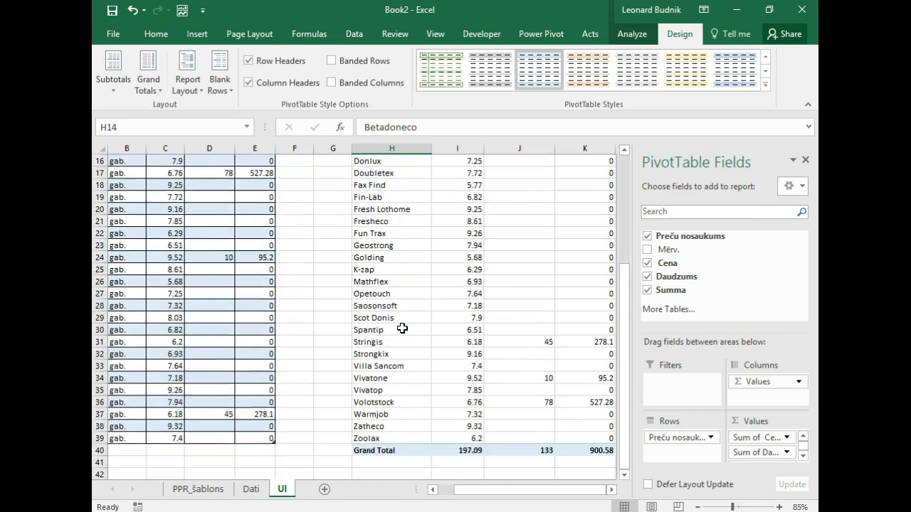
scroll(402, 328, down, 1)
scroll(402, 328, up, 6)
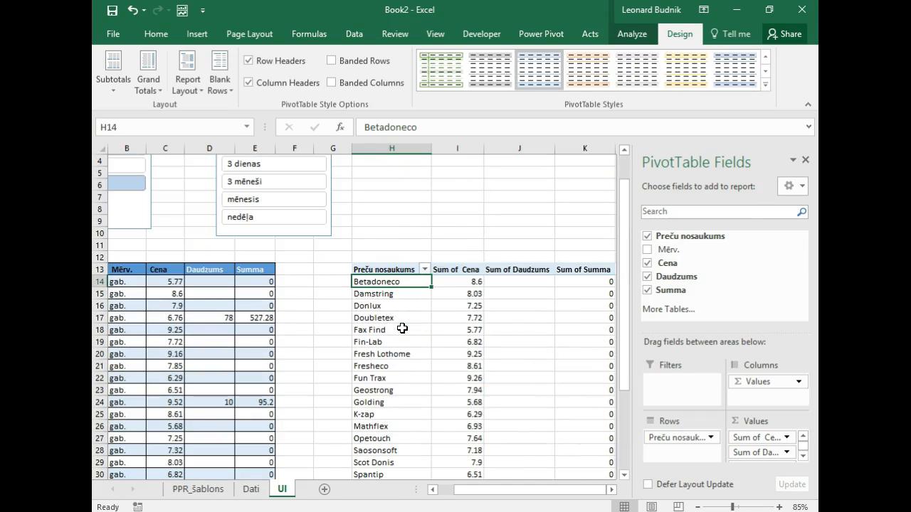
click(187, 84)
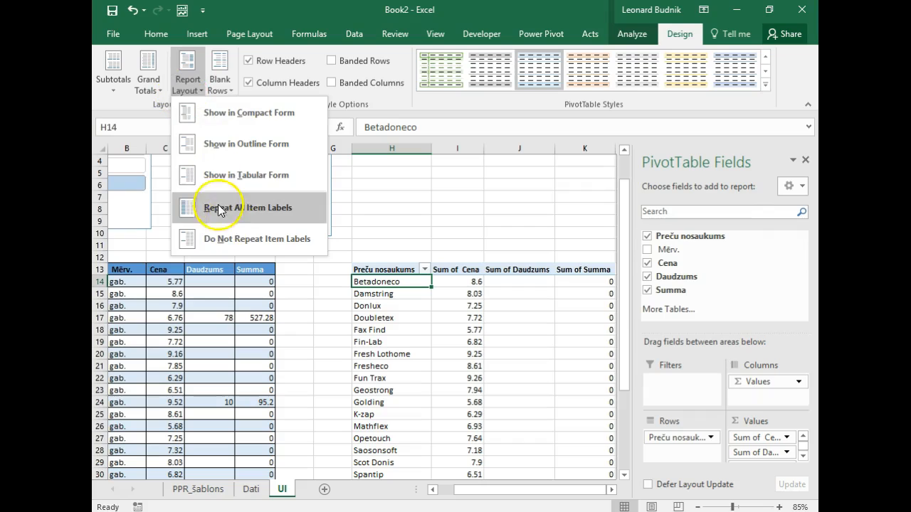
click(148, 84)
click(158, 114)
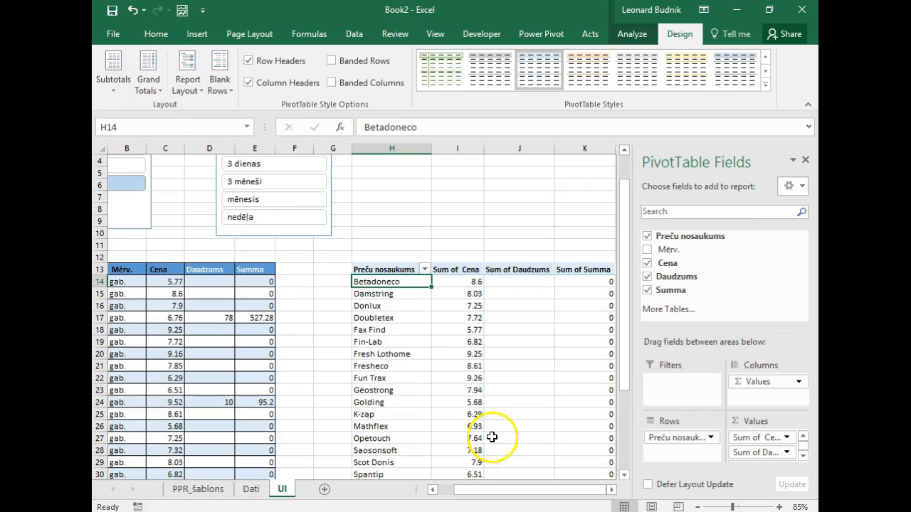
- Rename the price value header of the goods pivot table to Cena
click(464, 263)
click(464, 277)
click(464, 264)
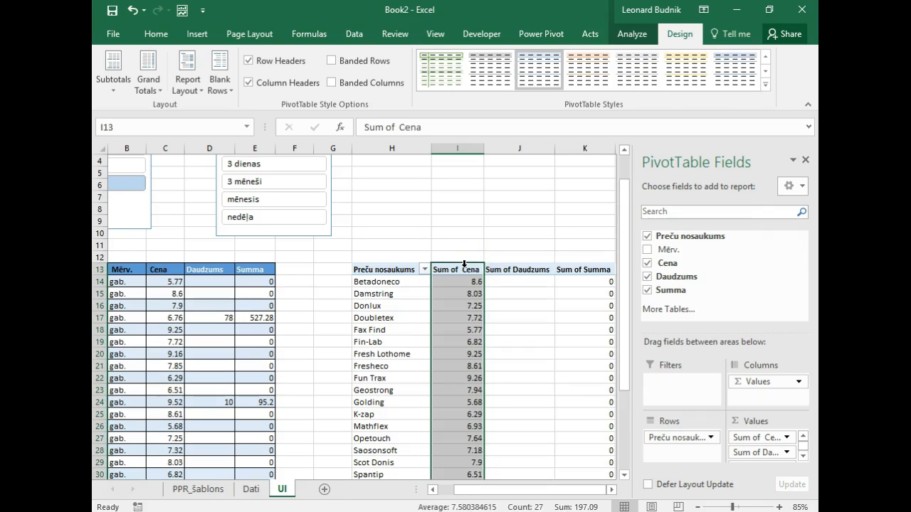
click(464, 264)
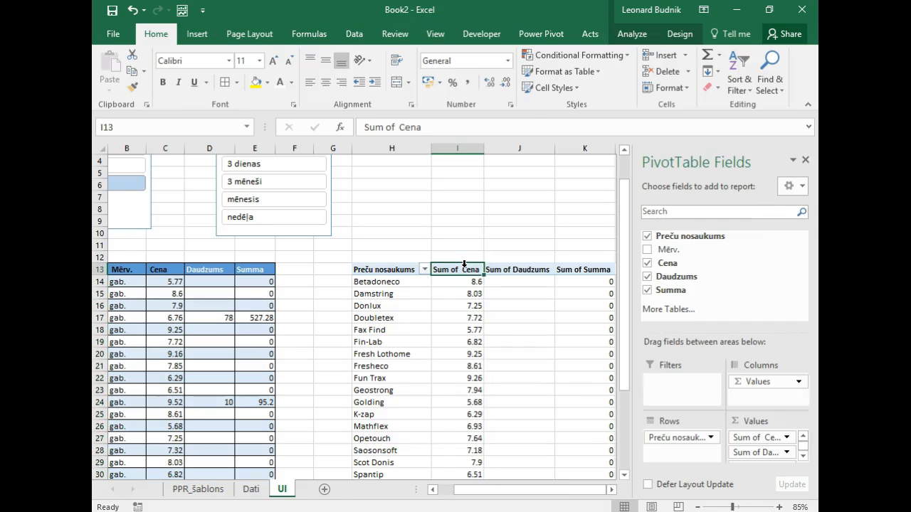
text(Ce)
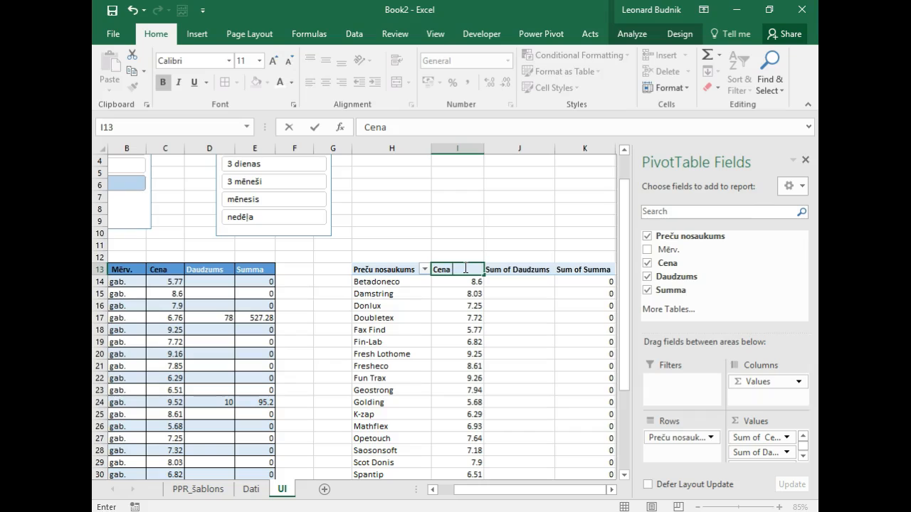
text(na)
key(Tab)
- Rename the remaining value headers of the goods pivot table to Daudzums and Summa
text(Dau)
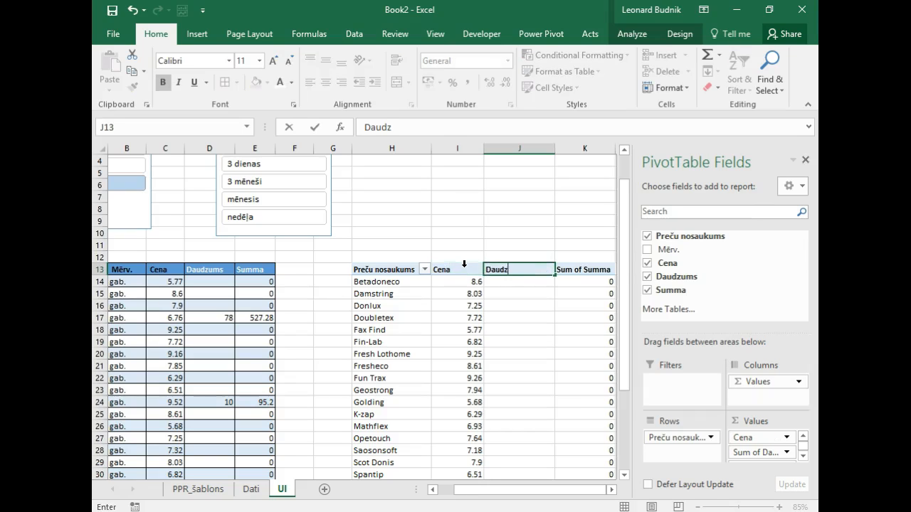
text(dzums)
key(Tab)
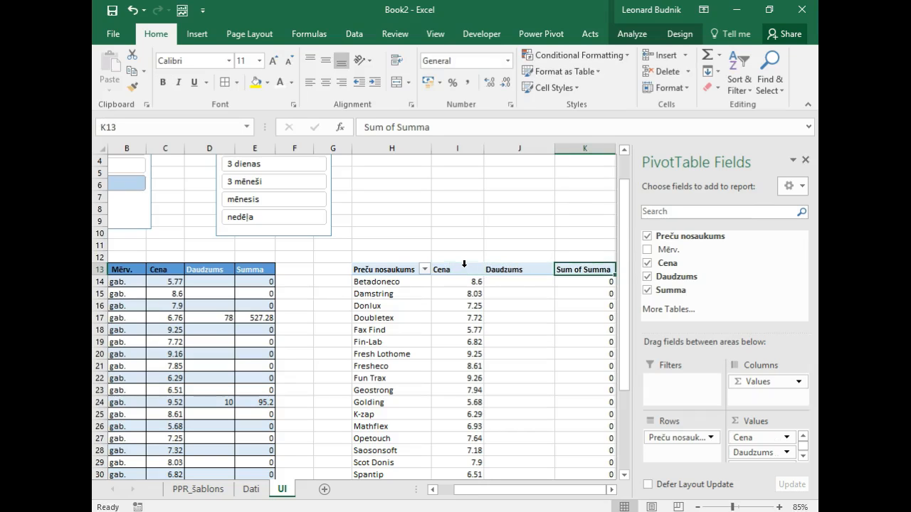
text(Su)
key(Tab)
key(Return)
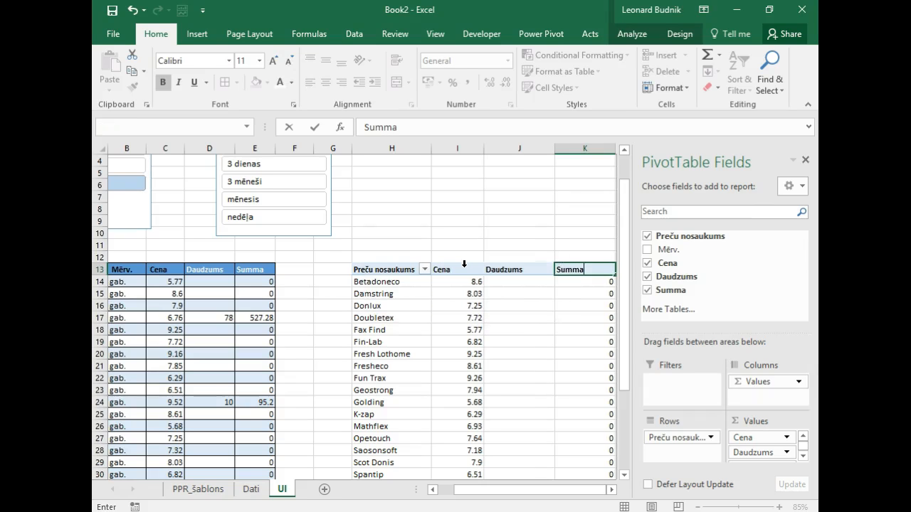
key(Tab)
click(545, 439)
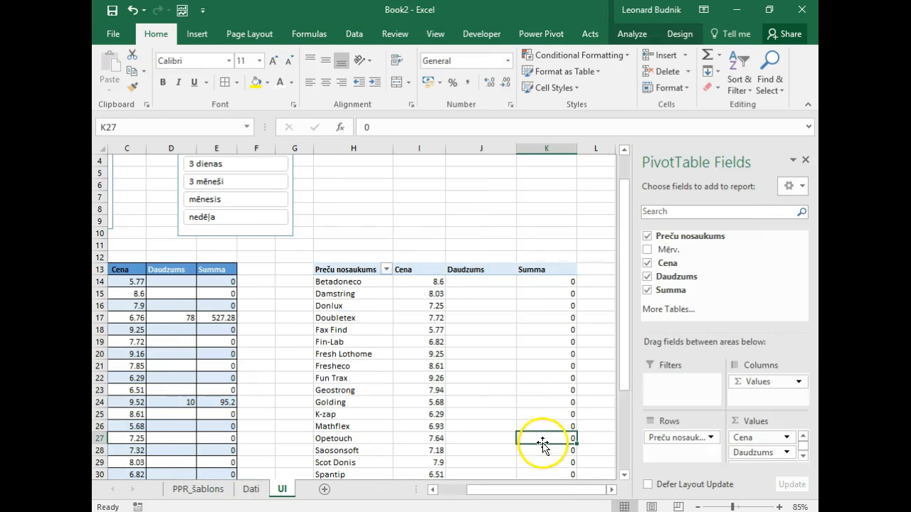
scroll(514, 409, down, 5)
scroll(467, 399, up, 5)
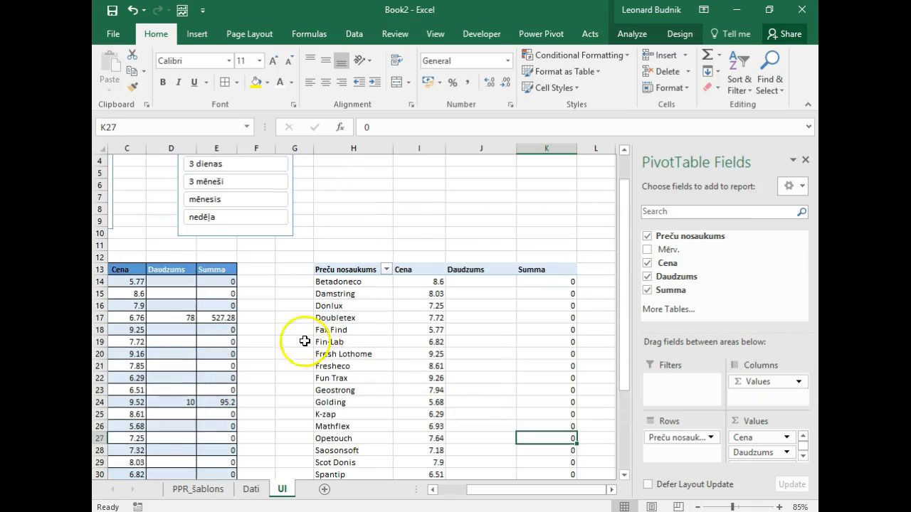
click(317, 329)
click(423, 366)
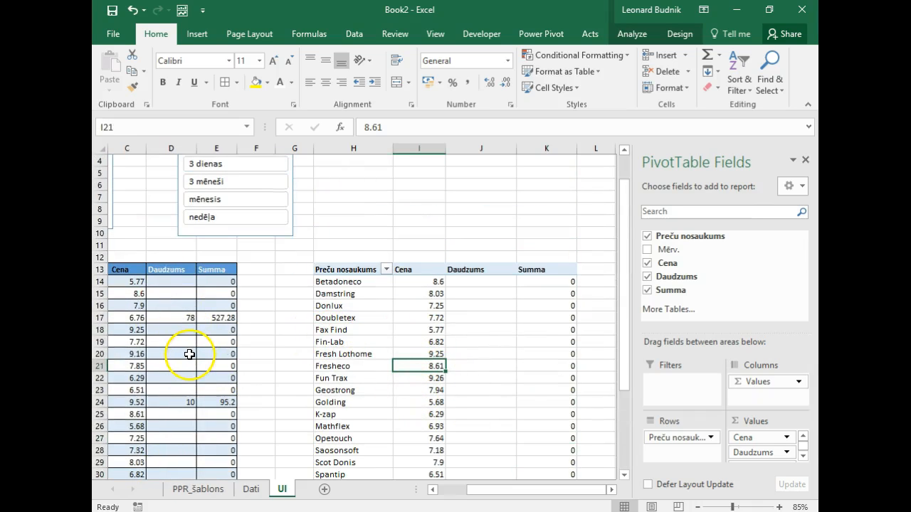
scroll(425, 393, down, 1)
scroll(425, 393, up, 2)
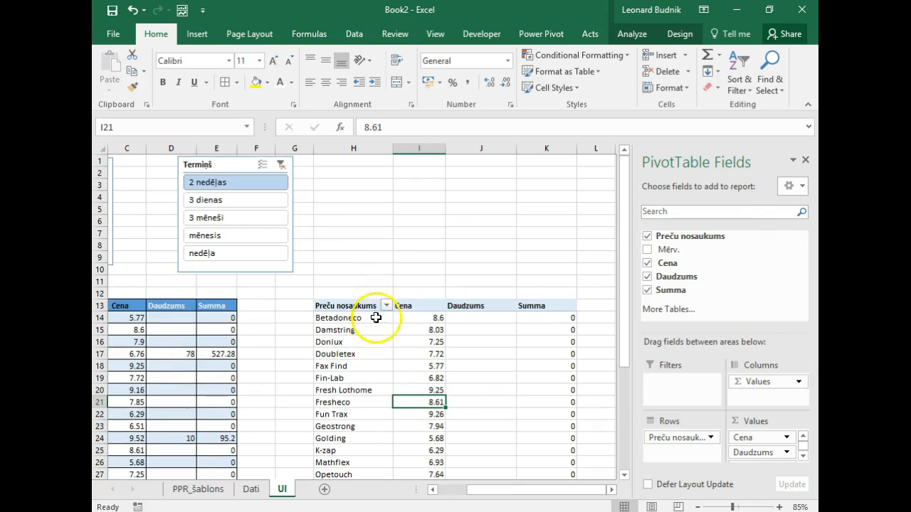
click(387, 306)
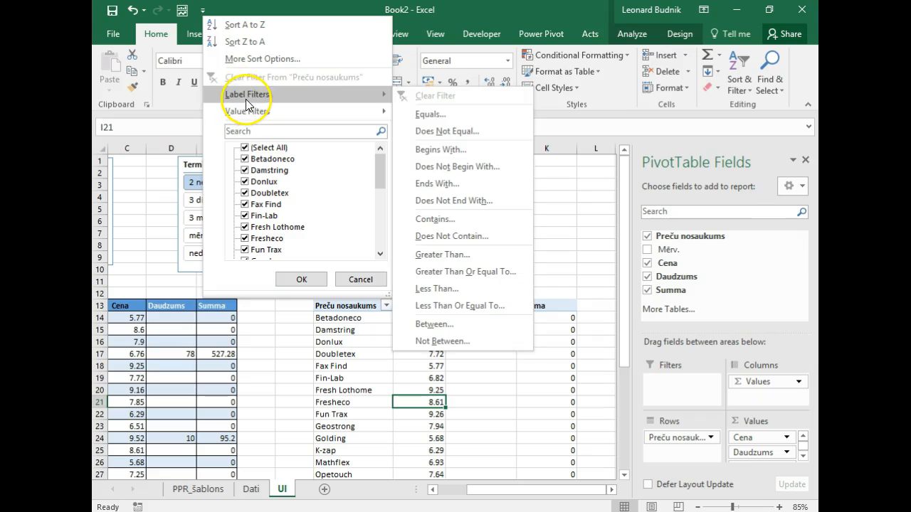
click(338, 311)
drag(341, 306, 343, 354)
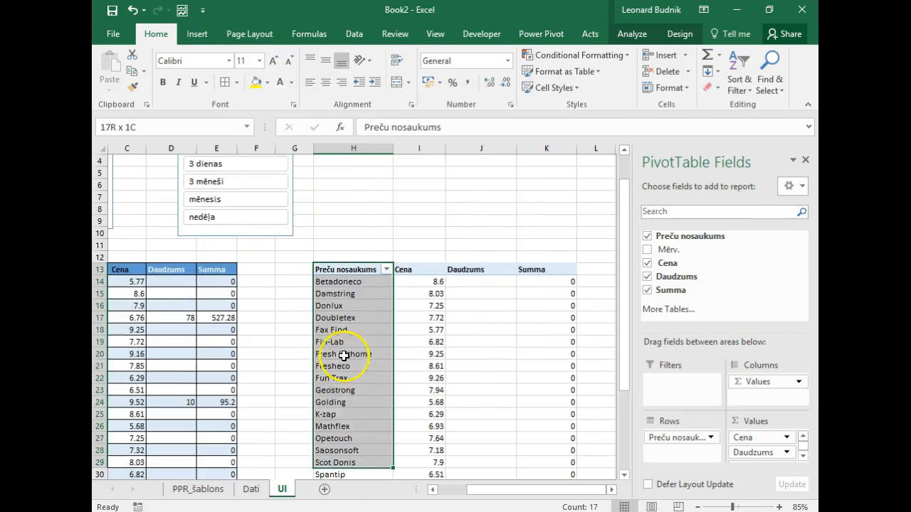
click(343, 341)
click(349, 246)
- Filter the goods pivot table's Preču nosaukums items by value to show only those whose Daudzums does not equal 0
click(386, 246)
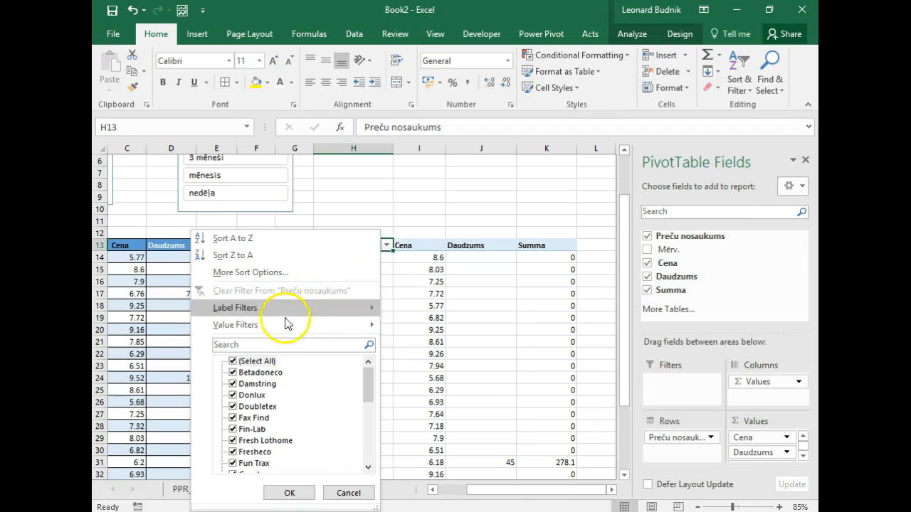
mouse_move(283, 326)
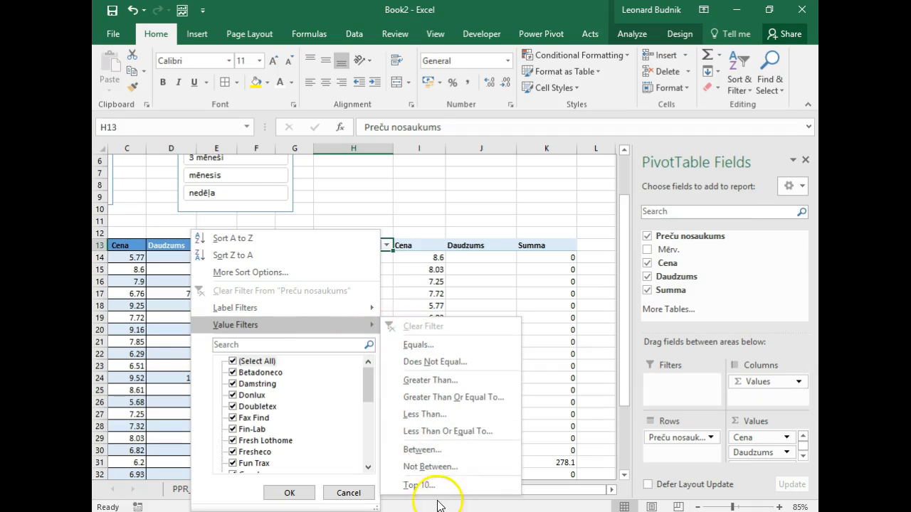
click(450, 368)
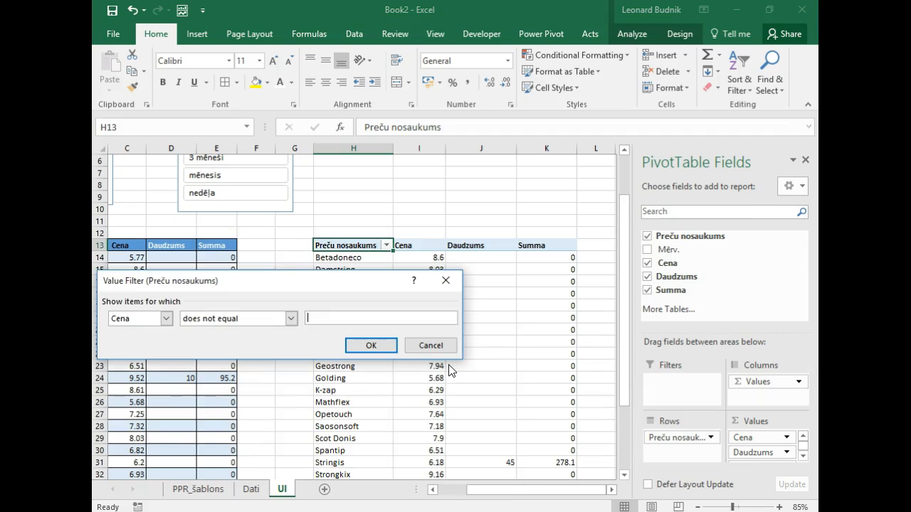
drag(348, 282, 522, 148)
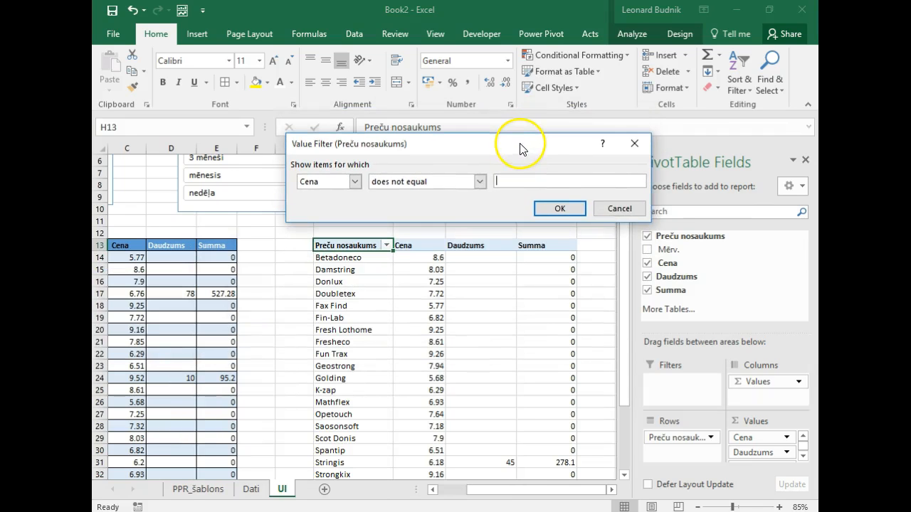
click(354, 181)
click(324, 205)
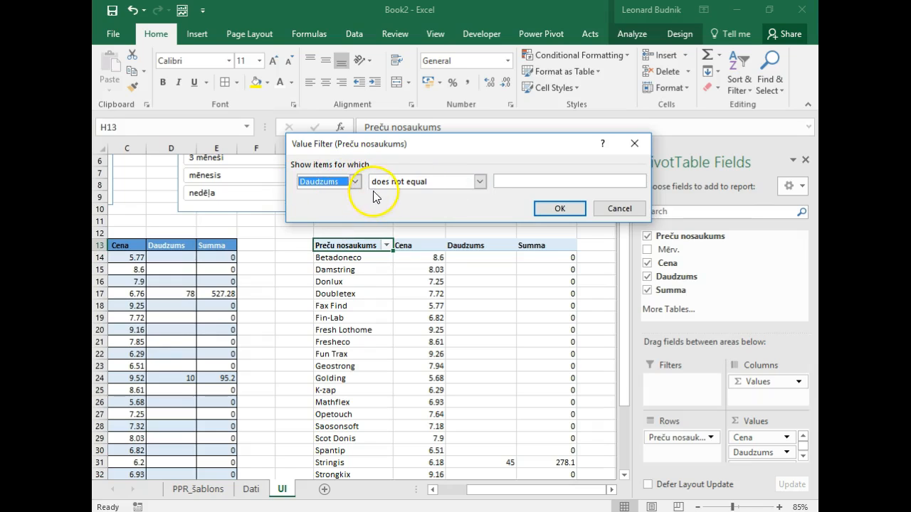
click(540, 183)
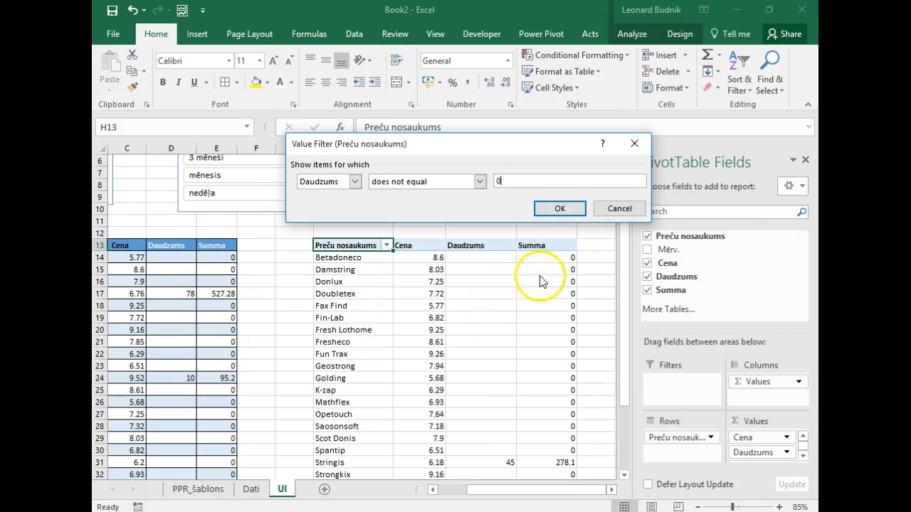
click(560, 207)
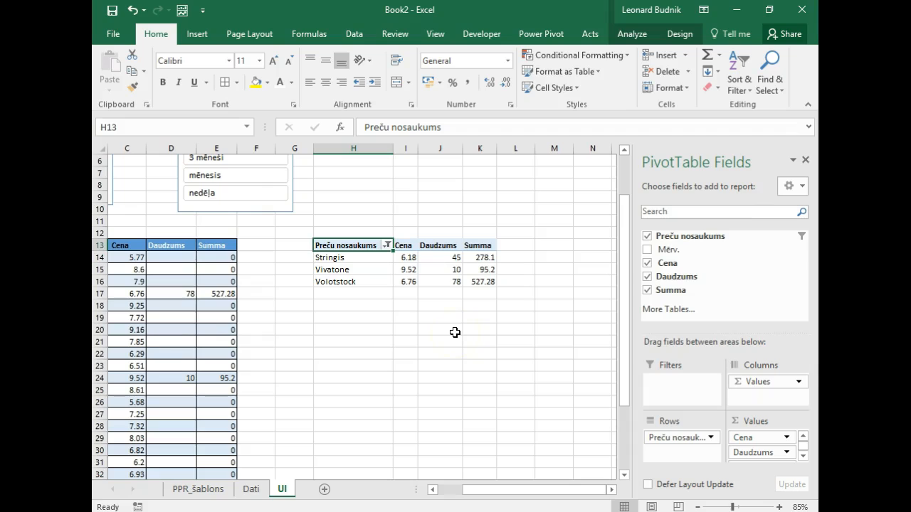
- Turn off autofitting of column widths on update for the goods pivot table and widen its Cena, Daudzums and Summa columns
click(378, 274)
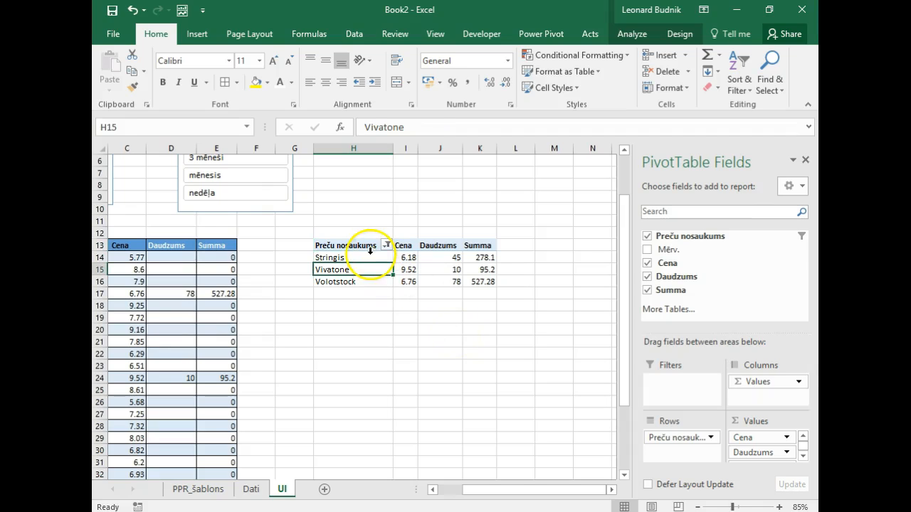
click(633, 35)
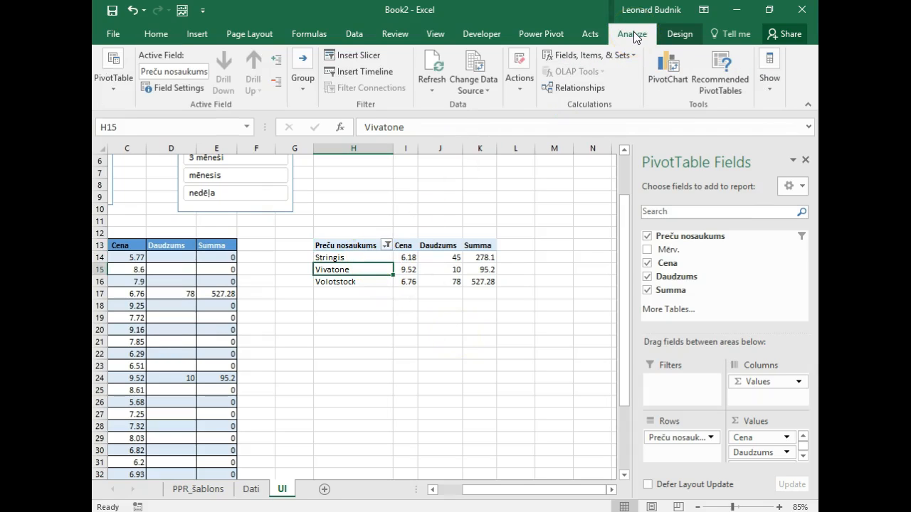
click(113, 82)
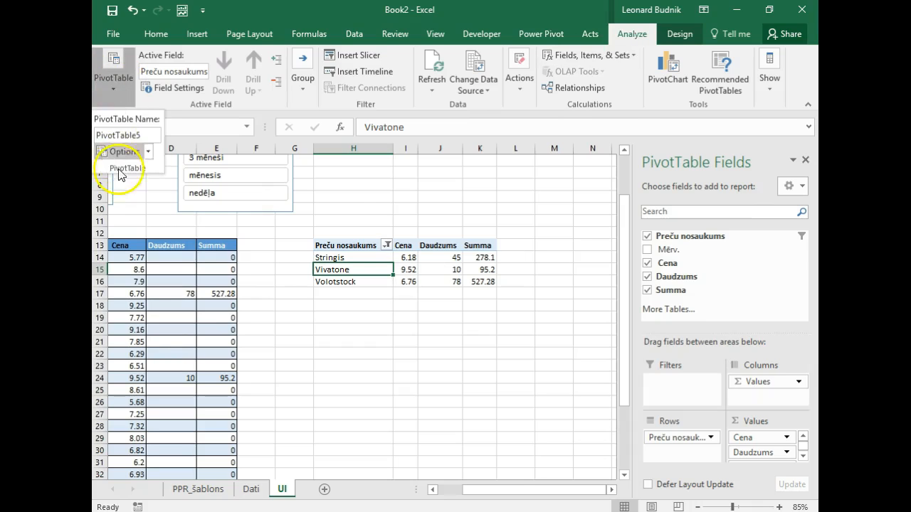
click(121, 154)
click(357, 231)
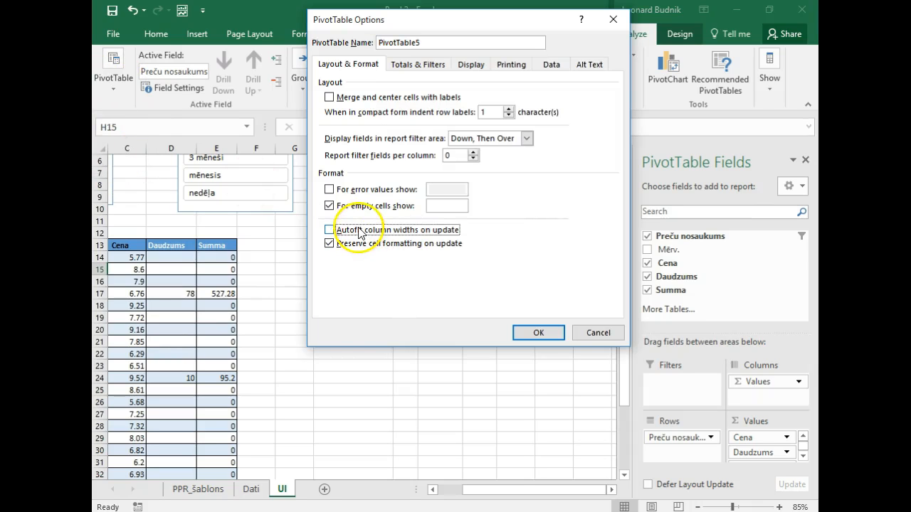
click(535, 333)
drag(418, 148, 580, 149)
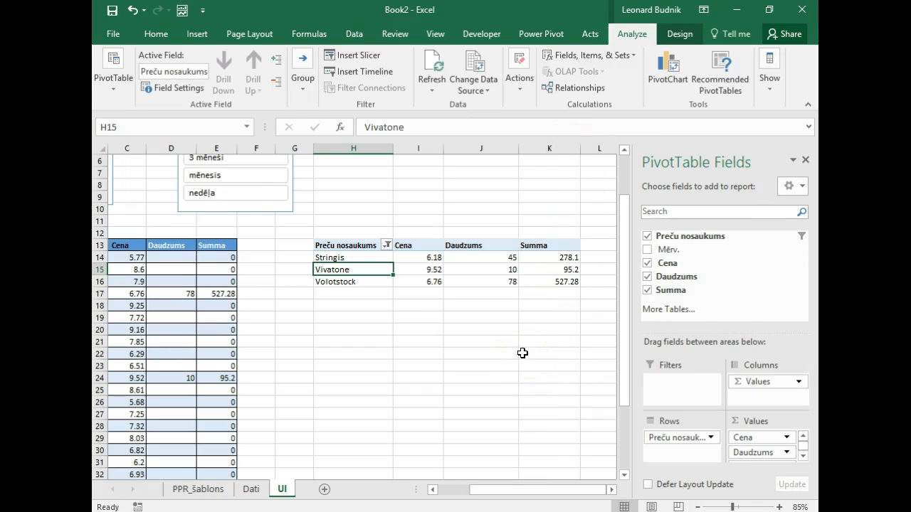
click(433, 271)
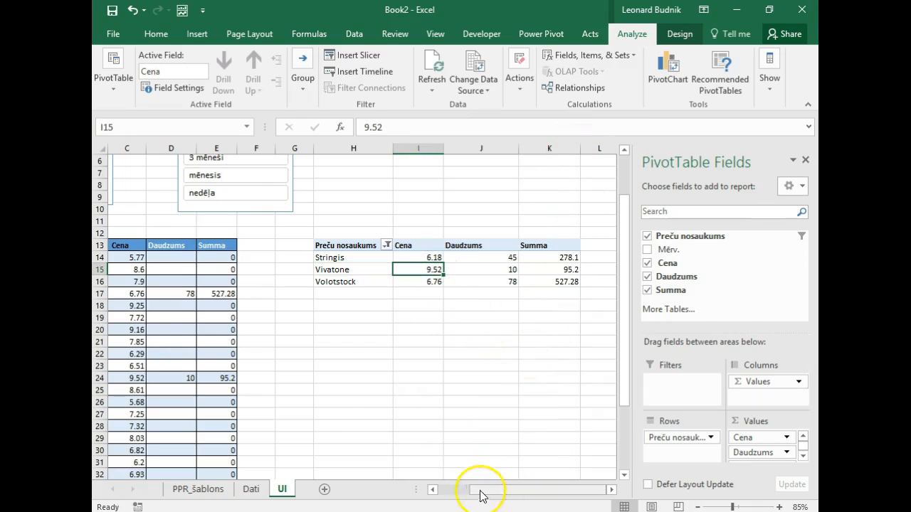
- Enter a Daudzums of 754 for Vivatop in the order table
click(174, 342)
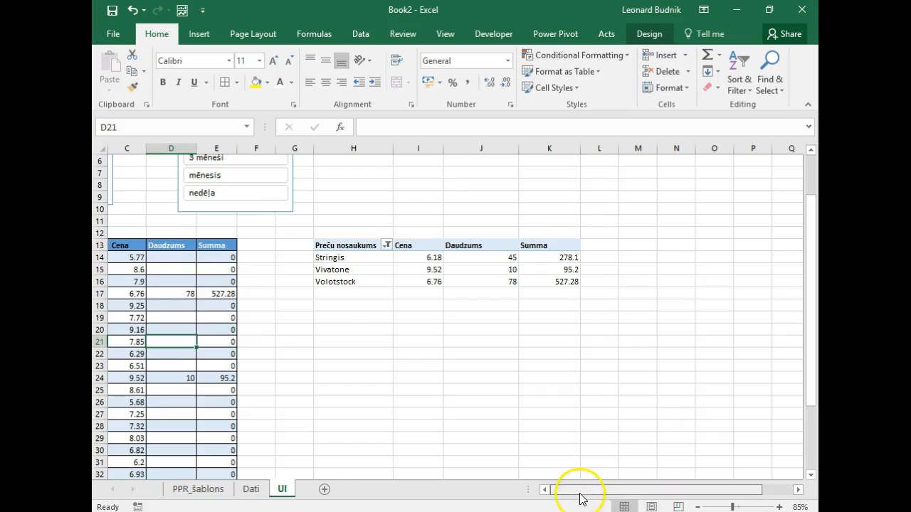
click(577, 491)
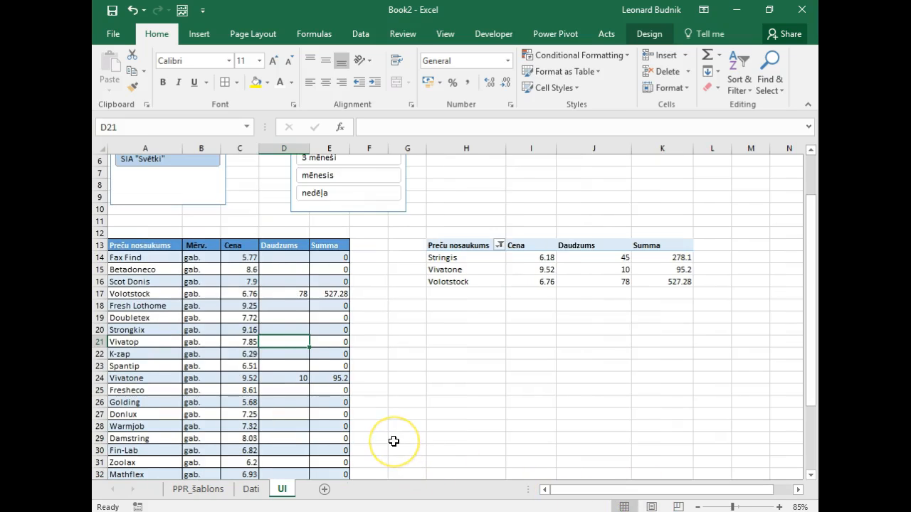
text(754)
key(Return)
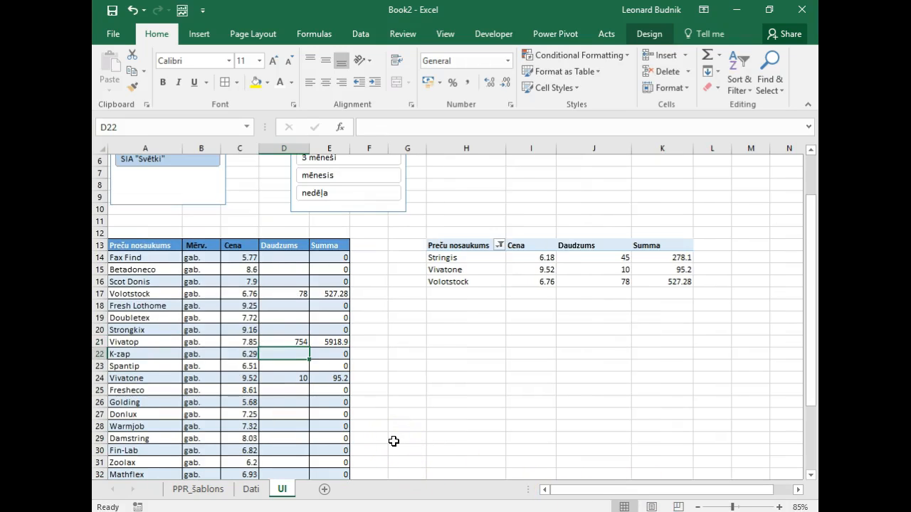
- Refresh the goods pivot table to include the newly ordered item
click(484, 260)
click(483, 269)
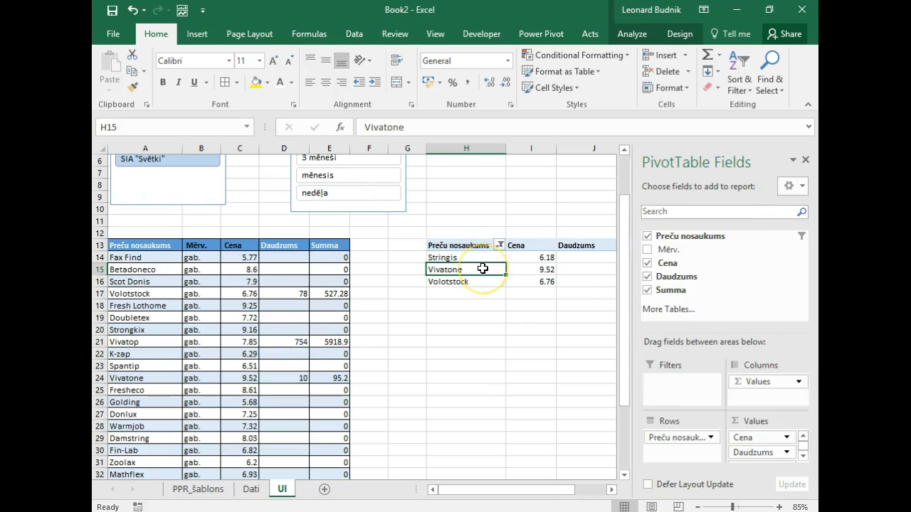
click(629, 34)
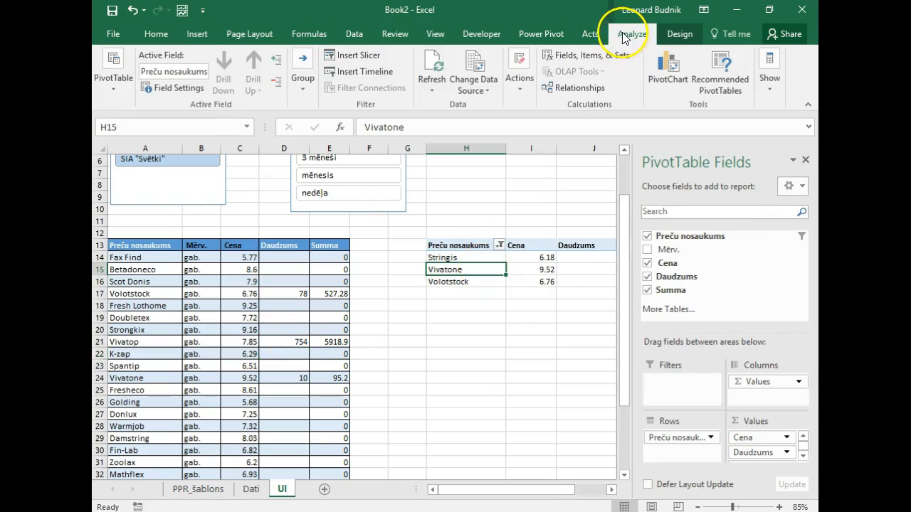
click(432, 62)
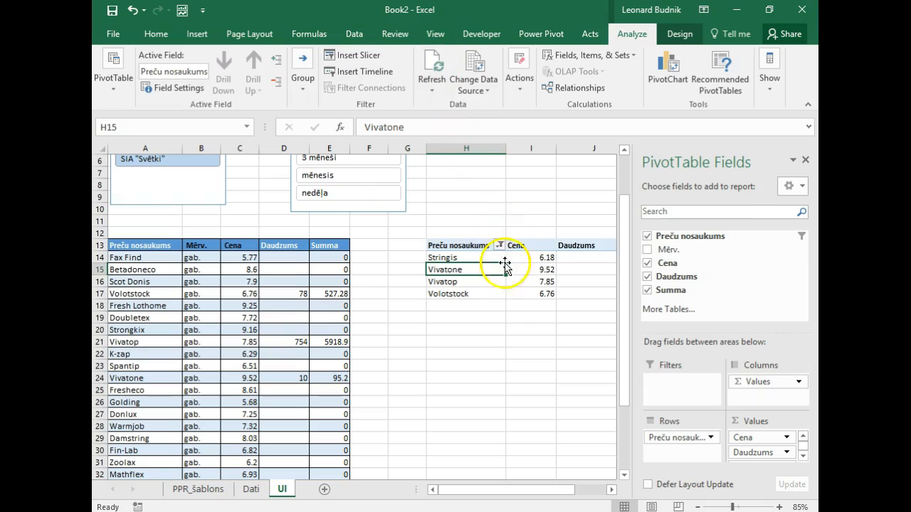
click(539, 271)
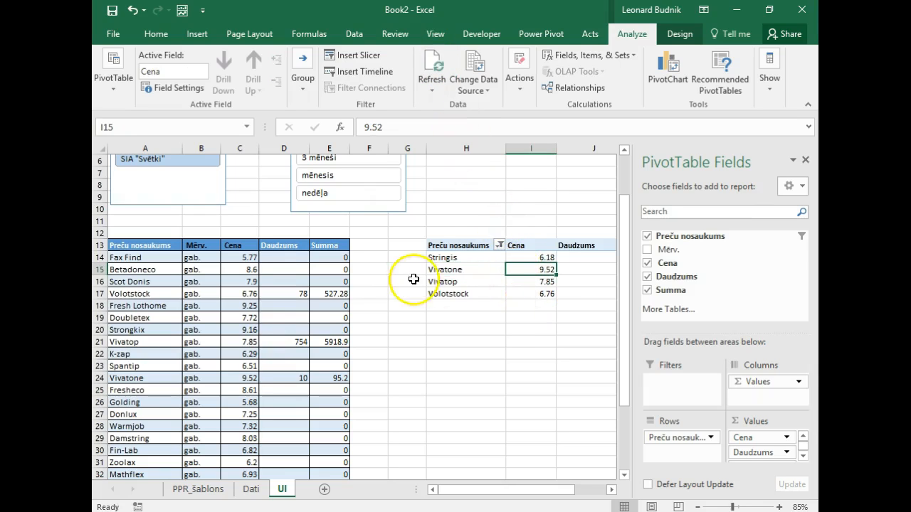
click(440, 247)
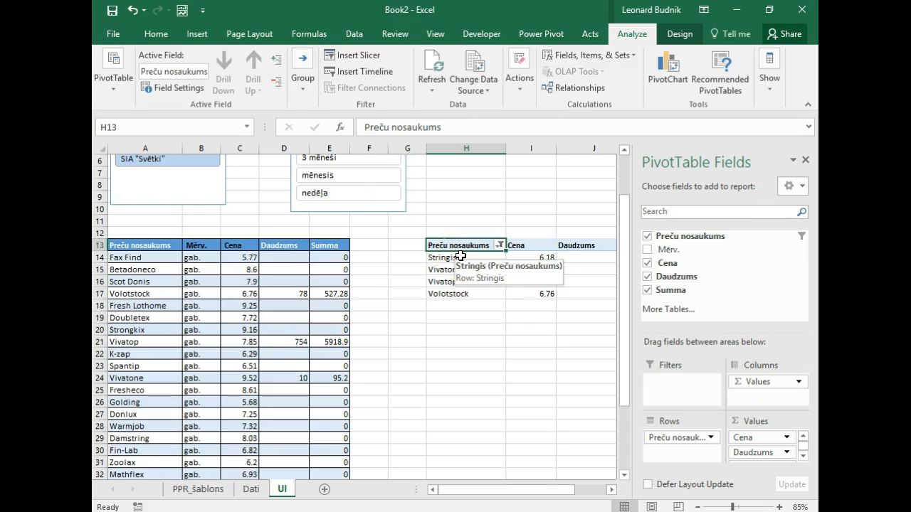
click(677, 36)
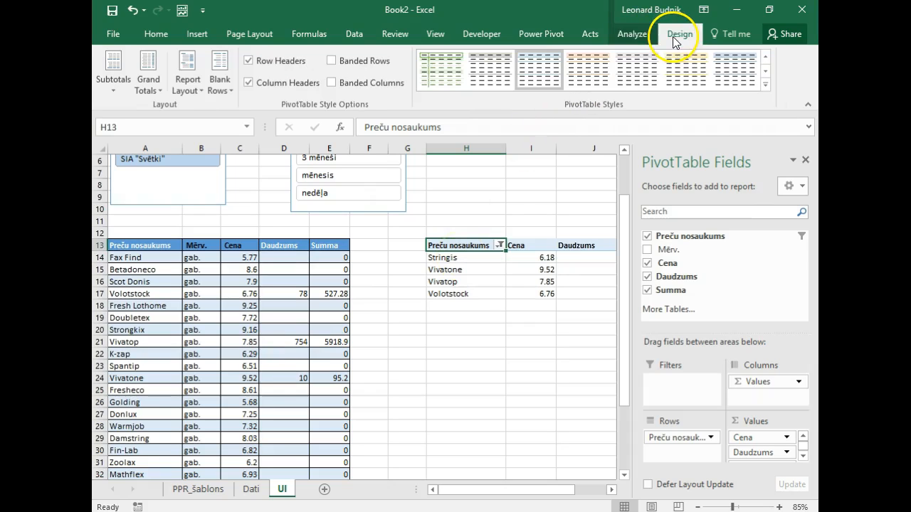
click(654, 41)
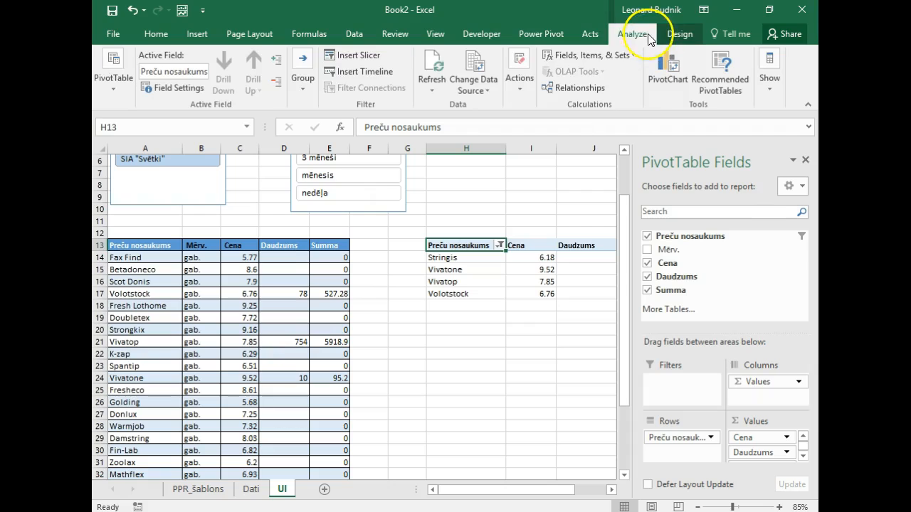
click(367, 39)
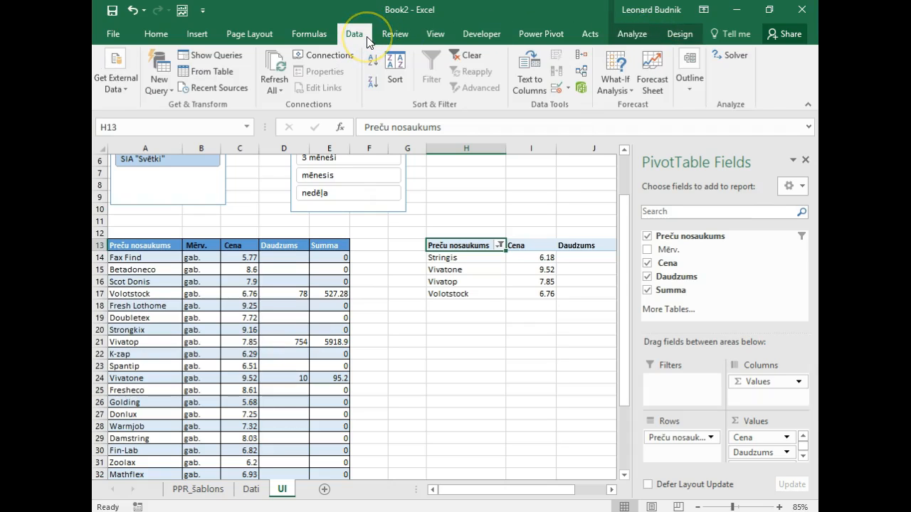
- Move the goods pivot table from the UI sheet to cell A21 of PPR_šablons, below the Preču piegādes datums line
click(469, 239)
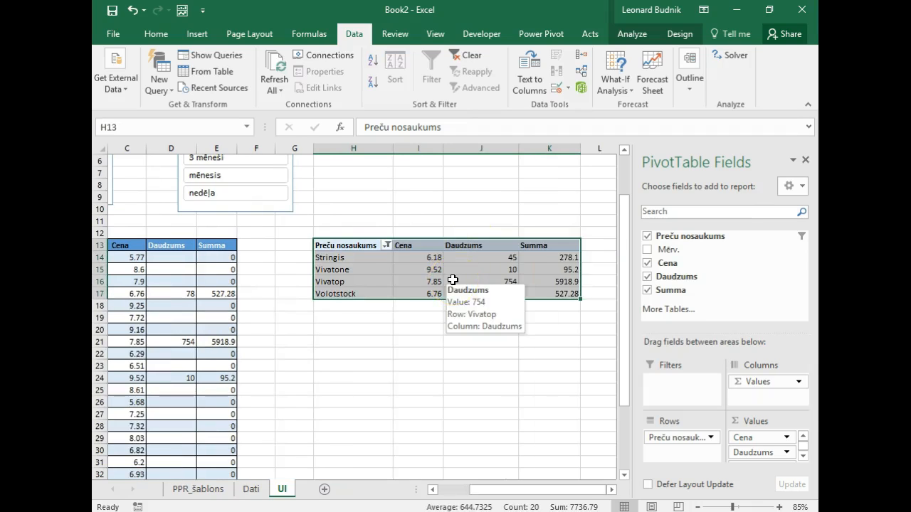
key(ctrl+c)
click(198, 489)
scroll(144, 251, up, 3)
scroll(144, 251, down, 3)
click(126, 309)
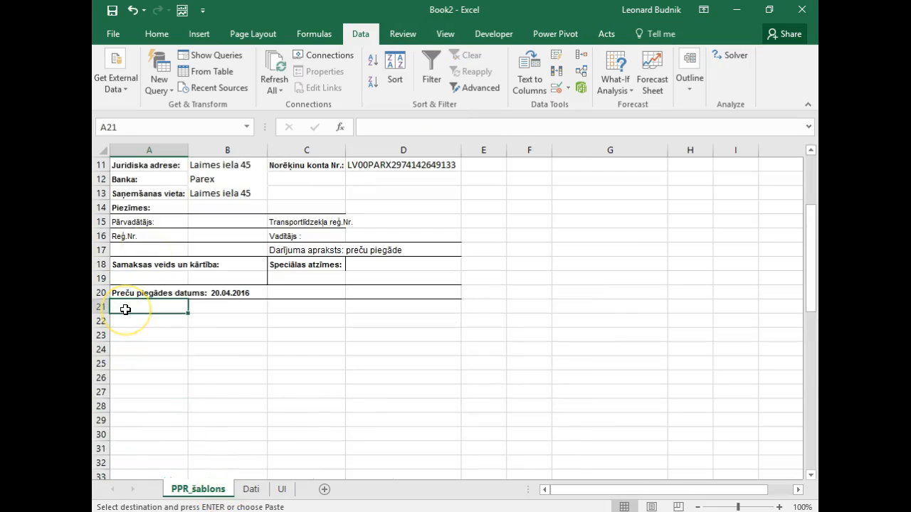
key(Return)
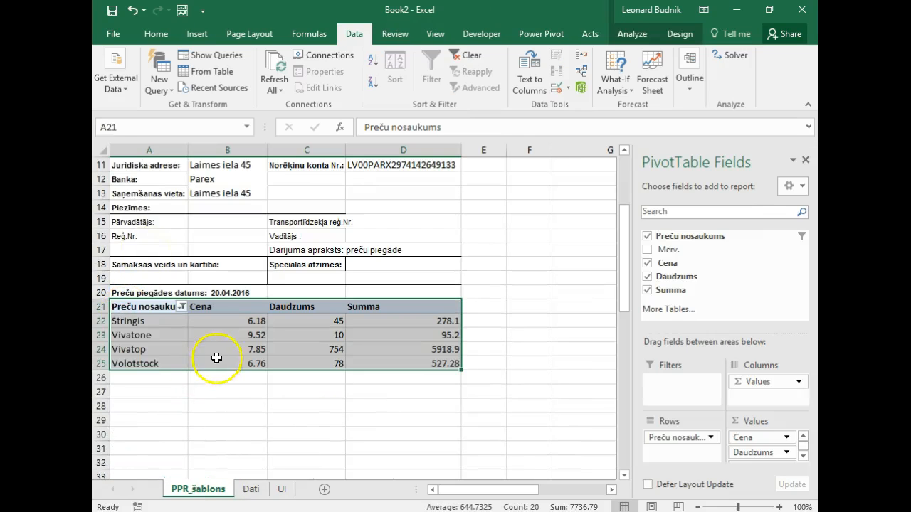
- Apply a light black-and-white PivotTable style with cell borders to the goods pivot table on PPR_šablons
click(241, 347)
click(679, 35)
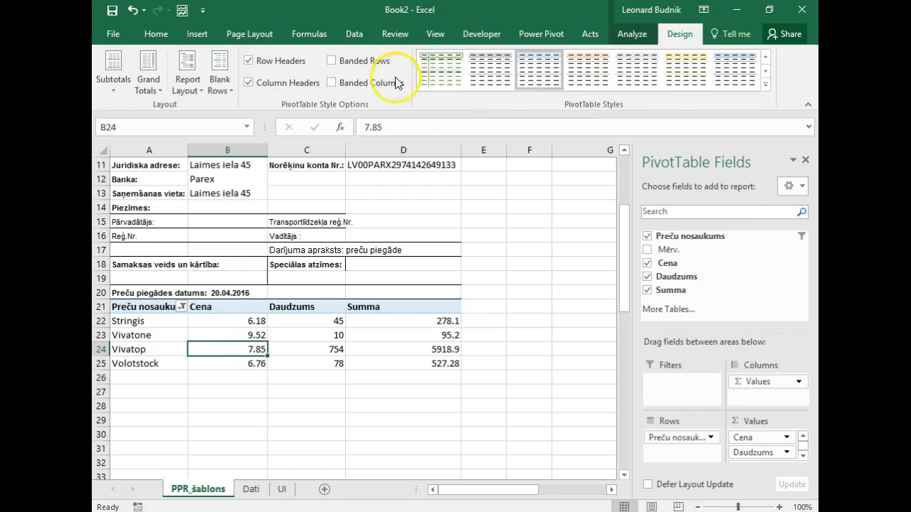
click(765, 56)
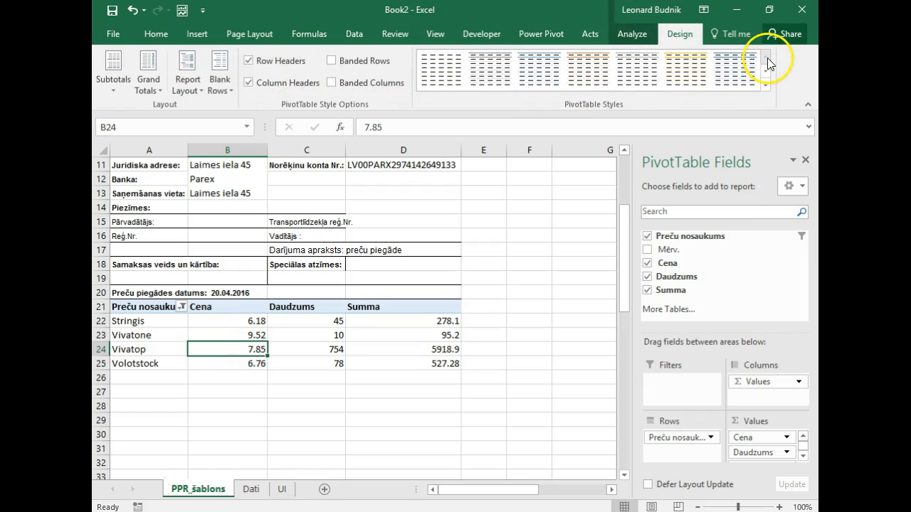
click(454, 79)
click(475, 80)
click(765, 84)
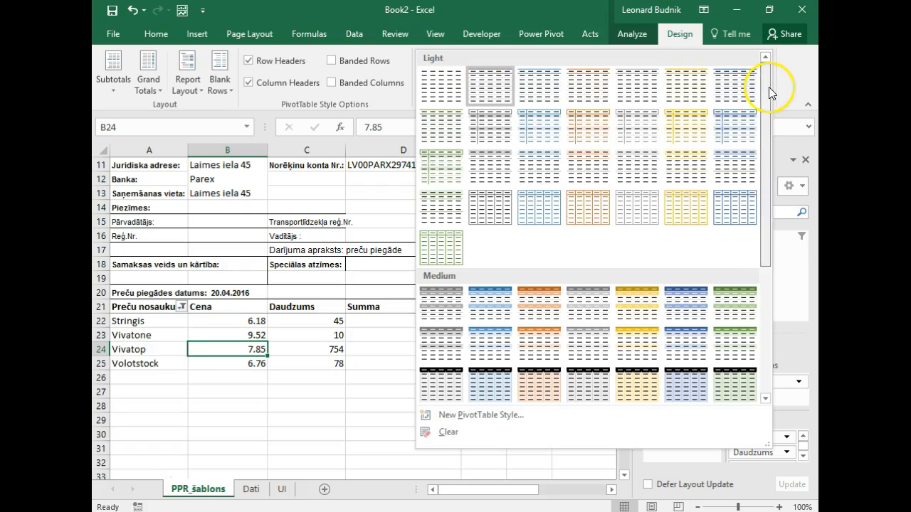
click(496, 211)
key(Down)
key(Left)
key(Right)
click(214, 396)
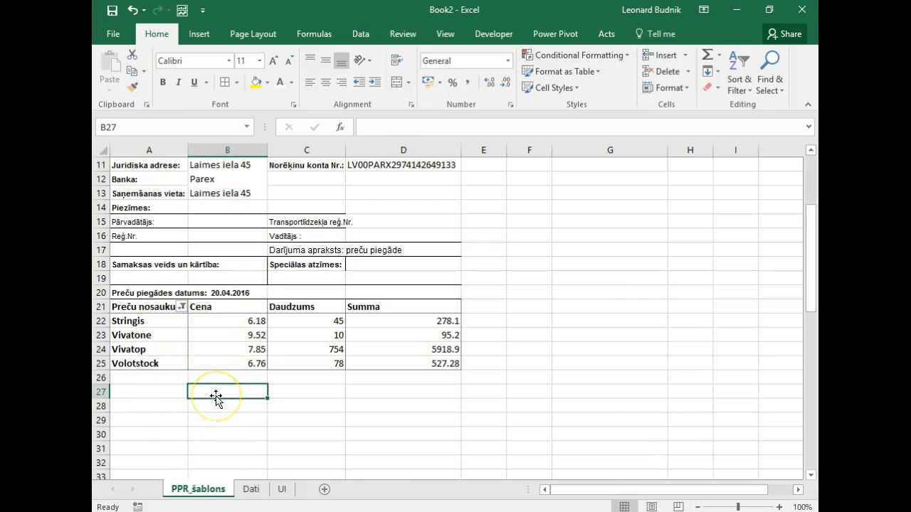
- Examine the gap beneath the goods pivot table and the totals section's amount cells D49 to D51
scroll(215, 396, down, 3)
scroll(215, 396, down, 3)
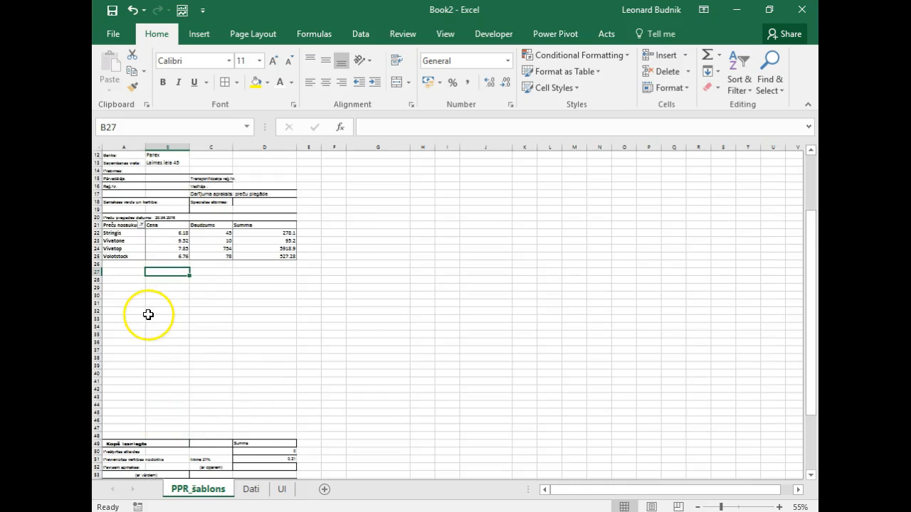
scroll(147, 315, up, 1)
scroll(148, 315, down, 3)
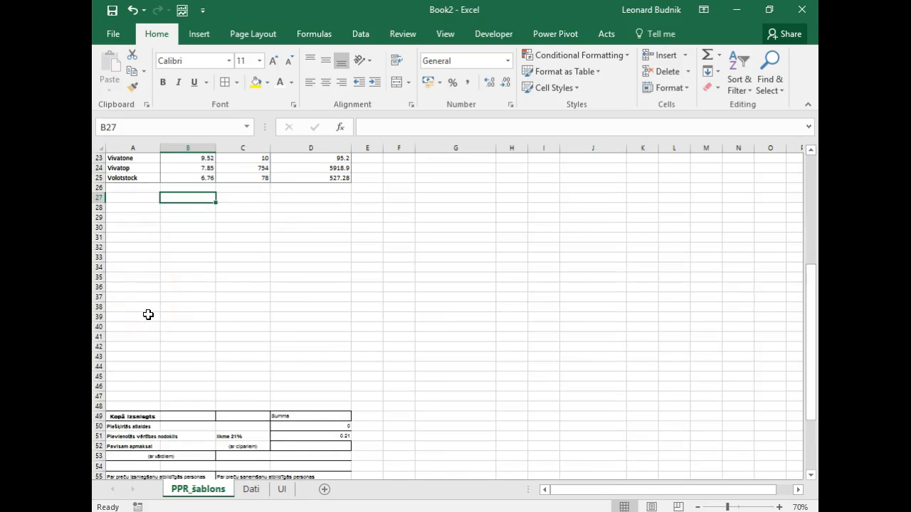
scroll(148, 315, up, 1)
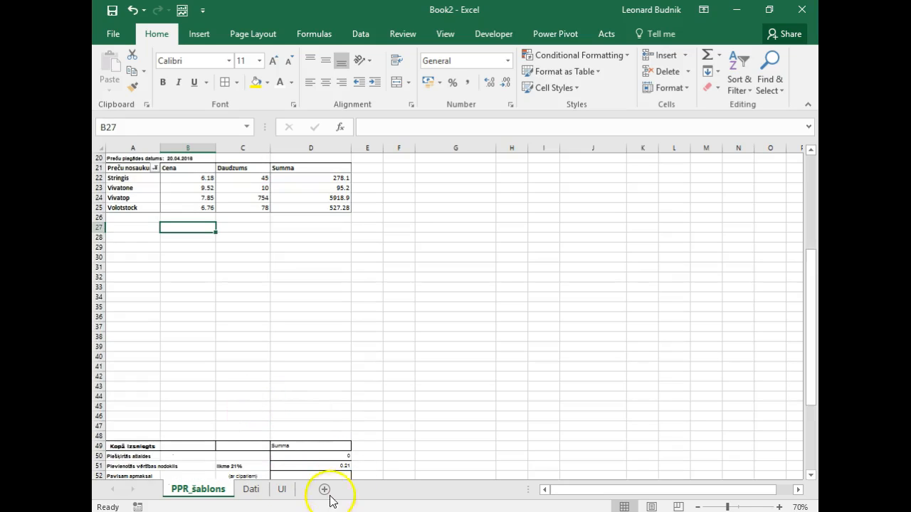
click(314, 466)
click(311, 456)
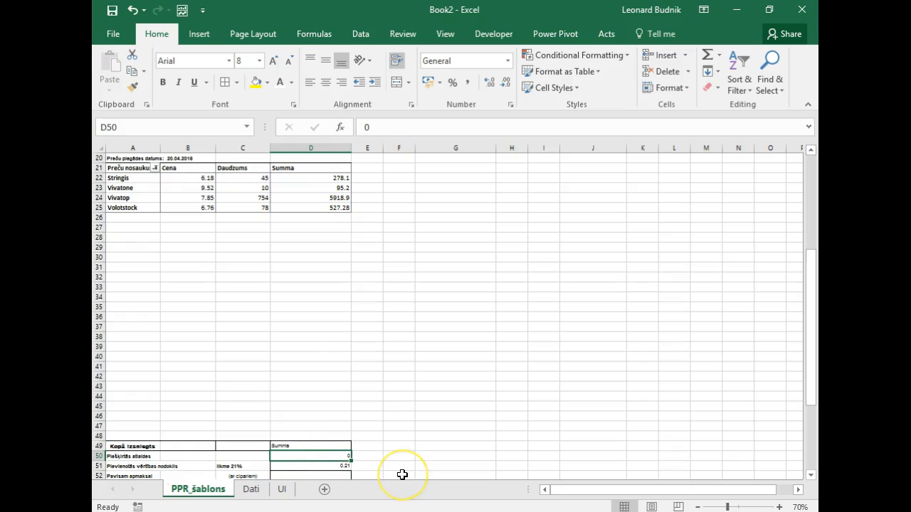
click(323, 447)
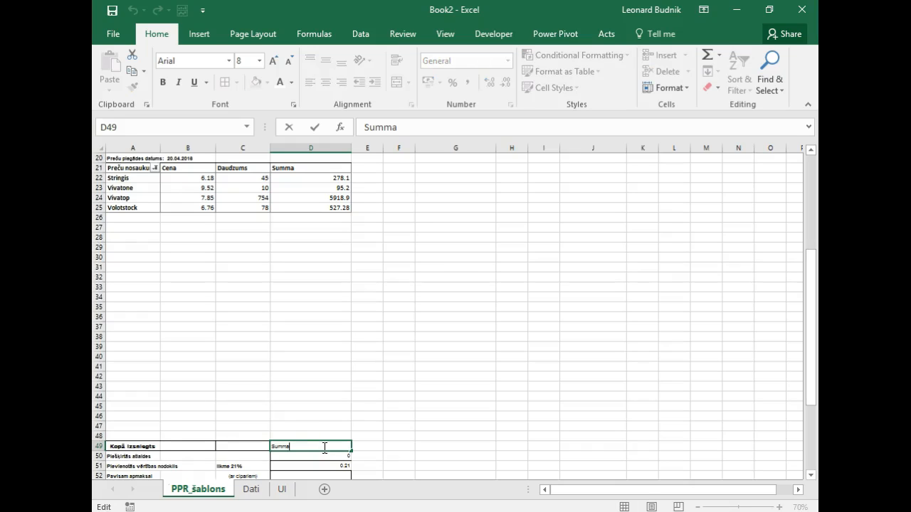
key(Escape)
- Replace the Summa text in D49 of the Kopā izsniegts row with the formula ="Summa: "&SUM(D20:D48)
scroll(280, 441, up, 7)
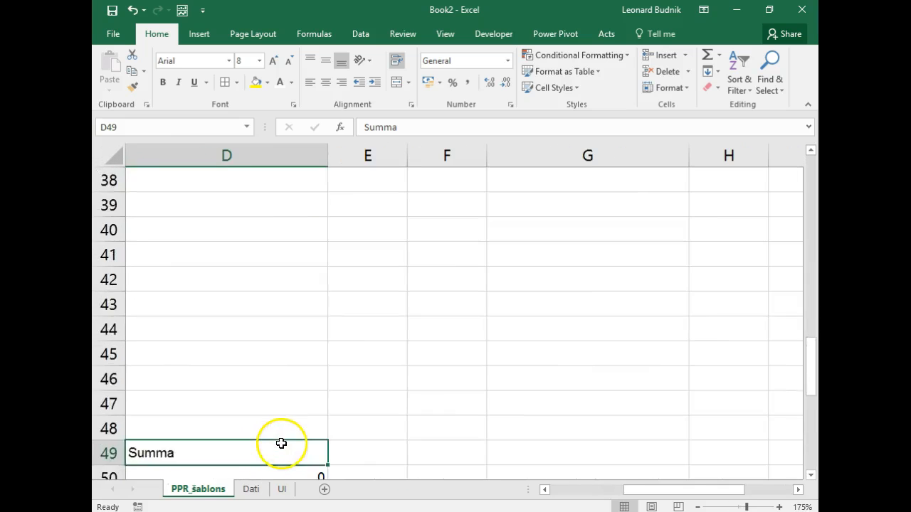
scroll(281, 437, down, 2)
click(545, 490)
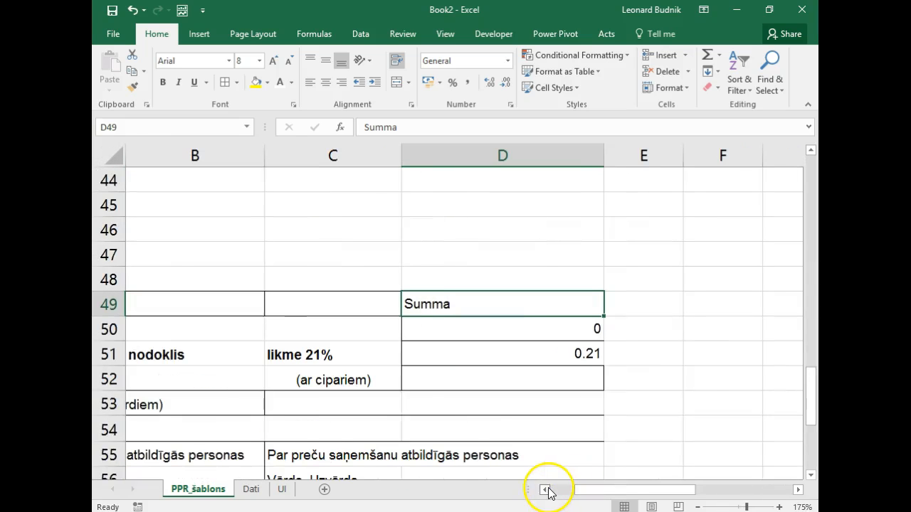
double_click(465, 313)
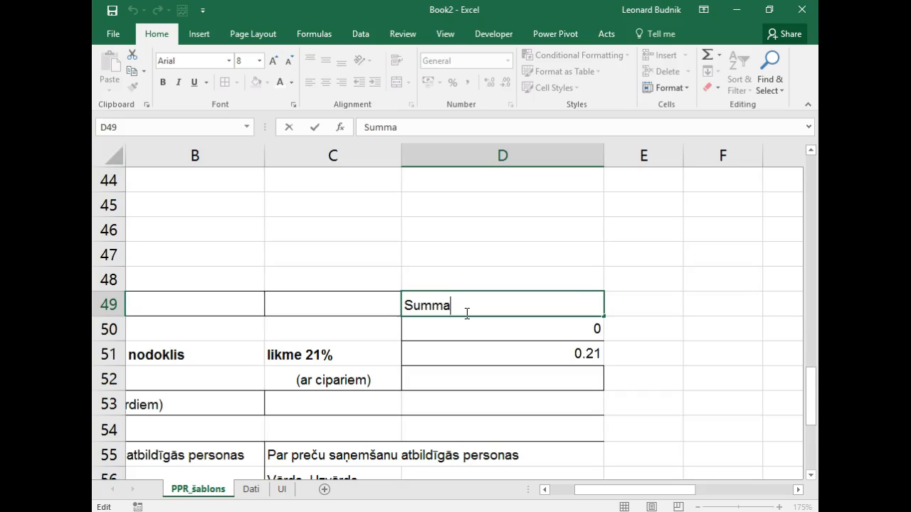
text(=)
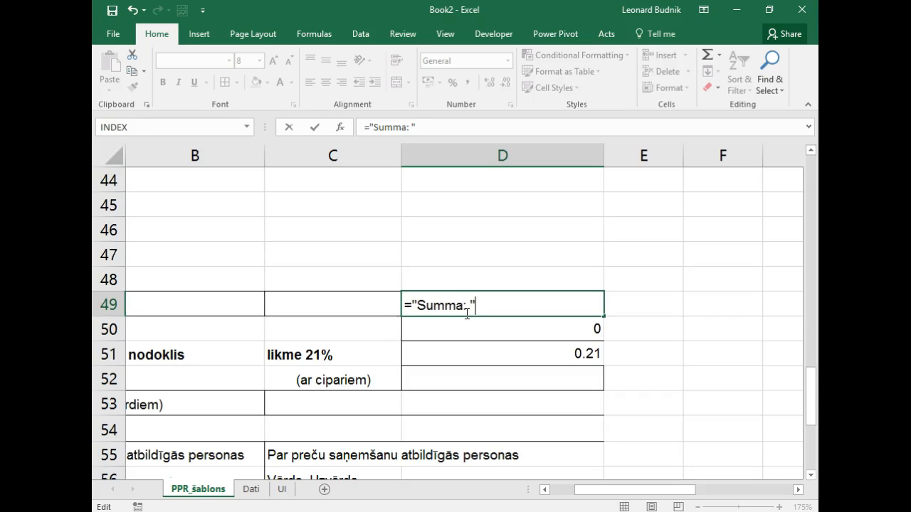
text(sum)
key(Tab)
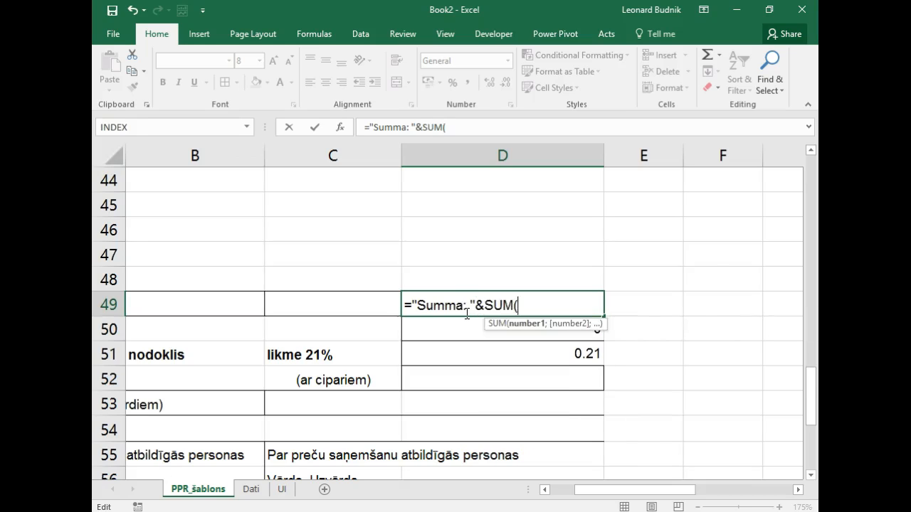
scroll(465, 313, up, 1)
scroll(465, 313, up, 9)
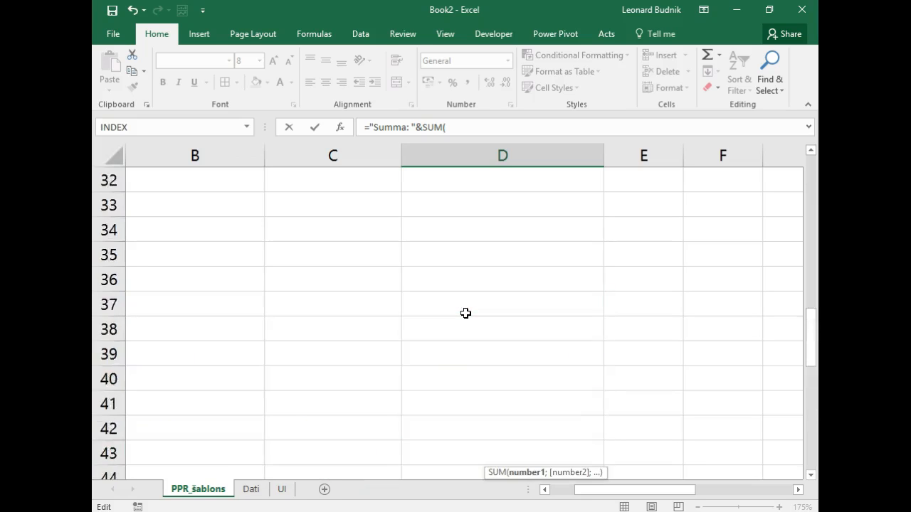
drag(484, 331, 504, 209)
scroll(505, 211, up, 3)
scroll(504, 212, down, 1)
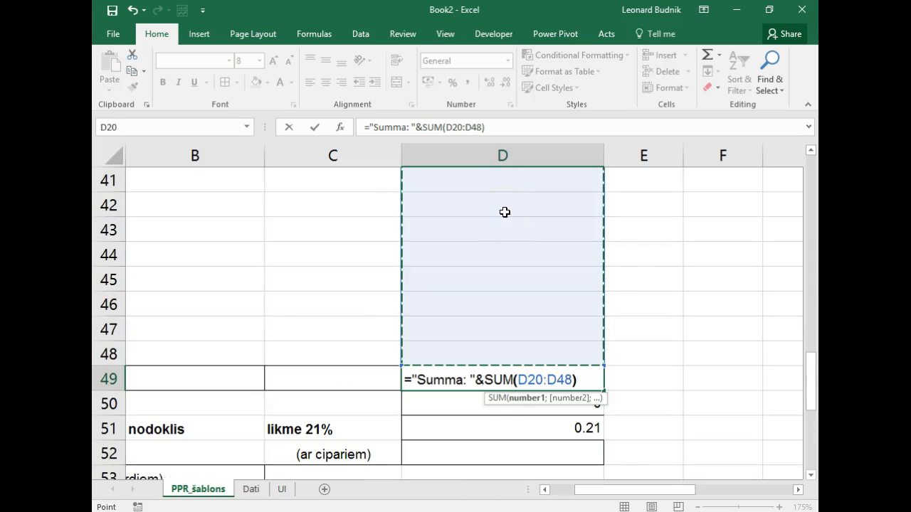
key(Return)
click(487, 377)
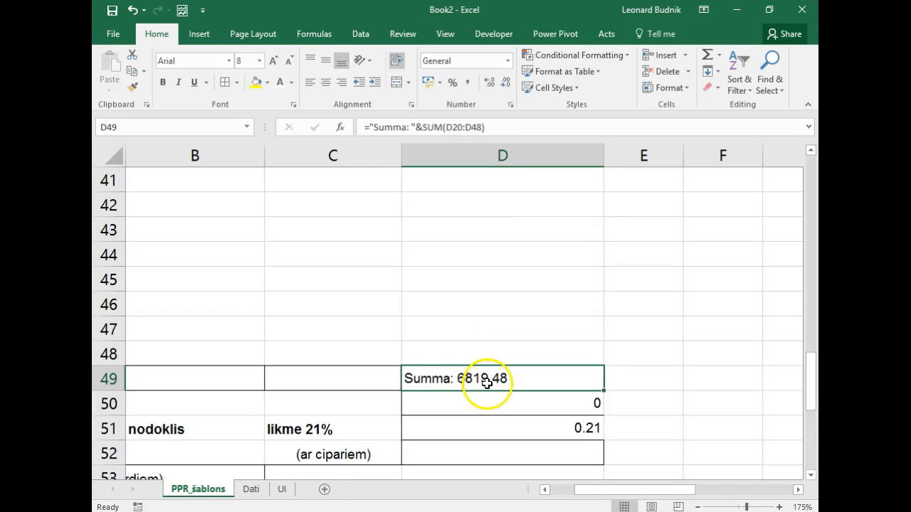
- Hide the empty rows 26 to 48 between the goods pivot table and the Kopā izsniegts row
ctrl+scroll(487, 380, down, 3)
scroll(487, 383, up, 6)
scroll(488, 384, up, 1)
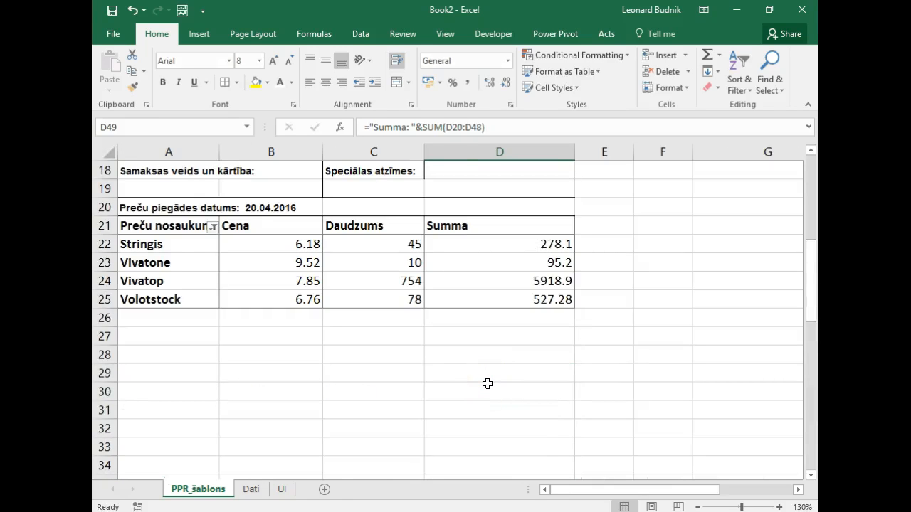
scroll(487, 383, down, 7)
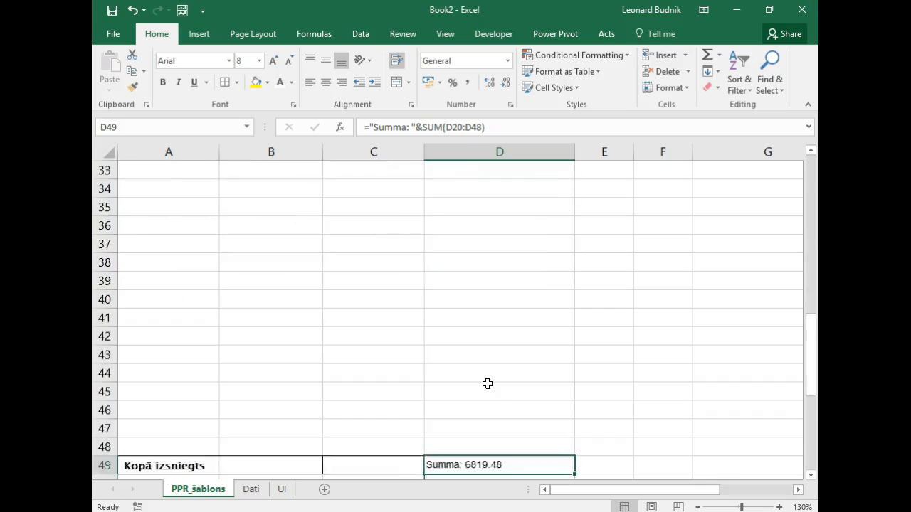
ctrl+scroll(355, 364, down, 3)
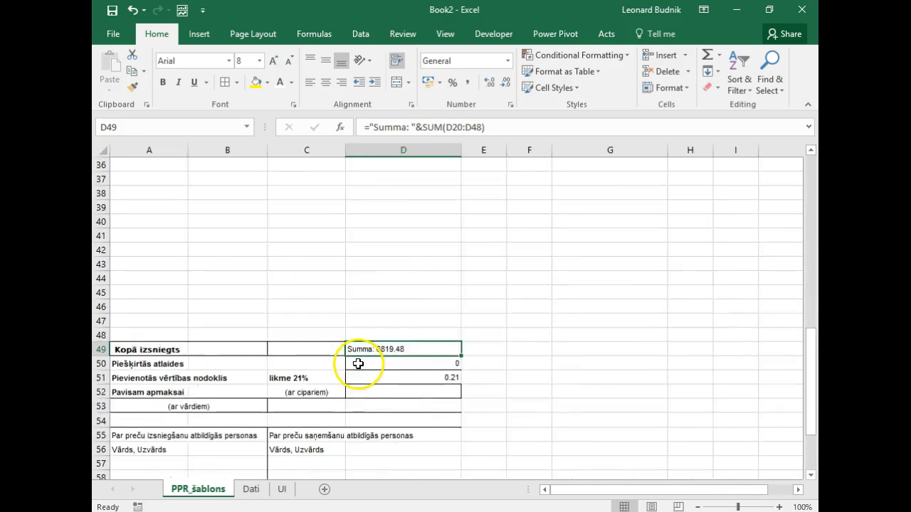
scroll(225, 352, up, 3)
scroll(225, 352, up, 1)
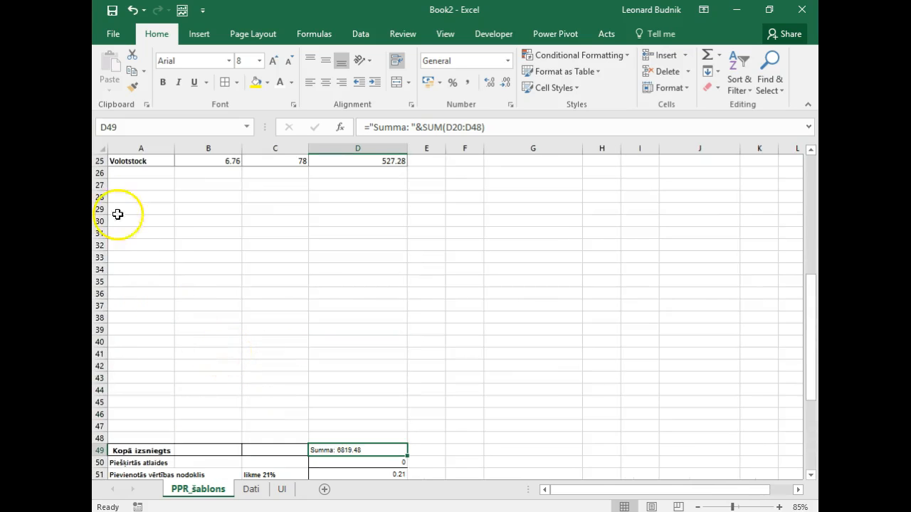
drag(101, 171, 100, 441)
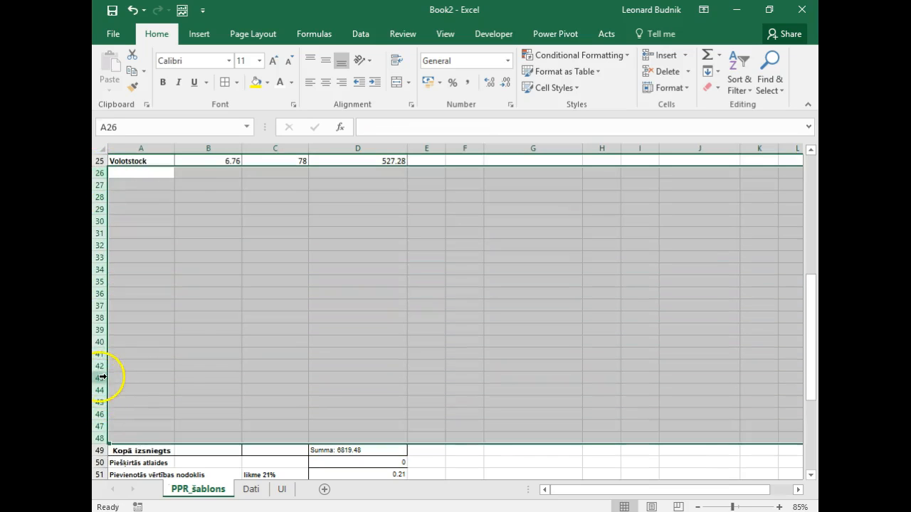
right_click(103, 377)
click(131, 350)
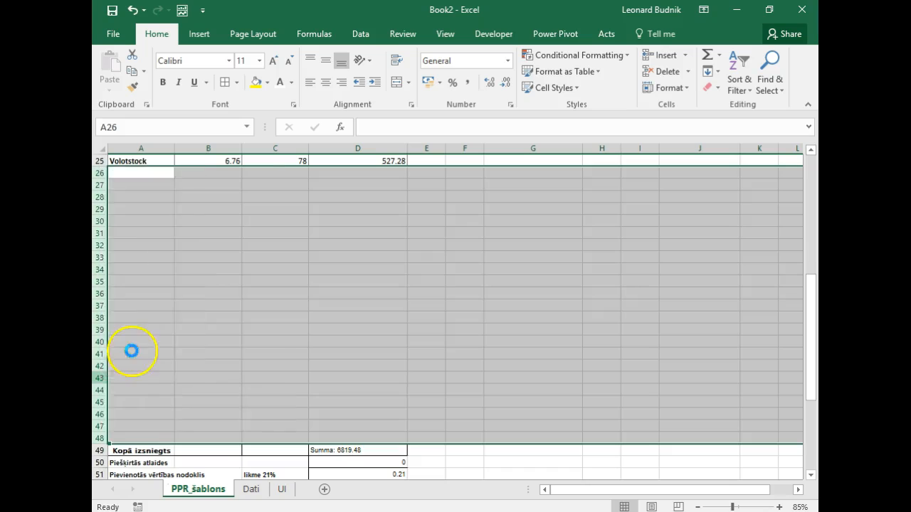
click(138, 196)
scroll(135, 194, up, 5)
scroll(135, 193, up, 3)
scroll(149, 356, down, 3)
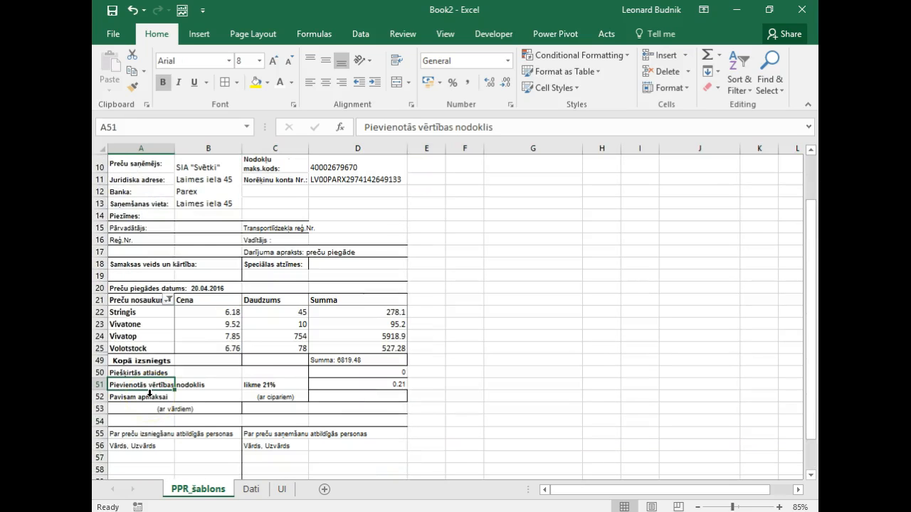
- Enter Daudzums values of 12 for Damstring, 32 for Zoolax and 12 for Opetouch on UI, and return to PPR_šablons
click(283, 490)
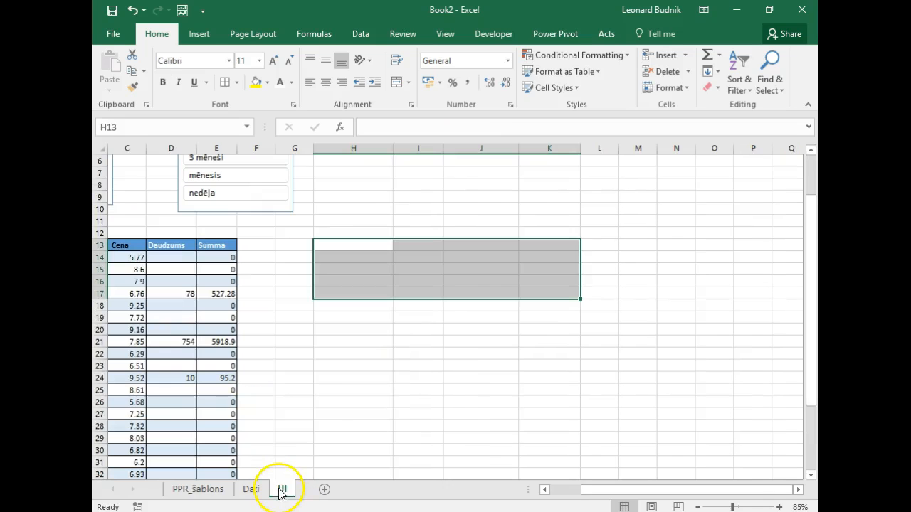
click(192, 393)
click(175, 437)
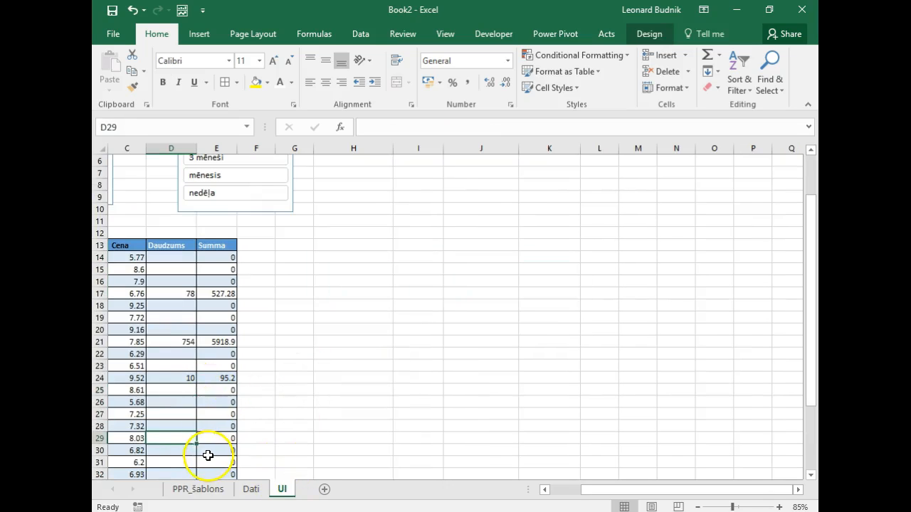
scroll(208, 454, down, 2)
double_click(545, 489)
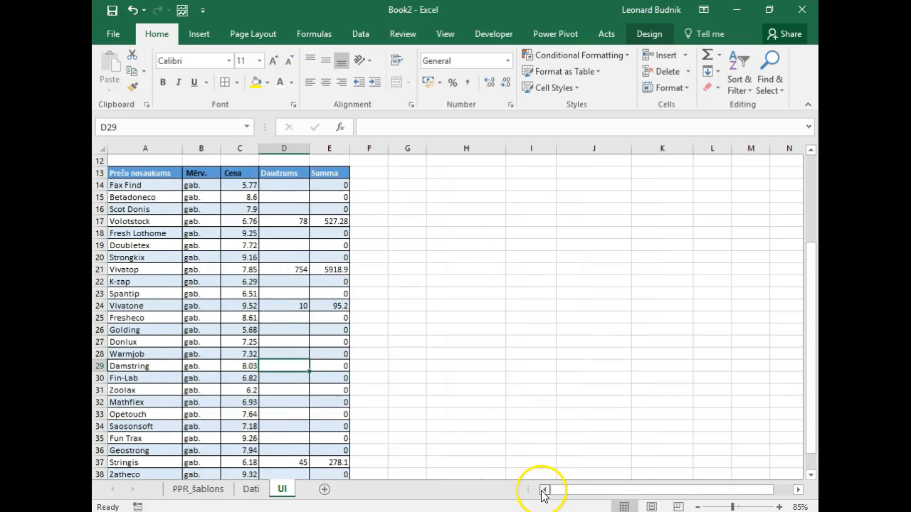
text(12)
key(Return)
key(Return)
text(32)
key(Return)
key(Return)
text(12)
key(Return)
click(213, 489)
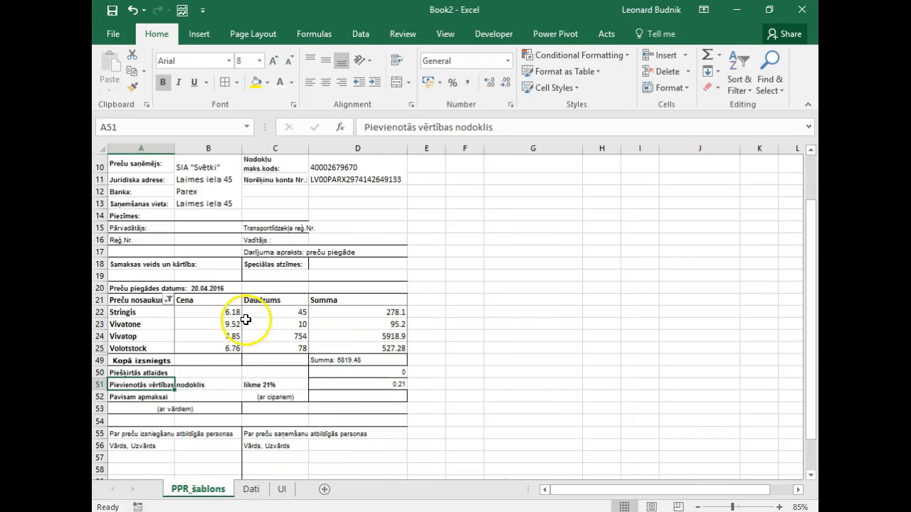
- Refresh the goods pivot table on PPR_šablons and unhide the rows between it and the Kopā izsniegts row
click(274, 324)
click(636, 39)
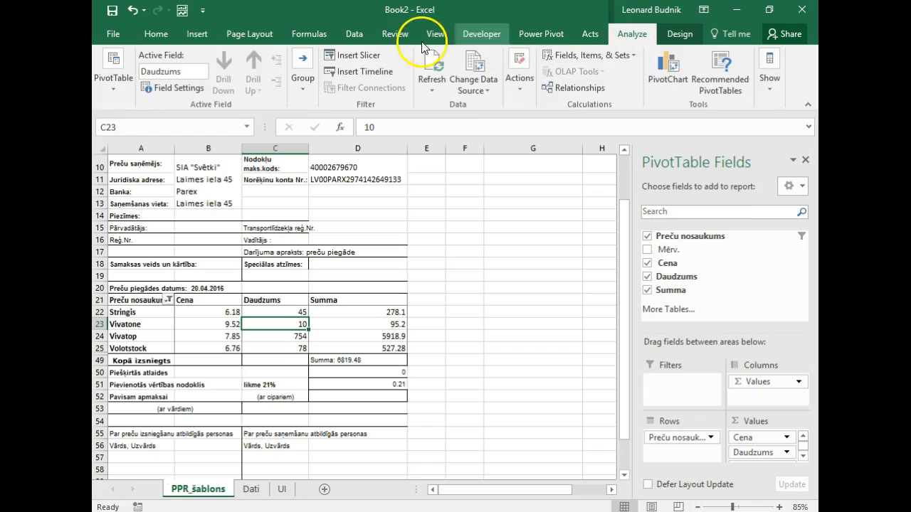
click(433, 63)
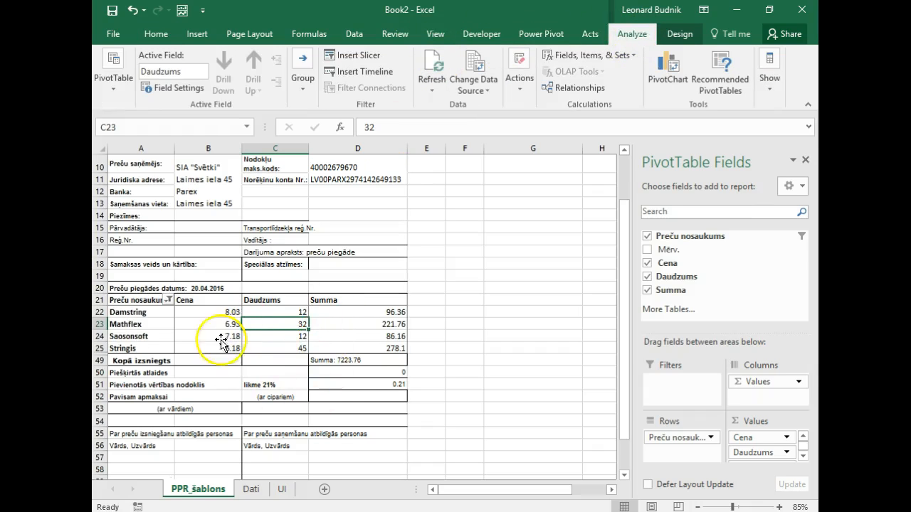
drag(103, 349, 101, 358)
double_click(104, 354)
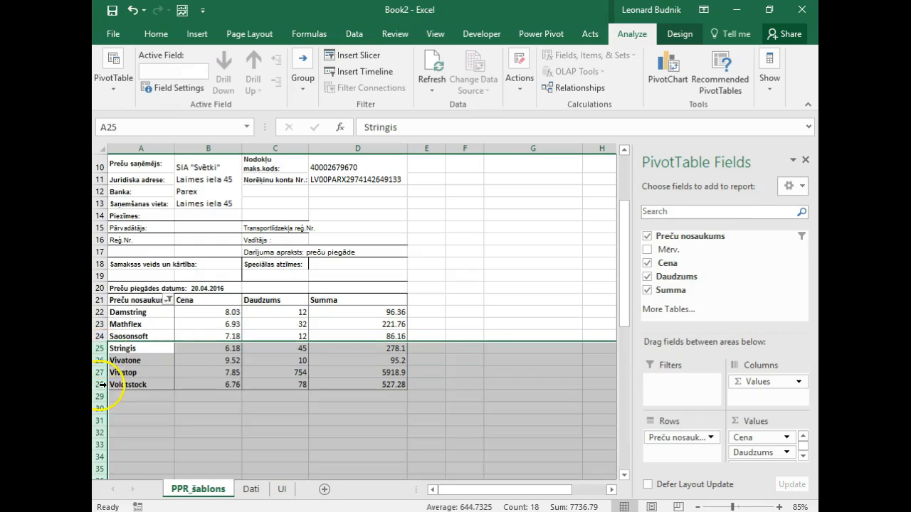
- Hide the empty rows 29 to 48 between the last listed product and the Kopā izsniegts row
click(98, 394)
key(ctrl+shift+Down)
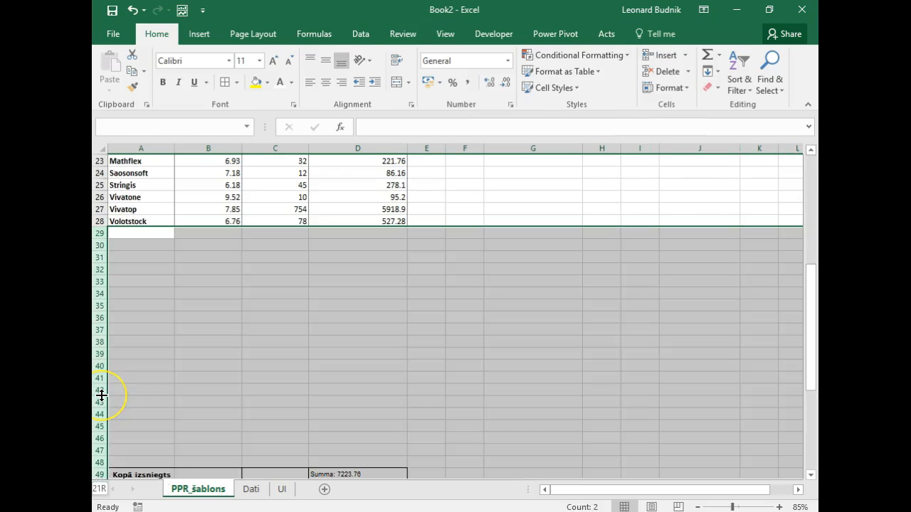
right_click(102, 395)
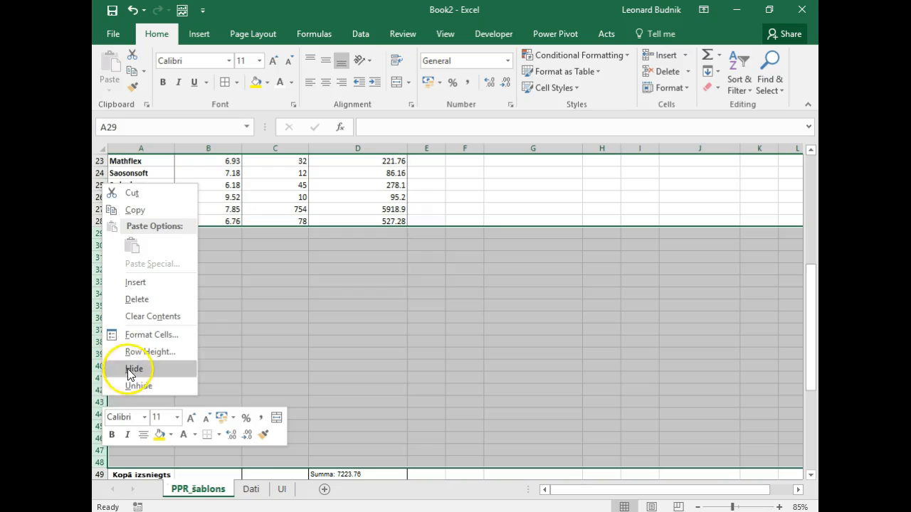
click(113, 368)
click(200, 230)
click(165, 256)
scroll(157, 274, up, 5)
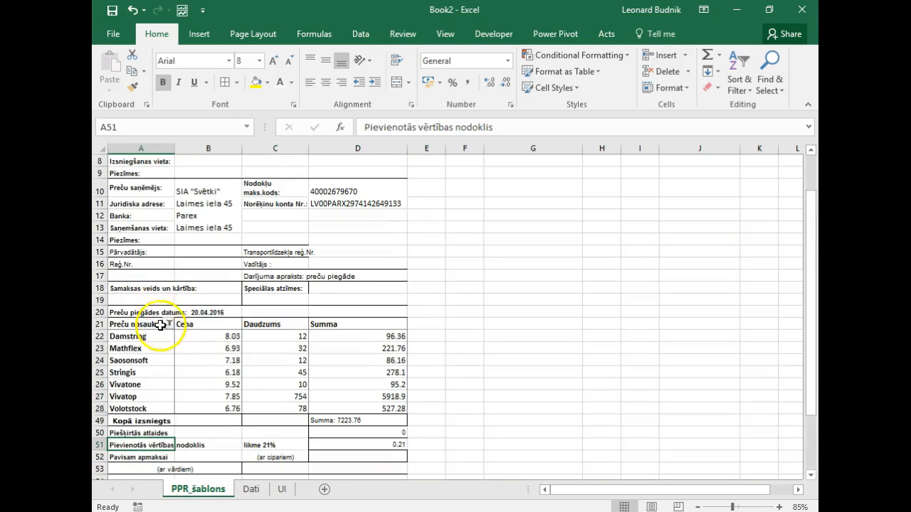
scroll(147, 351, up, 2)
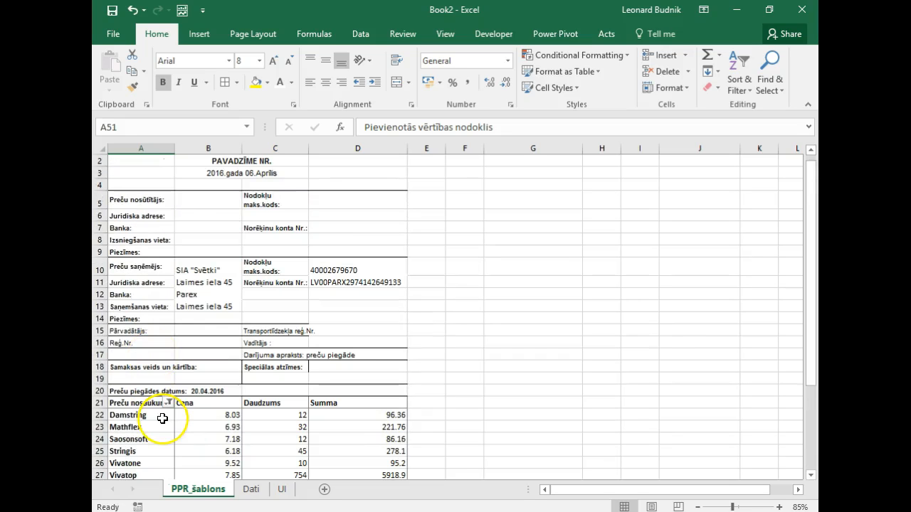
- Switch to UI and move the Firmas nosaukums and Termiņš slicers closer together just above the order table
click(282, 489)
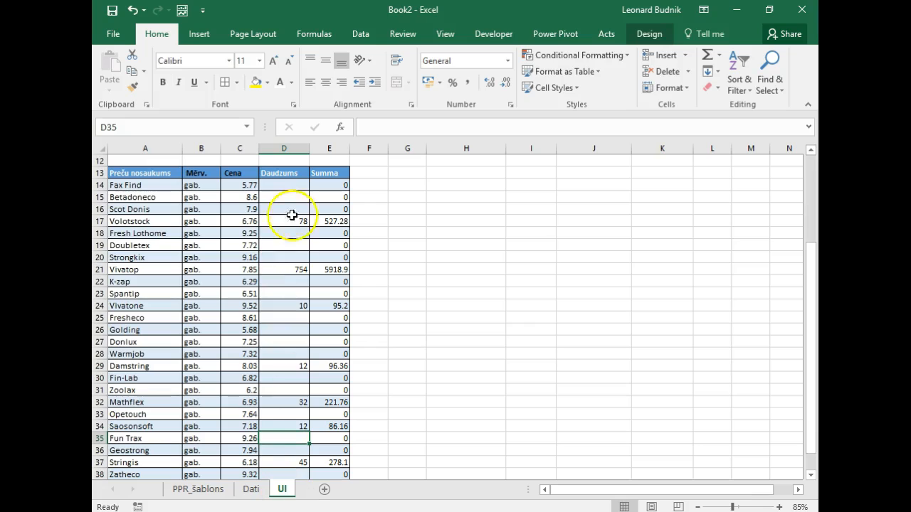
drag(284, 185, 288, 463)
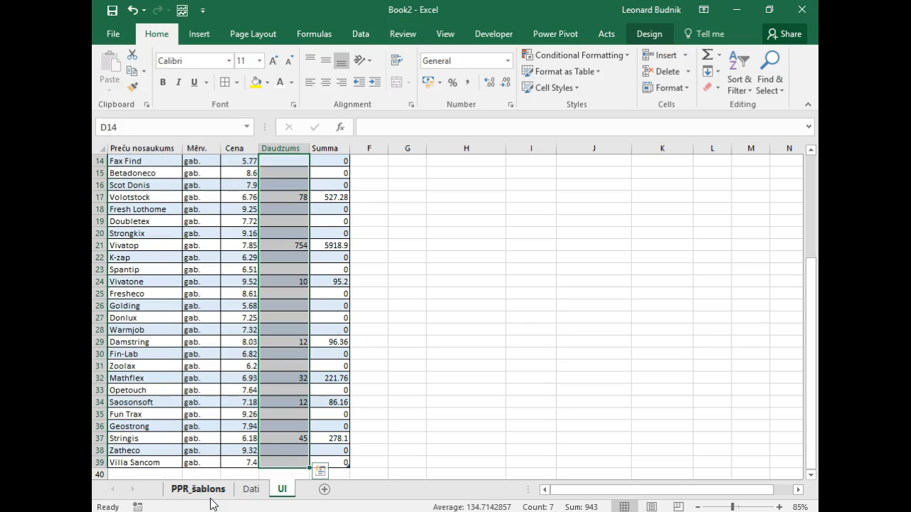
click(245, 317)
scroll(255, 315, up, 4)
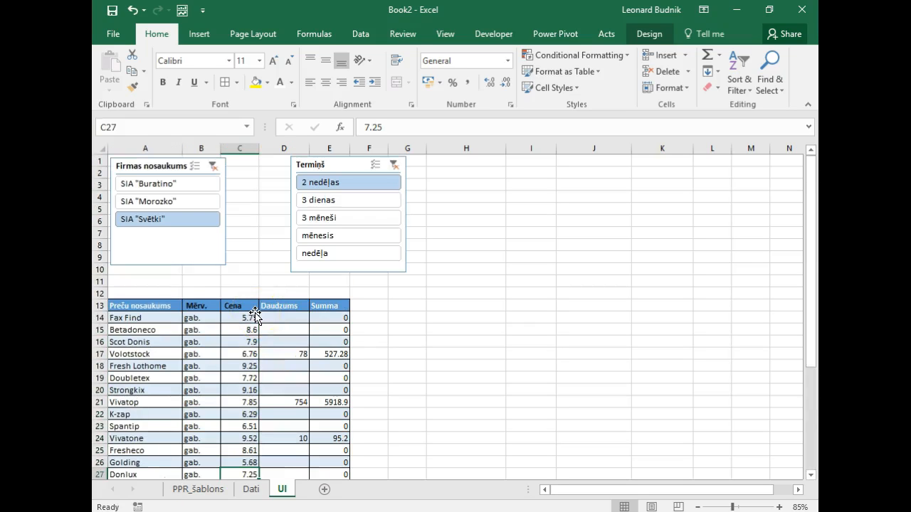
drag(163, 168, 172, 179)
drag(323, 170, 287, 183)
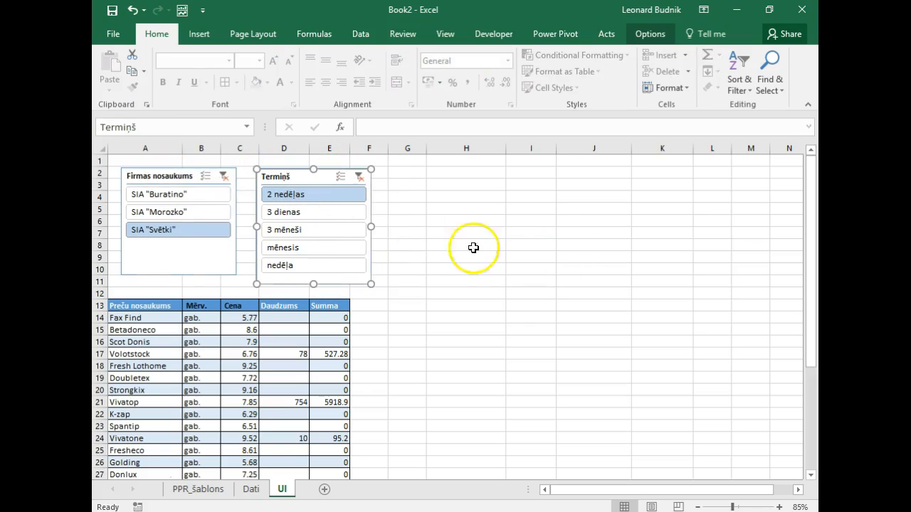
click(473, 248)
- Collapse the ribbon and hide the gridlines, headings and formula bar on the UI sheet
double_click(158, 32)
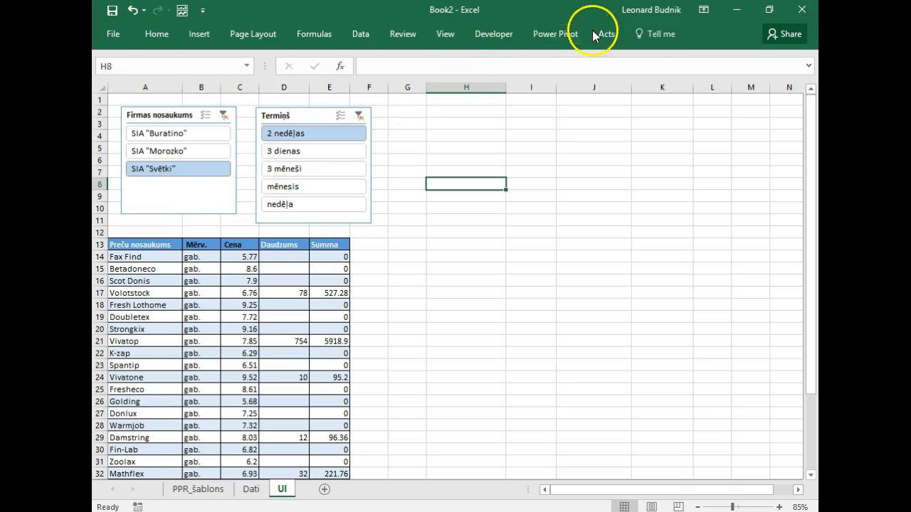
click(444, 33)
click(258, 82)
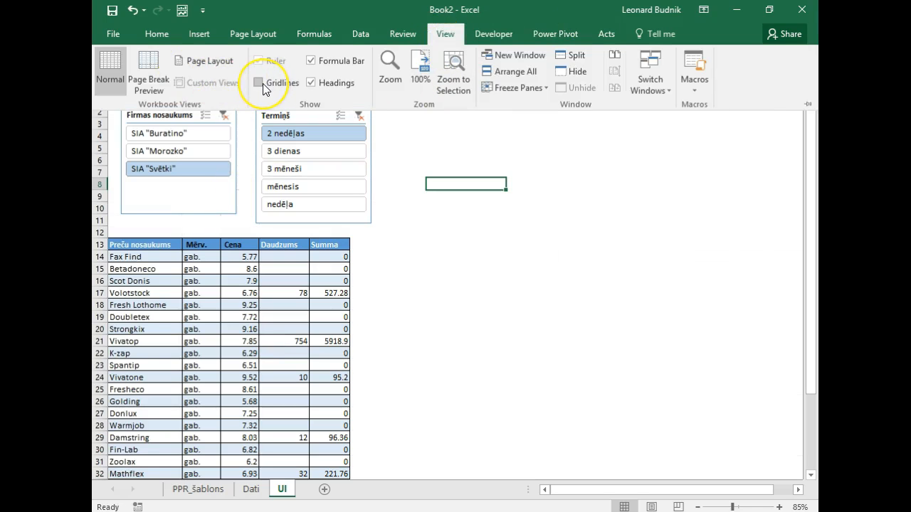
click(310, 83)
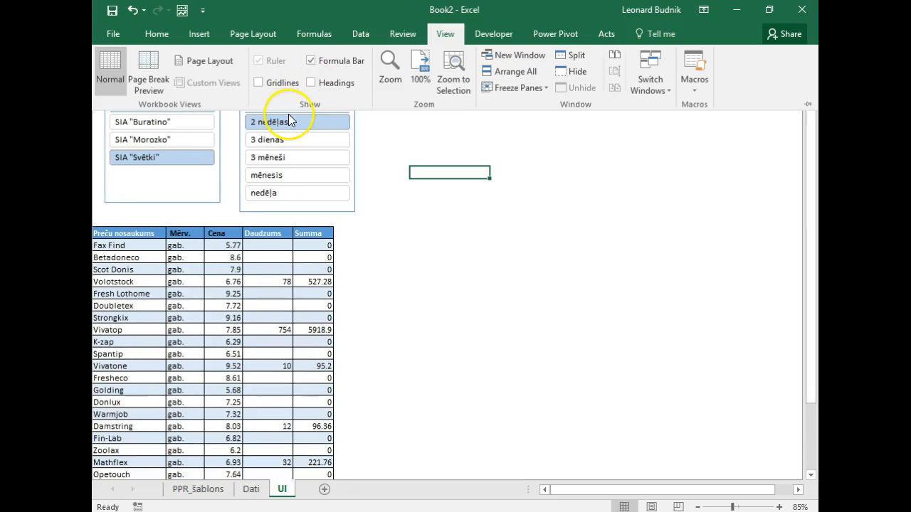
click(310, 60)
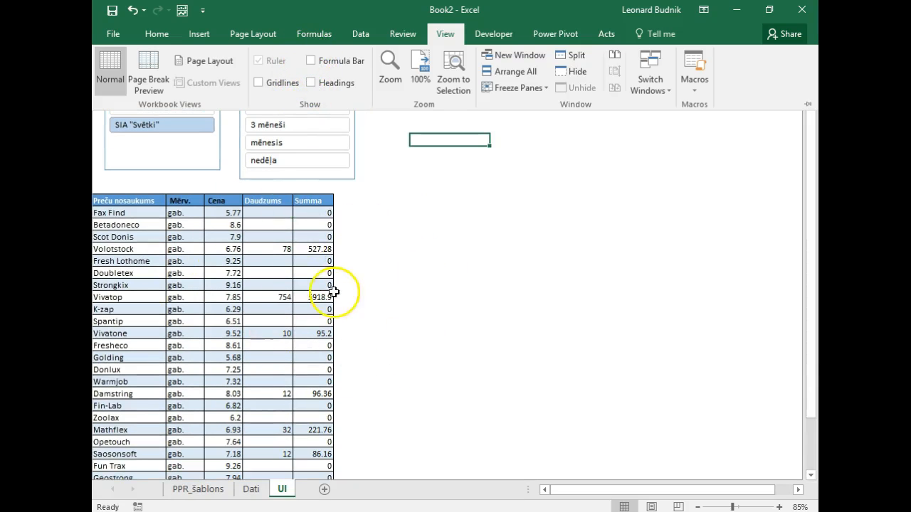
- Draw a rectangle beside the Termiņš slicer on UI and label it PPR with centred text
click(198, 34)
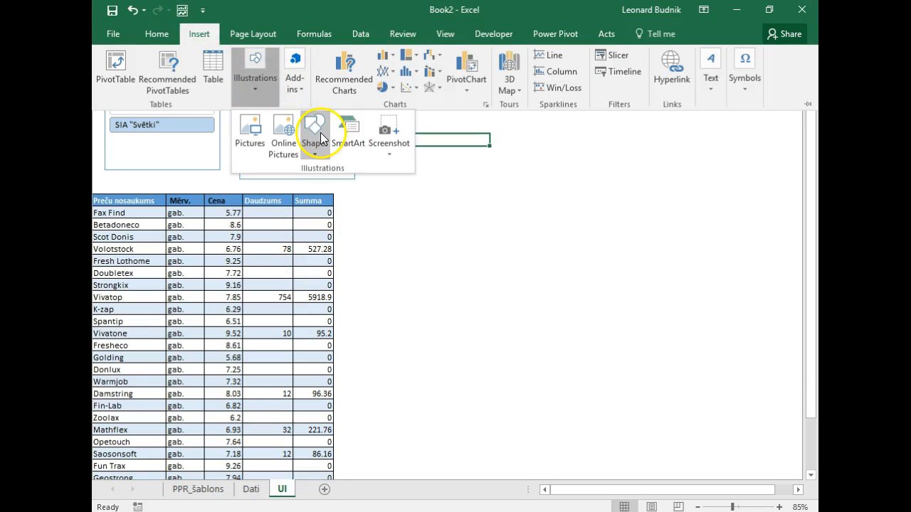
click(321, 140)
click(349, 183)
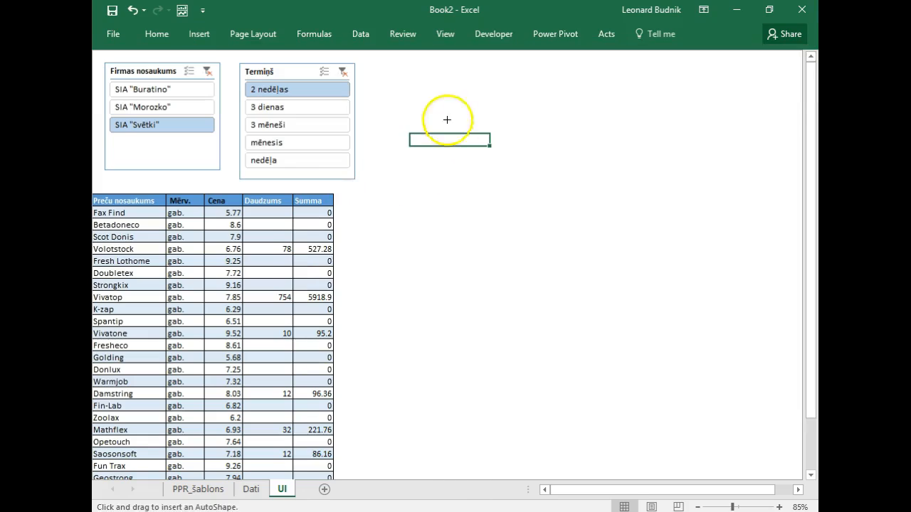
drag(476, 99, 489, 104)
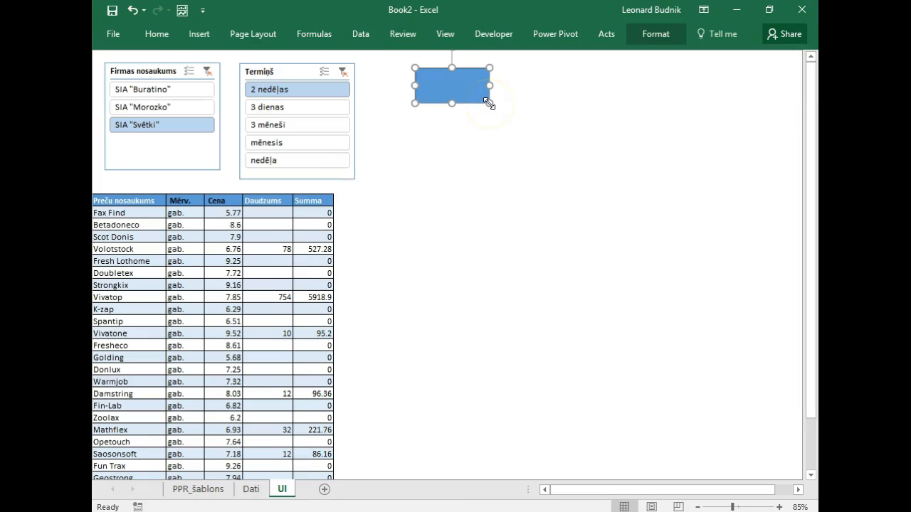
click(479, 138)
click(472, 94)
click(158, 35)
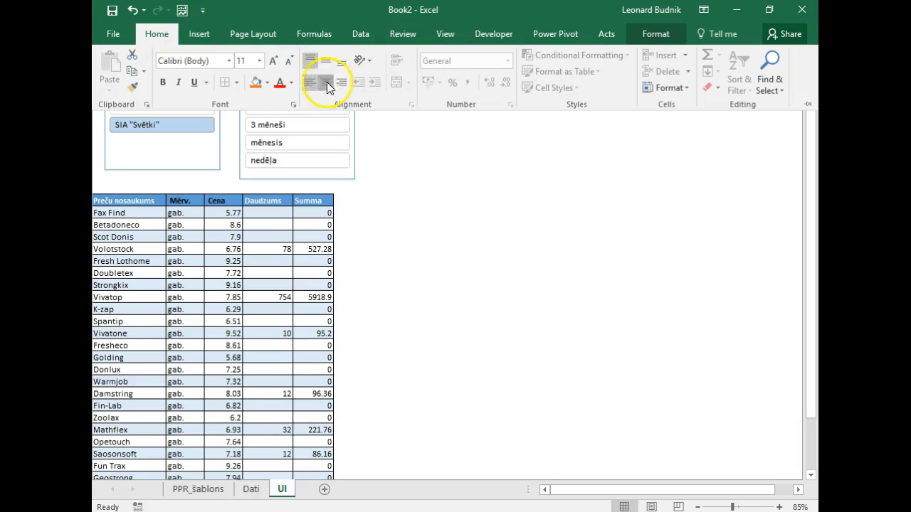
- Hyperlink the PPR rectangle to cell A1 of the PPR_šablons sheet in this document and follow the link
right_click(485, 92)
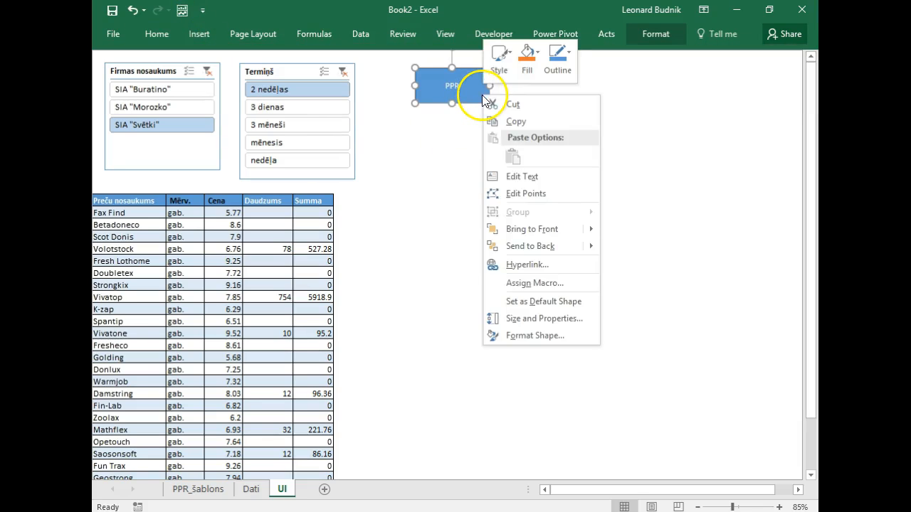
click(523, 265)
click(332, 253)
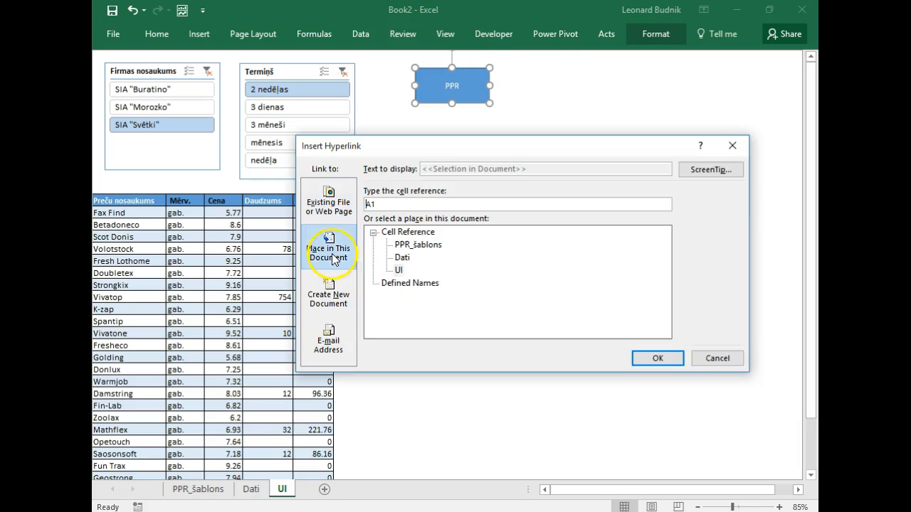
click(418, 245)
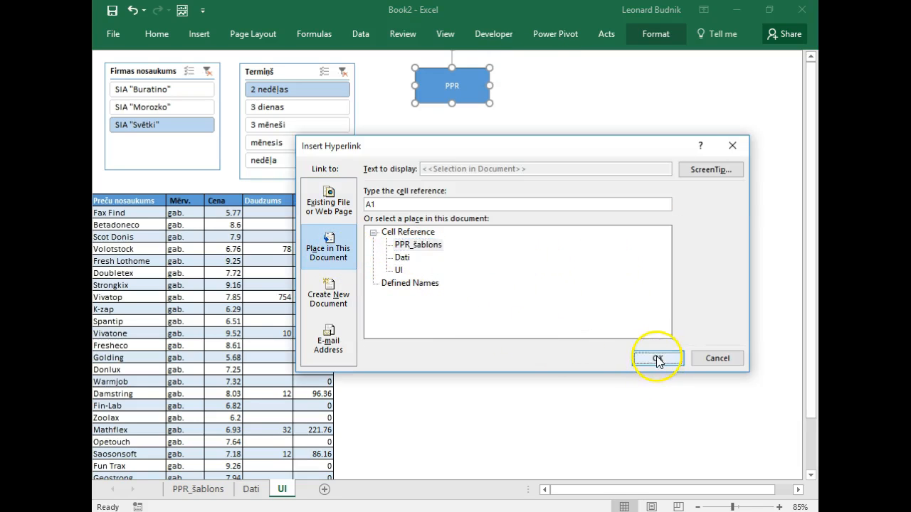
click(658, 361)
click(463, 96)
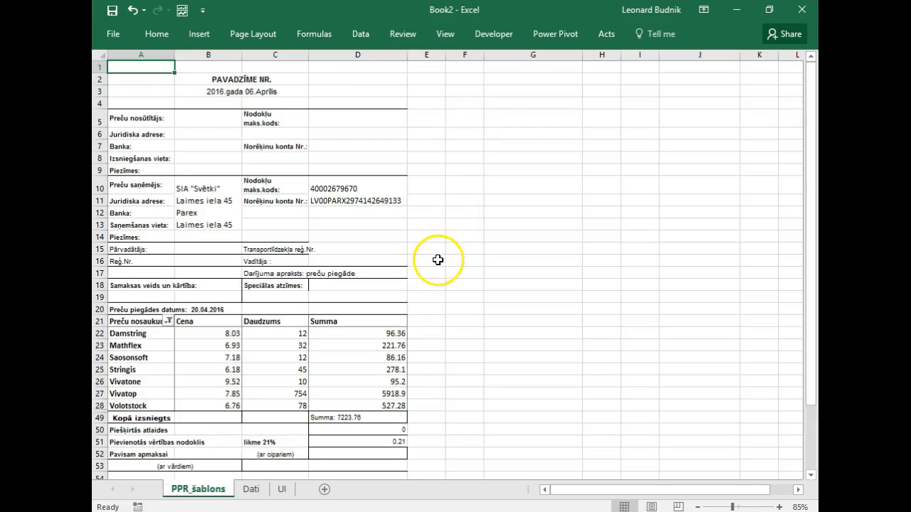
- Restore the full ribbon, hide the gridlines and headings on PPR_šablons and show the formula bar
double_click(456, 36)
click(272, 85)
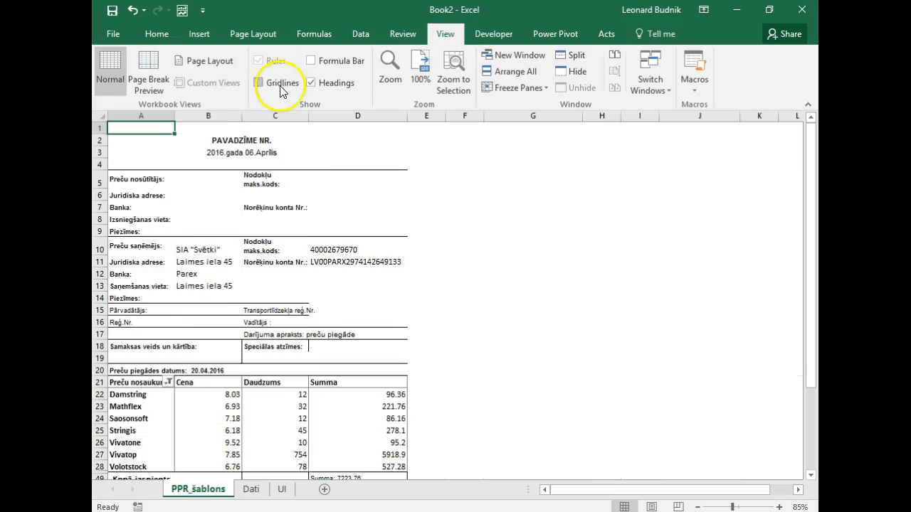
click(313, 82)
click(313, 60)
scroll(527, 254, down, 3)
scroll(498, 254, up, 3)
click(485, 189)
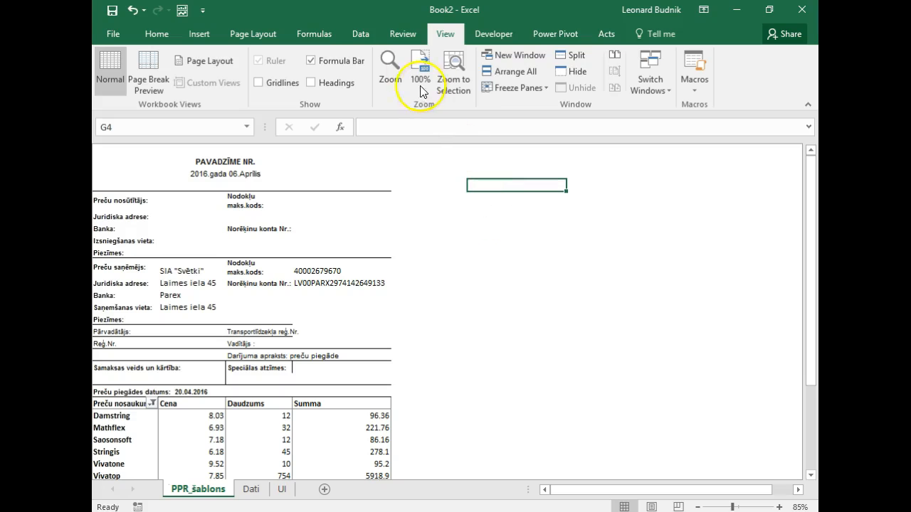
- Draw a rectangle about 4.6 cm wide and 2 cm high beside the delivery note header on PPR_šablons
click(162, 34)
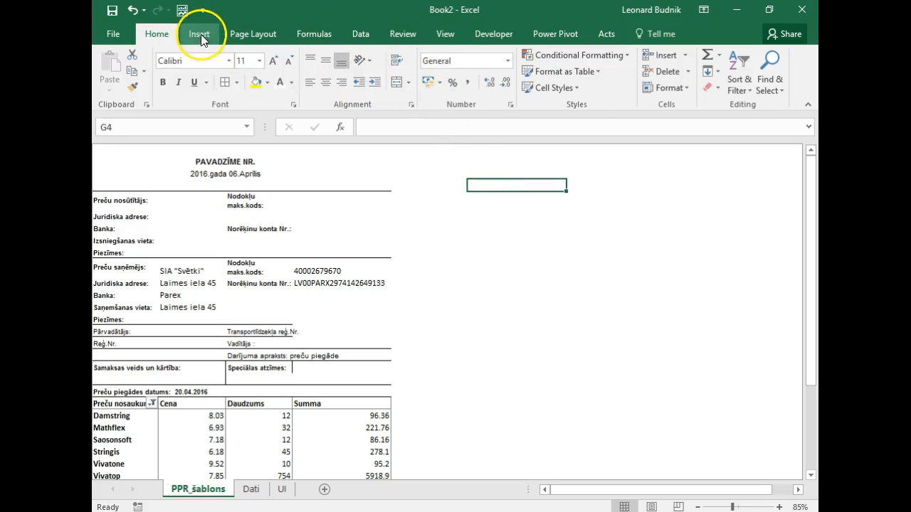
click(198, 34)
click(242, 80)
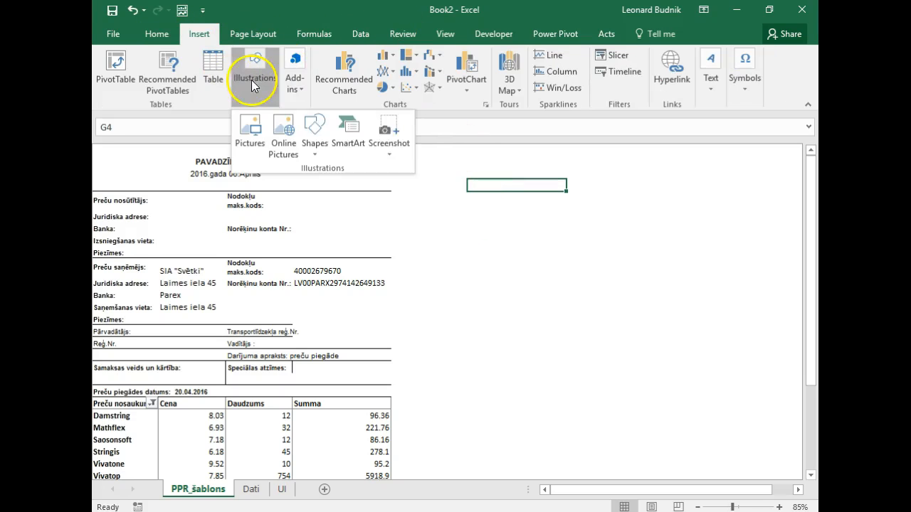
click(315, 135)
click(351, 184)
drag(483, 156, 588, 202)
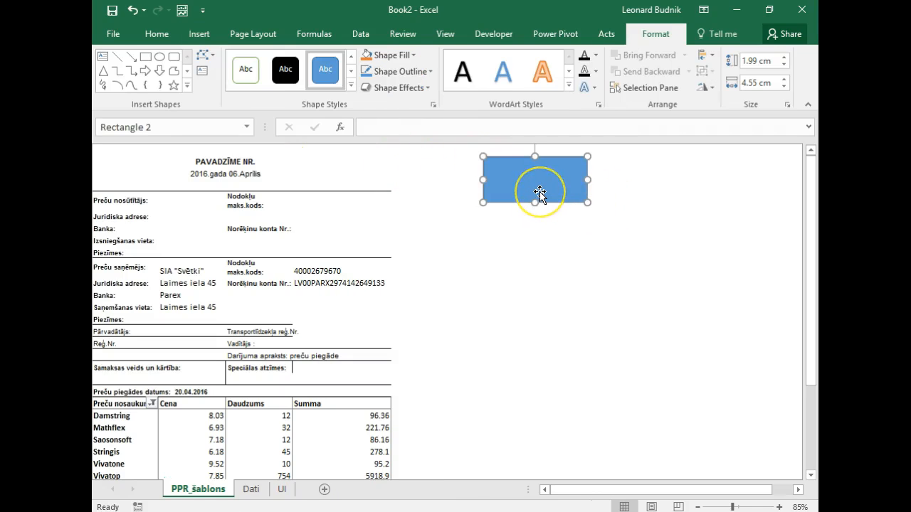
- Label the new rectangle UI and centre its text horizontally and vertically
click(540, 268)
click(541, 187)
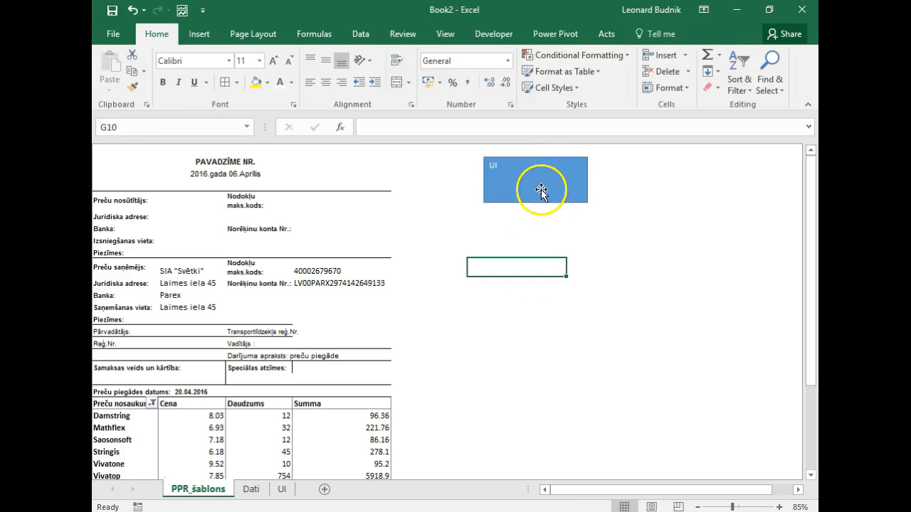
click(152, 34)
click(325, 82)
click(325, 61)
click(491, 239)
- Hyperlink the UI rectangle to cell A1 of the UI sheet and test the navigation links between the two sheets
right_click(526, 192)
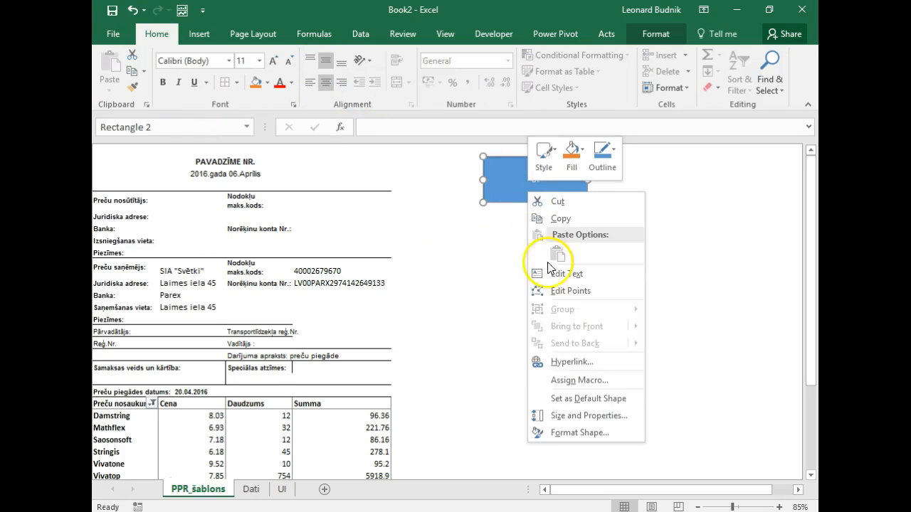
click(573, 361)
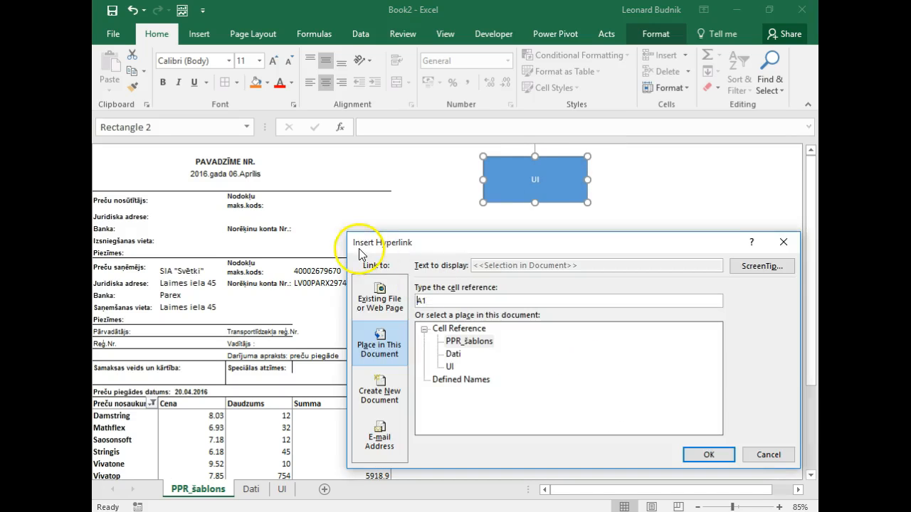
click(449, 366)
click(708, 455)
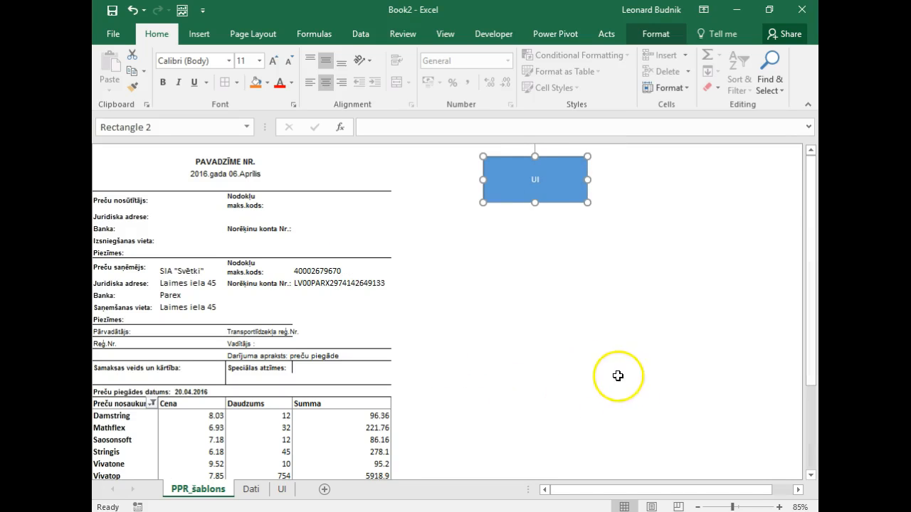
click(559, 376)
click(535, 164)
click(466, 189)
click(515, 187)
- Collapse the ribbon and hide the horizontal scroll bar and sheet tabs in the workbook's display options
double_click(153, 35)
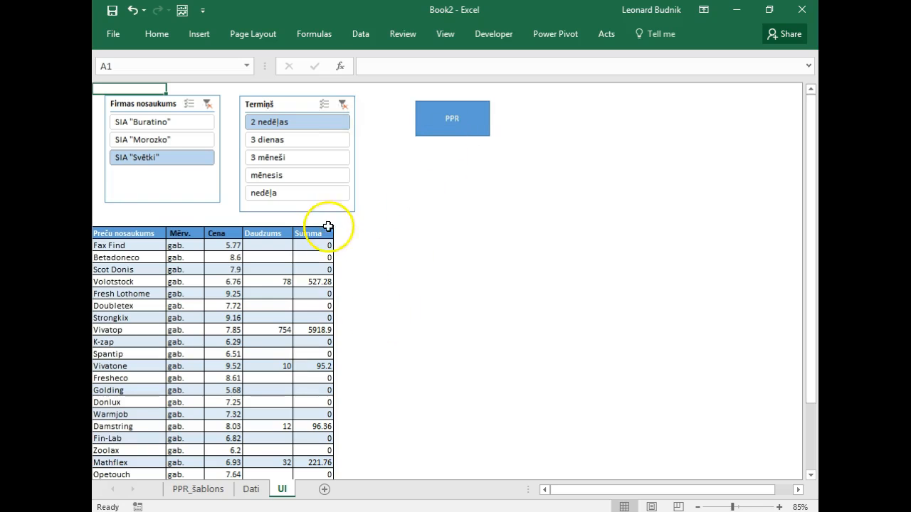
click(121, 36)
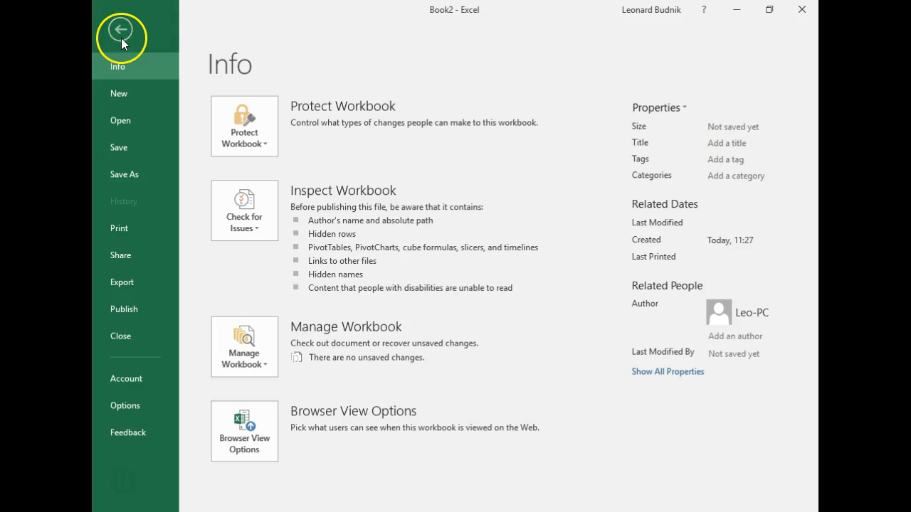
click(124, 407)
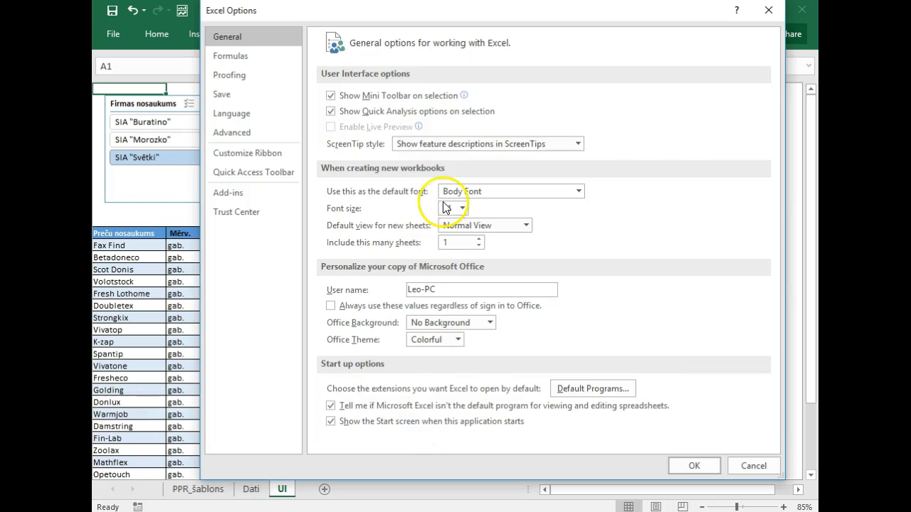
drag(455, 7, 466, 56)
click(228, 177)
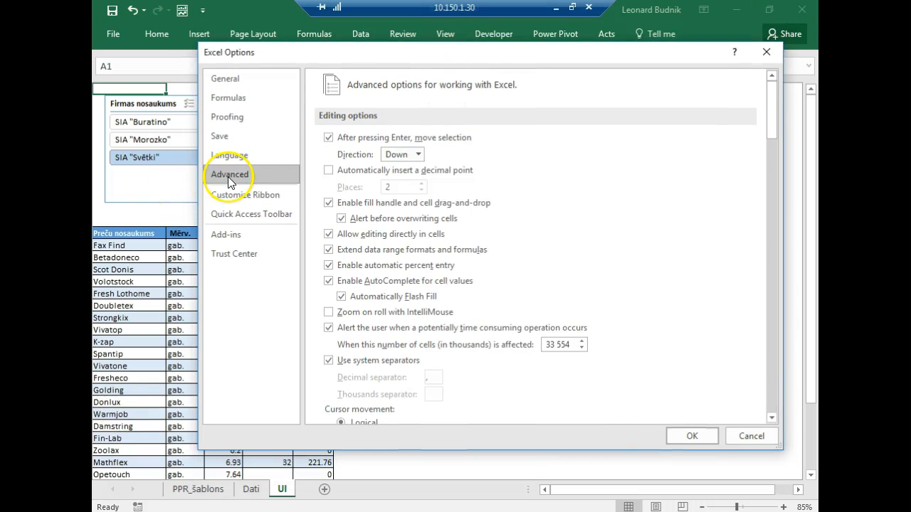
scroll(437, 218, down, 10)
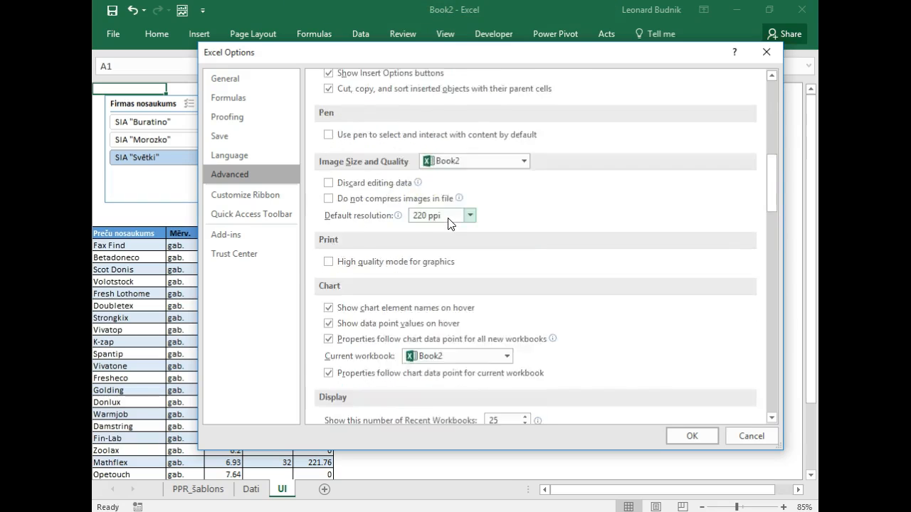
scroll(448, 218, down, 9)
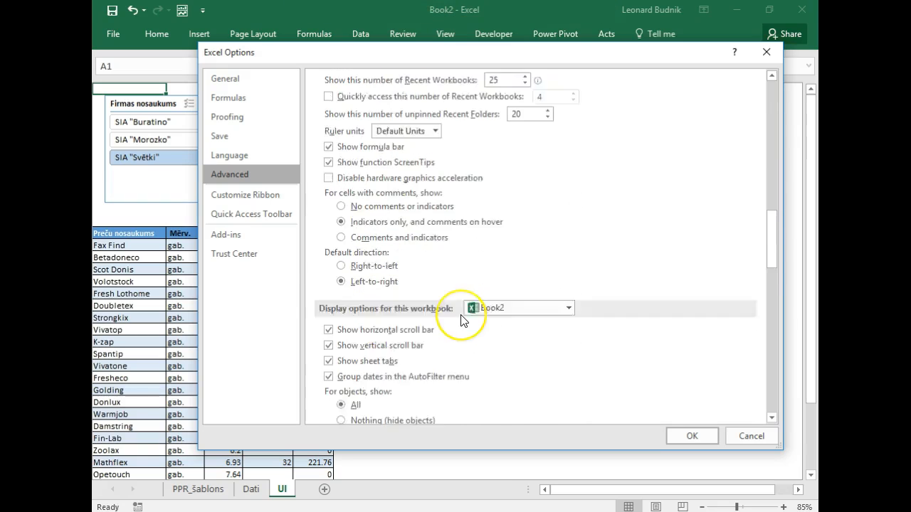
scroll(461, 320, down, 1)
scroll(461, 321, down, 2)
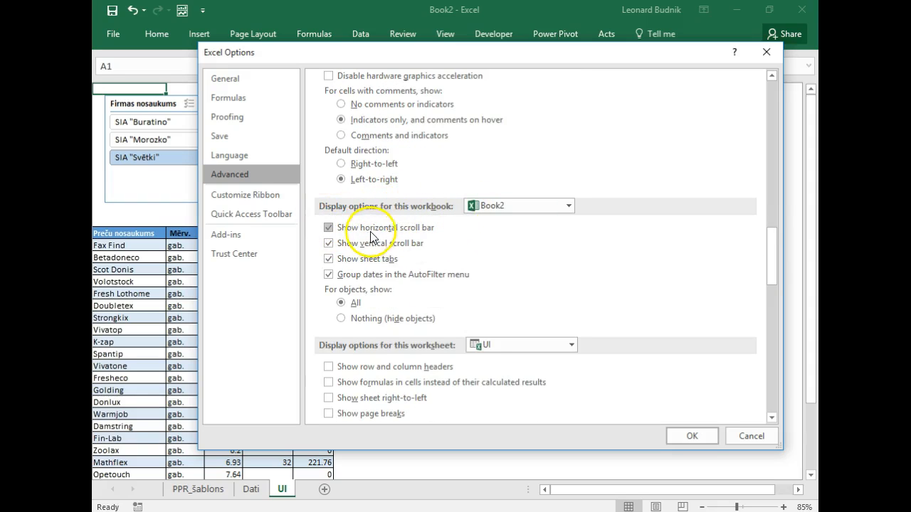
click(328, 259)
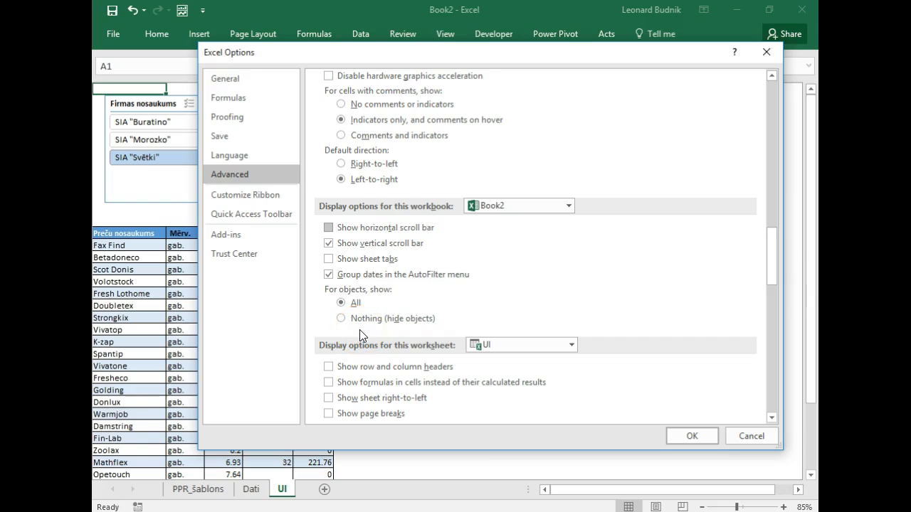
click(694, 436)
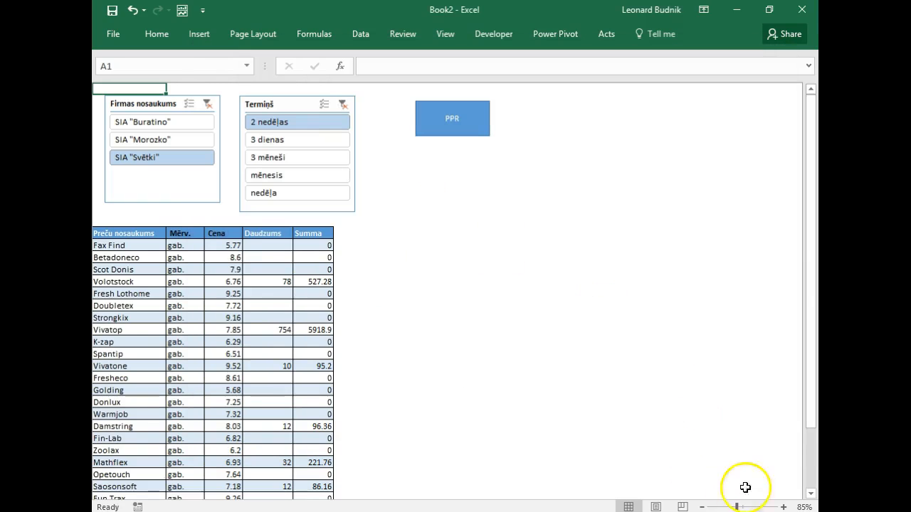
- Look over both sheets in the simplified view, switching between them with the PPR and UI buttons
click(478, 304)
scroll(480, 303, down, 1)
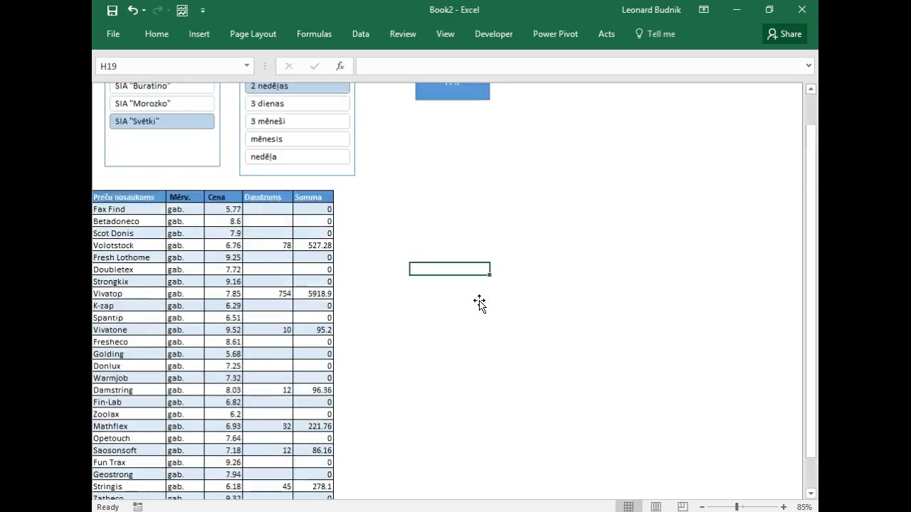
scroll(479, 303, down, 4)
scroll(480, 303, up, 5)
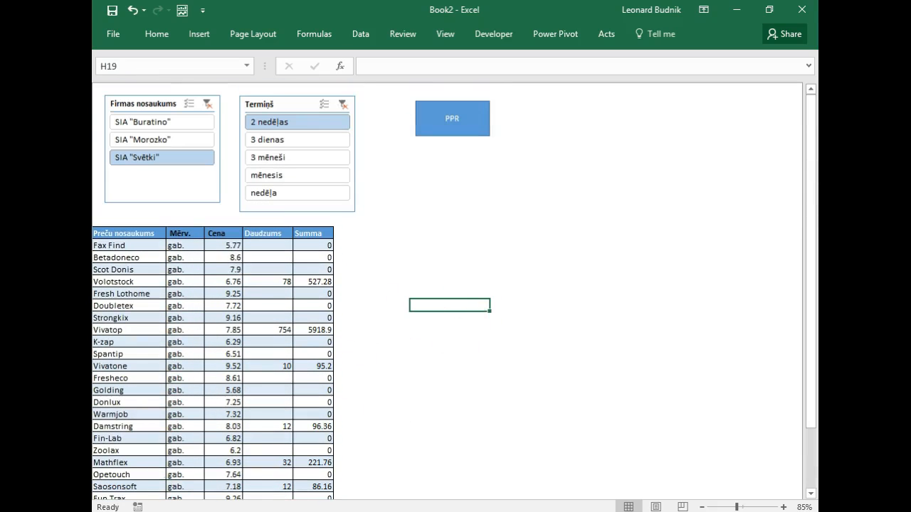
click(437, 137)
scroll(358, 285, down, 3)
scroll(360, 283, up, 3)
click(557, 133)
- Select nedēļa in the Termiņš slicer and SIA "Morozko" in Firmas nosaukums, checking the delivery note through the linked buttons
click(274, 192)
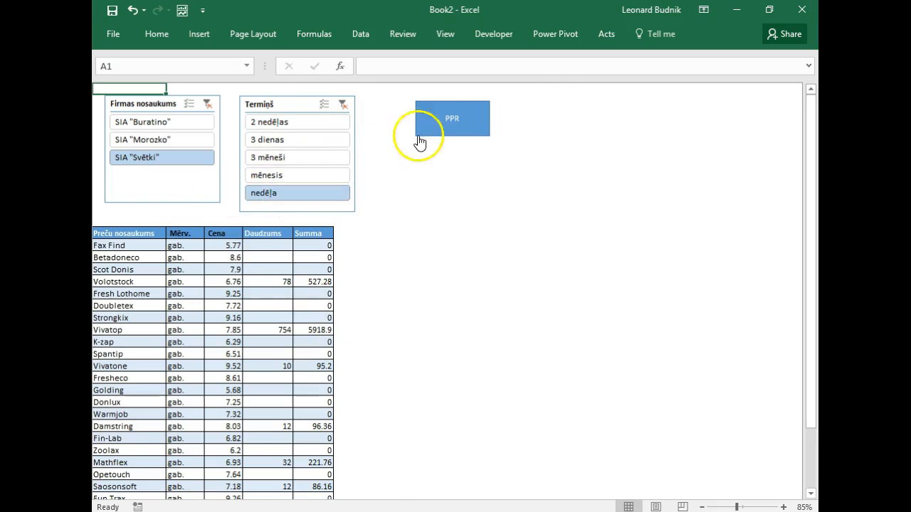
click(427, 126)
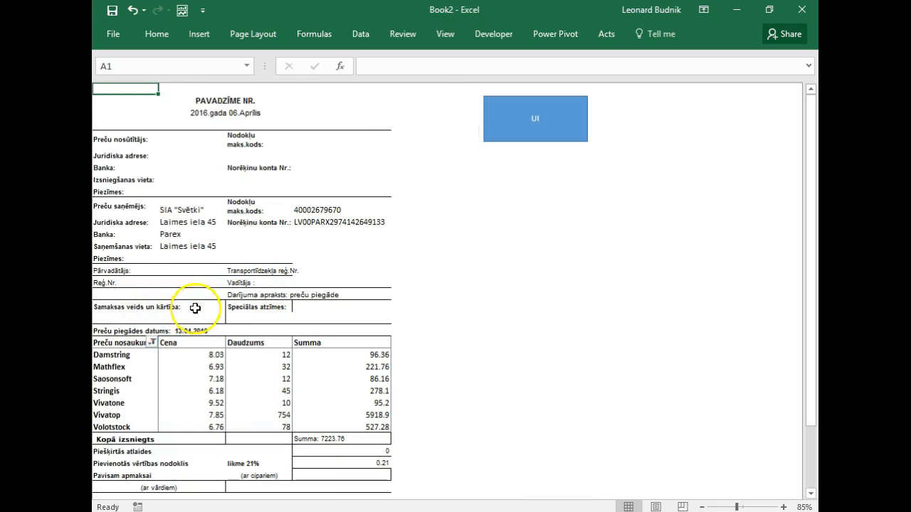
click(535, 121)
click(179, 140)
click(455, 121)
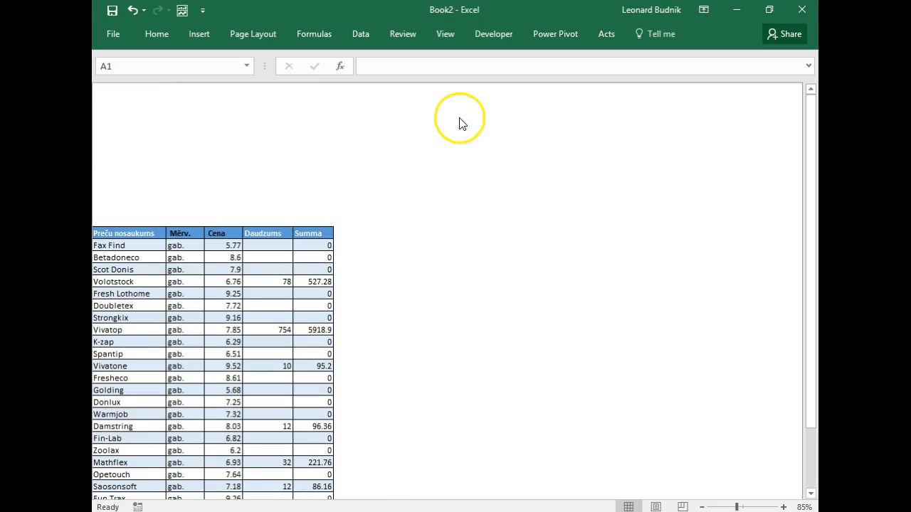
click(545, 118)
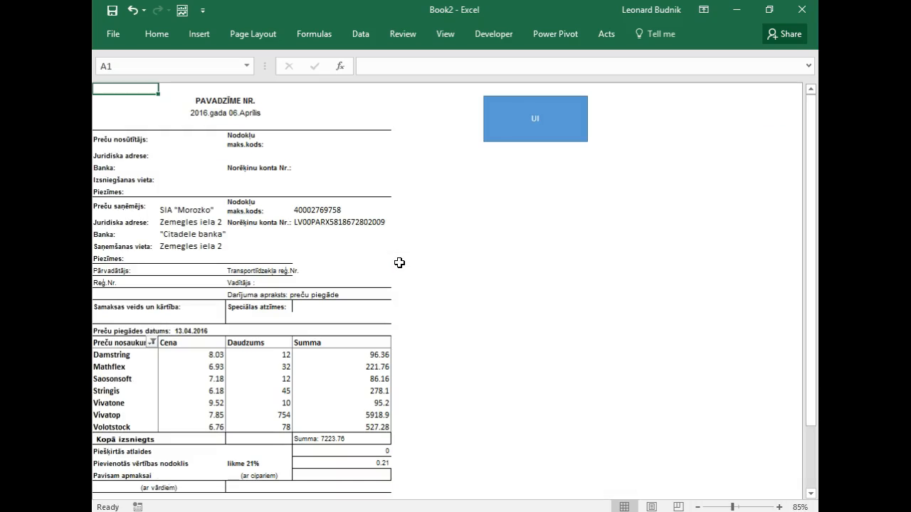
click(545, 118)
- Apply the light orange slicer style to the Termiņš slicer on the UI sheet
scroll(547, 195, down, 1)
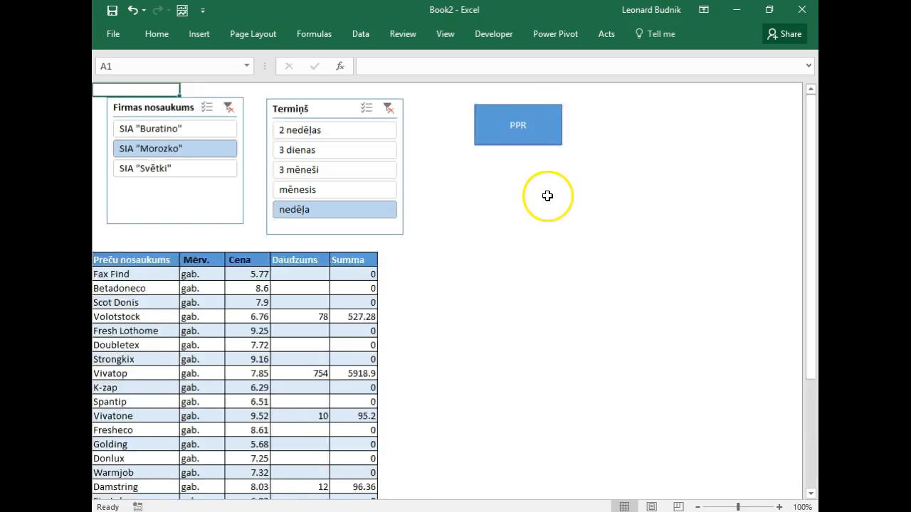
scroll(547, 196, down, 1)
click(299, 106)
click(662, 34)
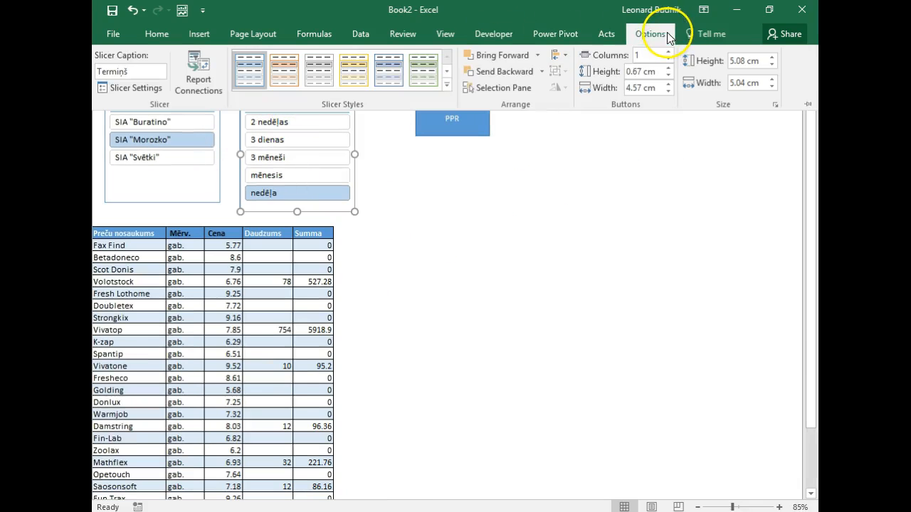
- Apply the light green slicer style to the Firmas nosaukums slicer
click(195, 197)
click(192, 193)
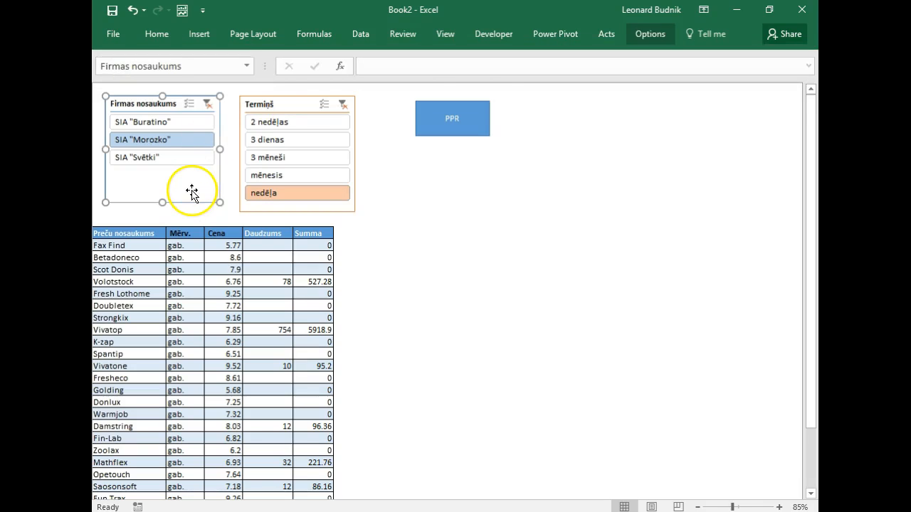
click(650, 34)
click(421, 64)
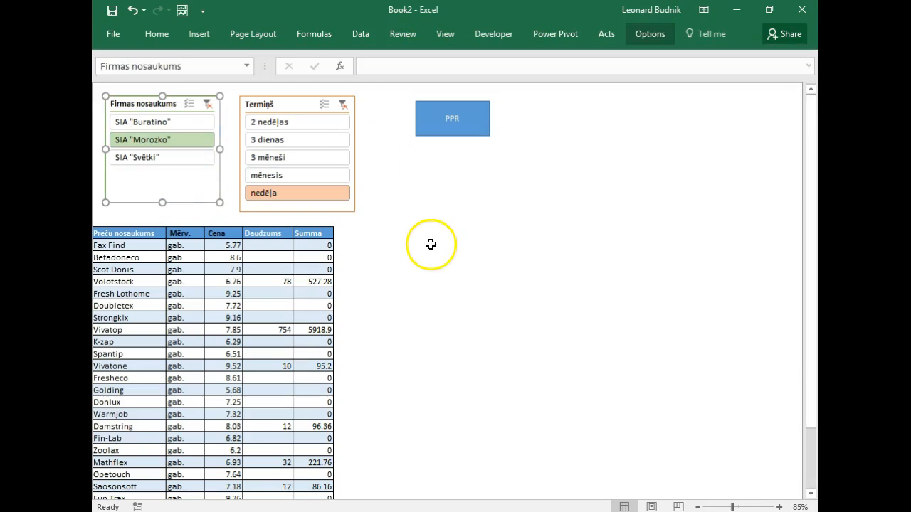
click(392, 220)
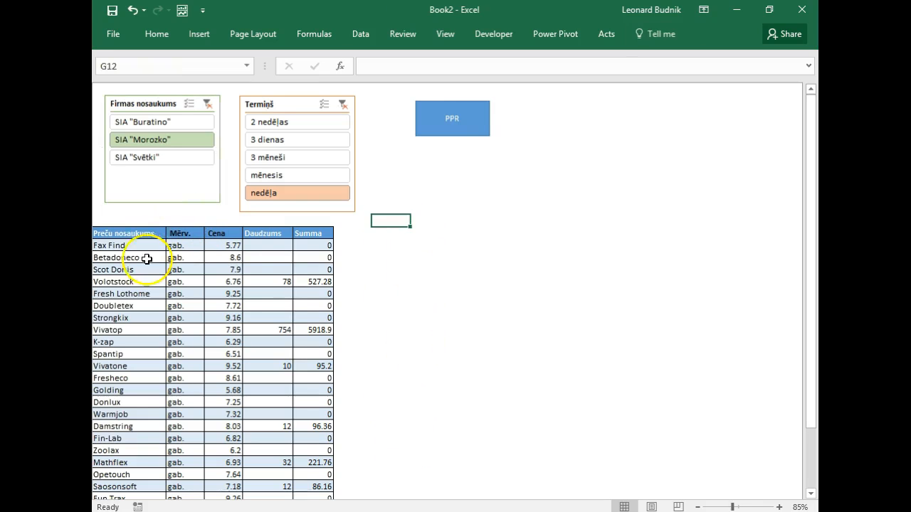
- Change the Pirkums order table to a table style with a gold header, and look through the restyled table
click(123, 234)
click(643, 34)
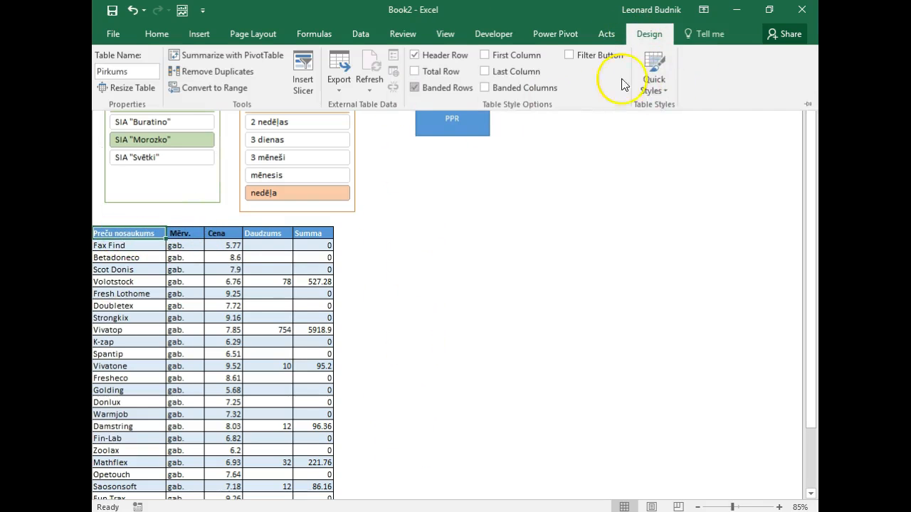
click(654, 80)
click(739, 176)
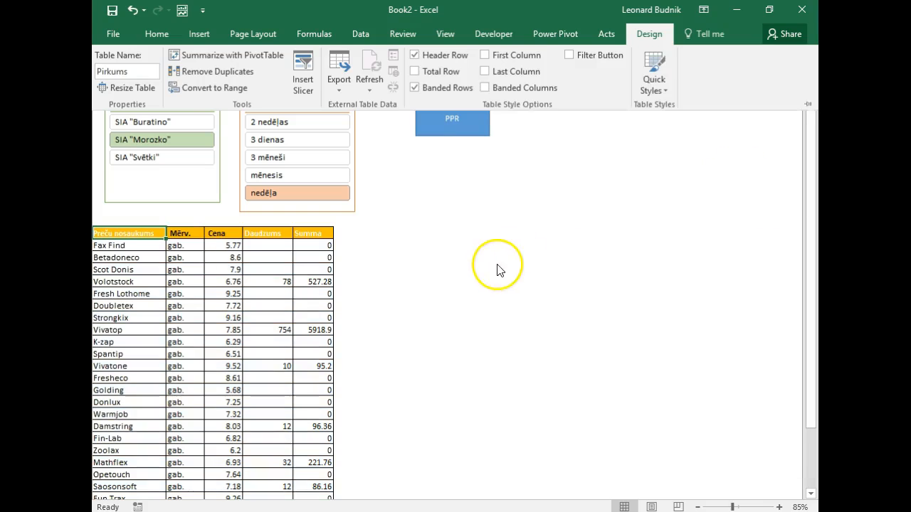
scroll(453, 318, down, 6)
scroll(453, 320, up, 6)
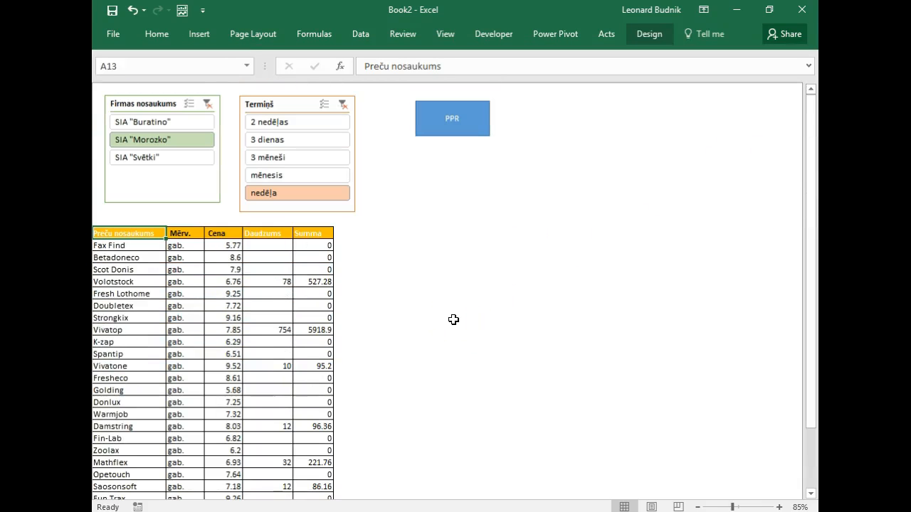